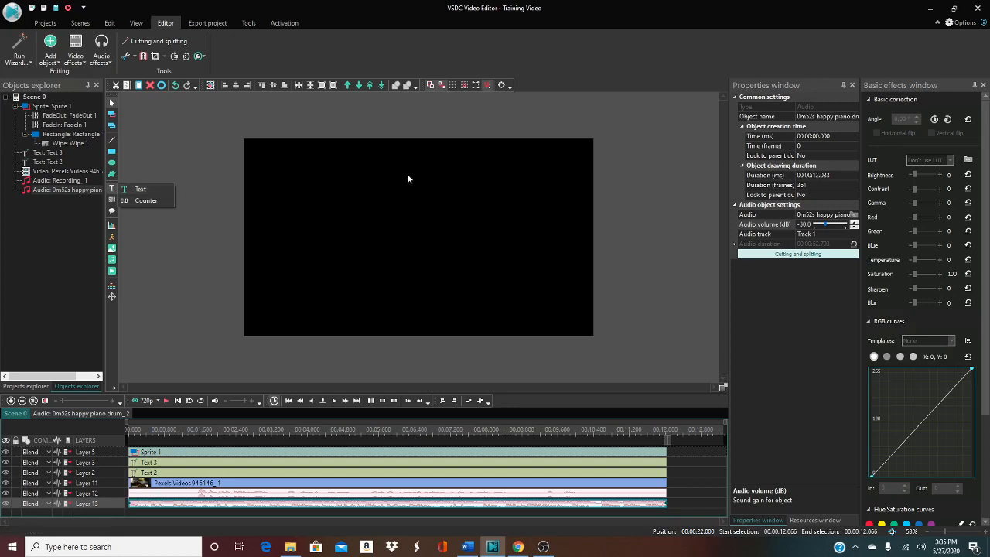
# Add a text object reading "Be Trained on:" near the top of the scene, about 586 by 110, with centred alignment
pyautogui.moveTo(316, 159); pyautogui.dragTo(496, 191)
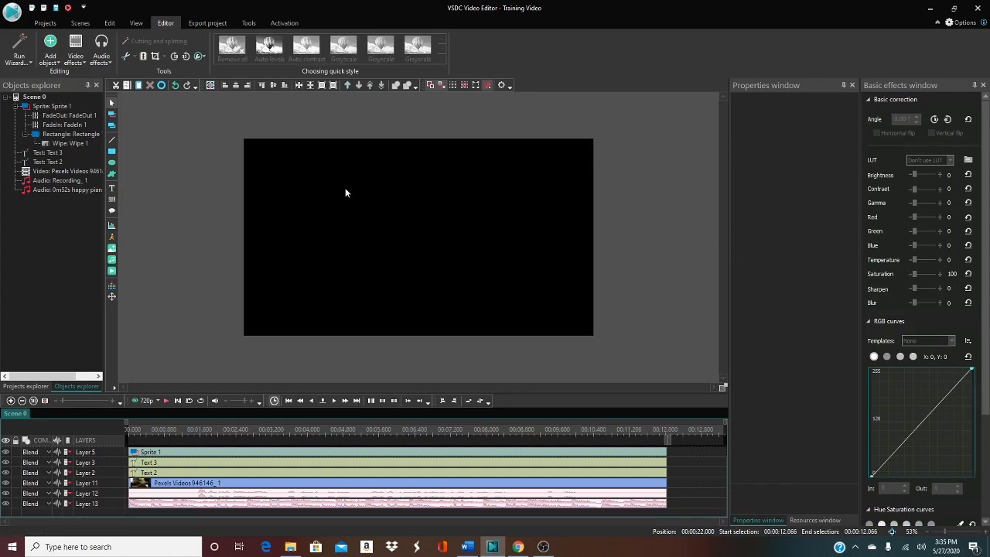
pyautogui.click(112, 188)
pyautogui.click(139, 184)
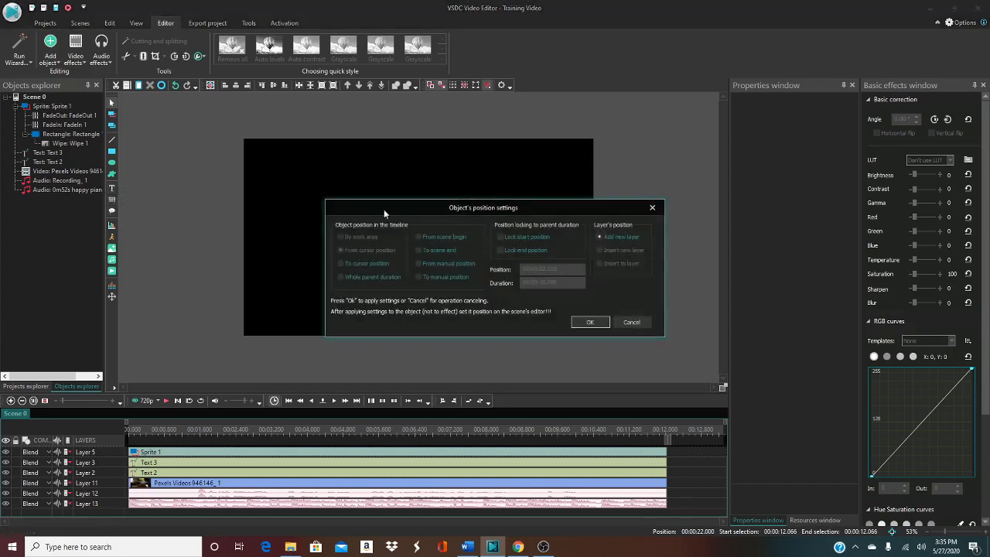
pyautogui.click(575, 323)
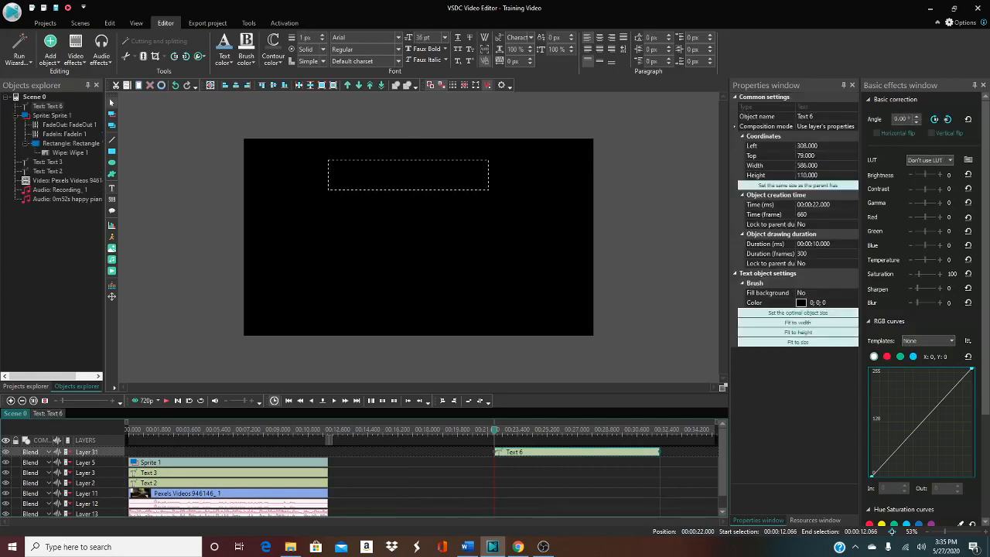
pyautogui.write('Be Trained')
pyautogui.write('on:')
pyautogui.click(599, 38)
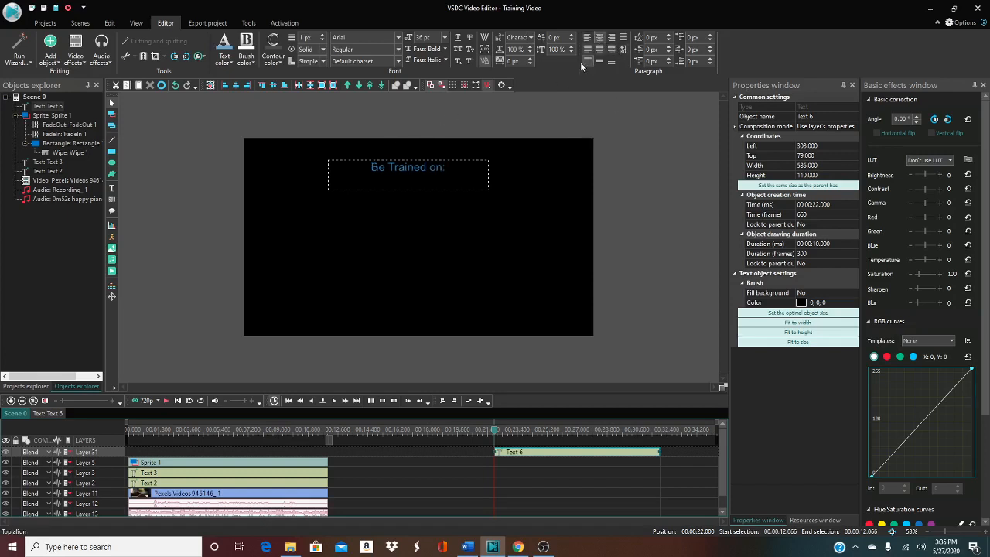
# Frame the "Be Trained on:" text with a rectangle about 578 by 107 and shrink the text box to fit inside it
pyautogui.click(112, 153)
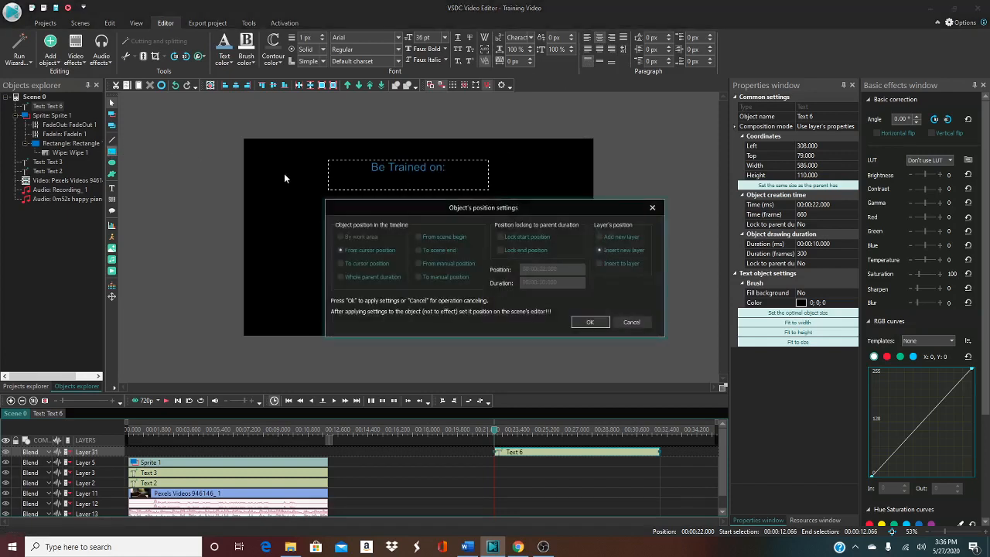
pyautogui.click(596, 323)
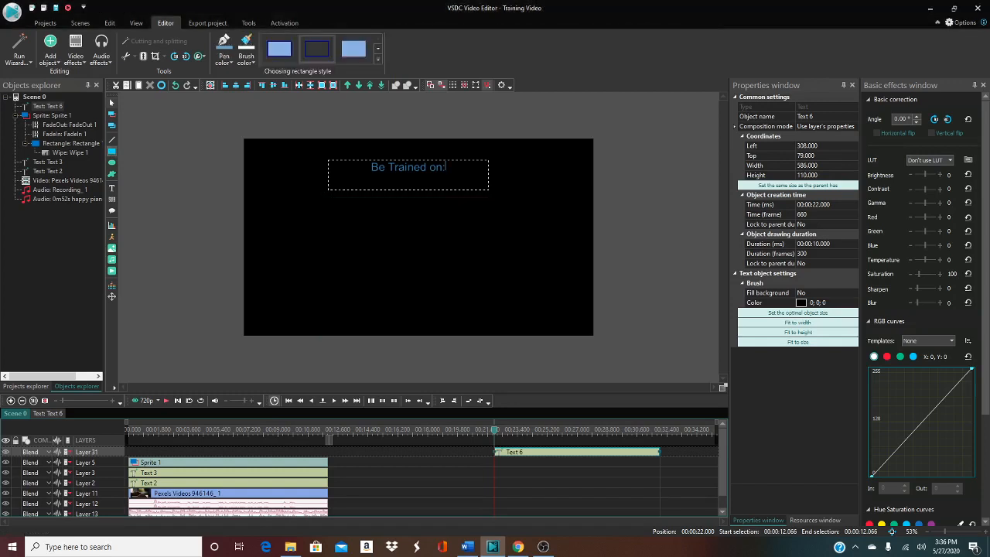
pyautogui.moveTo(318, 153); pyautogui.dragTo(499, 200)
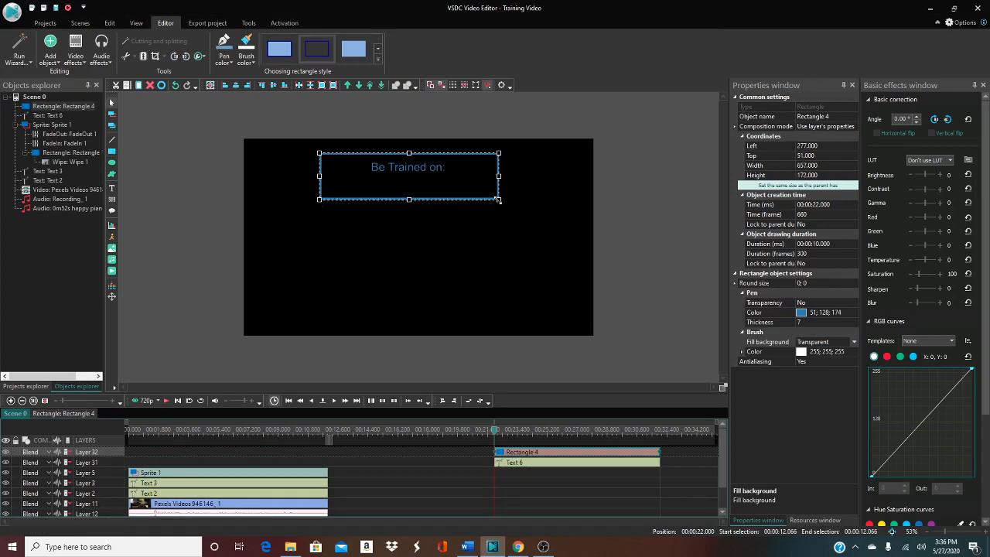
pyautogui.moveTo(499, 200); pyautogui.dragTo(477, 182)
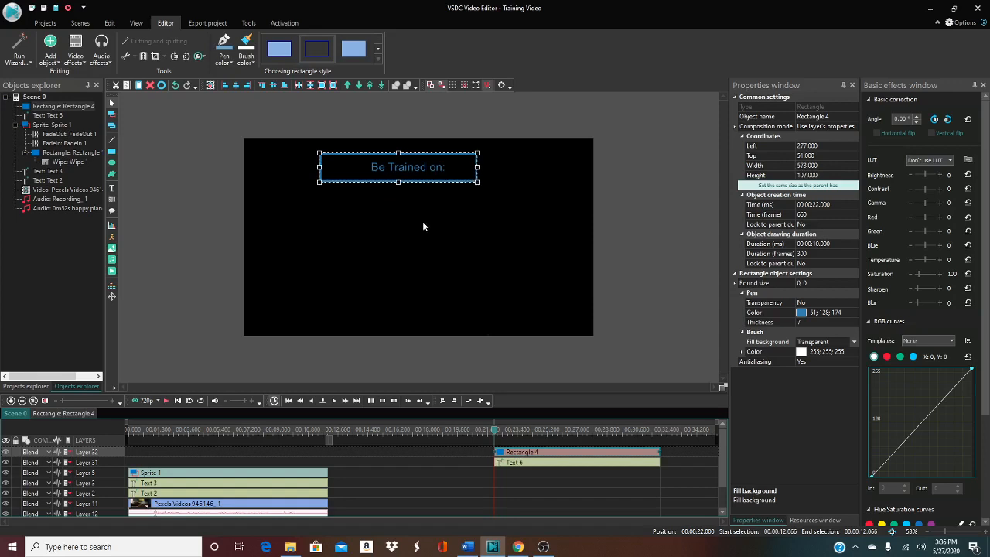
pyautogui.click(397, 207)
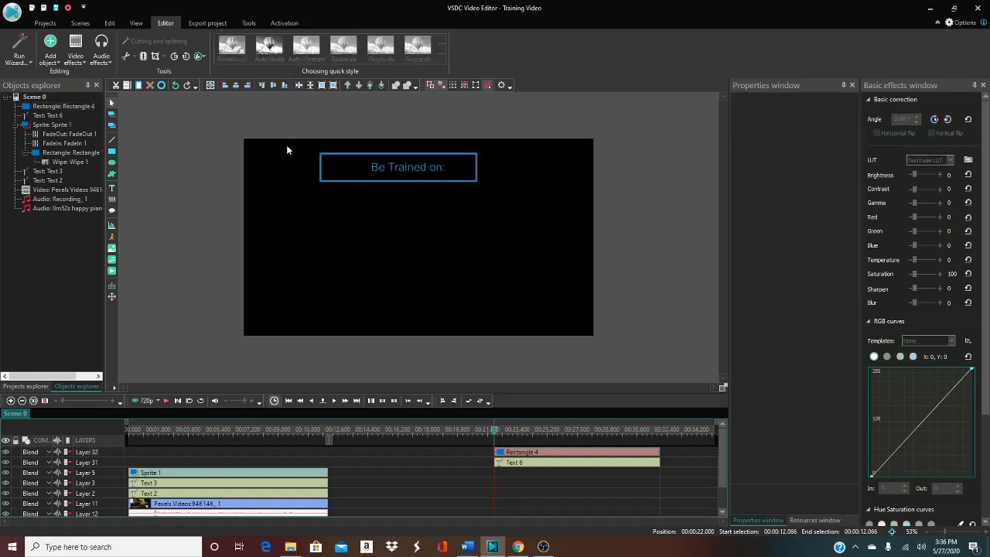
pyautogui.moveTo(286, 145); pyautogui.dragTo(462, 175)
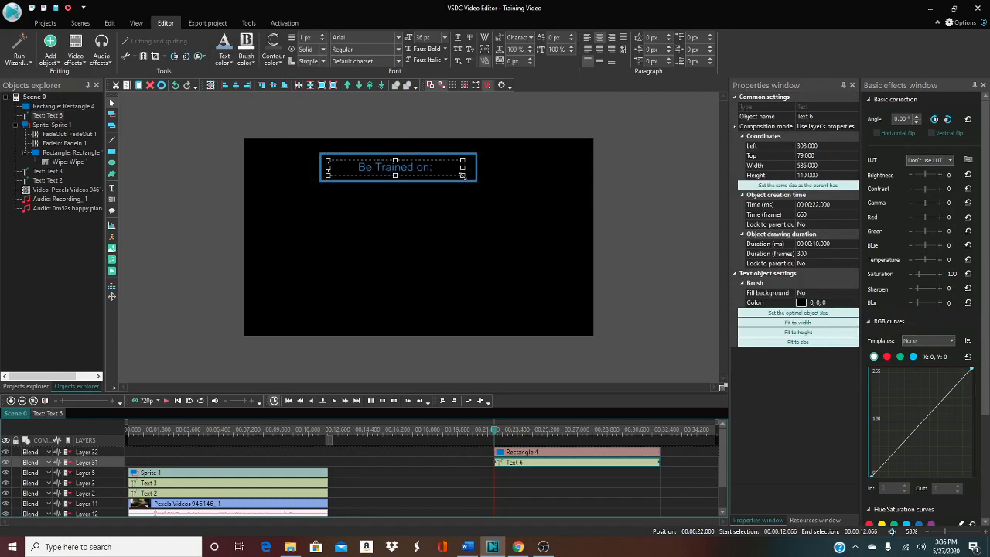
pyautogui.click(360, 185)
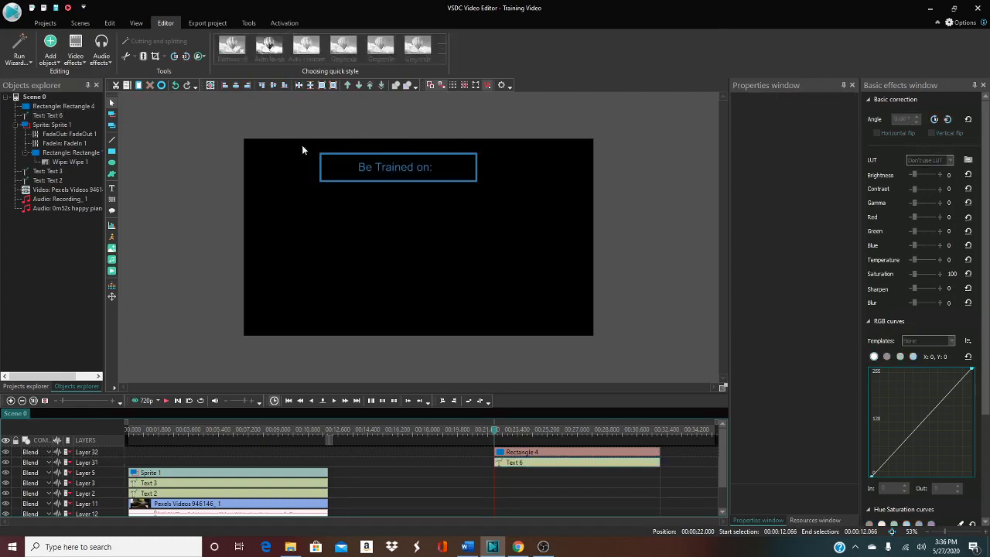
# Convert the "Be Trained on:" text and its rectangle to a sprite and move it directly after Sprite 1 on Layer 5
pyautogui.moveTo(303, 148); pyautogui.dragTo(492, 206)
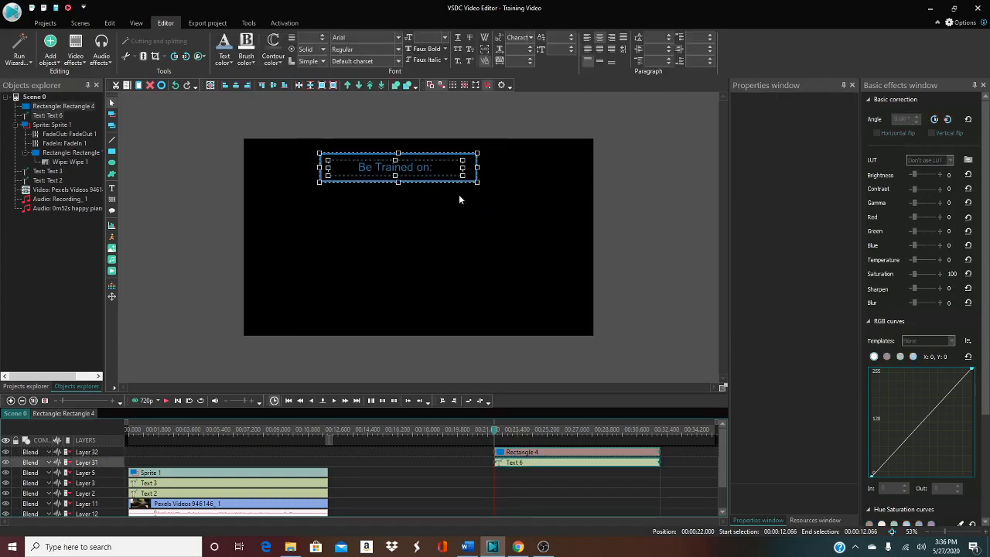
pyautogui.rightClick(441, 186)
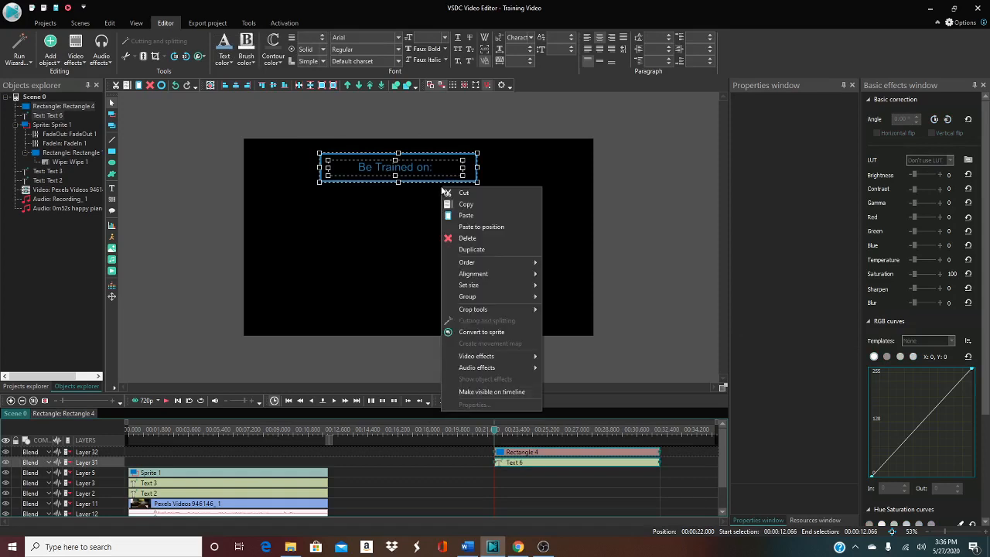
pyautogui.click(472, 332)
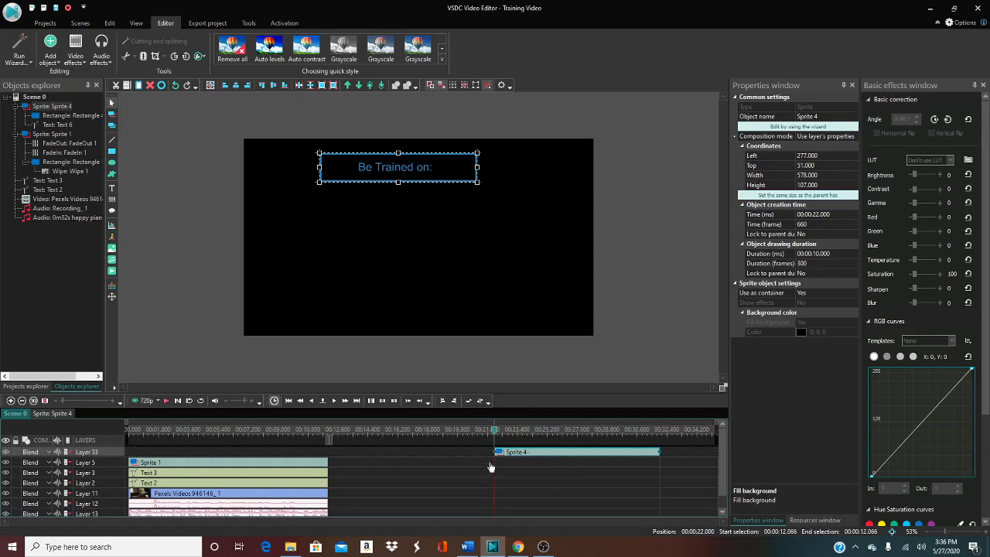
pyautogui.moveTo(530, 456); pyautogui.dragTo(419, 452)
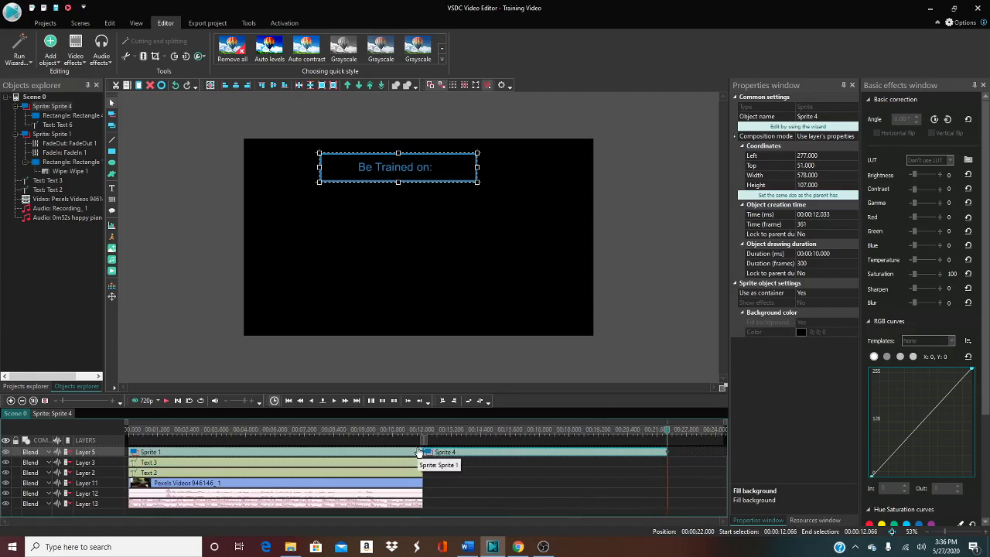
pyautogui.click(487, 210)
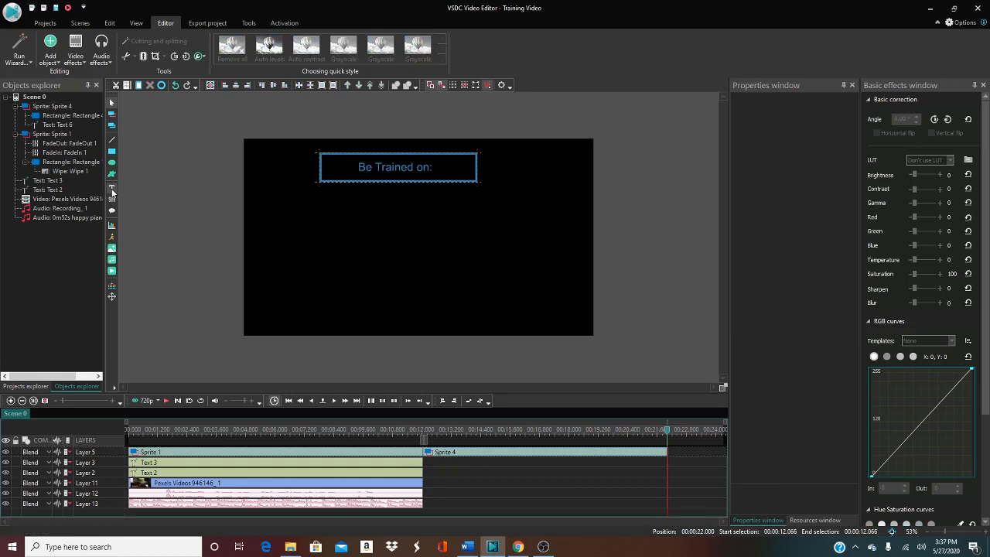
# Add a text object reading "Social Media Creation" below and right of the title box, about 426 wide, and reduce its box height to fit
pyautogui.click(111, 189)
pyautogui.click(137, 191)
pyautogui.click(590, 323)
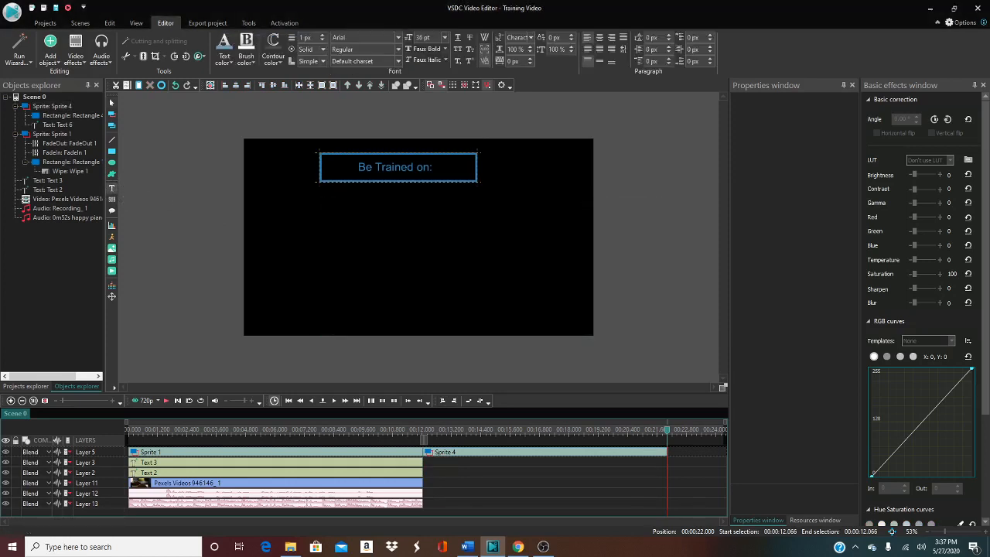
pyautogui.moveTo(463, 199); pyautogui.dragTo(579, 224)
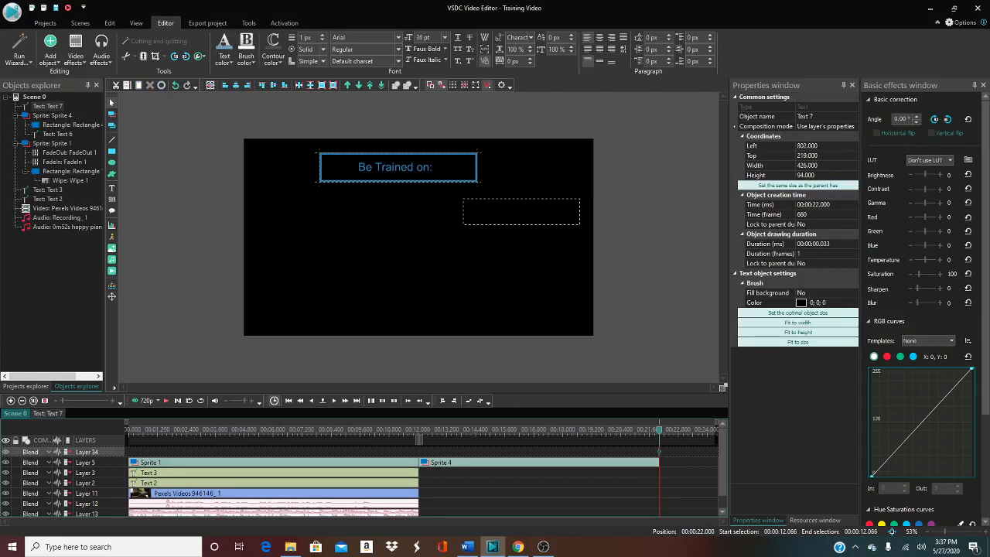
pyautogui.write('Social Media Creation')
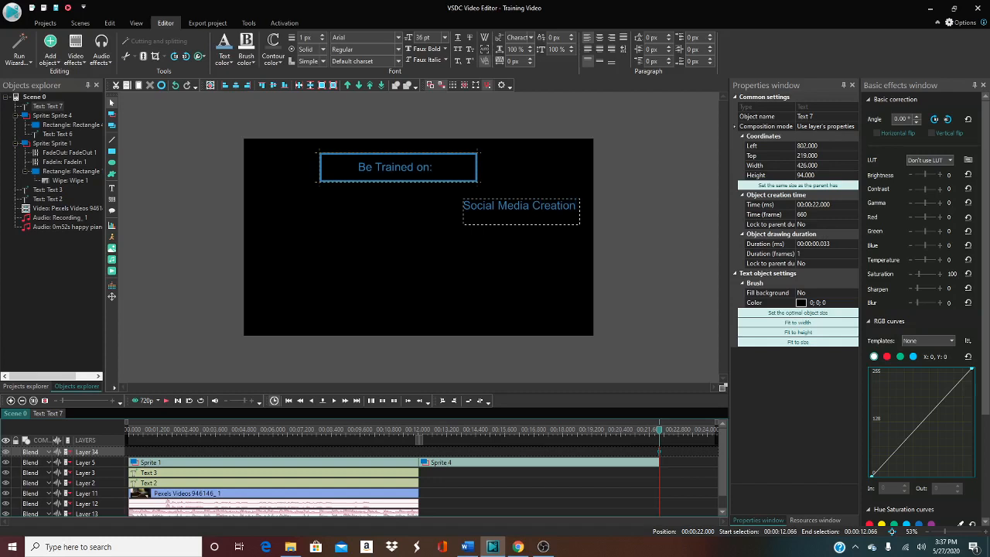
pyautogui.click(513, 232)
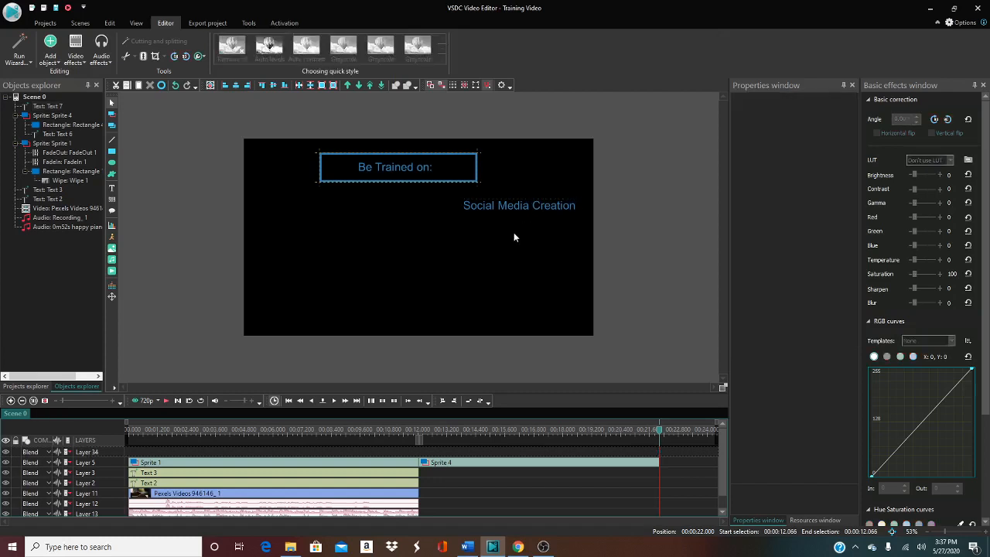
pyautogui.click(503, 206)
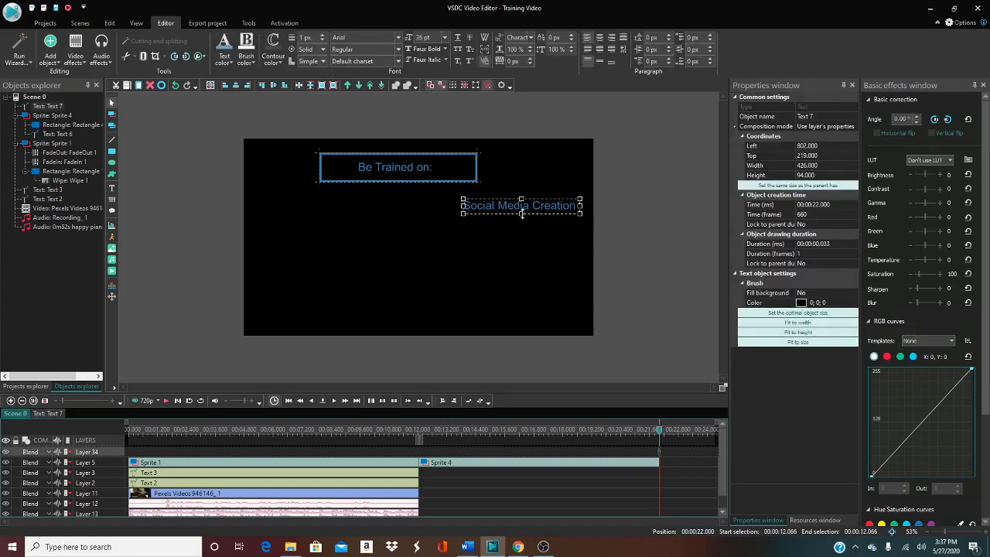
pyautogui.moveTo(521, 225); pyautogui.dragTo(522, 214)
pyautogui.click(476, 247)
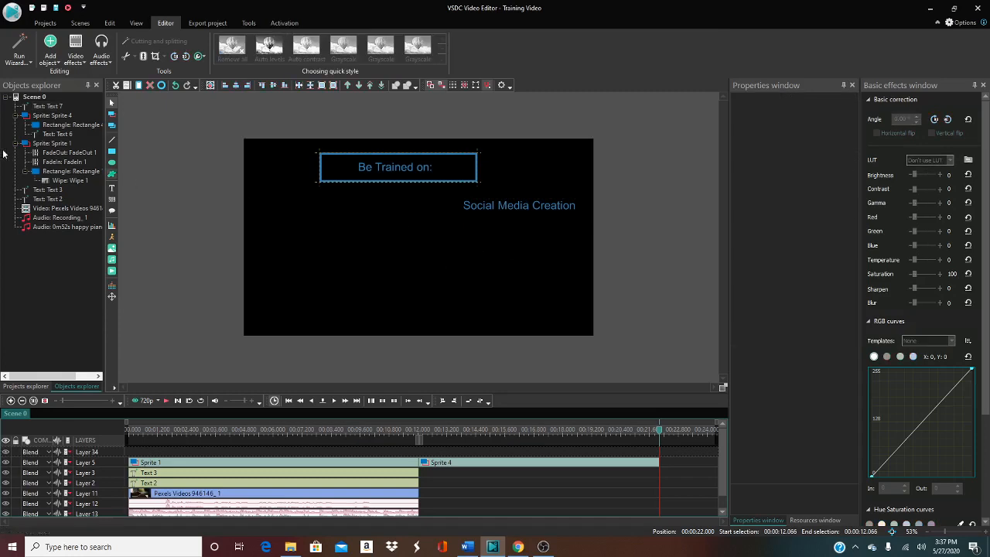
# Draw a rectangle about 500 by 117 around the "Social Media Creation" text
pyautogui.click(113, 152)
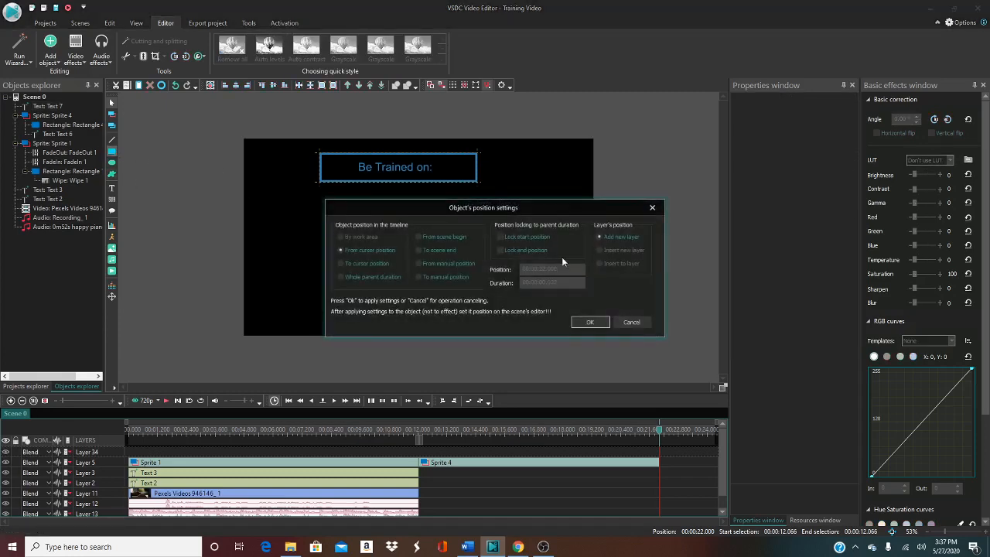
pyautogui.click(587, 322)
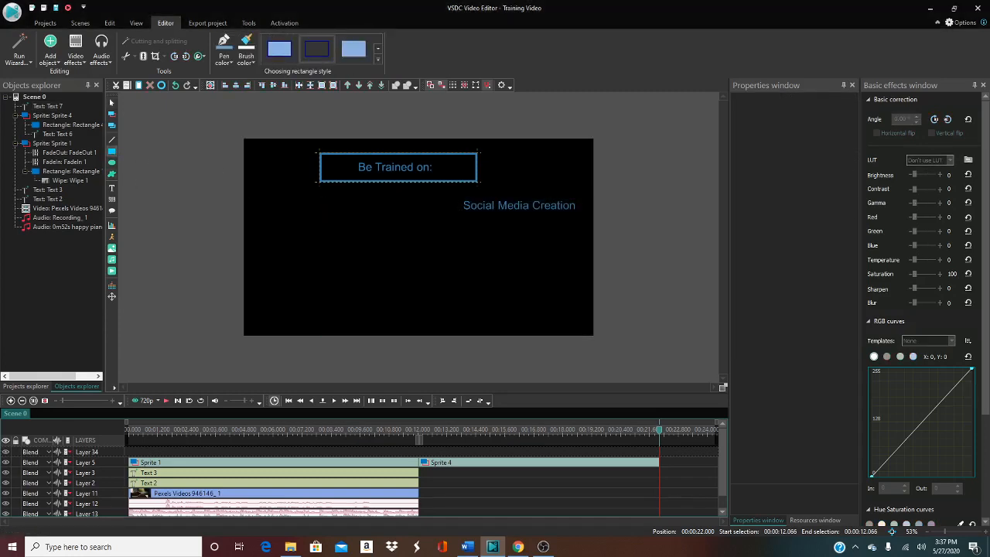
pyautogui.moveTo(453, 191)
pyautogui.mouseDown()
pyautogui.moveTo(482, 217)
pyautogui.moveTo(591, 222)
pyautogui.mouseUp()
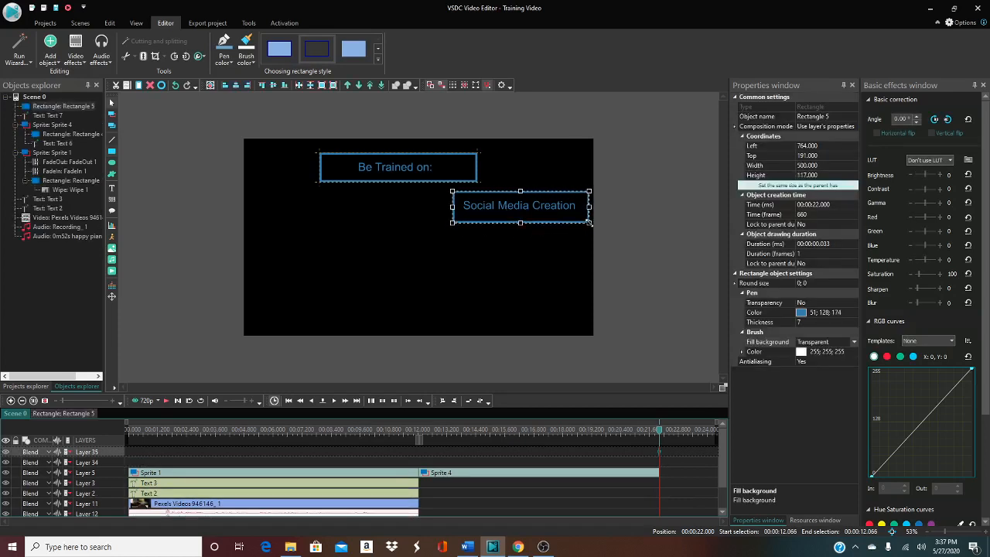
pyautogui.click(490, 239)
# Set the "Be Trained on:" sprite's Use as container and Fill background options to No
pyautogui.click(421, 174)
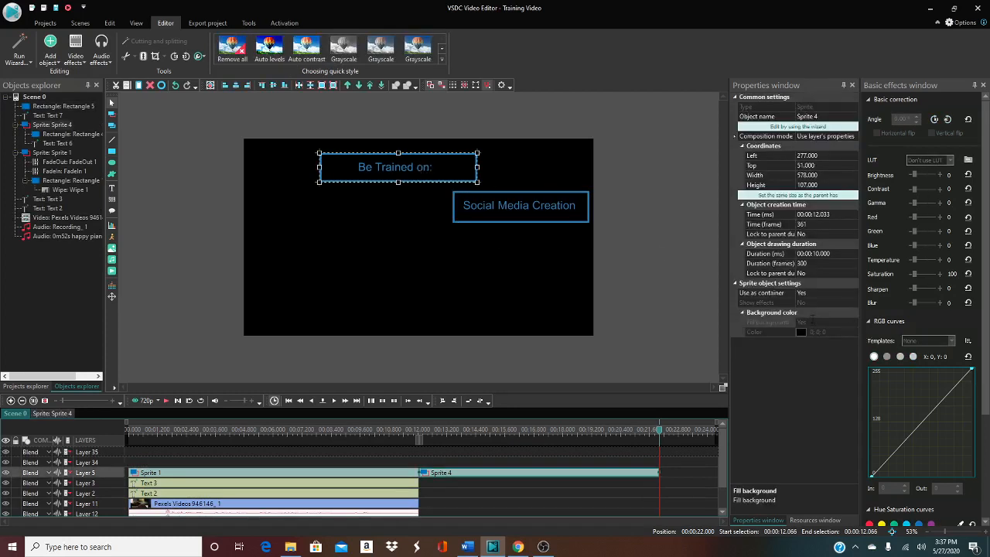
pyautogui.click(842, 292)
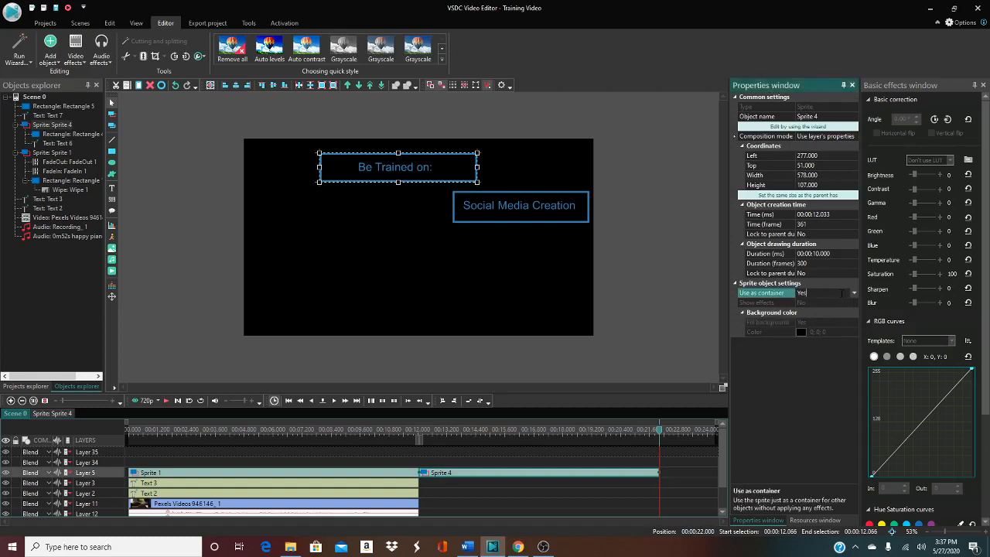
pyautogui.click(855, 293)
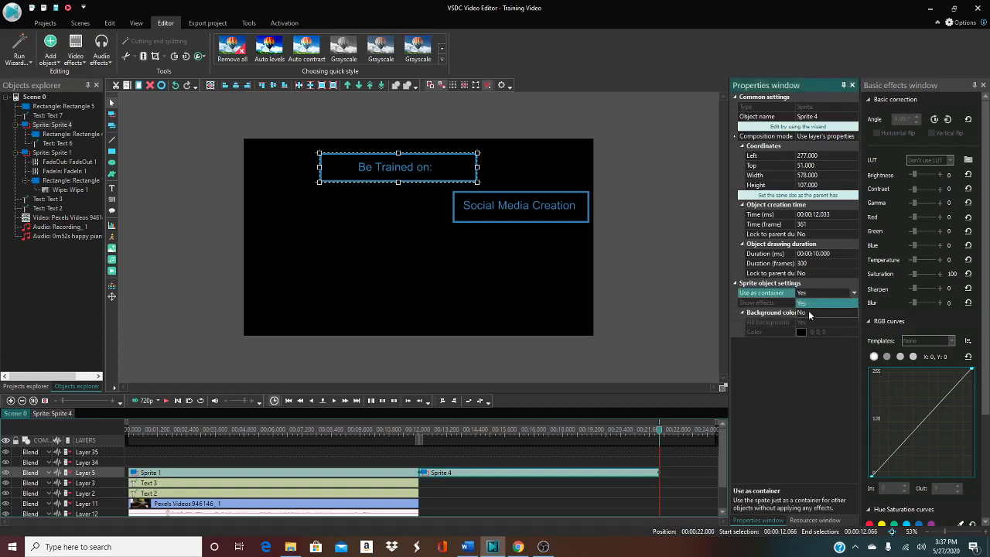
pyautogui.click(810, 314)
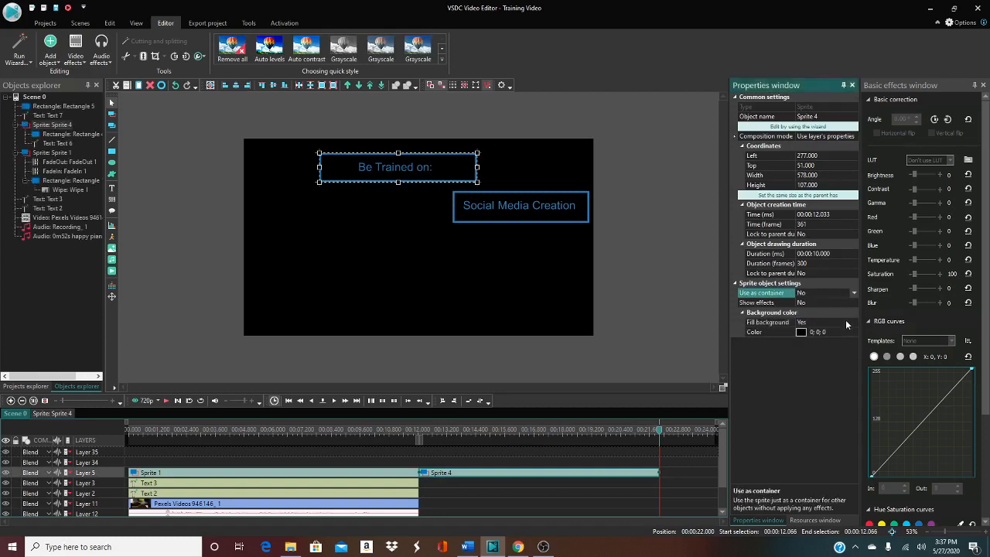
pyautogui.click(846, 322)
pyautogui.click(854, 322)
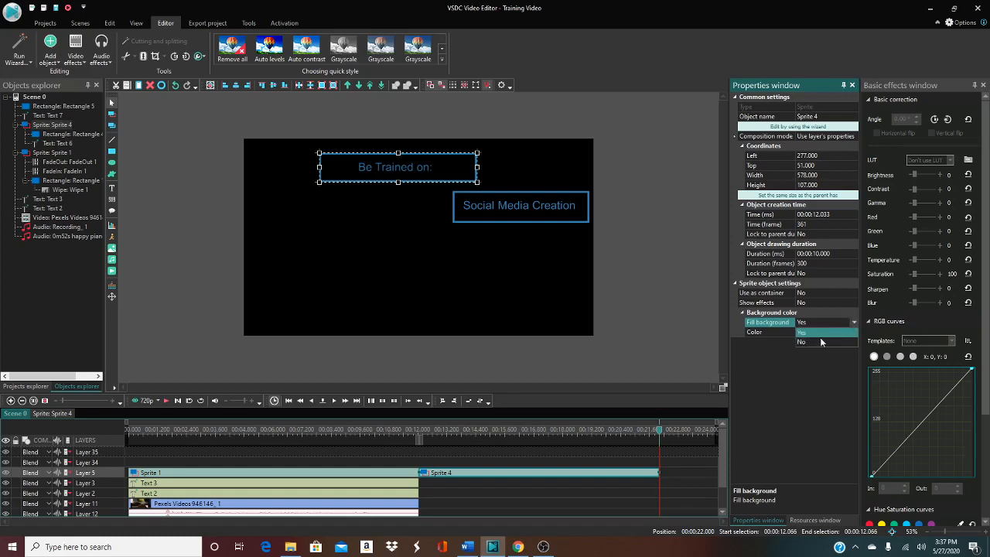
pyautogui.click(810, 341)
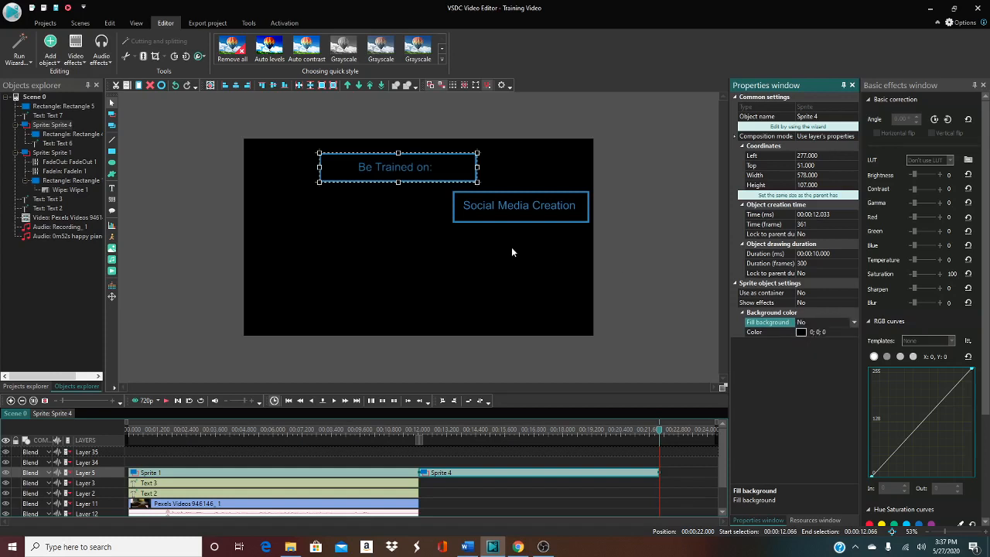
# Convert the "Social Media Creation" text and its surrounding rectangle to a sprite
pyautogui.click(464, 205)
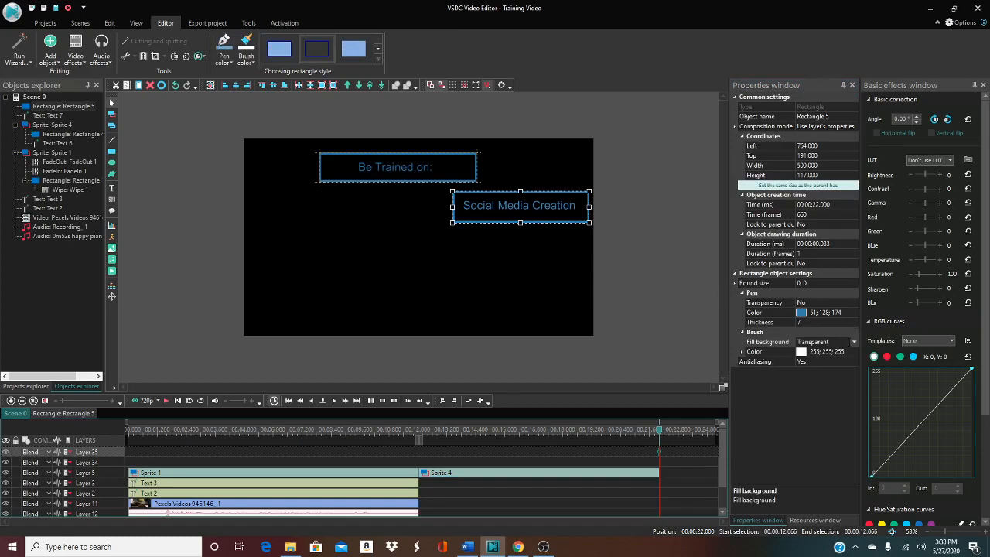
pyautogui.click(460, 236)
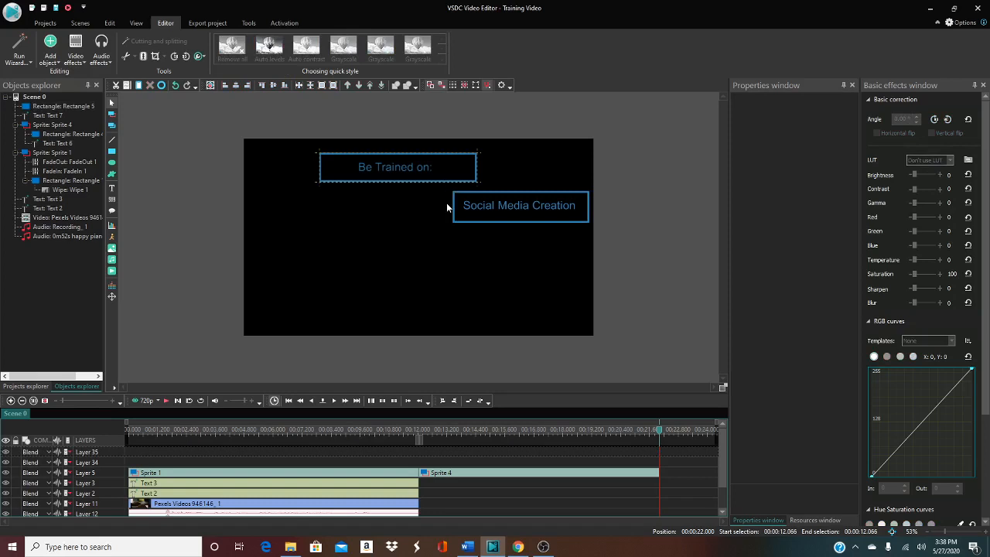
pyautogui.moveTo(442, 191); pyautogui.dragTo(584, 249)
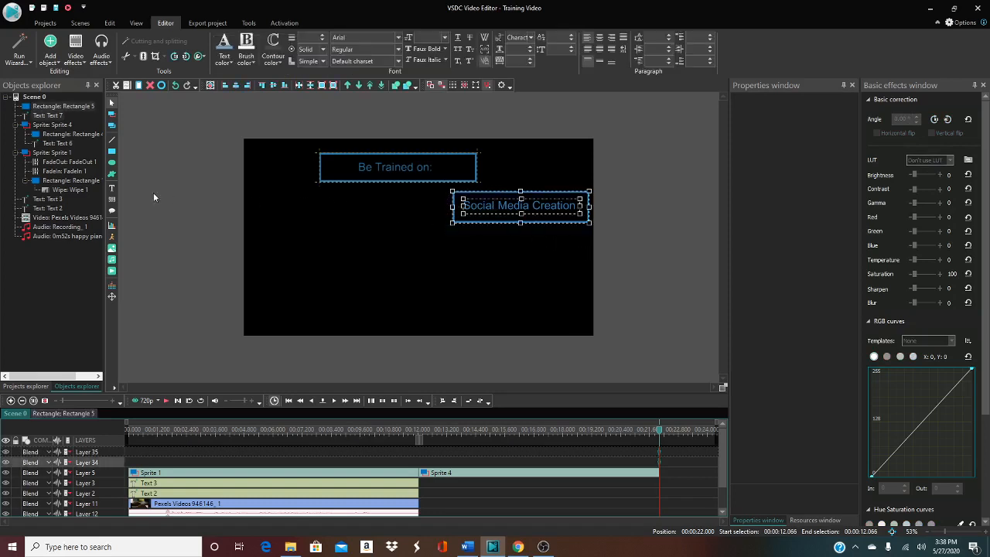
pyautogui.rightClick(446, 235)
pyautogui.click(507, 381)
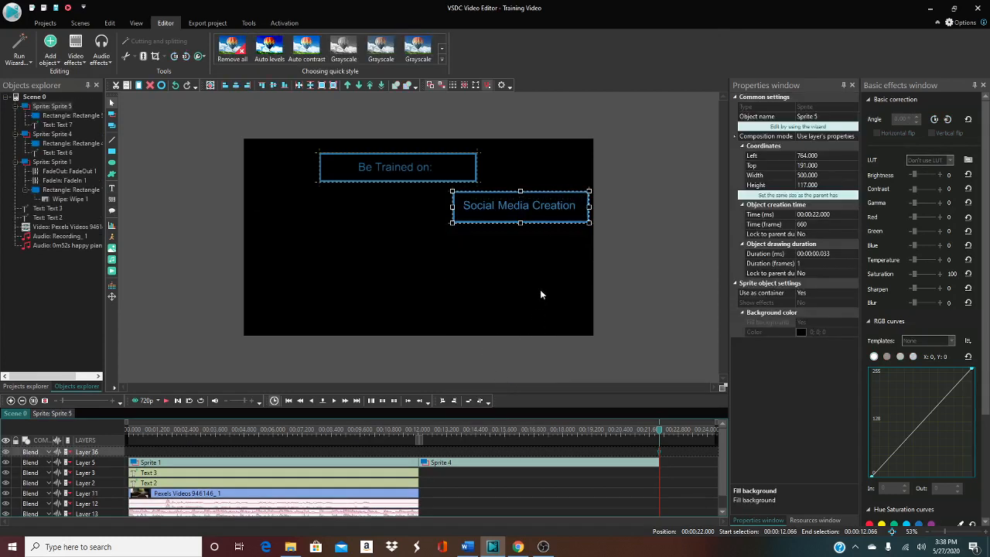
# Set the "Social Media Creation" sprite's Use as container and Fill background options to No
pyautogui.click(820, 292)
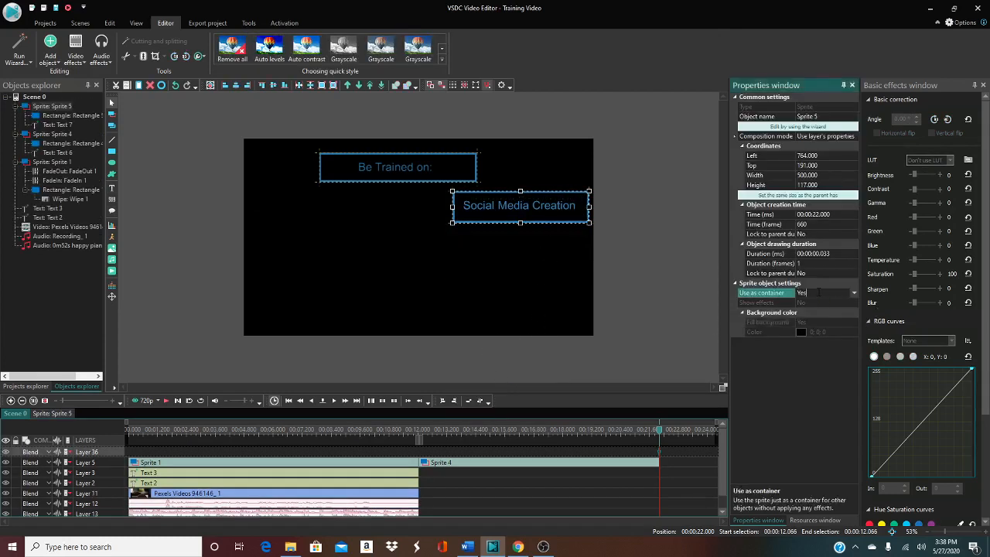
pyautogui.click(855, 294)
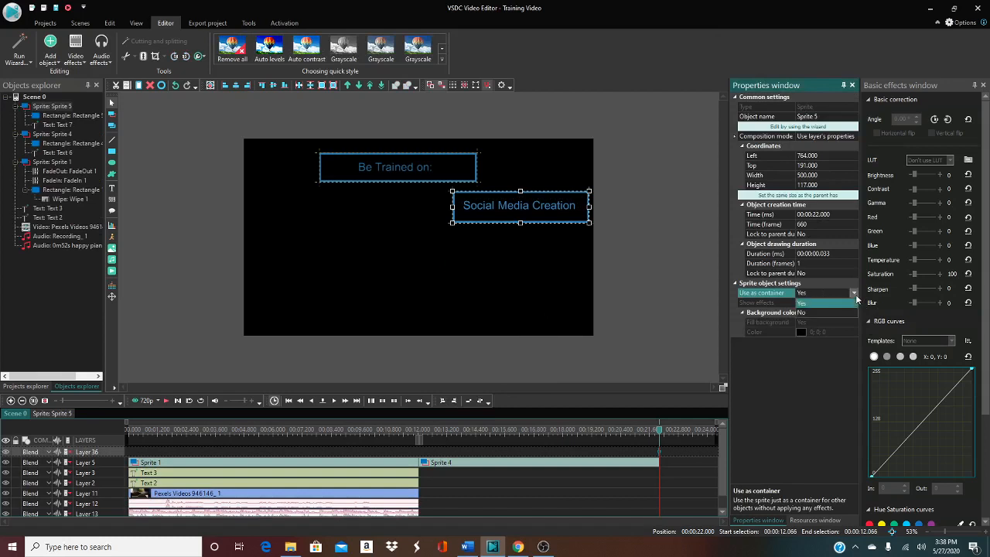
pyautogui.click(807, 313)
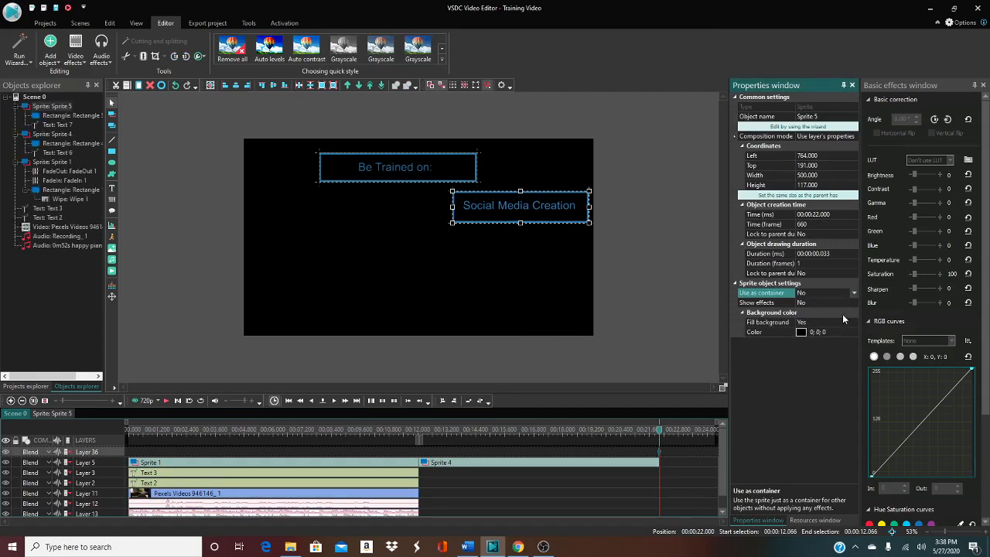
pyautogui.click(844, 324)
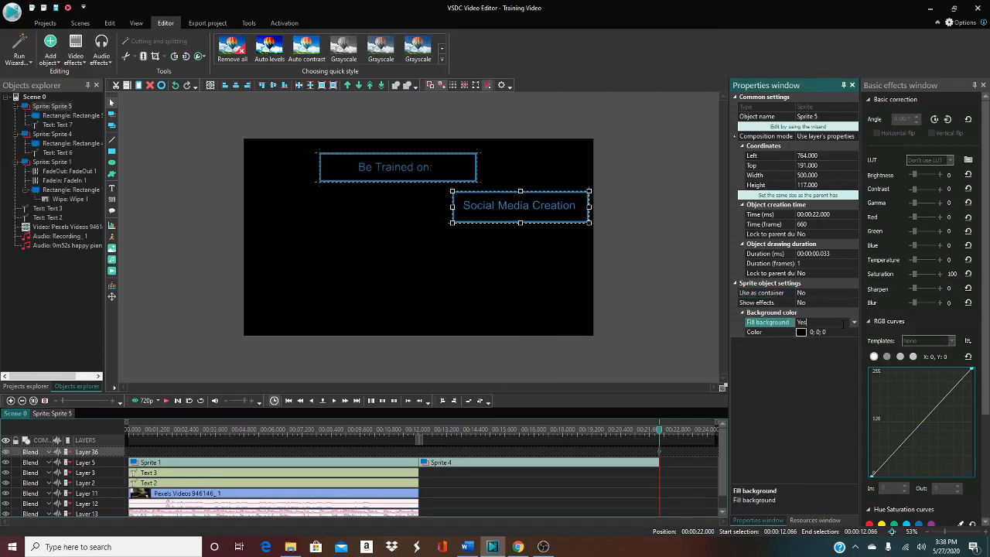
pyautogui.click(855, 323)
pyautogui.click(820, 332)
# Move the "Social Media Creation" sprite up to about left 755, top 93, overlapping the corner of the title box
pyautogui.click(513, 257)
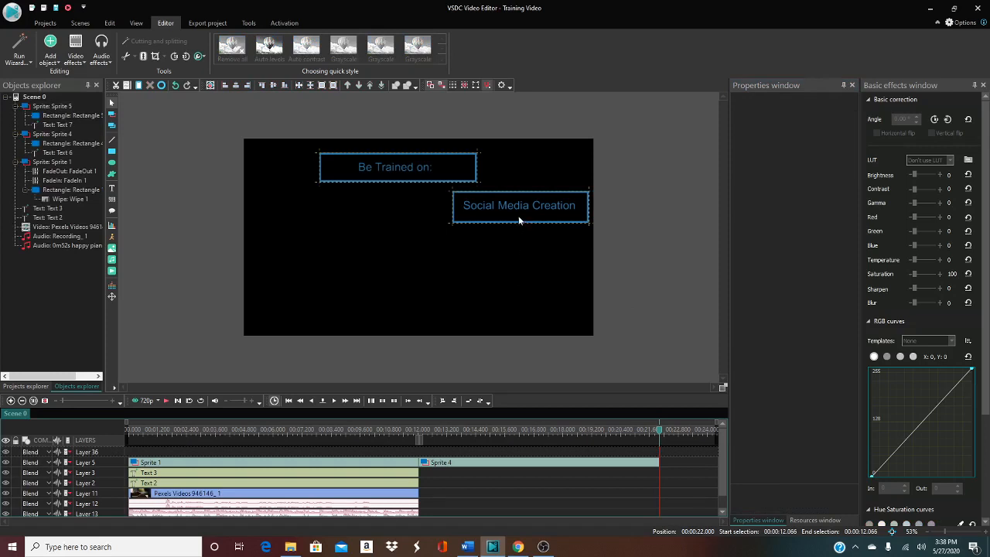
pyautogui.moveTo(515, 209); pyautogui.dragTo(512, 197)
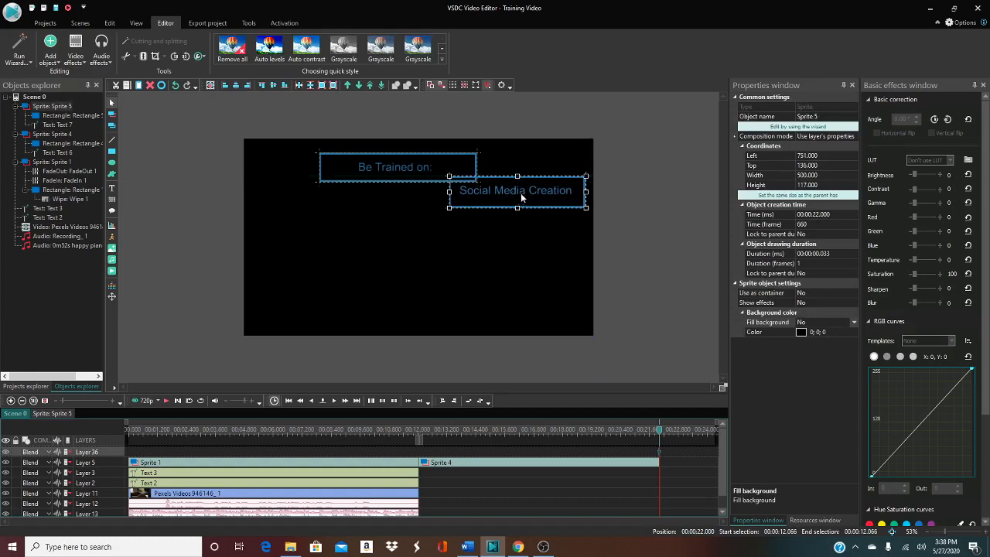
pyautogui.moveTo(521, 198); pyautogui.dragTo(522, 187)
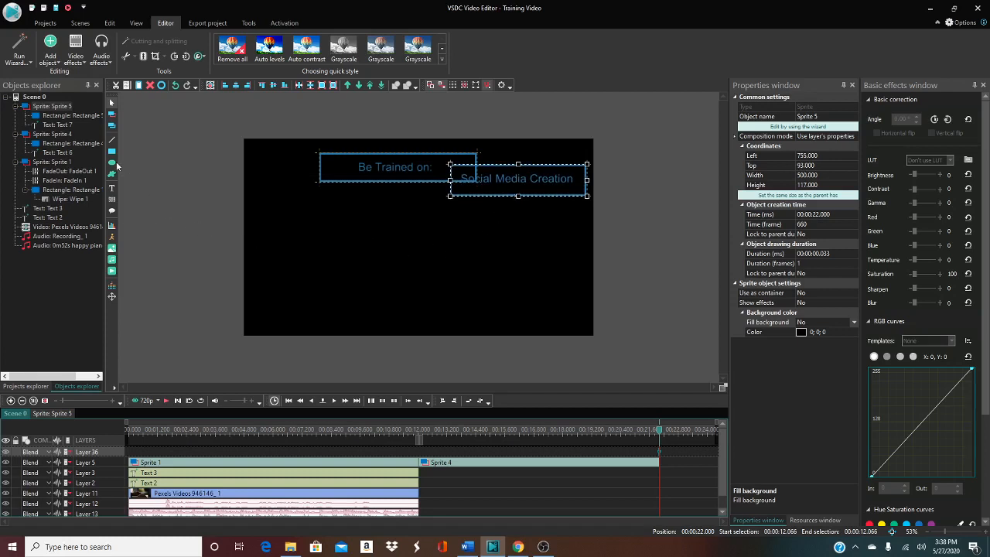
# Add a centred text object reading "Blogging" below the "Social Media Creation" box, about 504 by 68, starting at the cursor position
pyautogui.click(111, 188)
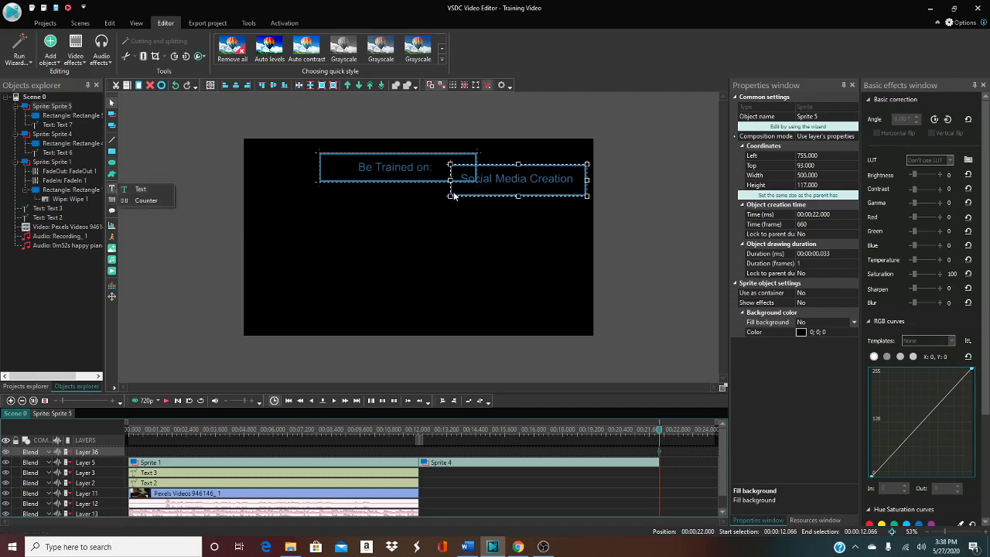
pyautogui.click(142, 190)
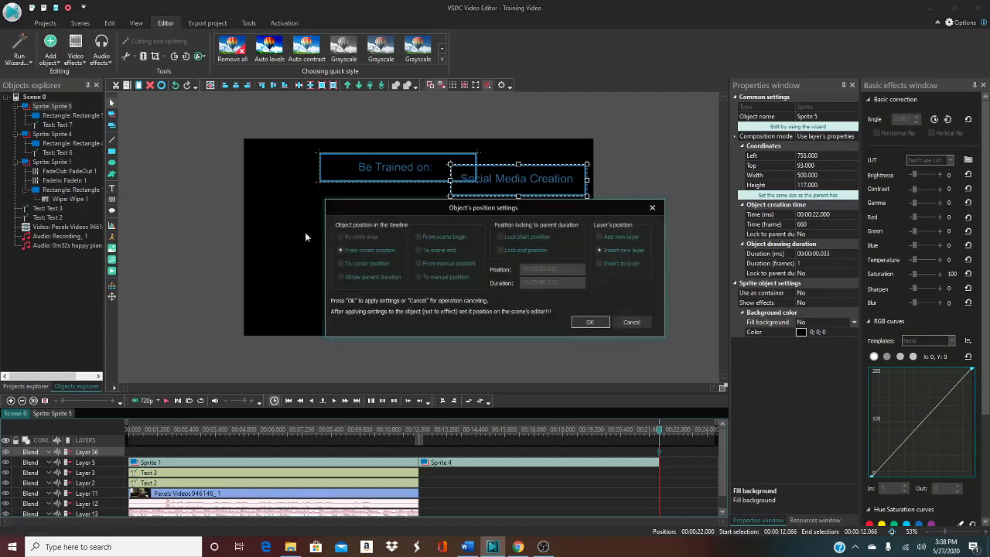
pyautogui.click(591, 322)
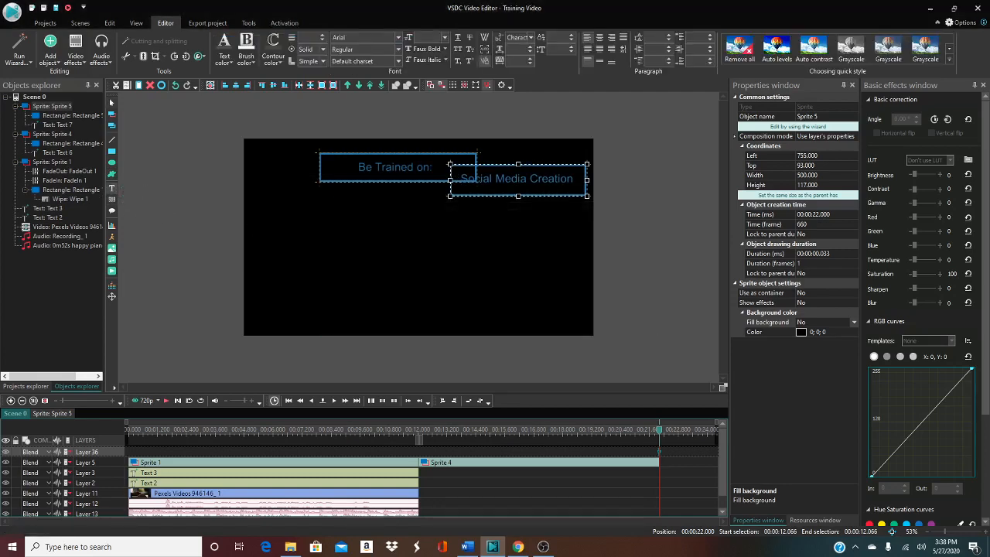
pyautogui.moveTo(449, 212)
pyautogui.mouseDown()
pyautogui.moveTo(469, 237)
pyautogui.moveTo(586, 232)
pyautogui.mouseUp()
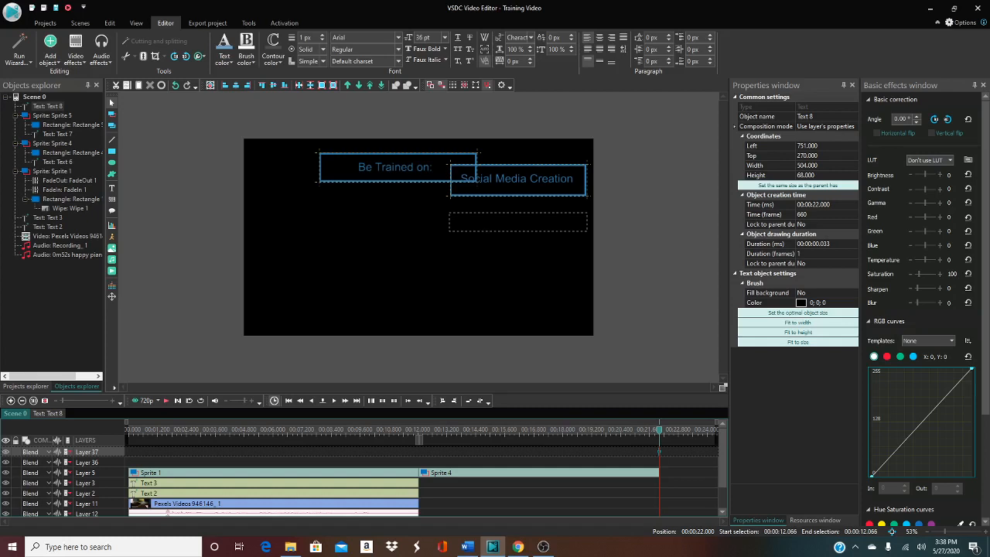
pyautogui.write('Blogging')
pyautogui.click(599, 37)
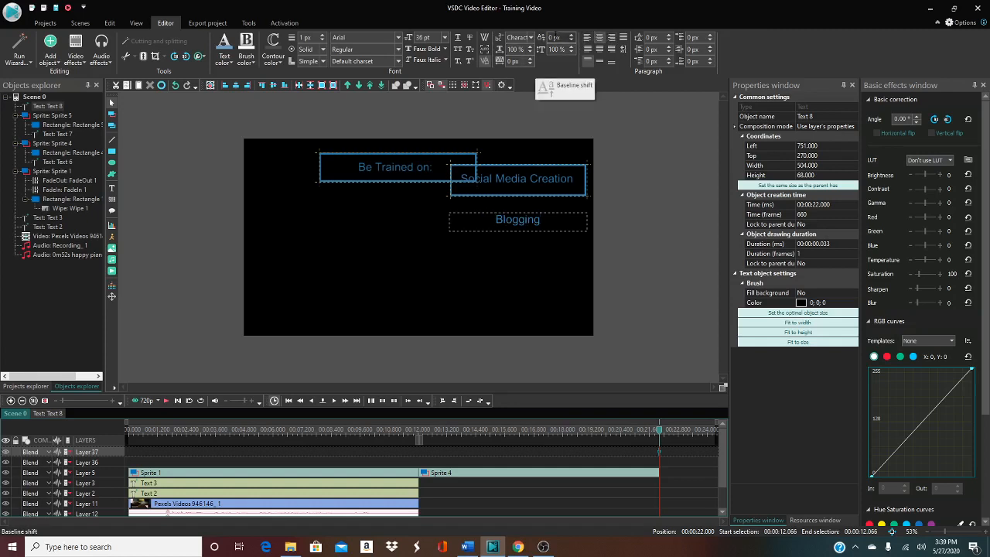
# Narrow the "Blogging" text box to about 287 wide and move it to about left 855, top 255
pyautogui.click(460, 214)
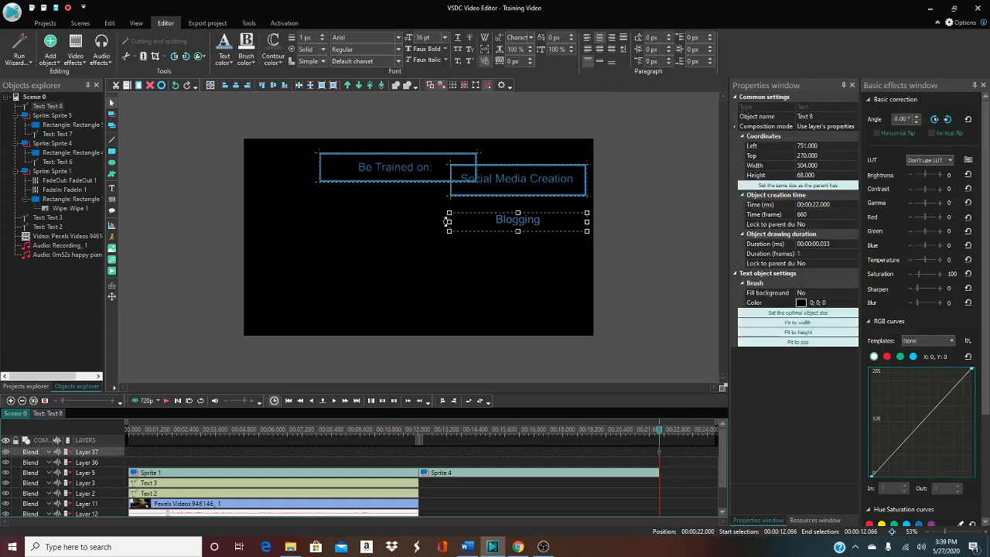
pyautogui.moveTo(450, 222)
pyautogui.mouseDown()
pyautogui.moveTo(483, 223)
pyautogui.moveTo(452, 223)
pyautogui.mouseUp()
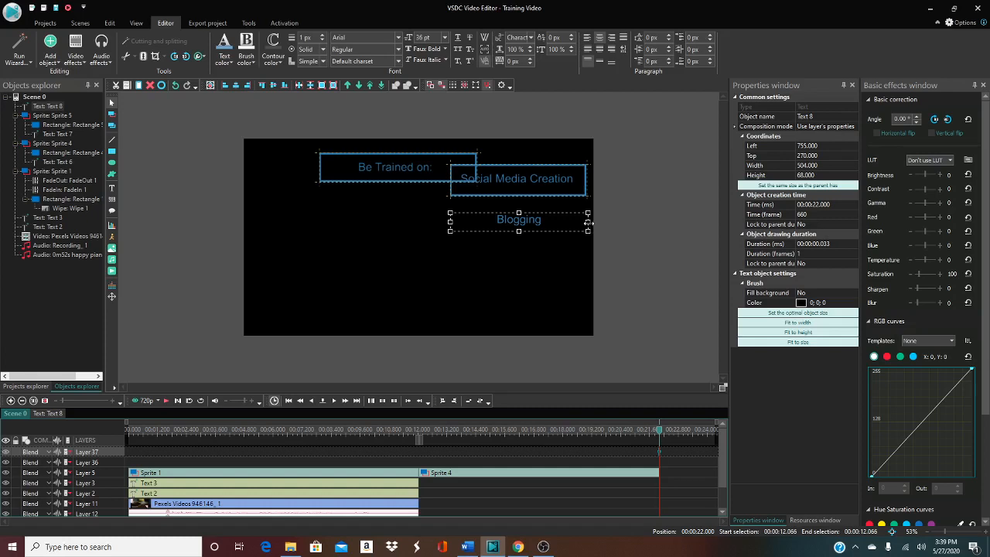
pyautogui.moveTo(585, 226); pyautogui.dragTo(560, 224)
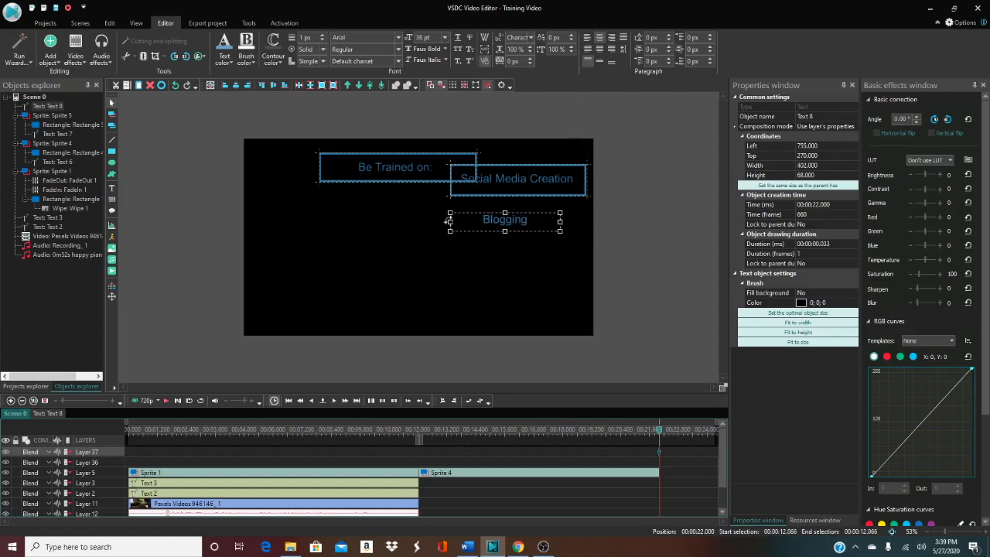
pyautogui.moveTo(449, 222); pyautogui.dragTo(521, 216)
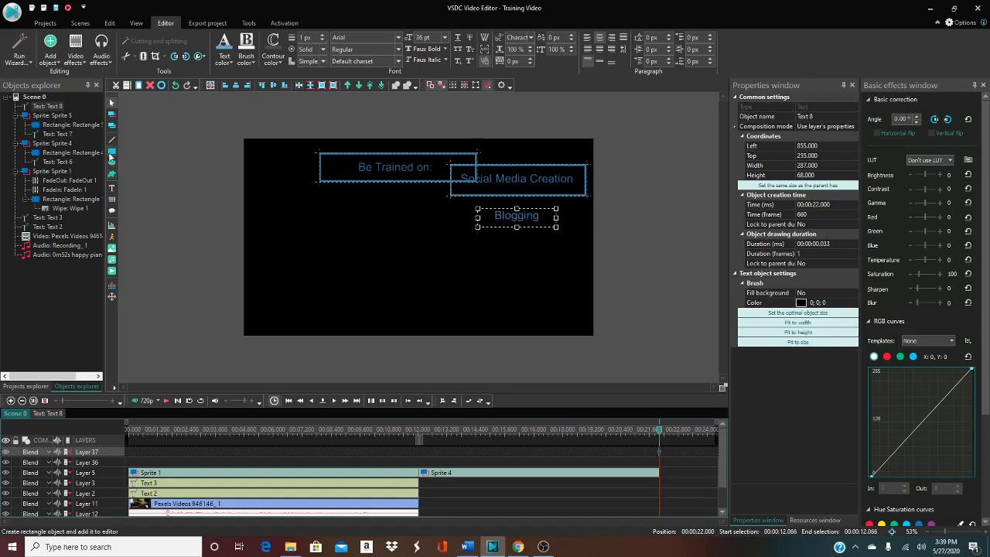
# Draw a rectangle about 302 by 112 around the "Blogging" text
pyautogui.click(379, 246)
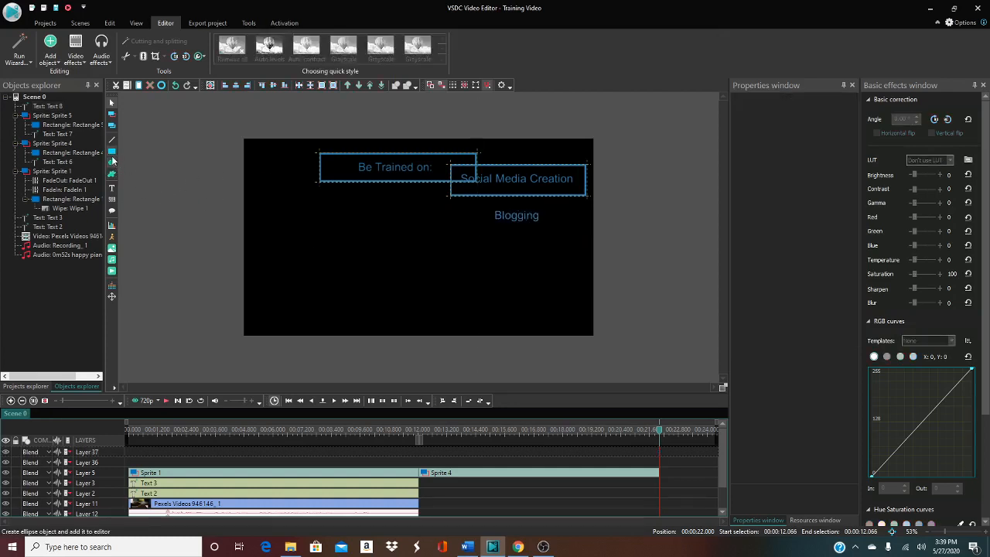
pyautogui.click(110, 157)
pyautogui.click(594, 323)
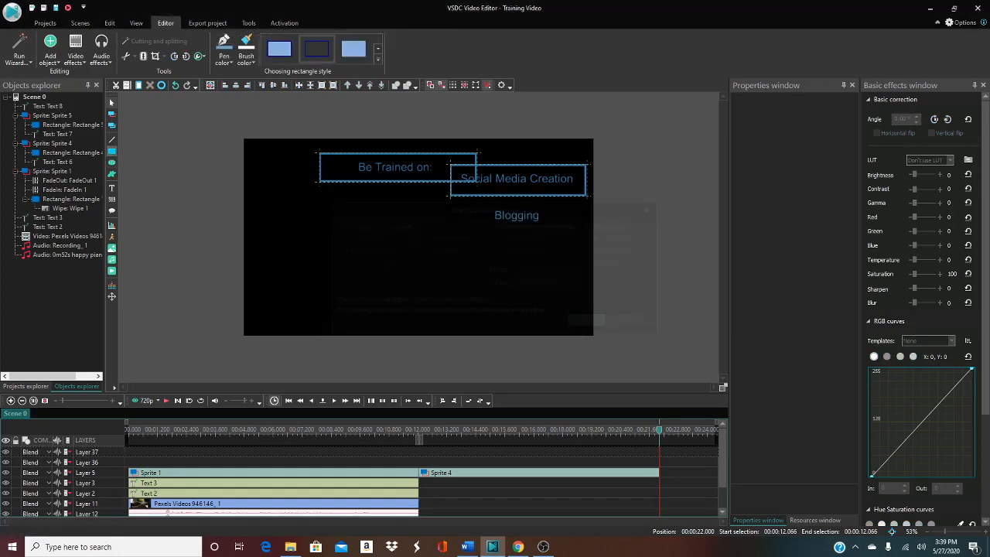
pyautogui.moveTo(474, 201)
pyautogui.mouseDown()
pyautogui.moveTo(542, 236)
pyautogui.moveTo(565, 235)
pyautogui.moveTo(556, 229)
pyautogui.mouseUp()
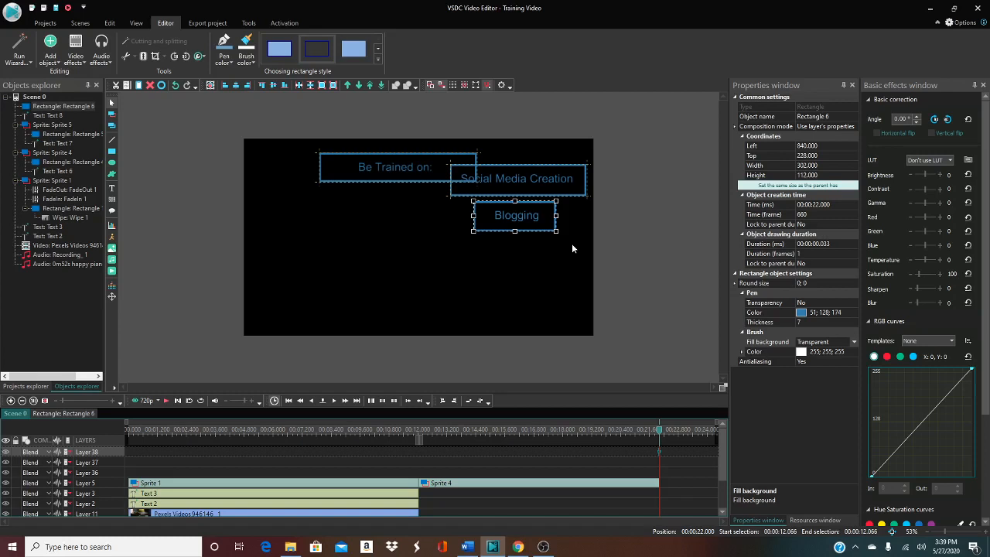
# Convert the "Blogging" text and its surrounding rectangle to a sprite
pyautogui.click(572, 243)
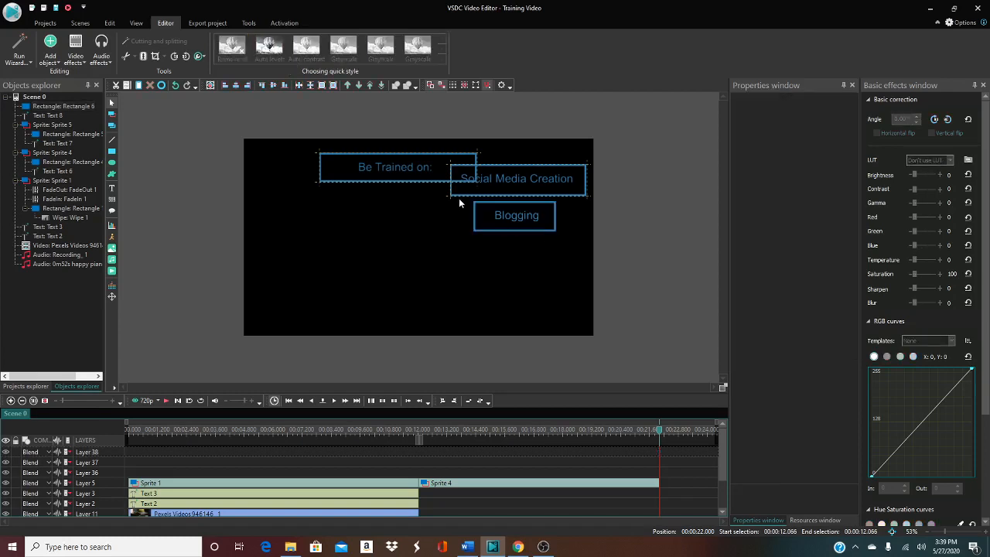
pyautogui.click(573, 247)
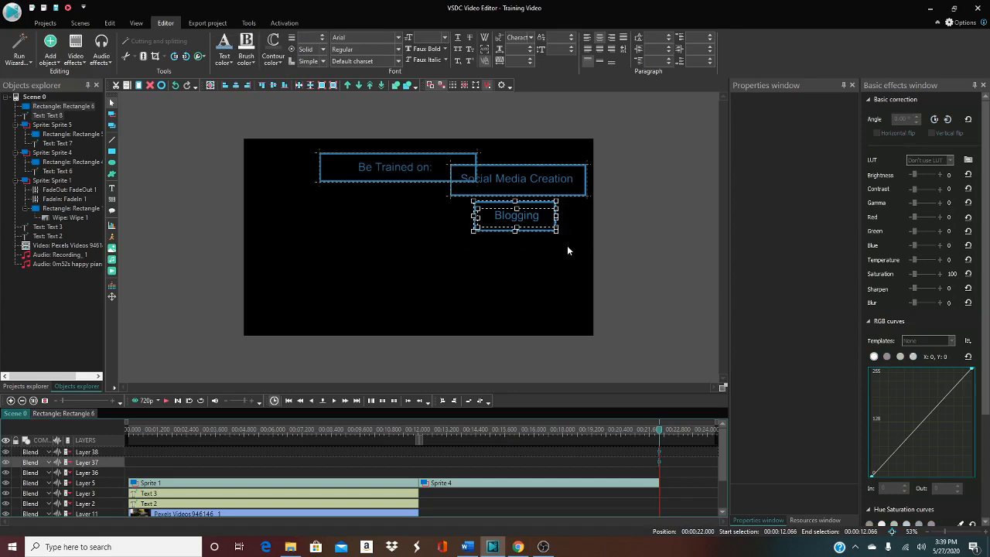
pyautogui.rightClick(525, 227)
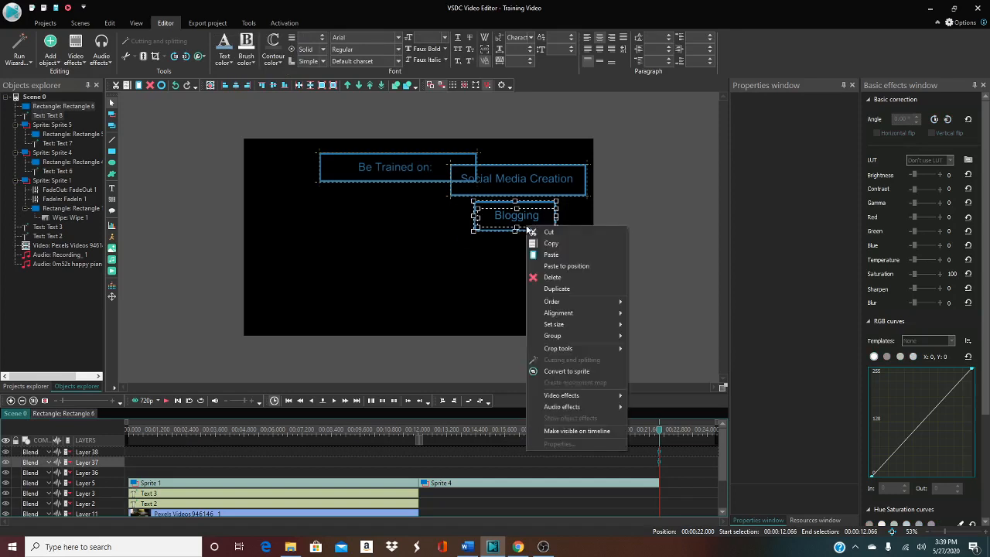
pyautogui.moveTo(599, 407)
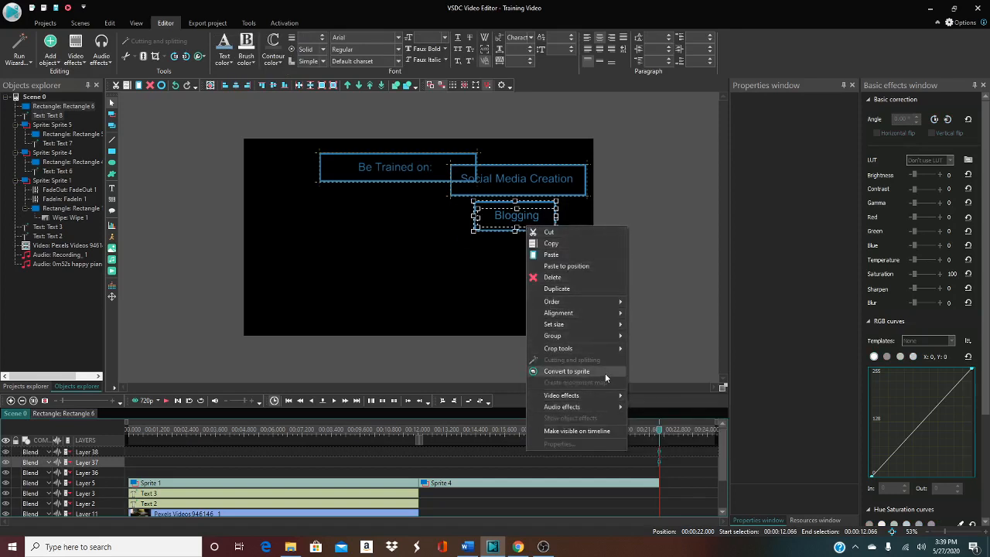
pyautogui.click(605, 372)
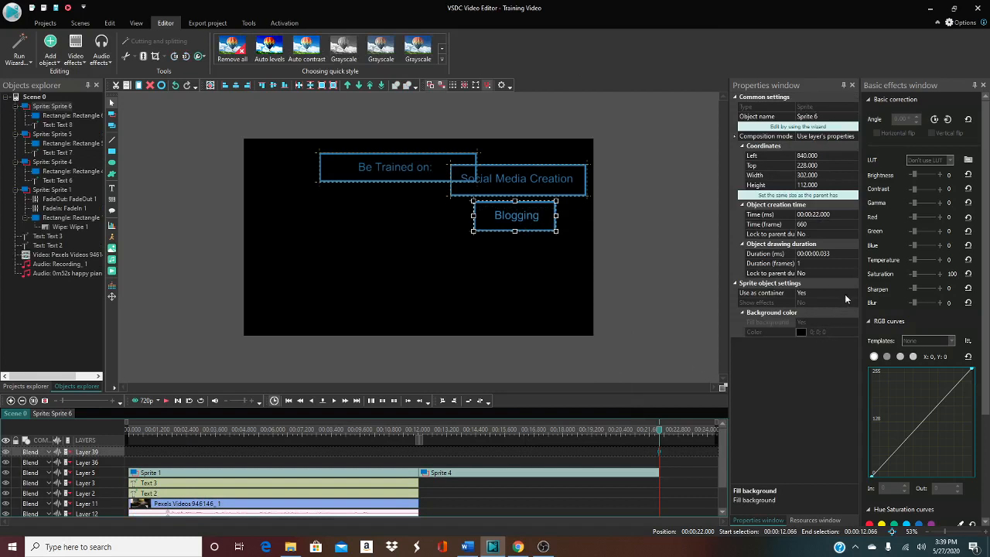
# Set the "Blogging" sprite's Use as container and Fill background options to No
pyautogui.click(845, 294)
pyautogui.click(855, 293)
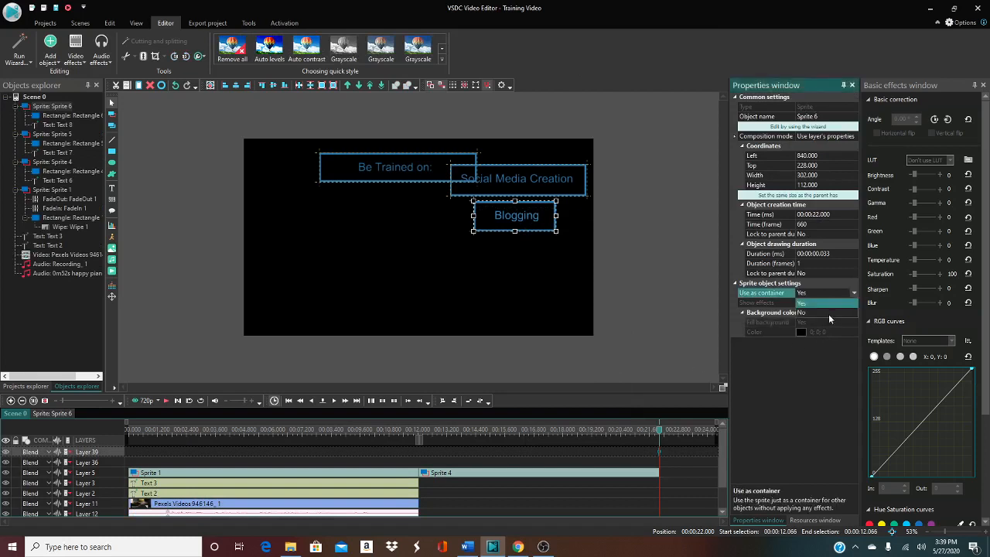
pyautogui.click(828, 313)
pyautogui.click(844, 321)
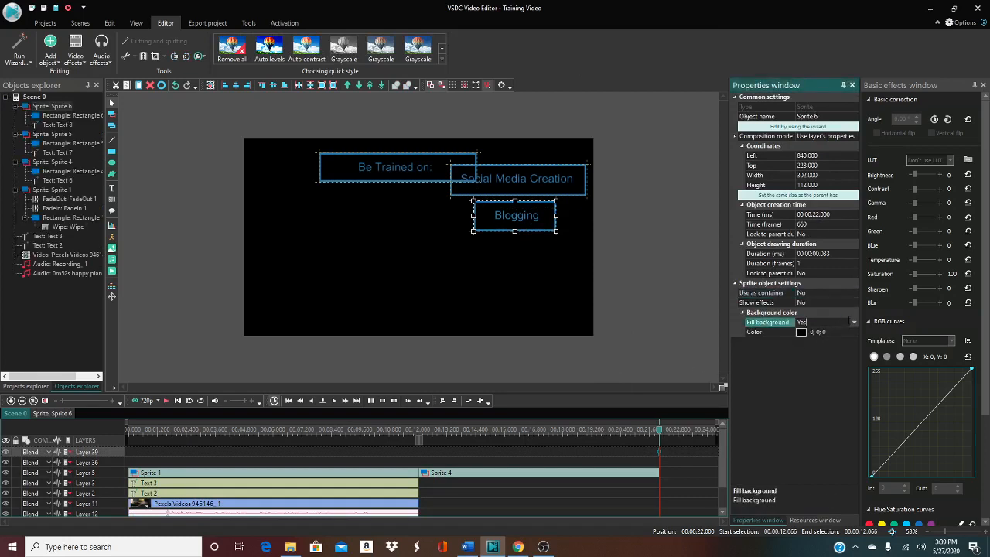
pyautogui.click(855, 322)
pyautogui.click(812, 342)
pyautogui.click(522, 250)
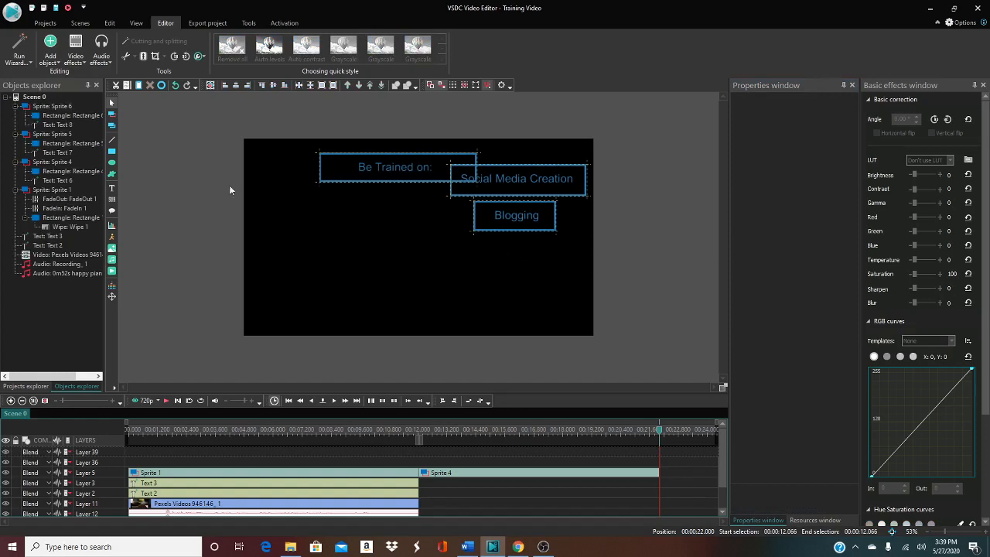
# Add a text object about 319 by 130 below the "Blogging" box, with "Customer" and "Engagement" on separate lines
pyautogui.click(112, 188)
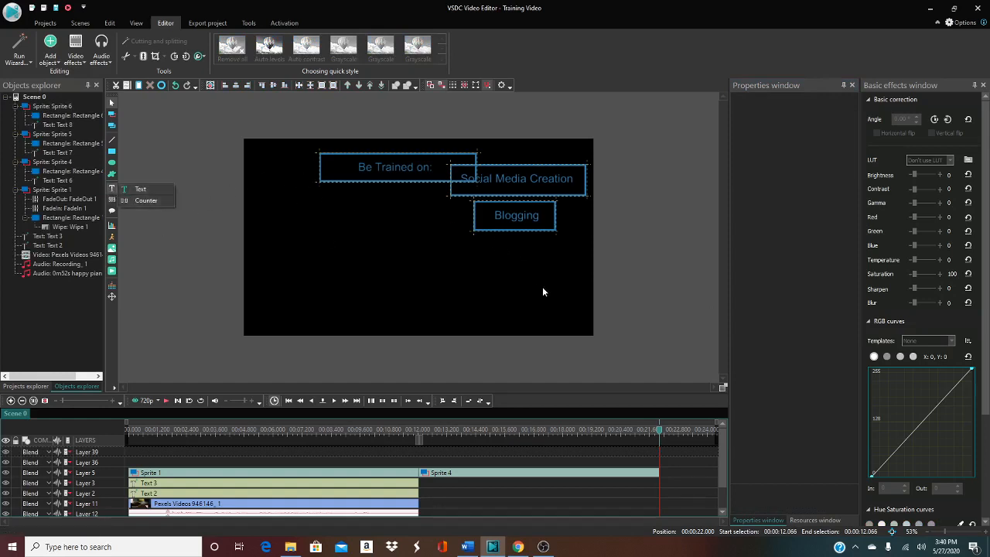
pyautogui.click(151, 190)
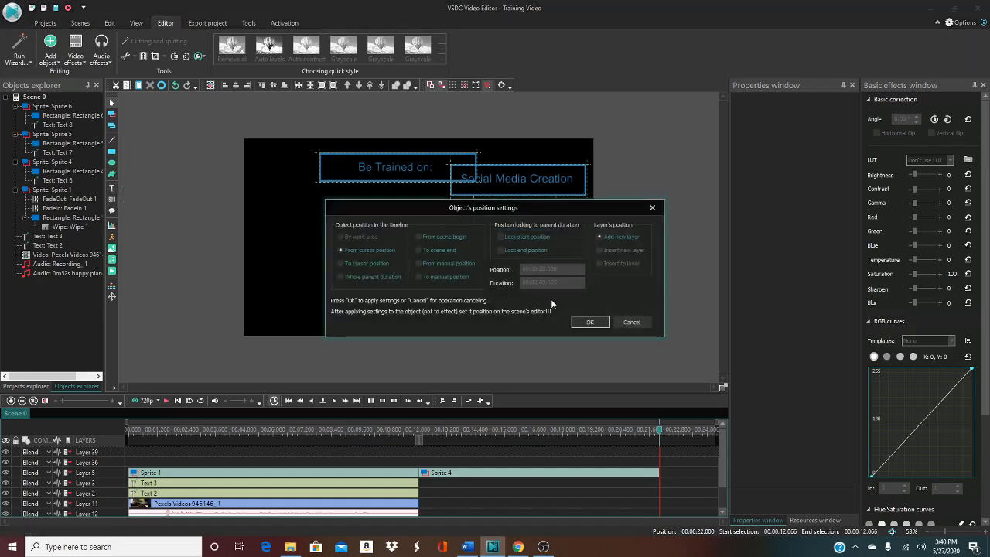
pyautogui.click(589, 322)
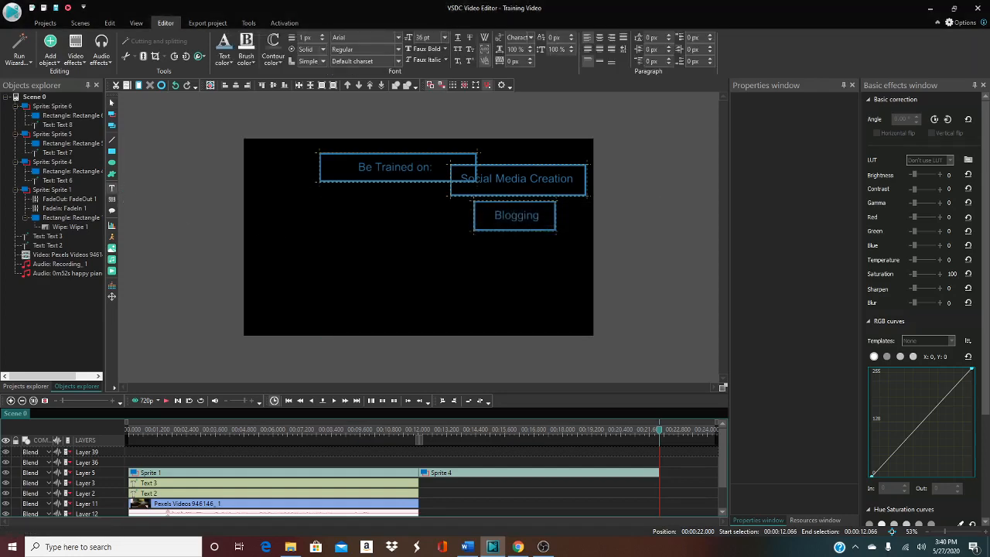
pyautogui.moveTo(475, 239); pyautogui.dragTo(562, 276)
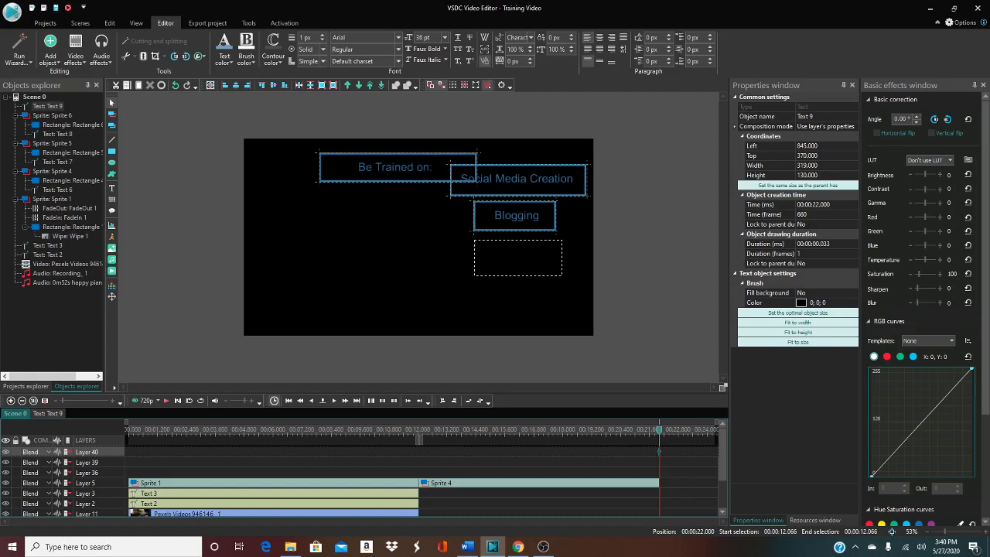
pyautogui.write('Customer')
pyautogui.press('Return')
pyautogui.write('Engagement')
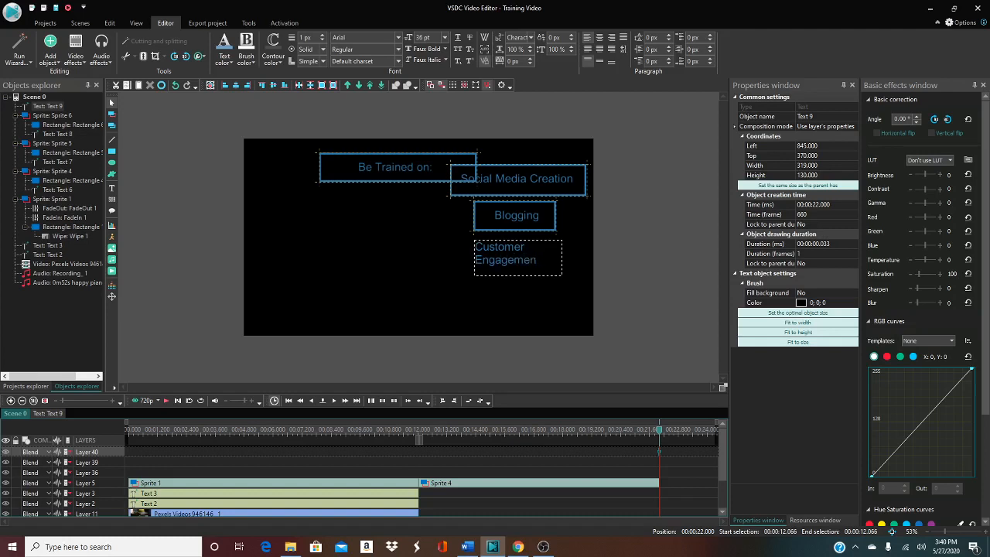
# Replace the second line of the new text with "Outreach" and centre both lines
pyautogui.press('BackSpace')
pyautogui.press('BackSpace')
pyautogui.press('BackSpace')
pyautogui.press('BackSpace')
pyautogui.press('BackSpace')
pyautogui.press('BackSpace')
pyautogui.press('BackSpace')
pyautogui.press('BackSpace')
pyautogui.press('BackSpace')
pyautogui.press('BackSpace')
pyautogui.write('Outreach')
pyautogui.click(600, 37)
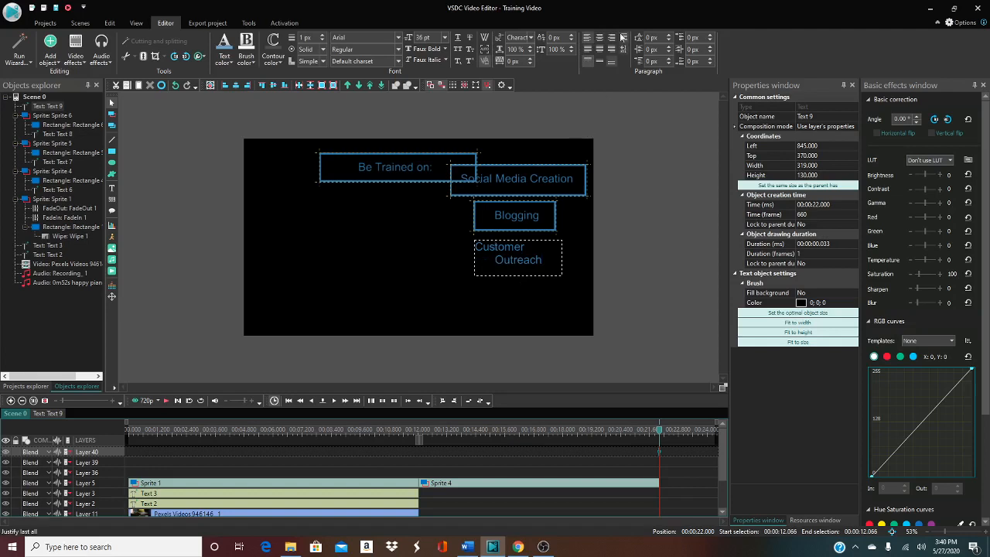
pyautogui.click(602, 39)
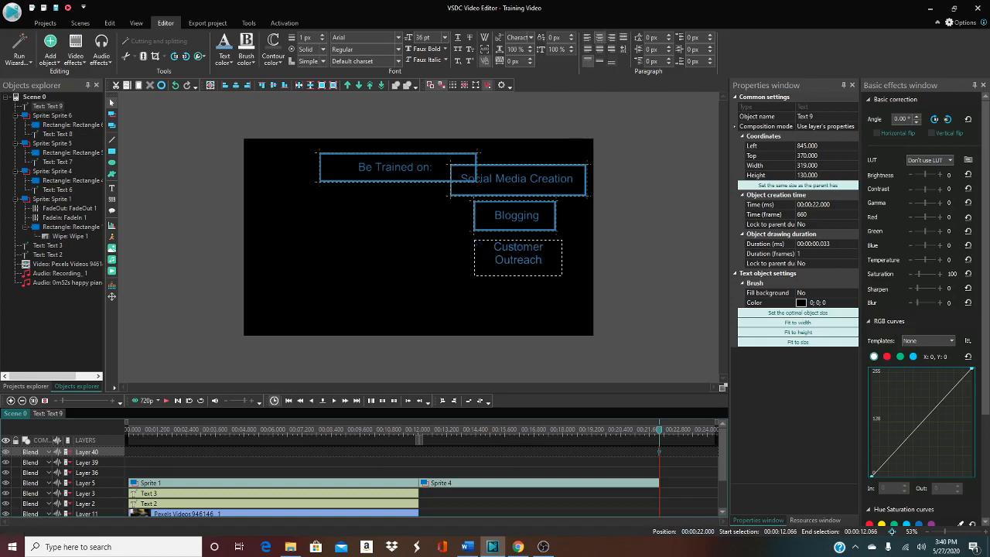
# Shrink the "Customer Outreach" text box to about 251 by 104
pyautogui.click(567, 264)
pyautogui.click(533, 263)
pyautogui.moveTo(517, 272); pyautogui.dragTo(544, 254)
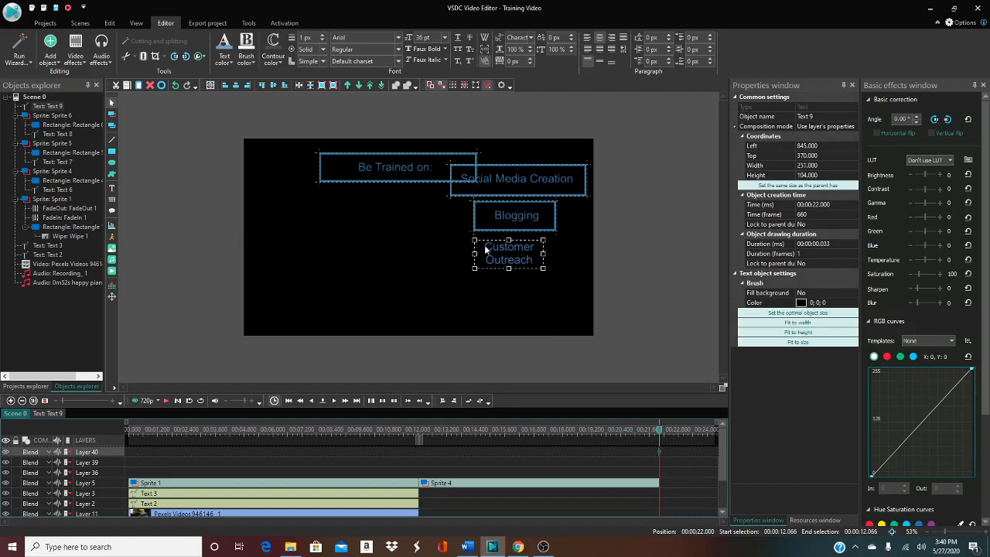
# Shift the "Customer Outreach" text slightly right and frame it with a rectangle about 248 by 137
pyautogui.moveTo(497, 249); pyautogui.dragTo(508, 250)
pyautogui.click(434, 288)
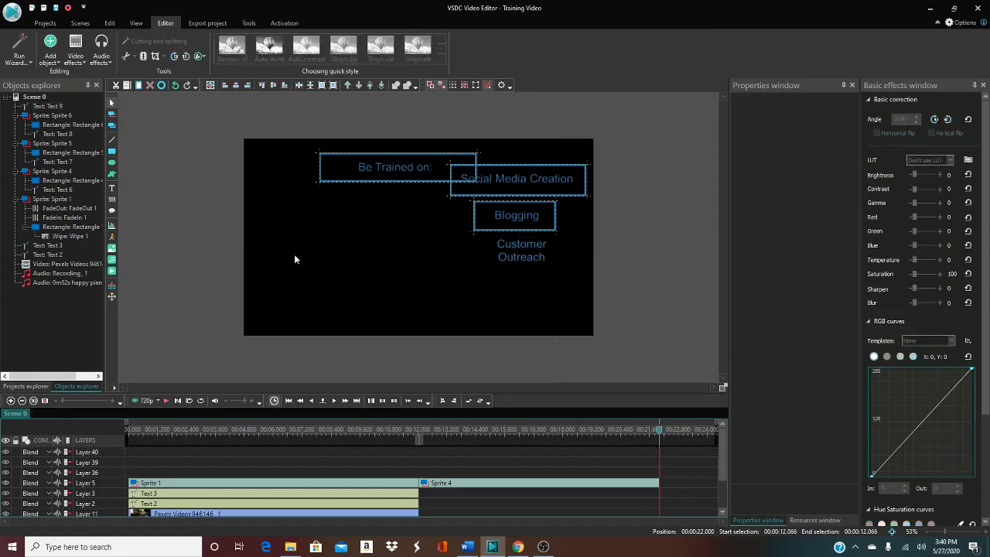
pyautogui.click(112, 161)
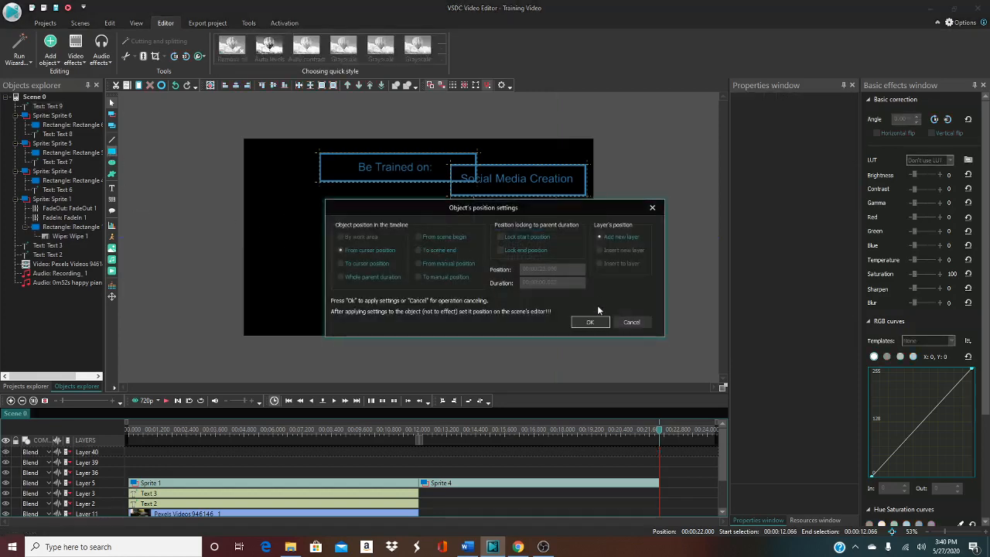
pyautogui.click(572, 320)
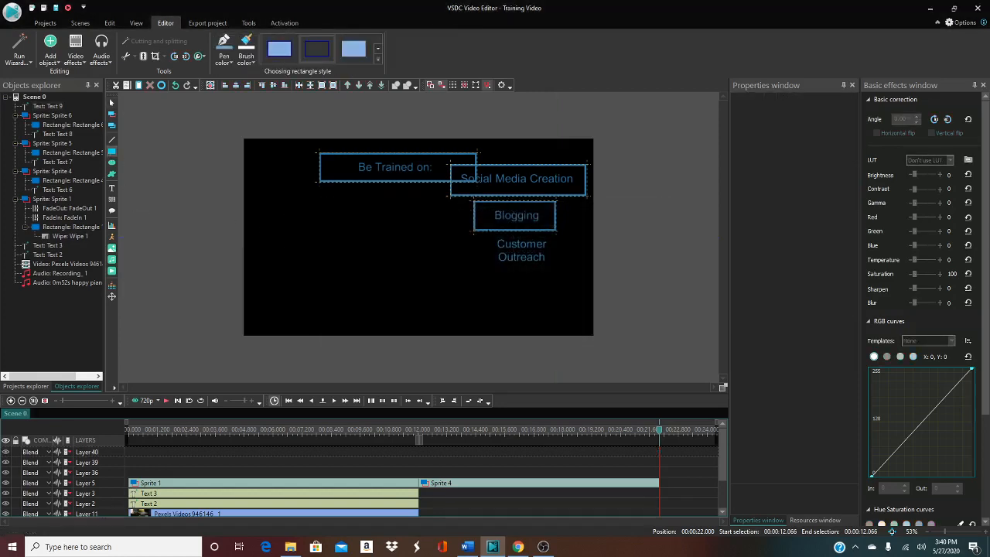
pyautogui.moveTo(488, 236); pyautogui.dragTo(556, 273)
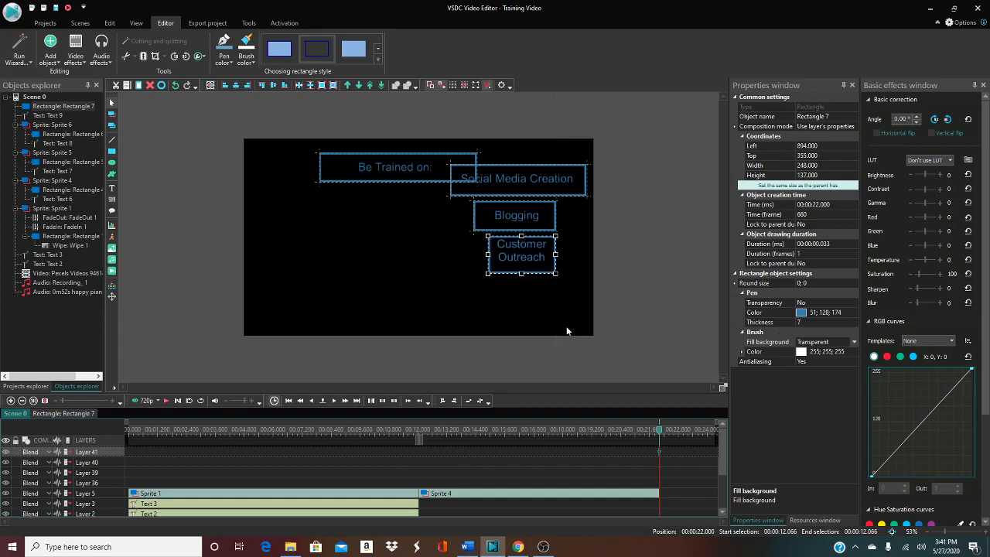
# Convert the "Customer Outreach" text and its surrounding rectangle together into one sprite
pyautogui.click(530, 311)
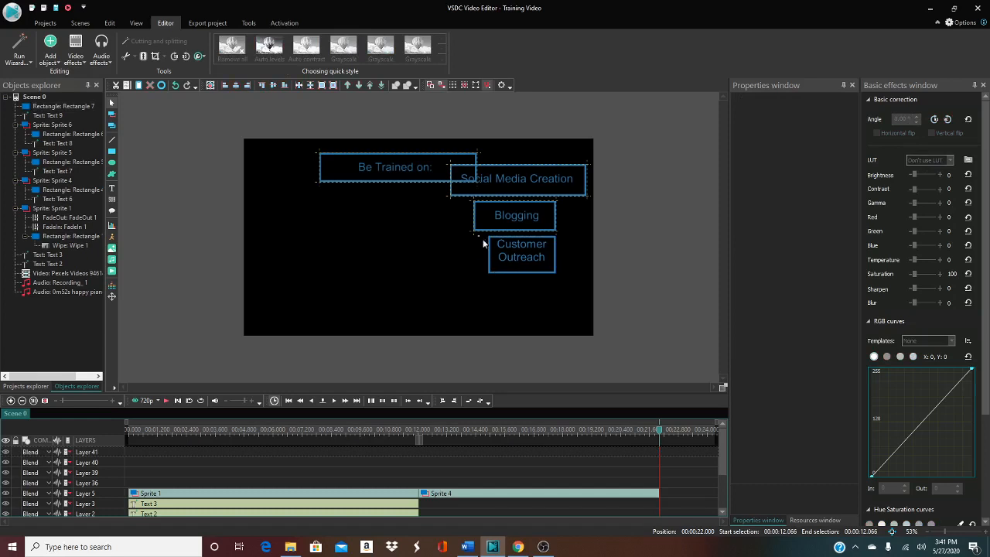
pyautogui.click(563, 283)
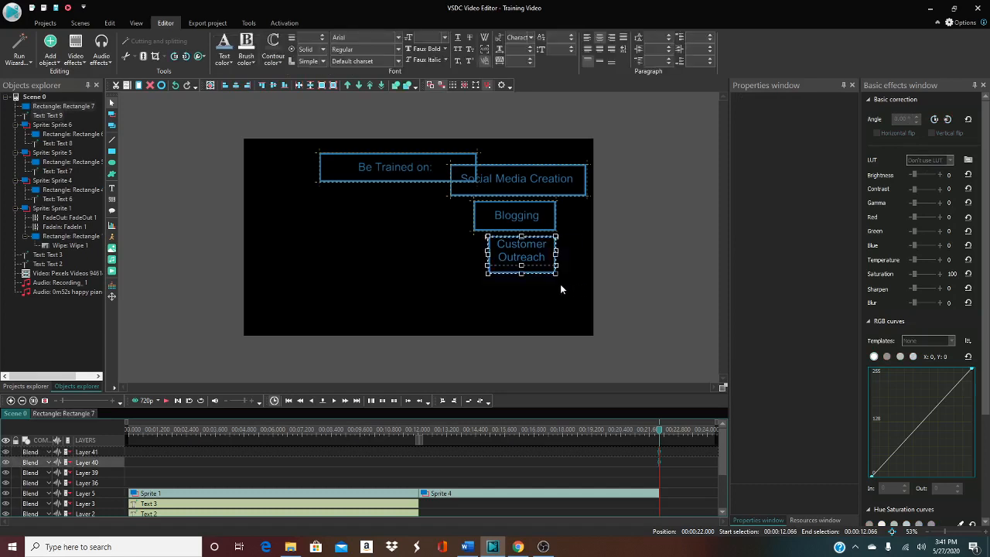
pyautogui.rightClick(533, 260)
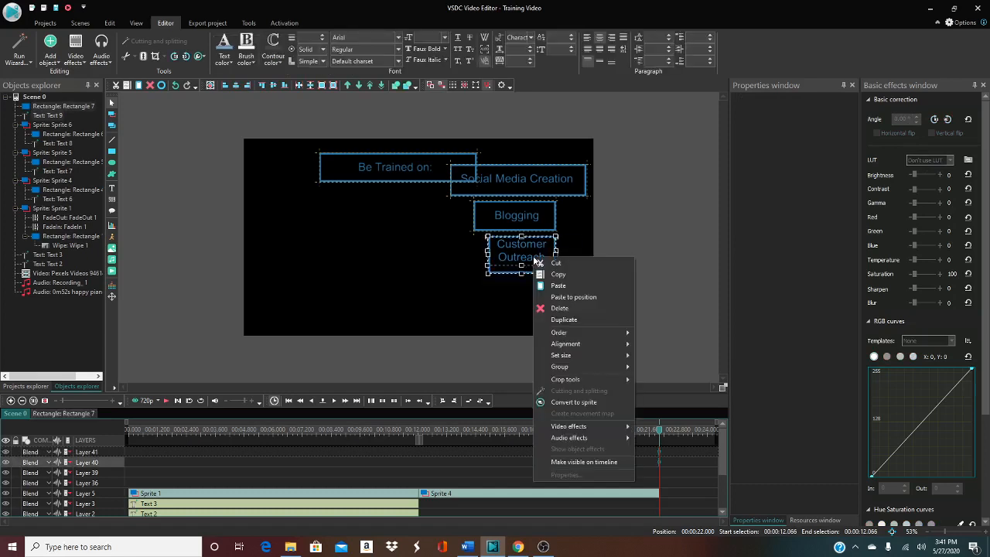
pyautogui.click(580, 402)
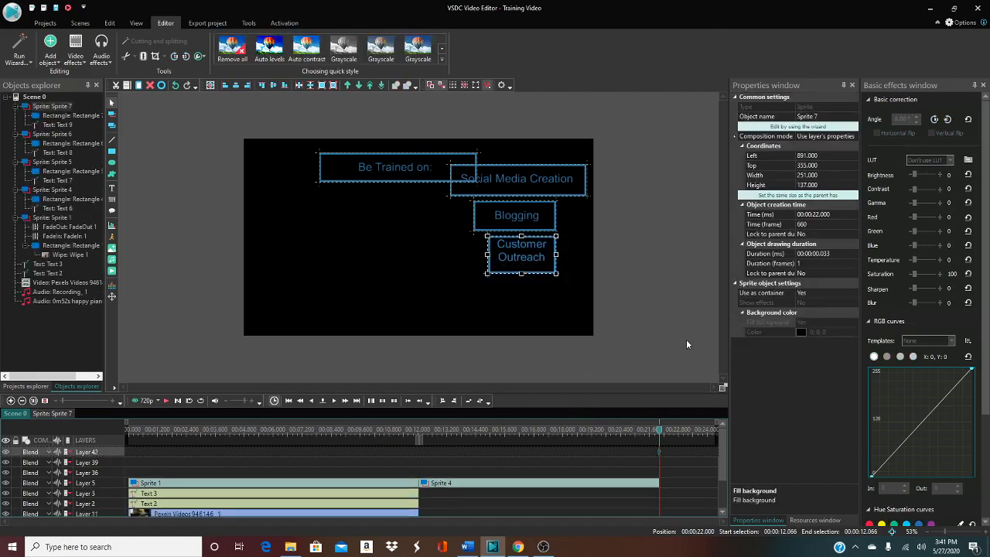
# Set the "Customer Outreach" sprite's Use as container and Fill background options to No
pyautogui.click(816, 294)
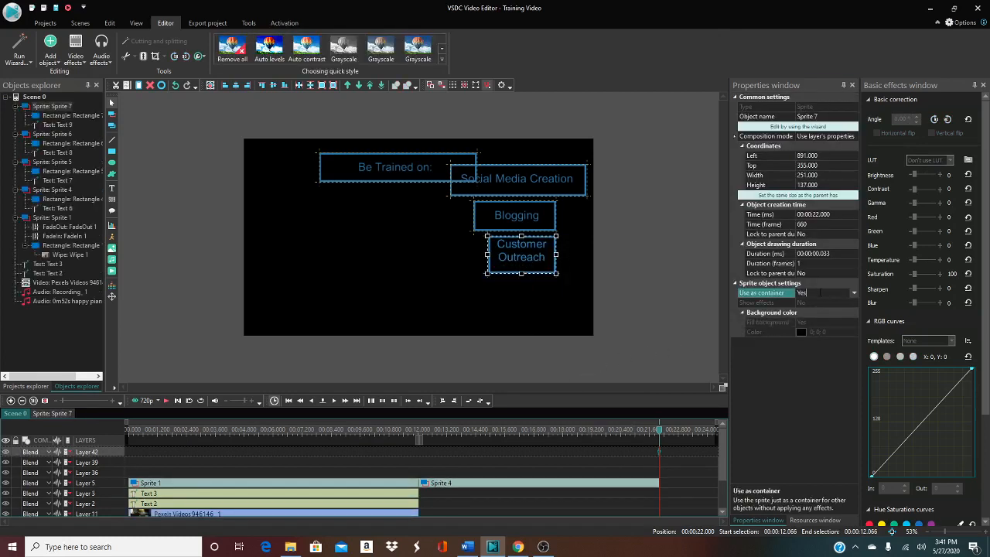
pyautogui.click(854, 296)
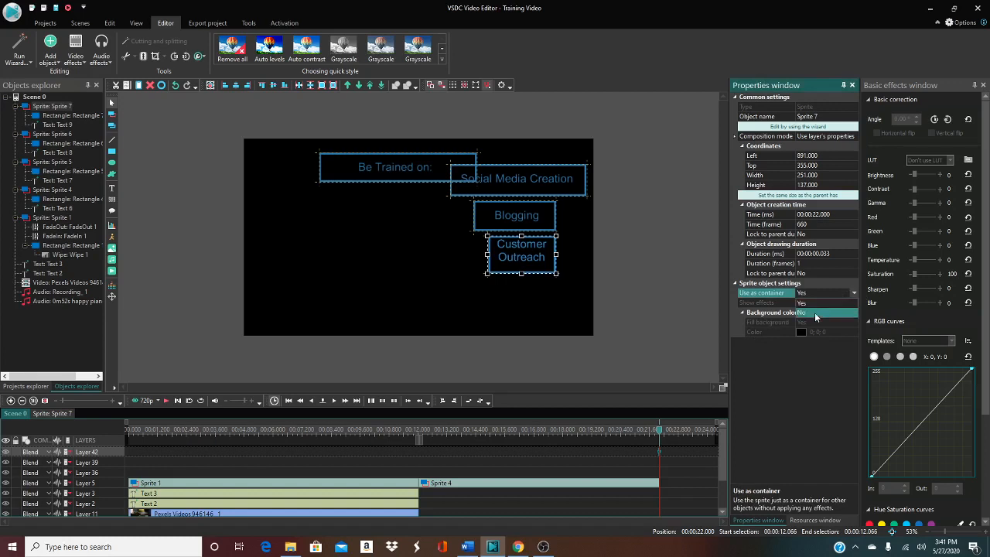
pyautogui.click(814, 313)
pyautogui.click(824, 322)
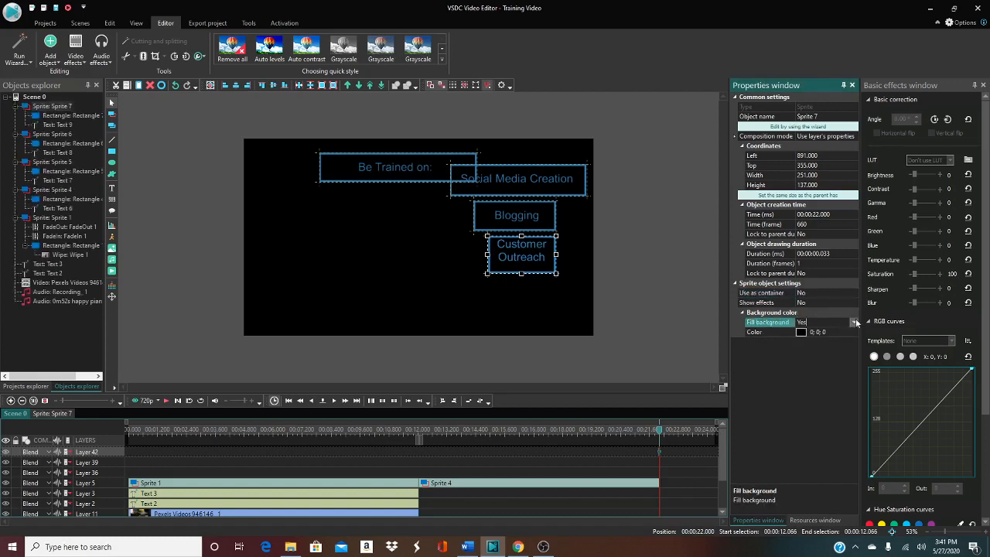
pyautogui.click(854, 322)
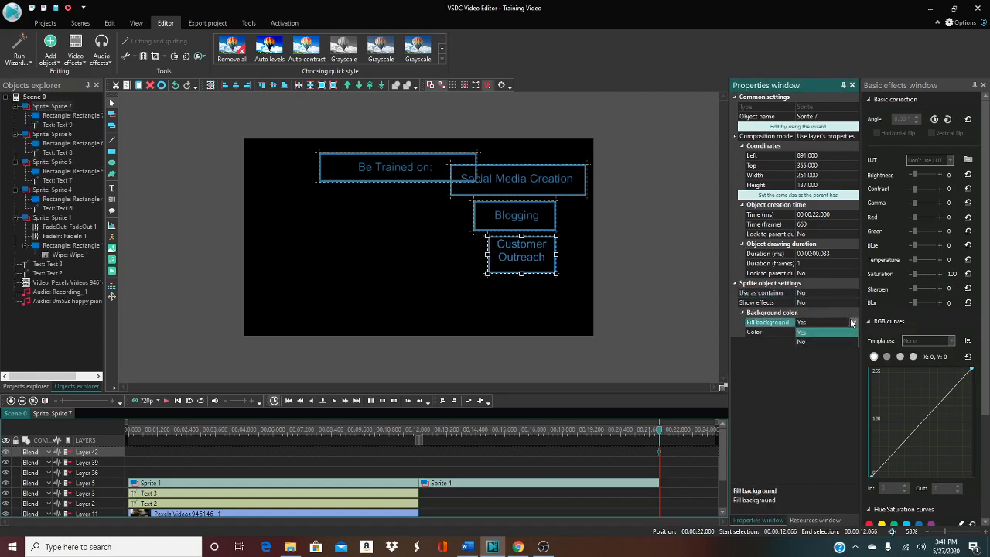
pyautogui.click(806, 343)
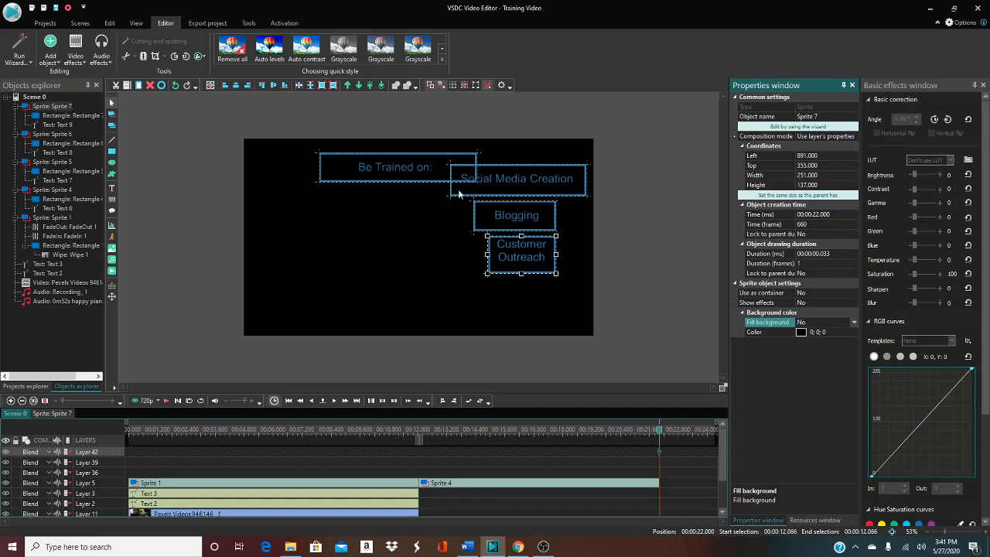
# Try to set the "Be Trained on:" sprite's Show effects option to Yes
pyautogui.click(380, 159)
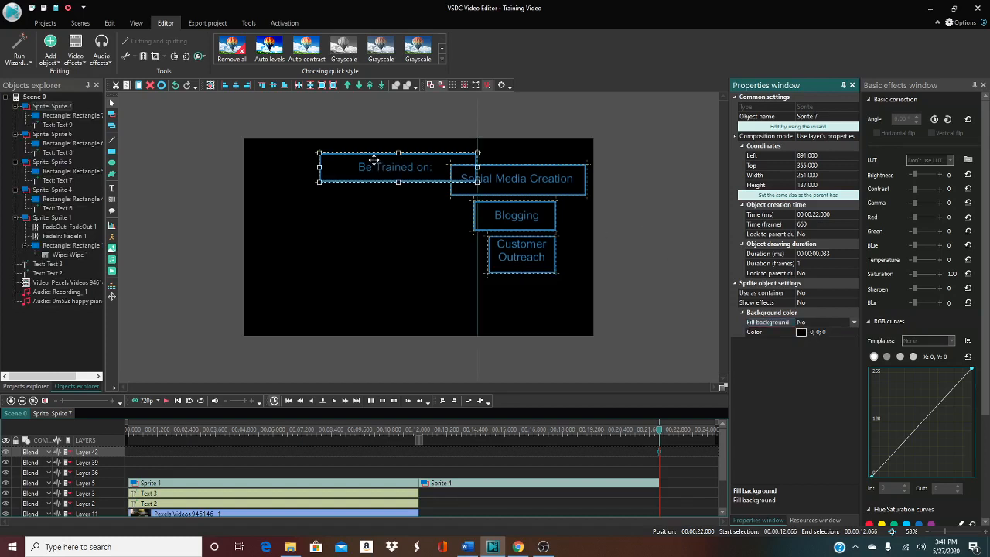
pyautogui.click(804, 303)
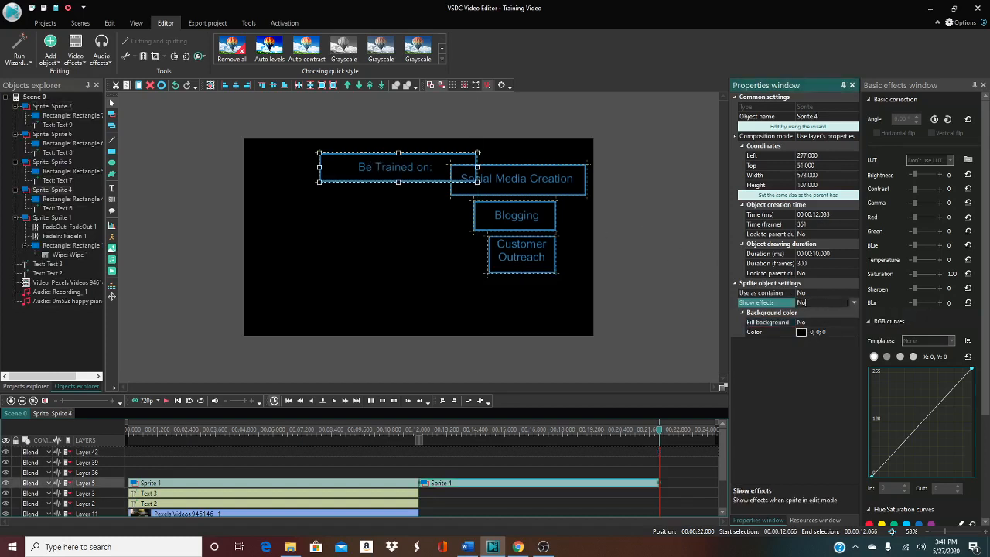
pyautogui.click(805, 303)
pyautogui.click(806, 313)
# Set the "Social Media Creation" sprite's Show effects option to Yes
pyautogui.click(551, 190)
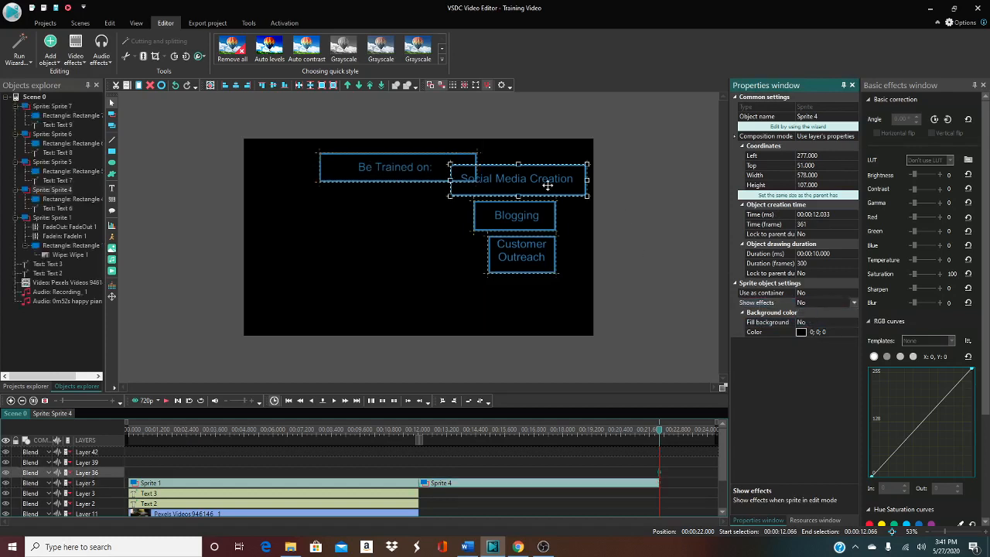
pyautogui.click(828, 305)
pyautogui.click(854, 303)
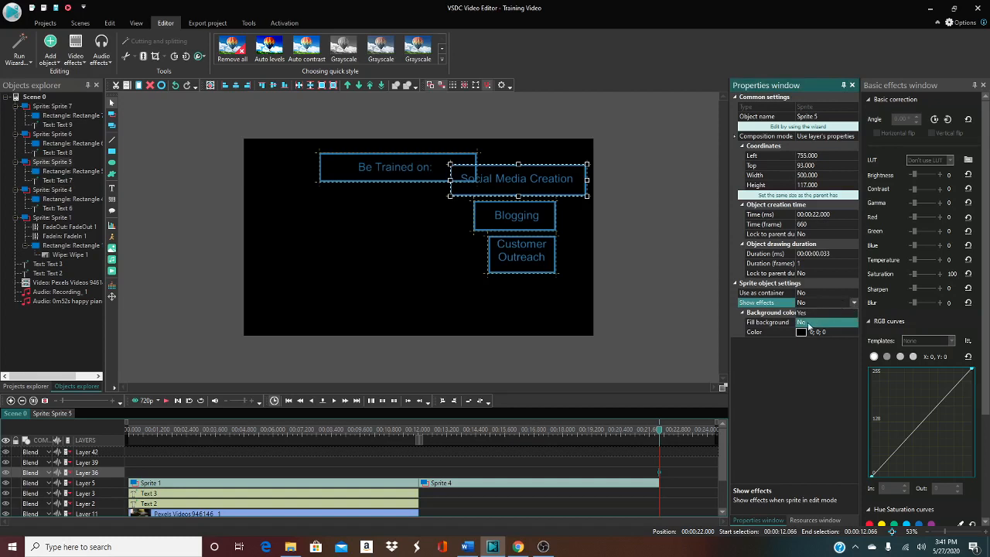
pyautogui.click(804, 313)
# Set the Show effects option to Yes for the "Blogging" and "Customer Outreach" sprites
pyautogui.click(504, 219)
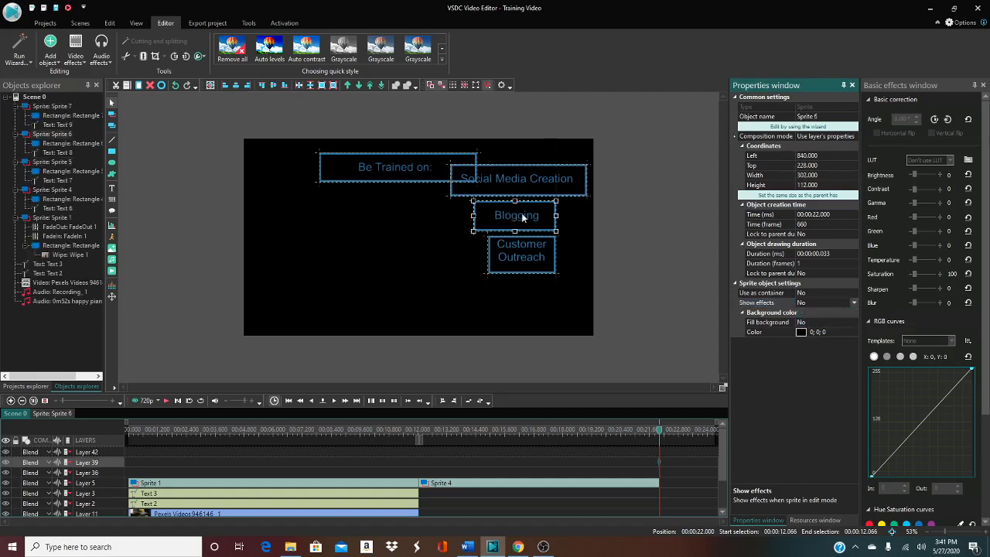
pyautogui.click(852, 303)
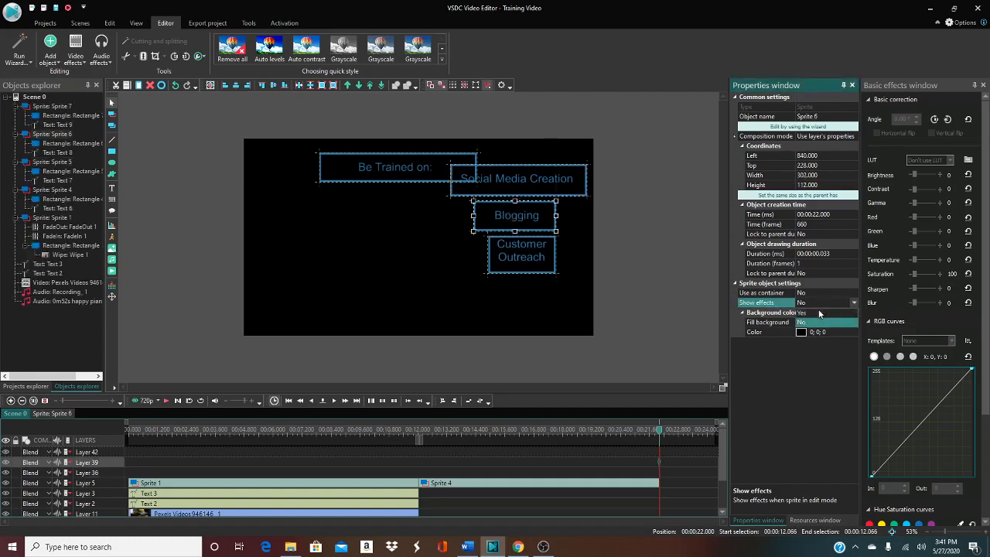
pyautogui.click(805, 314)
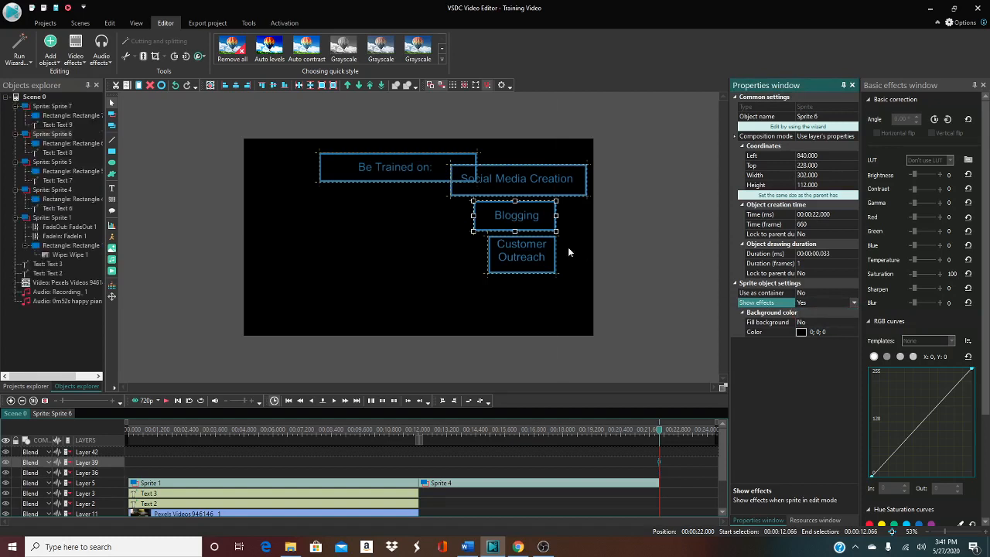
pyautogui.click(523, 252)
pyautogui.click(854, 303)
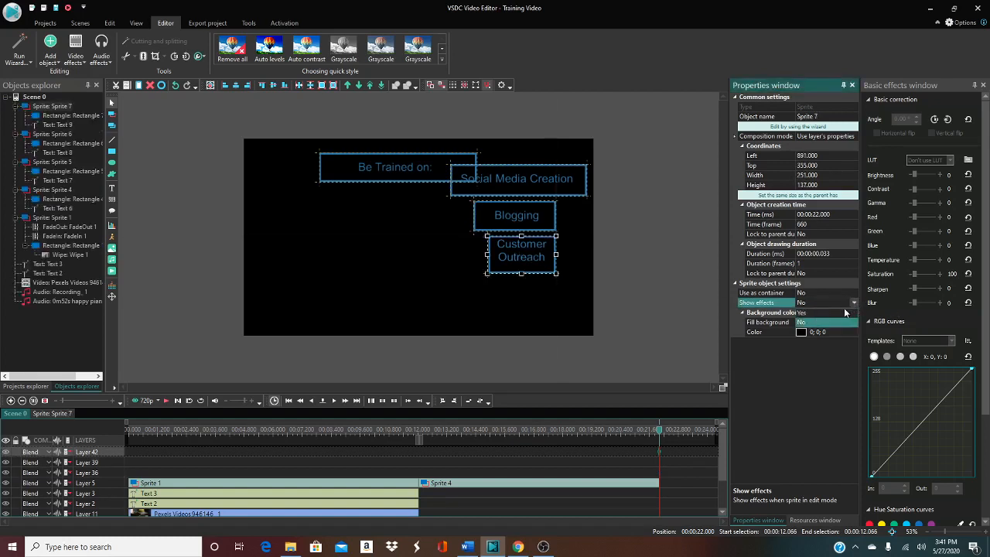
pyautogui.click(808, 321)
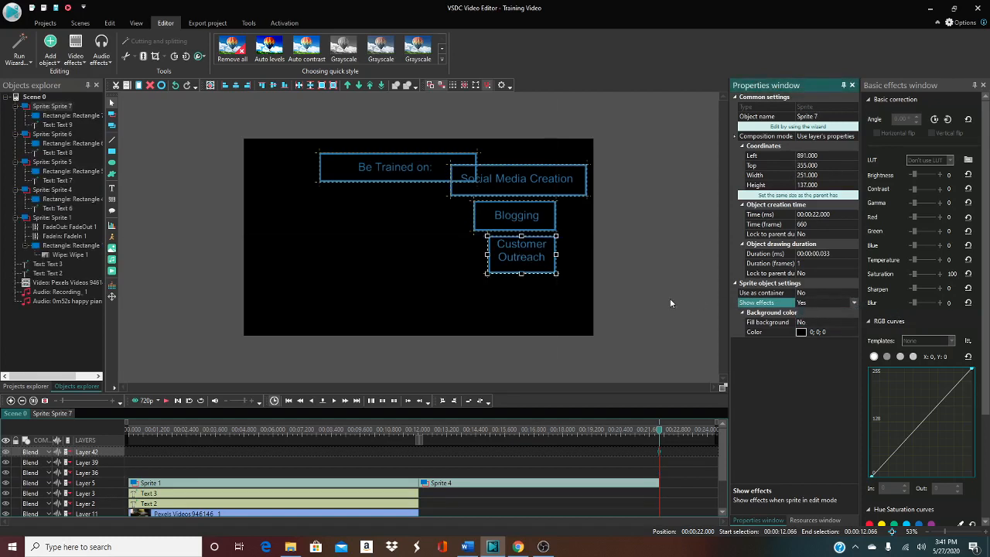
# Move the "Blogging" sprite up to overlap "Social Media Creation", and the "Customer Outreach" sprite up to overlap "Blogging"
pyautogui.click(527, 216)
pyautogui.moveTo(528, 216); pyautogui.dragTo(518, 195)
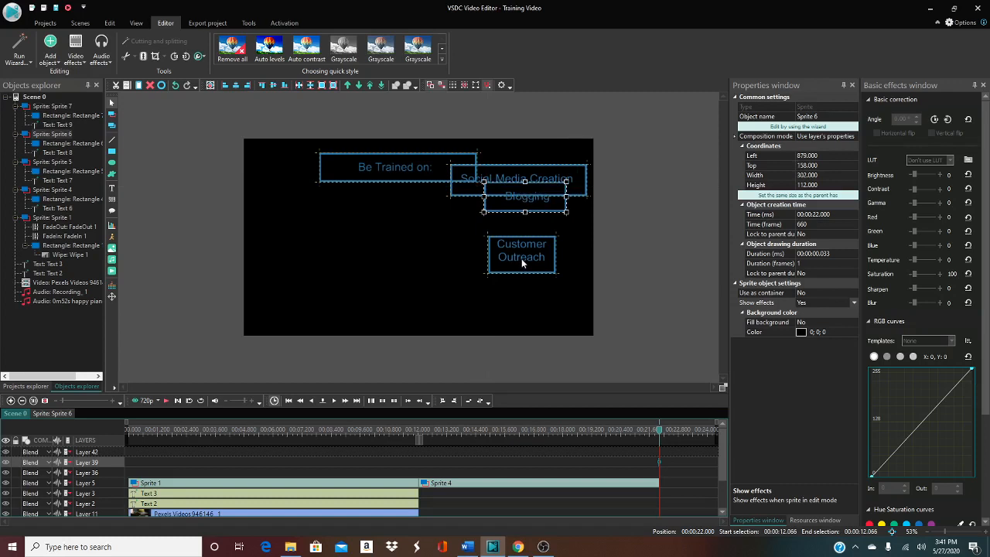
pyautogui.moveTo(521, 263); pyautogui.dragTo(528, 214)
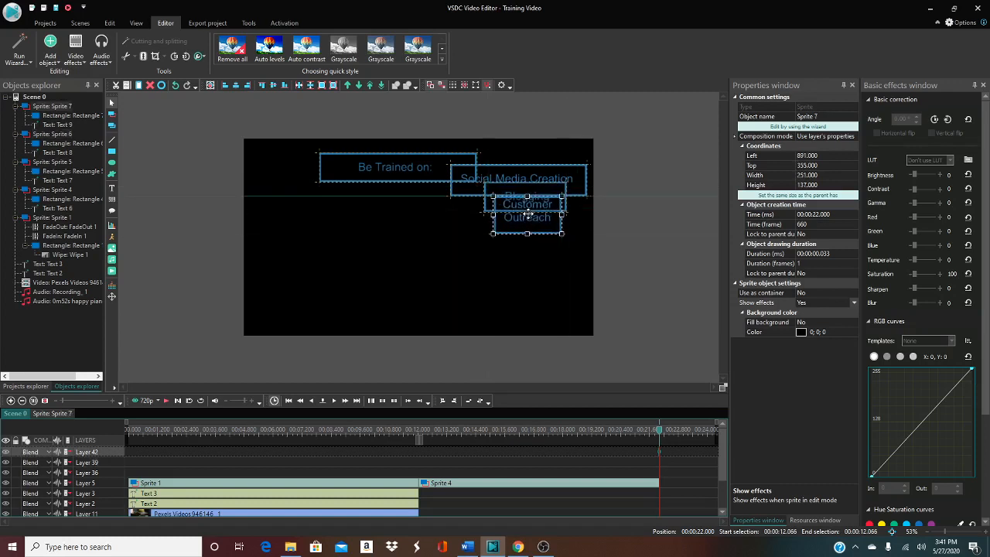
pyautogui.click(370, 291)
# Add a text object about 300 by 106 below the "Customer Outreach" sprite, reading "AND MORE..." with centred alignment
pyautogui.click(111, 189)
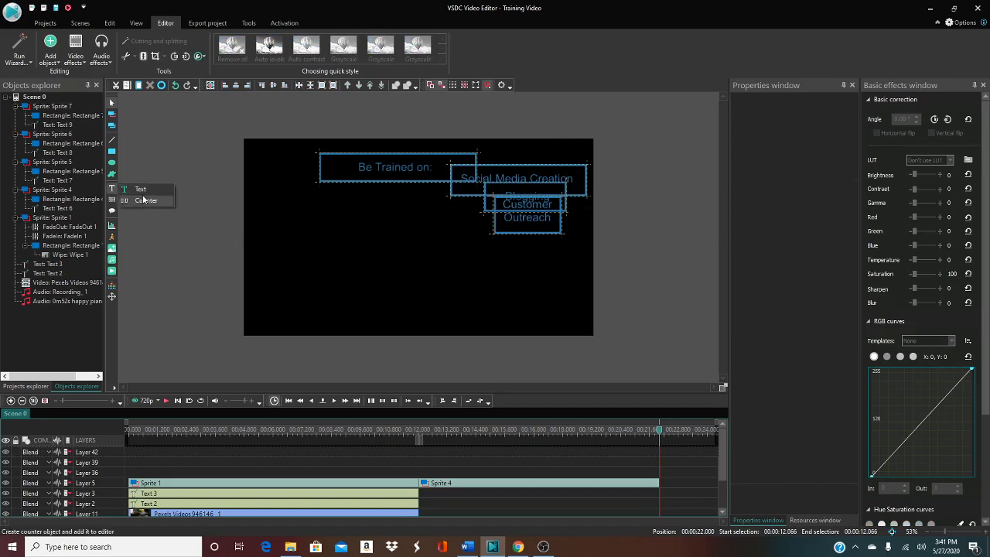
pyautogui.click(144, 200)
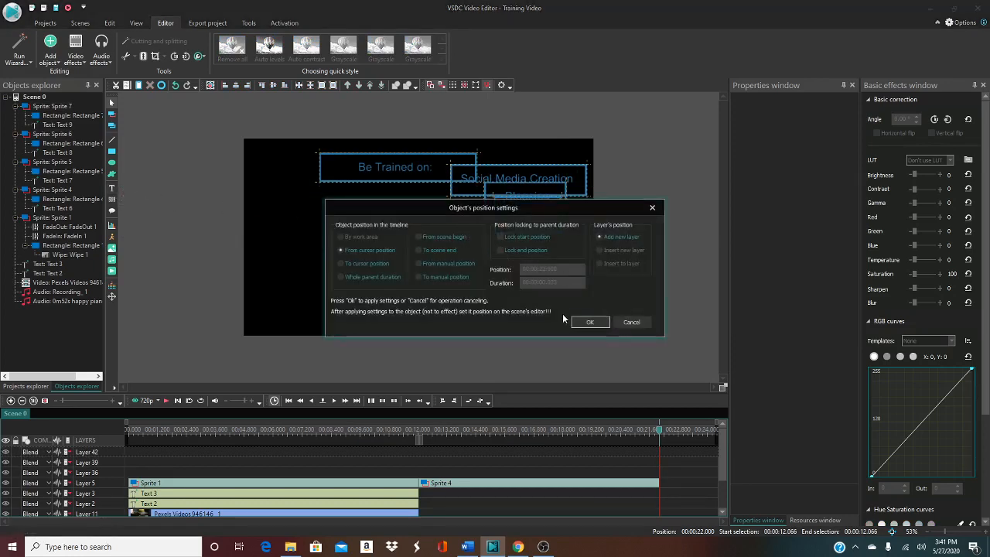
pyautogui.click(588, 322)
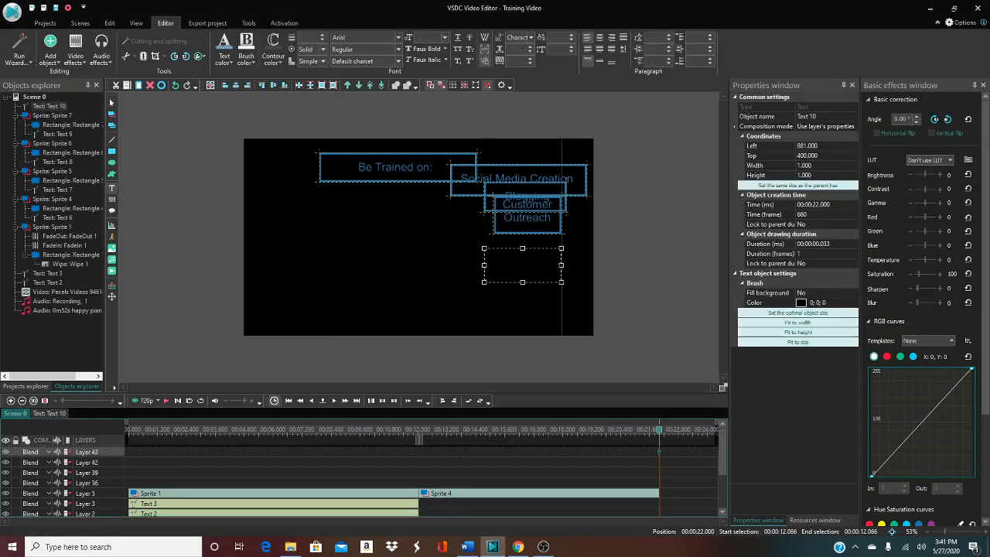
pyautogui.doubleClick(508, 268)
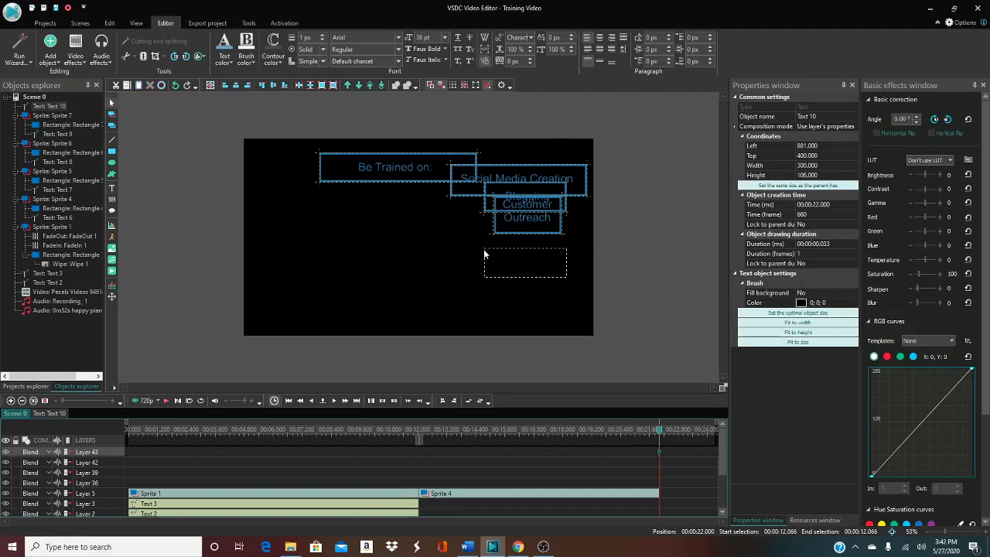
pyautogui.write('AND MO')
pyautogui.write('RE...')
pyautogui.click(599, 37)
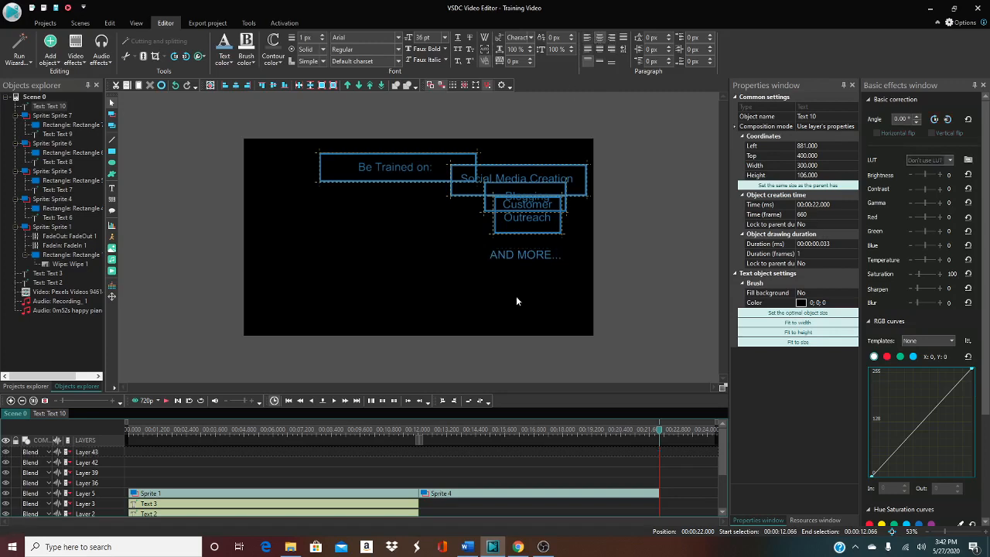
# Reduce the height of the "AND MORE..." text box from its lower edge
pyautogui.click(527, 276)
pyautogui.moveTo(526, 276); pyautogui.dragTo(528, 266)
pyautogui.click(473, 302)
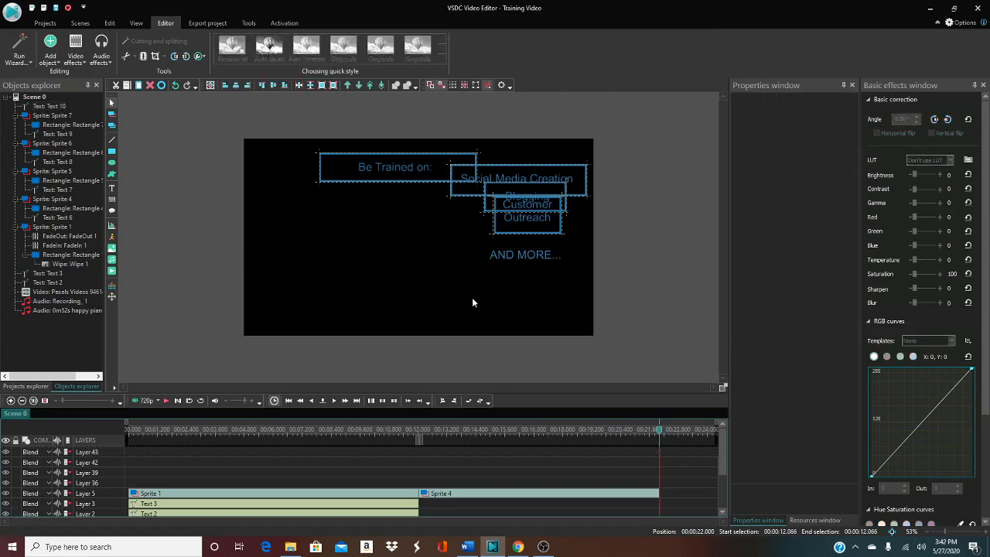
# Draw a rectangle about 353 by 94 as a frame around the "AND MORE..." text
pyautogui.click(112, 152)
pyautogui.click(586, 323)
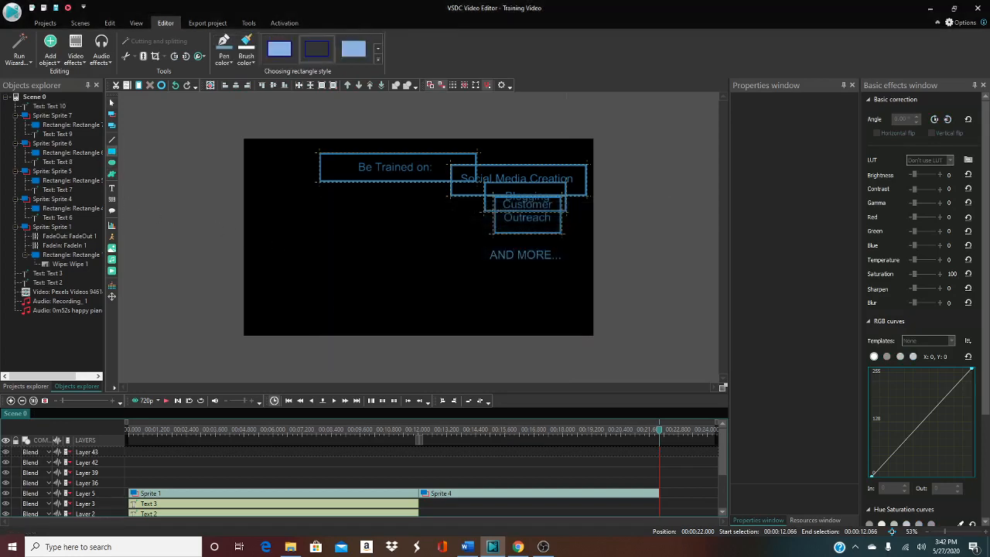
pyautogui.moveTo(474, 246)
pyautogui.mouseDown()
pyautogui.moveTo(565, 274)
pyautogui.moveTo(573, 258)
pyautogui.mouseUp()
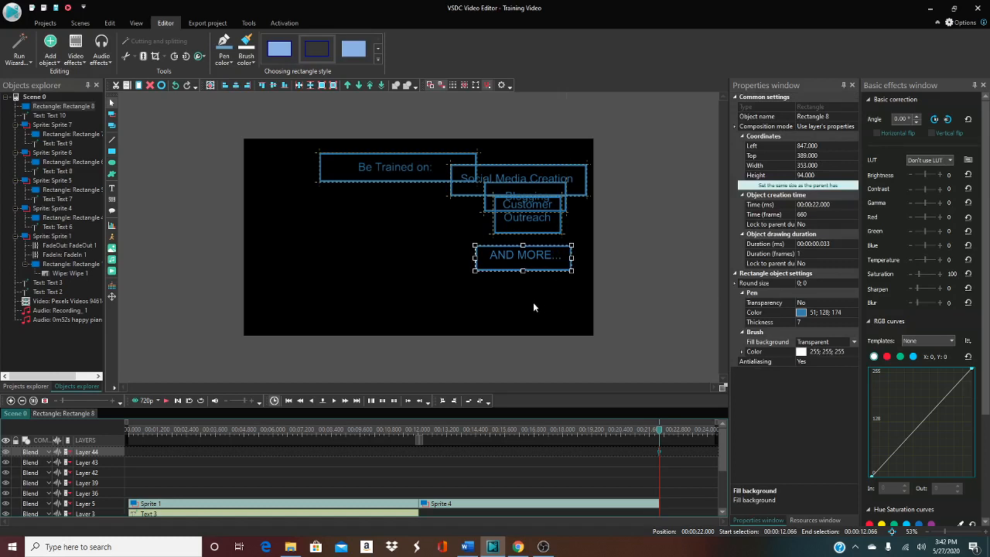
# Convert the "AND MORE..." text and its rectangular frame together into one sprite
pyautogui.click(504, 301)
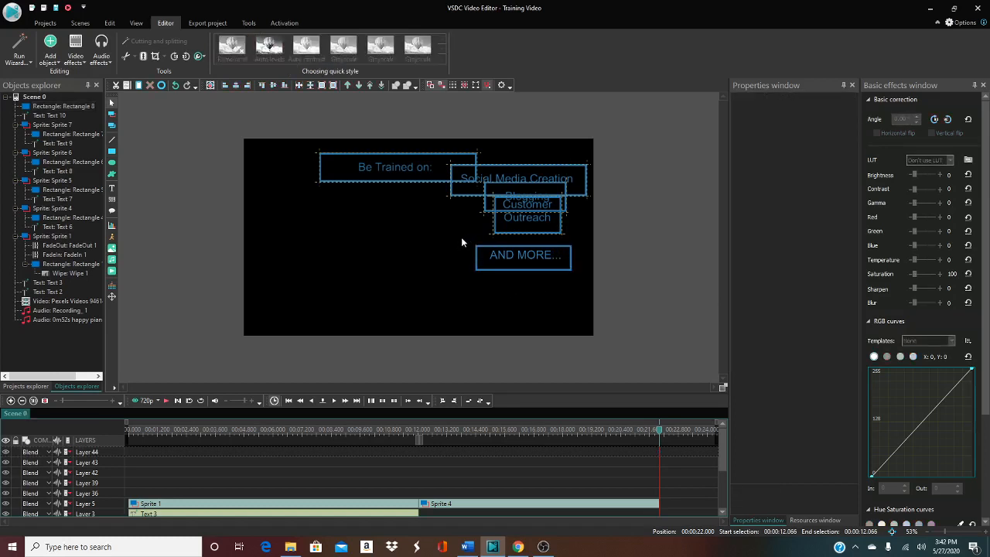
pyautogui.moveTo(461, 237); pyautogui.dragTo(584, 292)
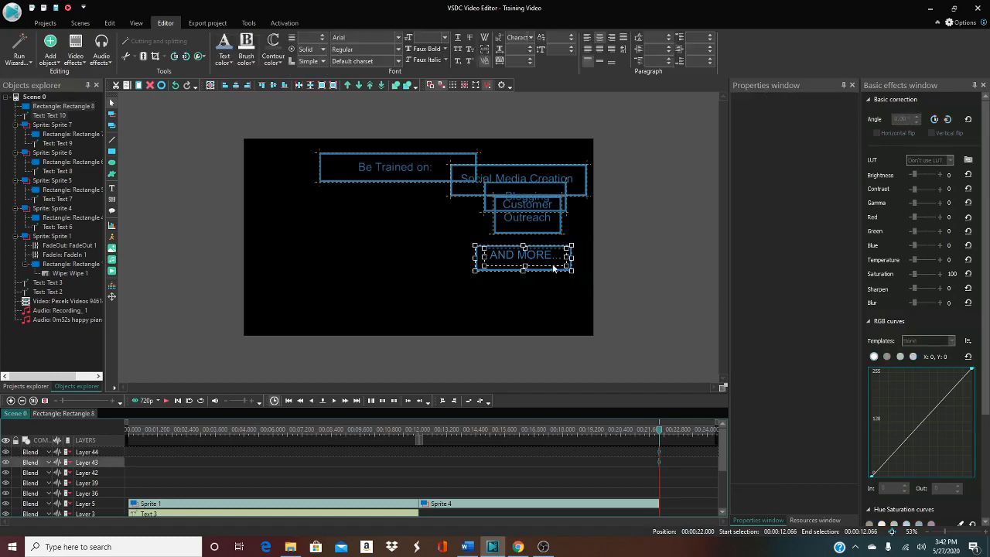
pyautogui.rightClick(554, 264)
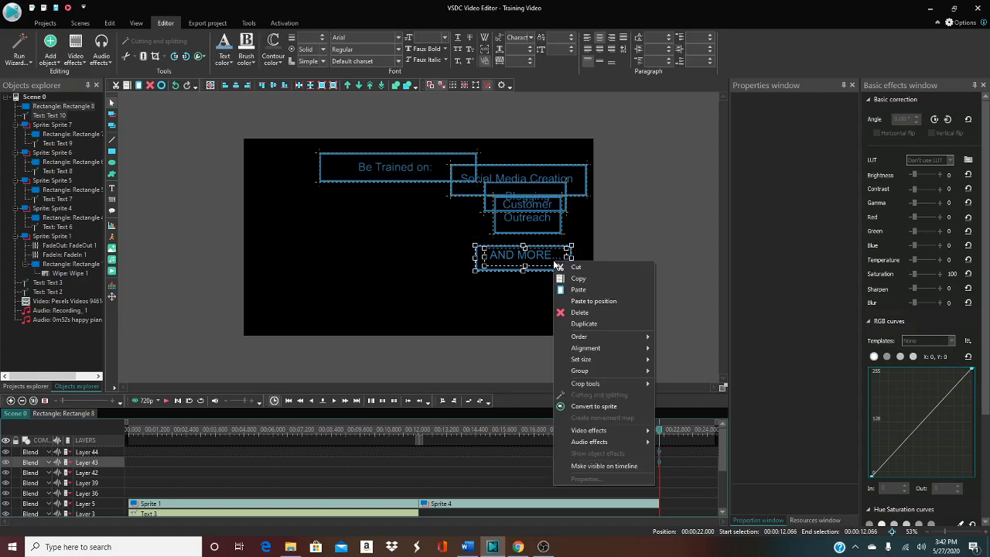
pyautogui.click(612, 407)
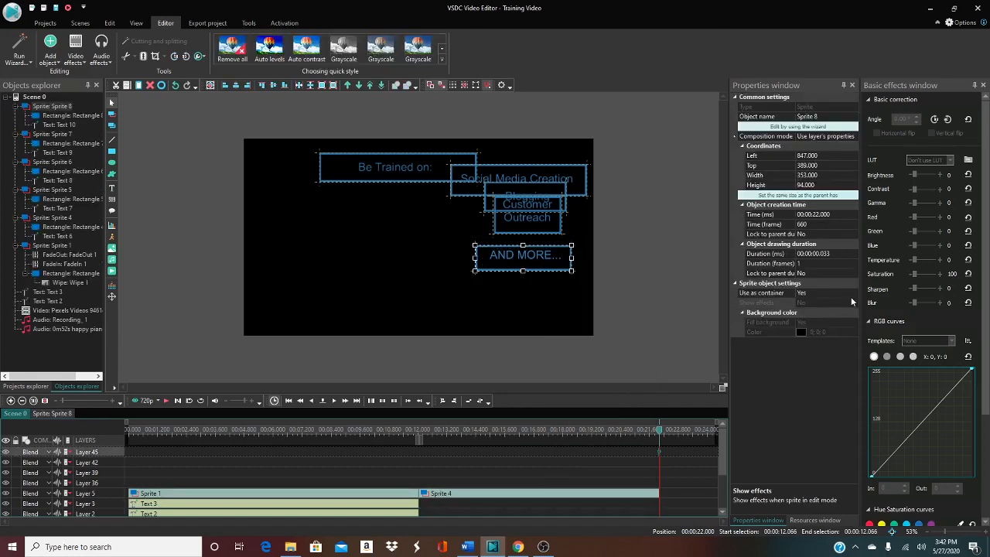
# Configure the "AND MORE..." sprite with Use as container set to No, Show effects to Yes and Fill background to No
pyautogui.click(840, 292)
pyautogui.click(854, 293)
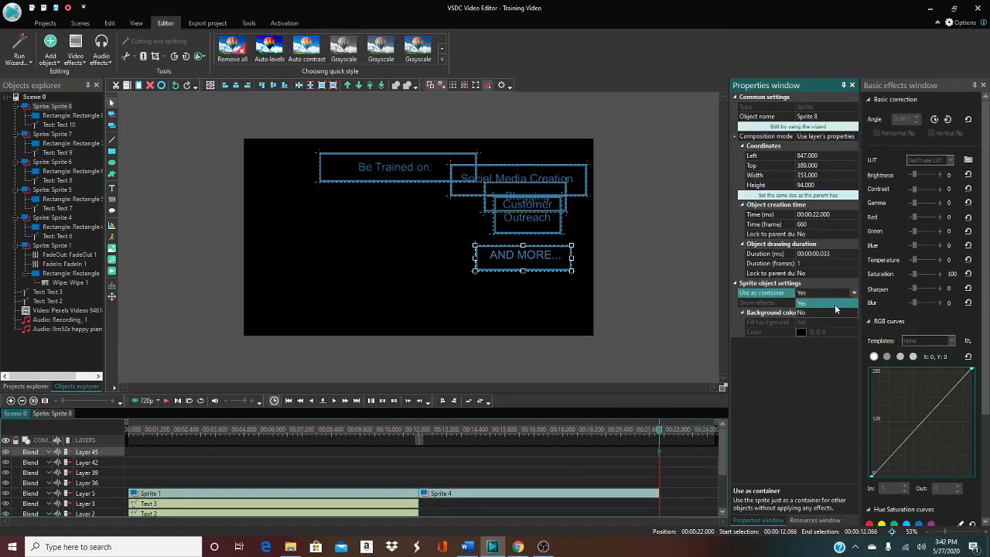
pyautogui.click(819, 312)
pyautogui.click(827, 302)
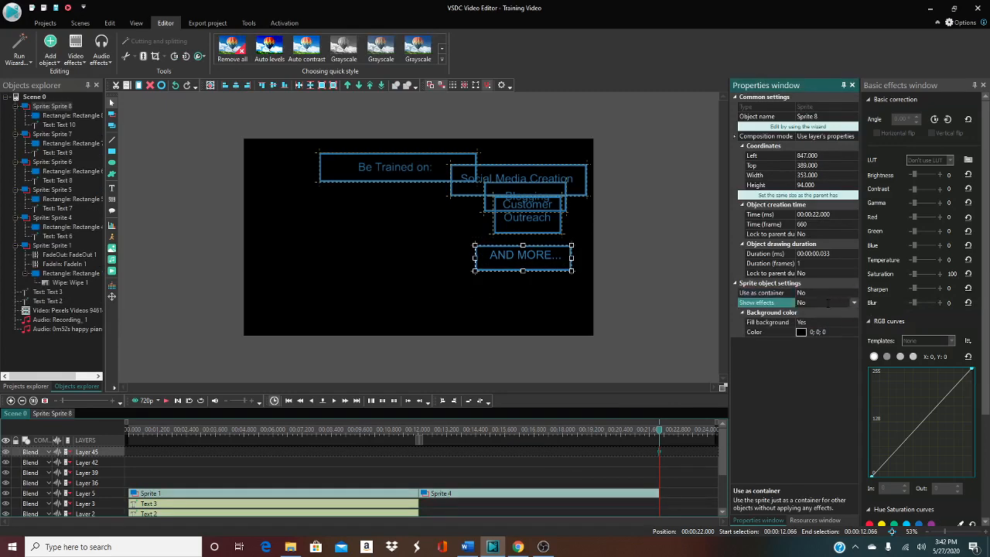
pyautogui.click(853, 303)
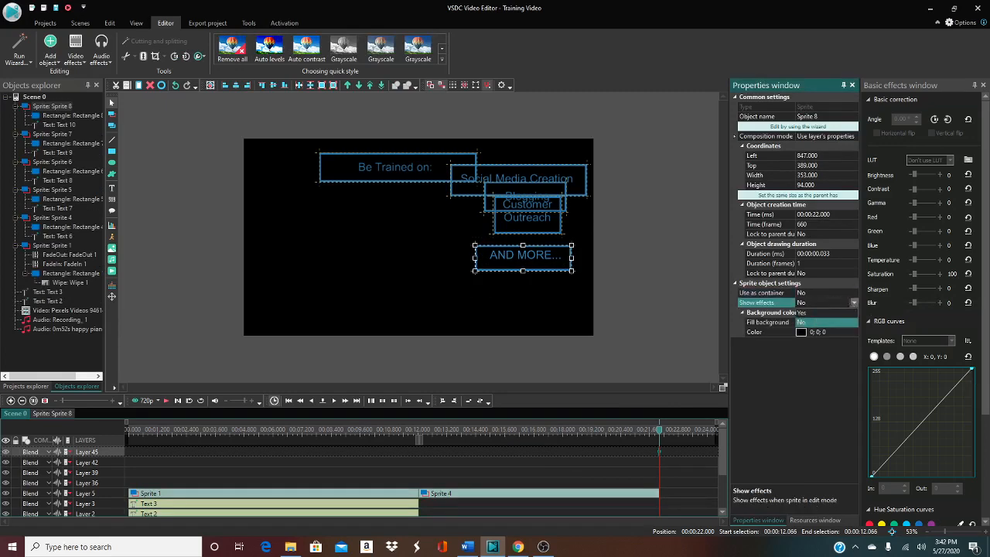
pyautogui.click(812, 314)
pyautogui.click(844, 324)
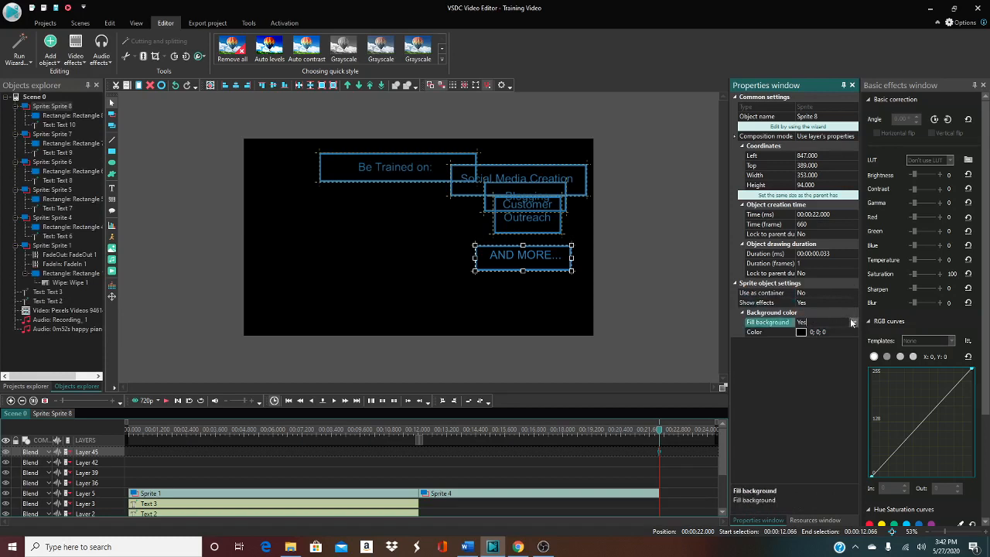
pyautogui.click(854, 322)
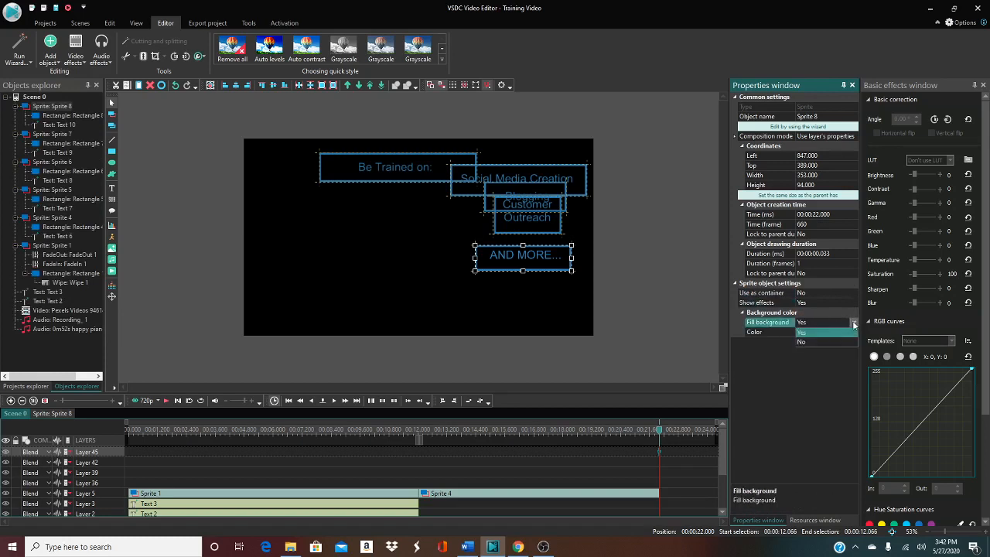
pyautogui.click(803, 342)
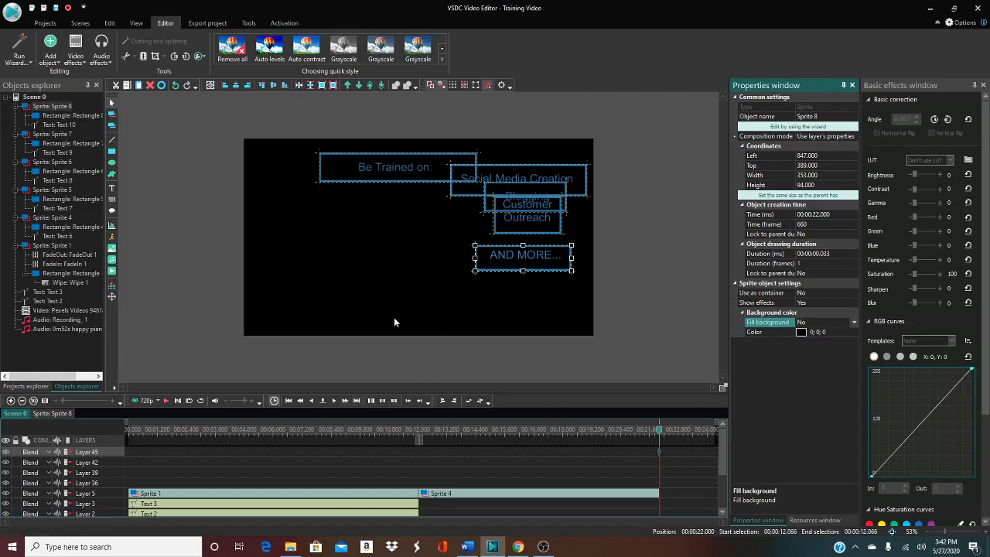
# Add a Fade in transparency effect to the "Be Trained on:" sprite, positioned from the scene begin on an inserted new layer
pyautogui.click(393, 176)
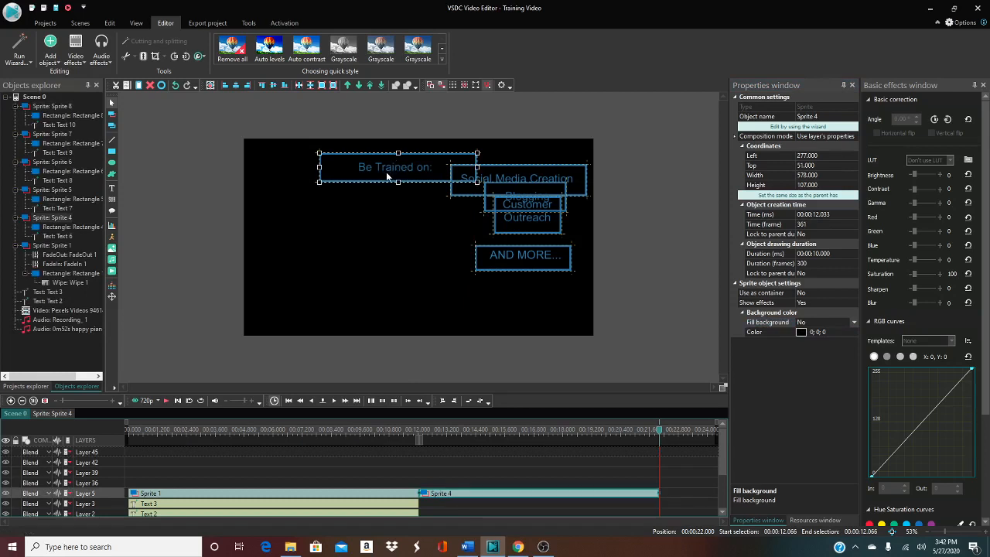
pyautogui.rightClick(388, 176)
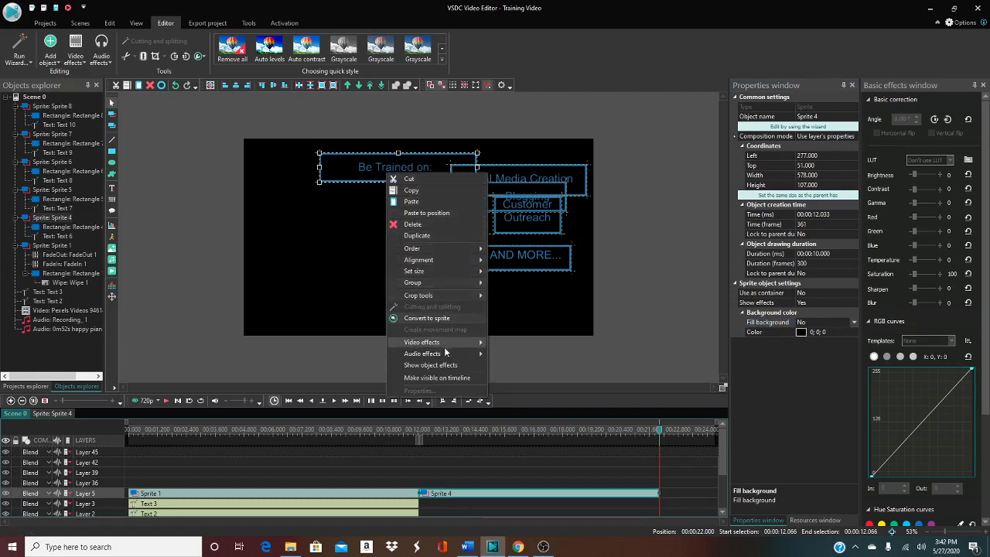
pyautogui.moveTo(443, 356)
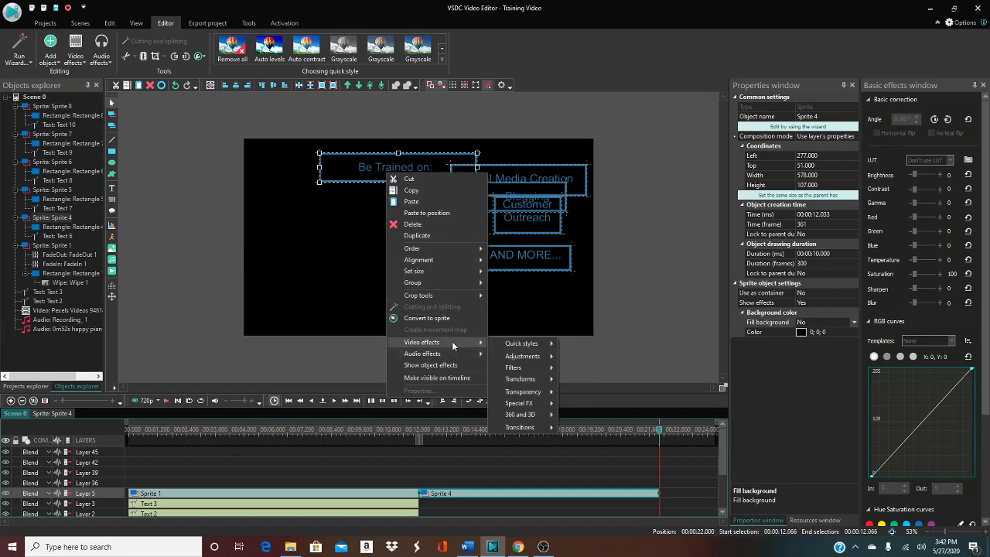
pyautogui.moveTo(529, 348)
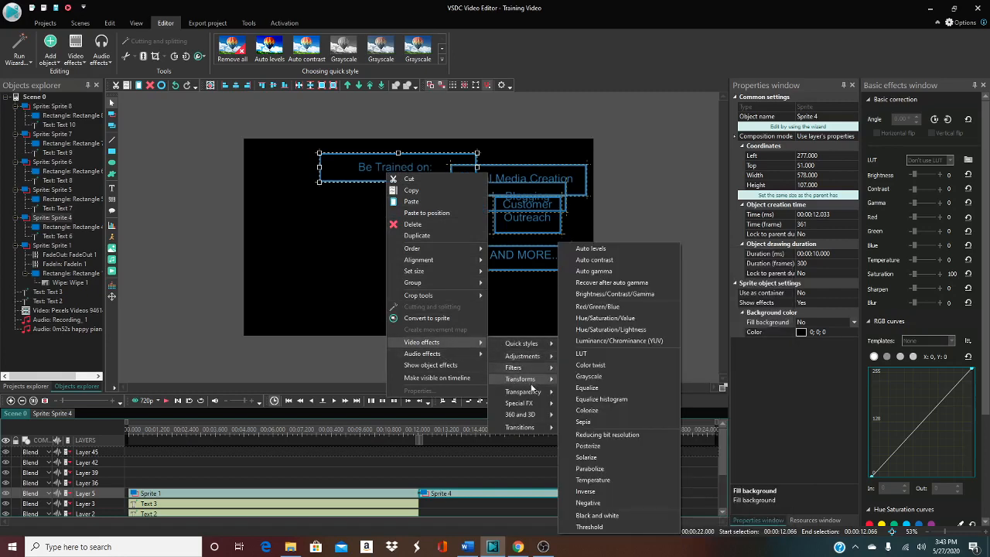
pyautogui.moveTo(526, 405)
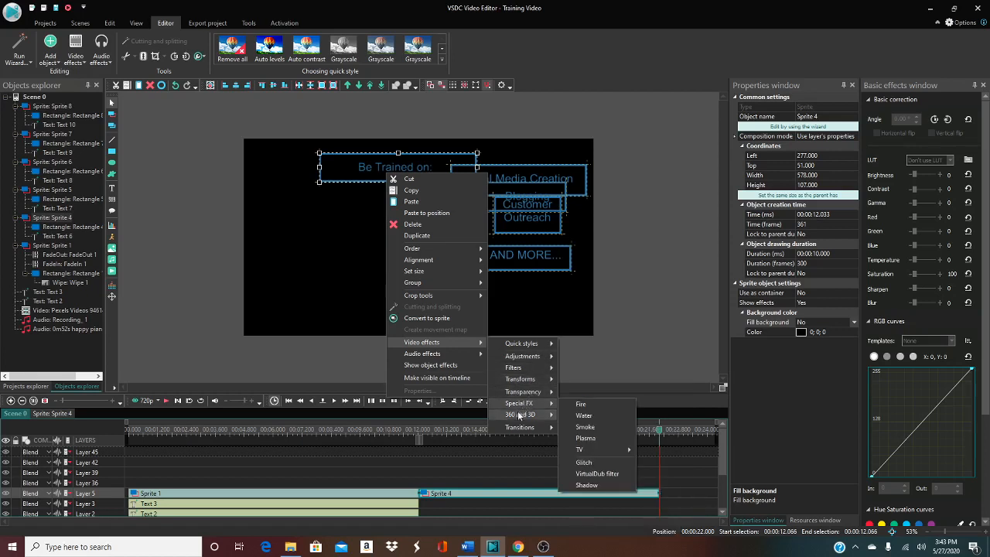
pyautogui.moveTo(511, 426)
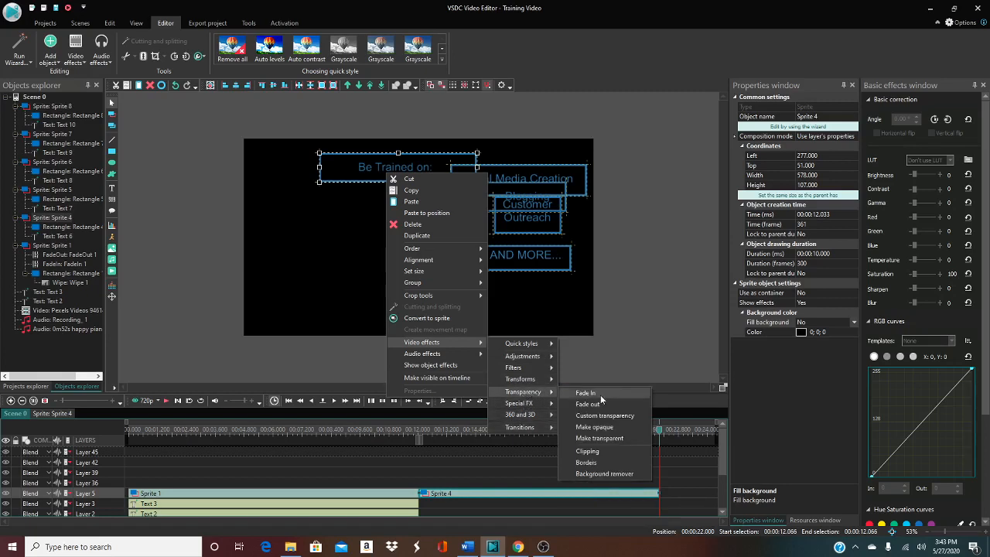
pyautogui.click(601, 395)
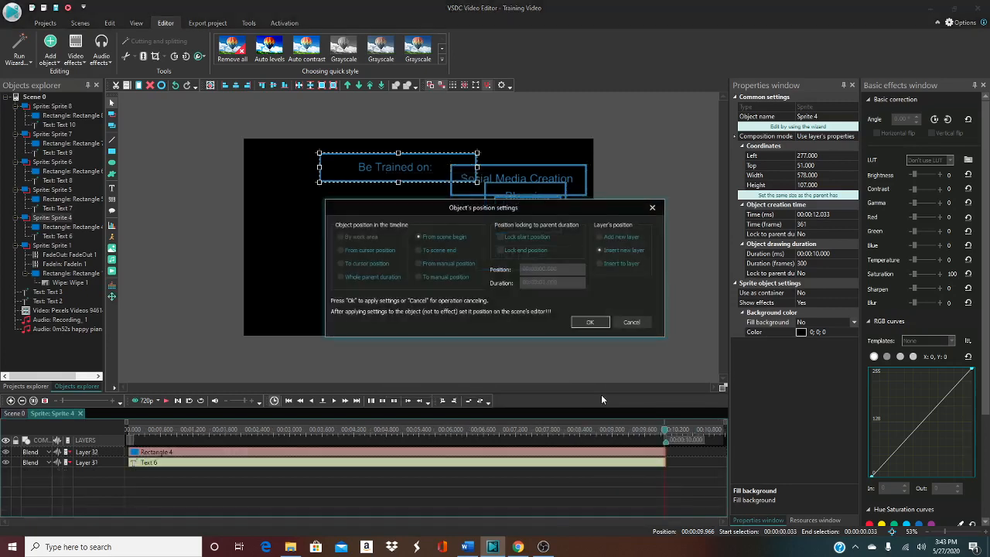
pyautogui.click(592, 324)
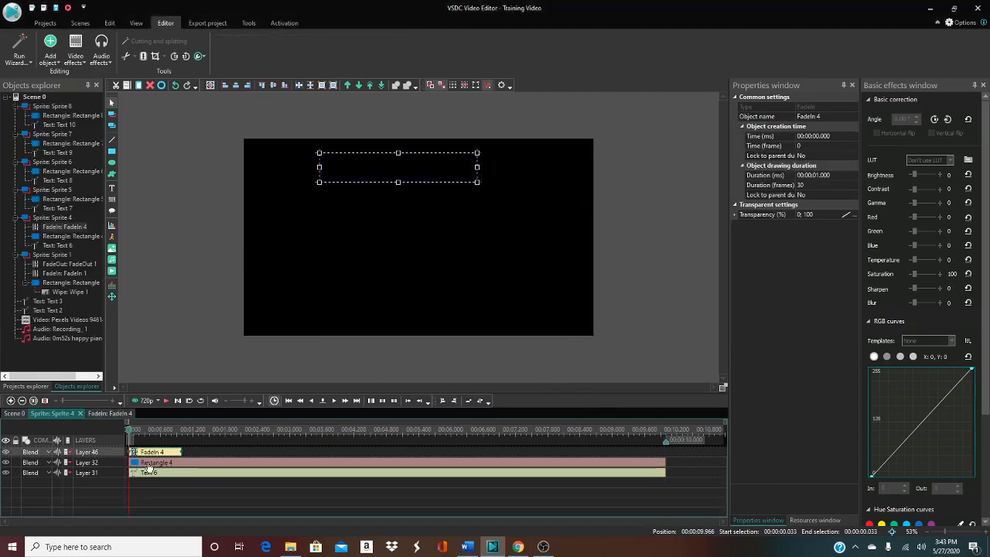
# Shift the rectangle and text inside the "Be Trained on:" sprite to start at 1 second, directly after the fade-in
pyautogui.moveTo(148, 467); pyautogui.dragTo(202, 466)
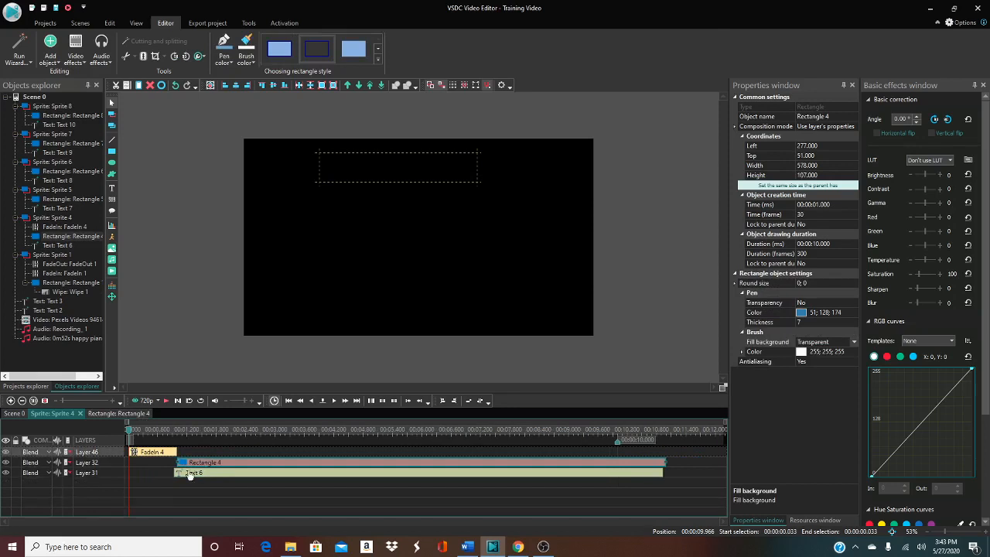
pyautogui.click(189, 475)
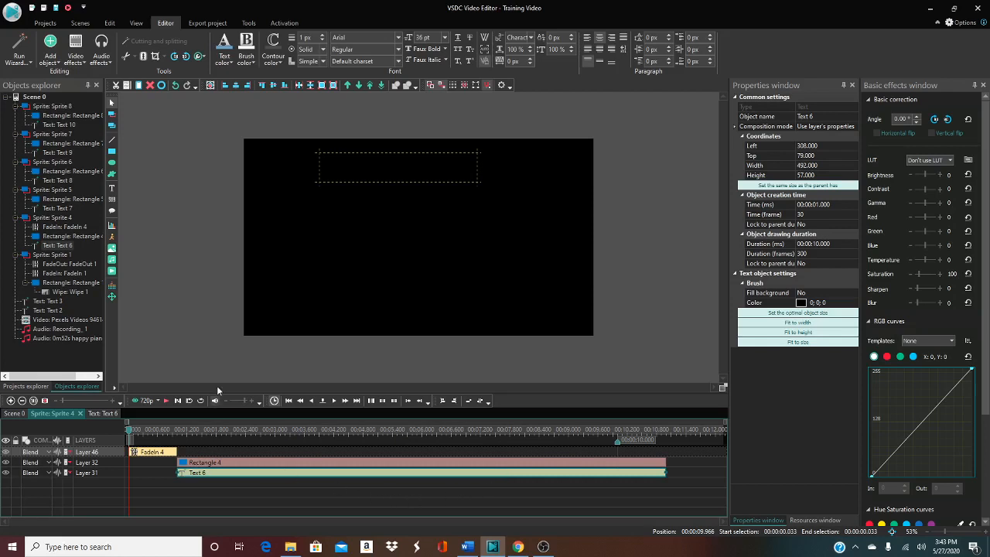
pyautogui.click(183, 365)
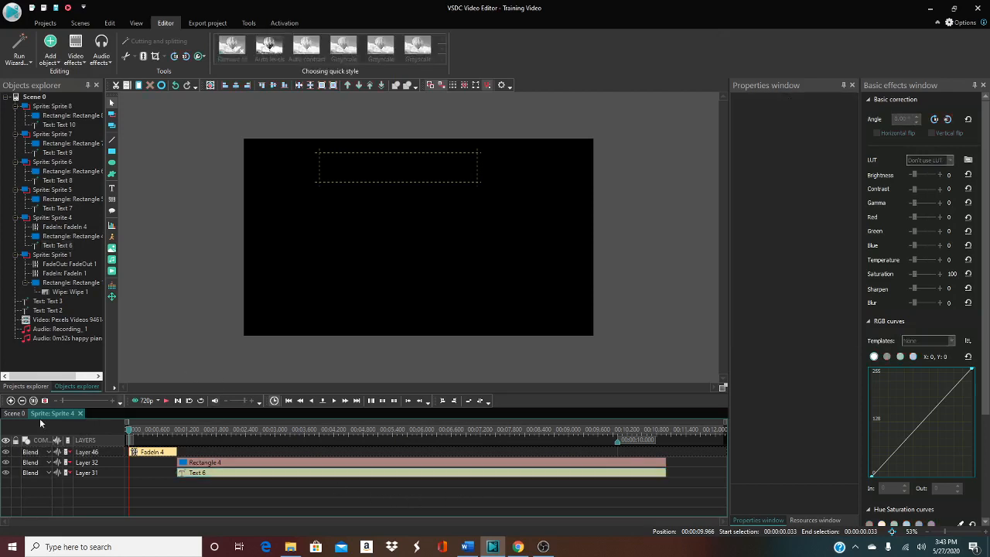
# Add a Fade out effect inside the "Be Trained on:" sprite and move it to start at 11 seconds, directly after the rectangle and text
pyautogui.click(14, 413)
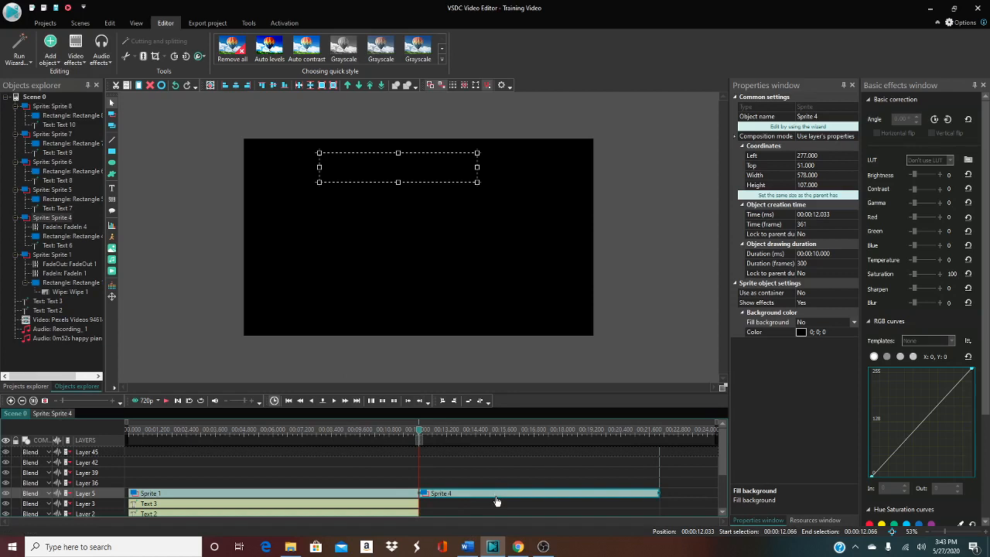
pyautogui.doubleClick(457, 496)
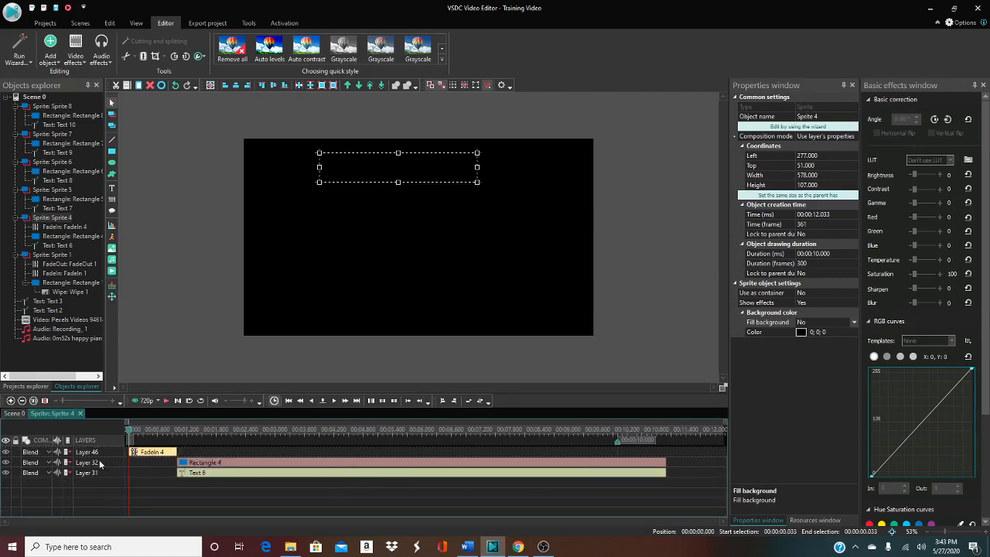
pyautogui.rightClick(515, 452)
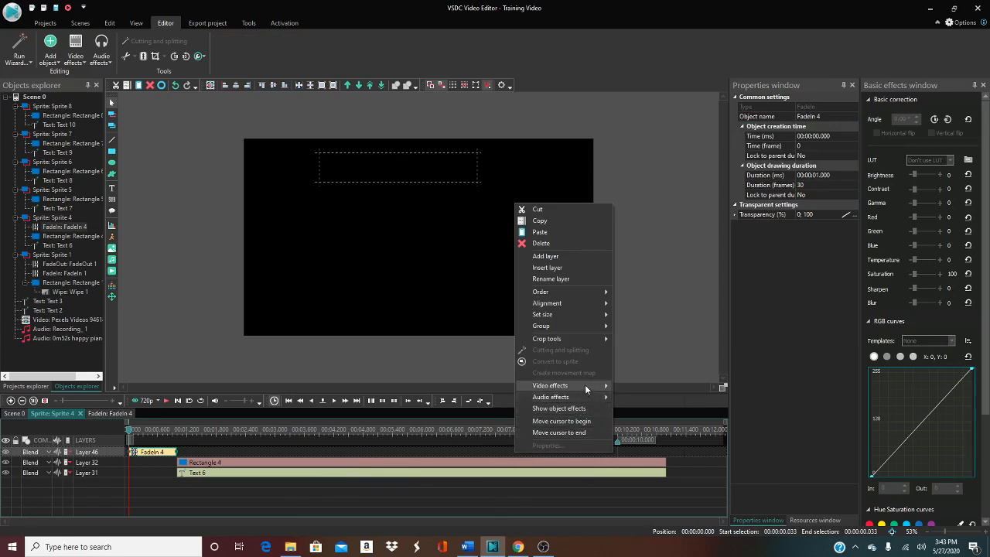
pyautogui.moveTo(585, 384)
pyautogui.moveTo(654, 425)
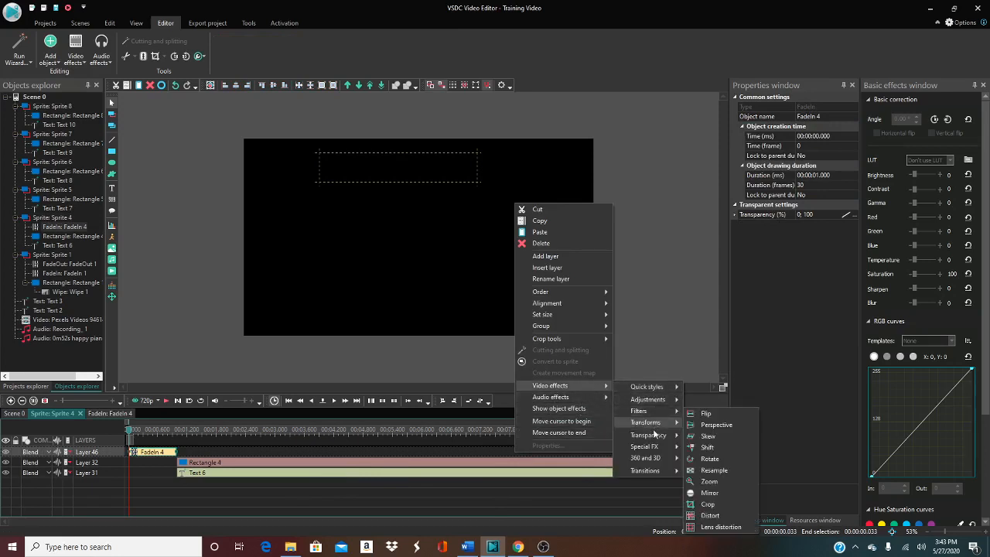
pyautogui.click(709, 447)
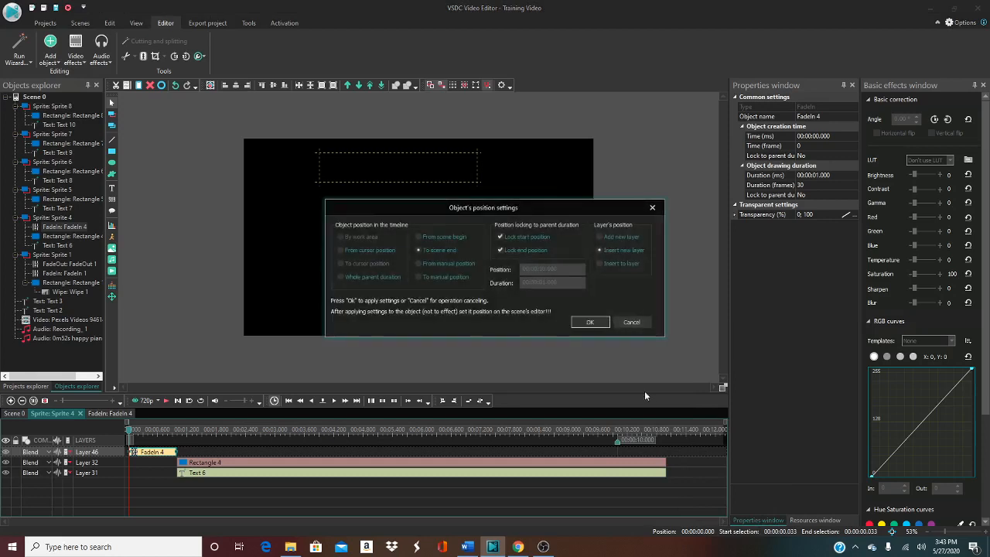
pyautogui.click(590, 322)
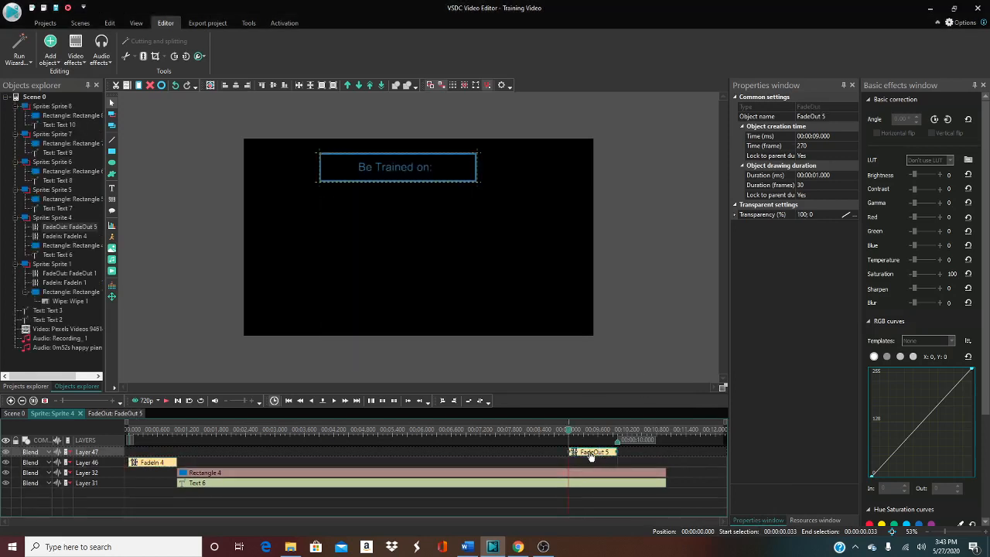
pyautogui.moveTo(590, 456); pyautogui.dragTo(655, 464)
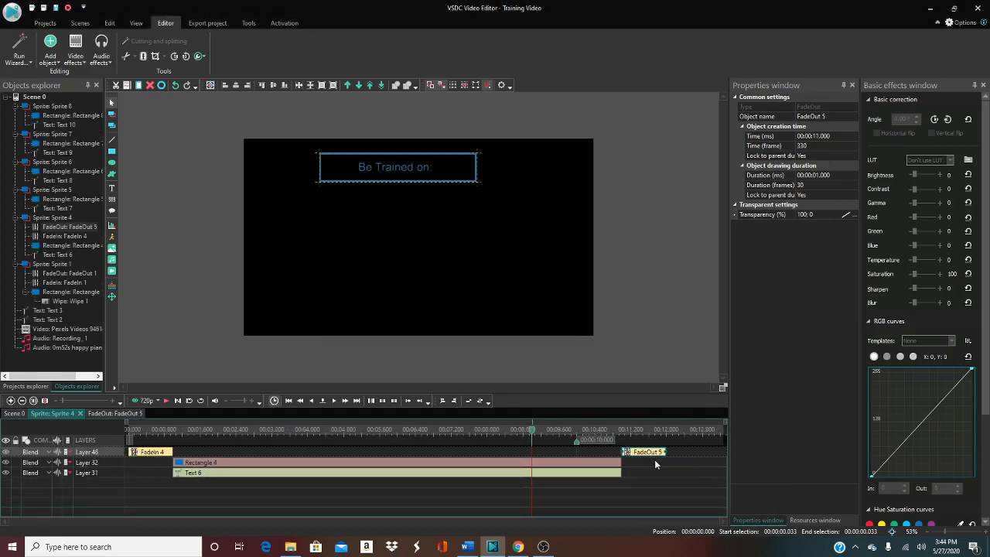
pyautogui.click(135, 489)
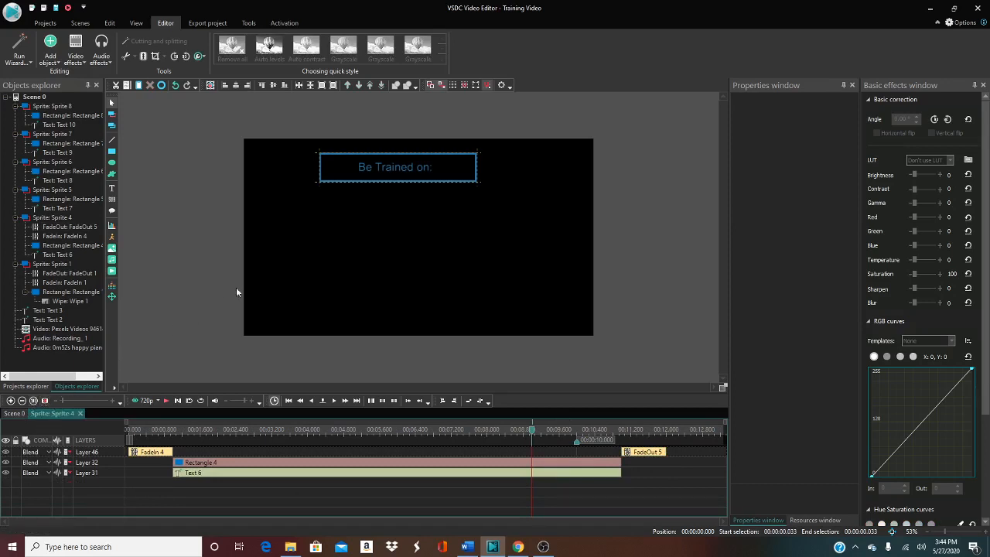
# Return to the main scene and preview it from 11 seconds to check the "Be Trained on:" caption's fades
pyautogui.click(12, 412)
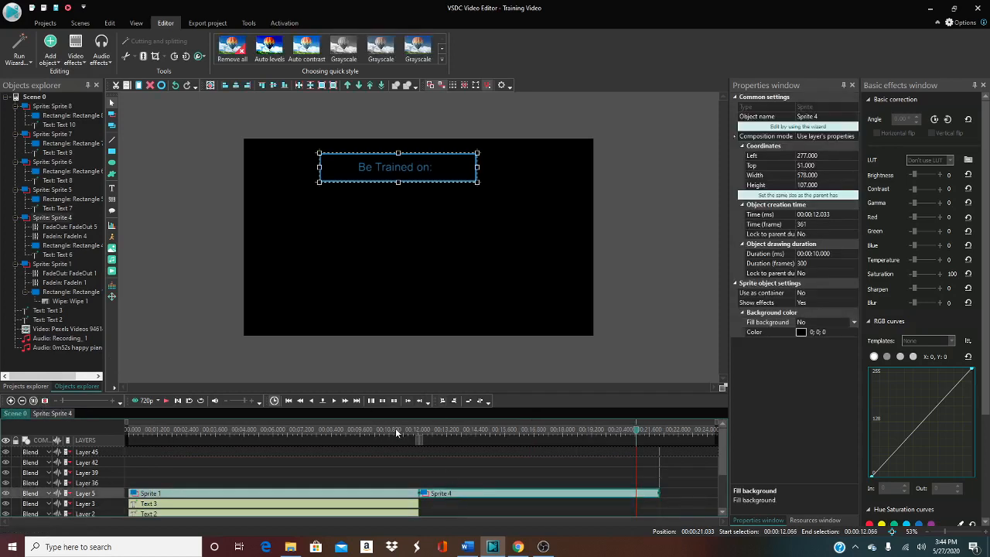
pyautogui.click(396, 431)
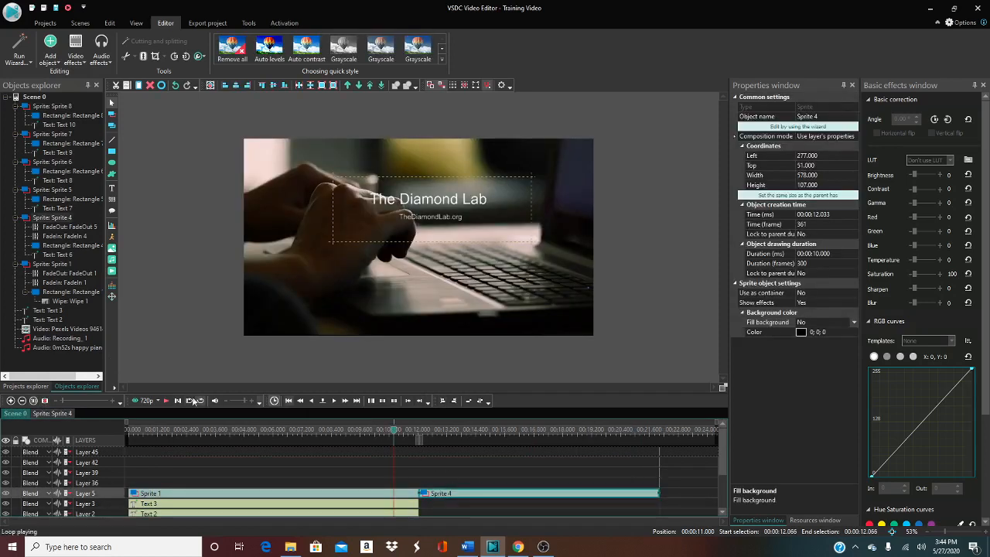
pyautogui.click(165, 401)
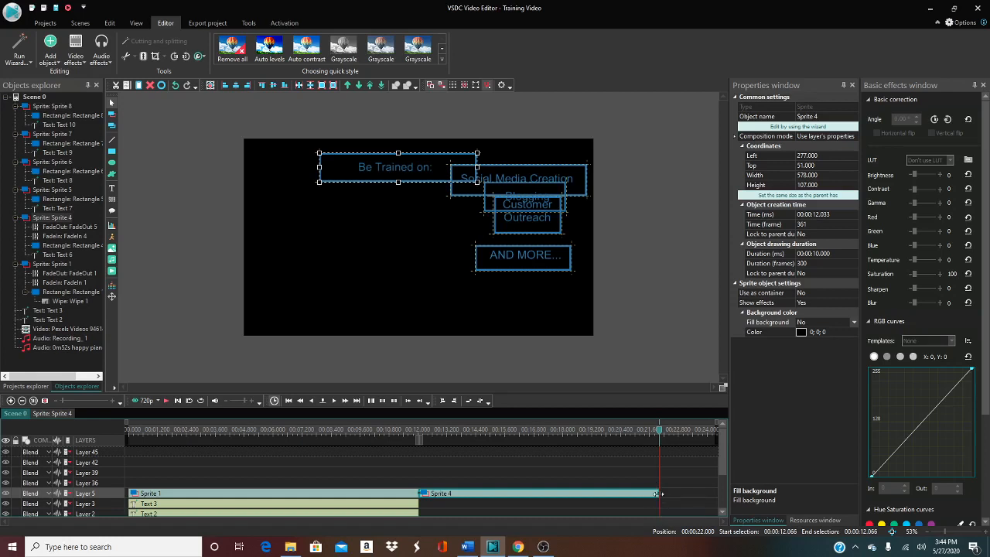
# Shorten the "Be Trained on:" sprite to about 2.27 seconds and preview the scene from about 10.8 seconds
pyautogui.moveTo(659, 493); pyautogui.dragTo(472, 493)
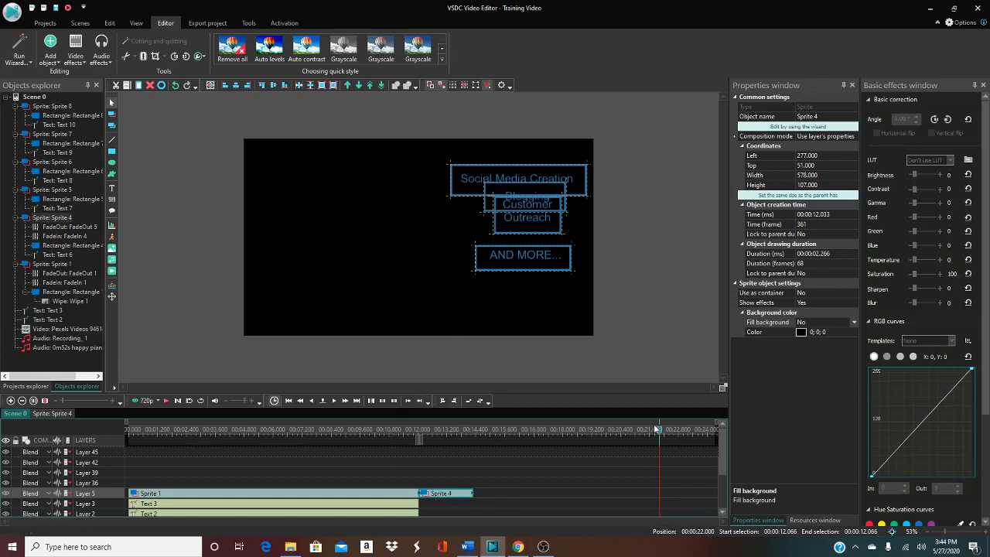
pyautogui.moveTo(658, 430); pyautogui.dragTo(387, 436)
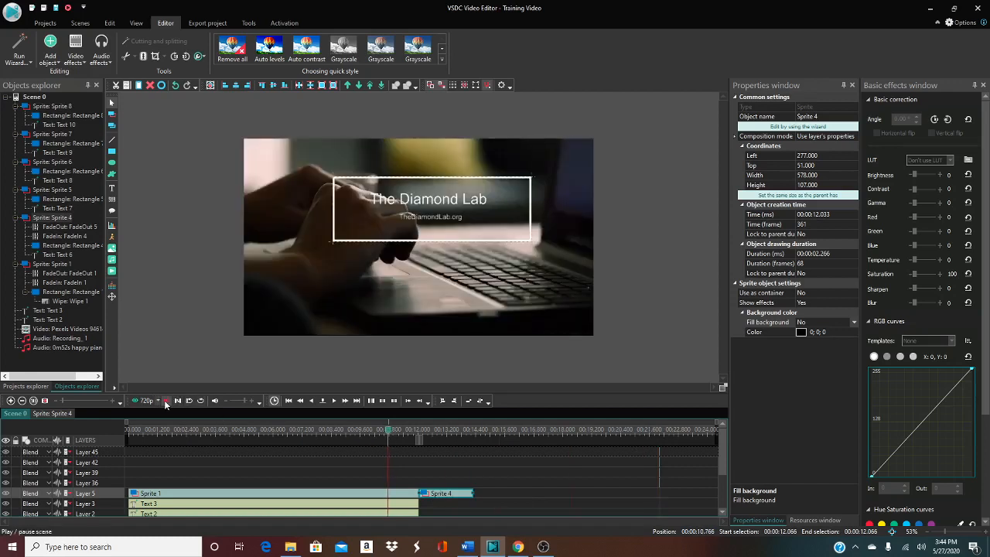
pyautogui.click(165, 403)
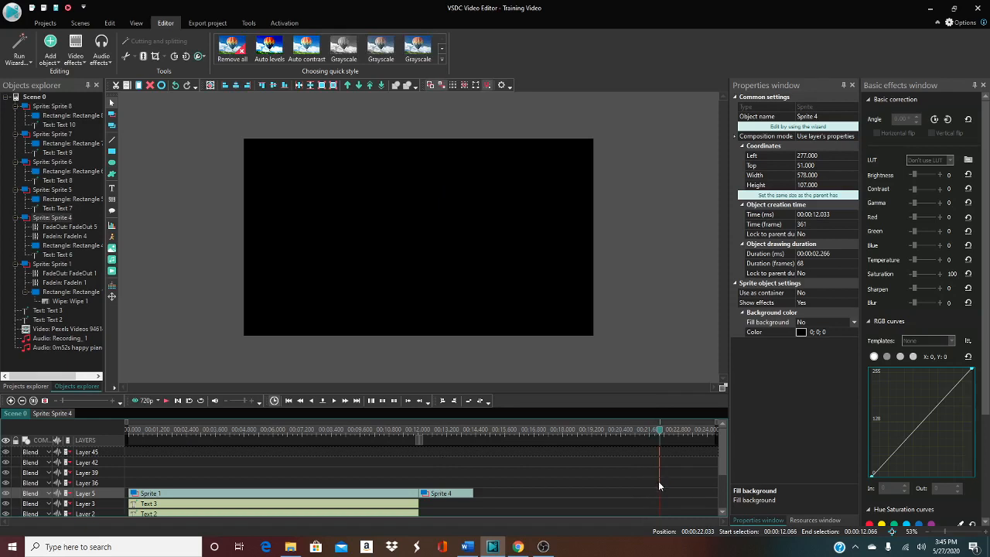
# Line up Sprite 5 and Sprite 6 end to end after Sprite 4 on Layer 5, lasting about 1.93 and 1.57 seconds
pyautogui.moveTo(658, 482); pyautogui.dragTo(467, 484)
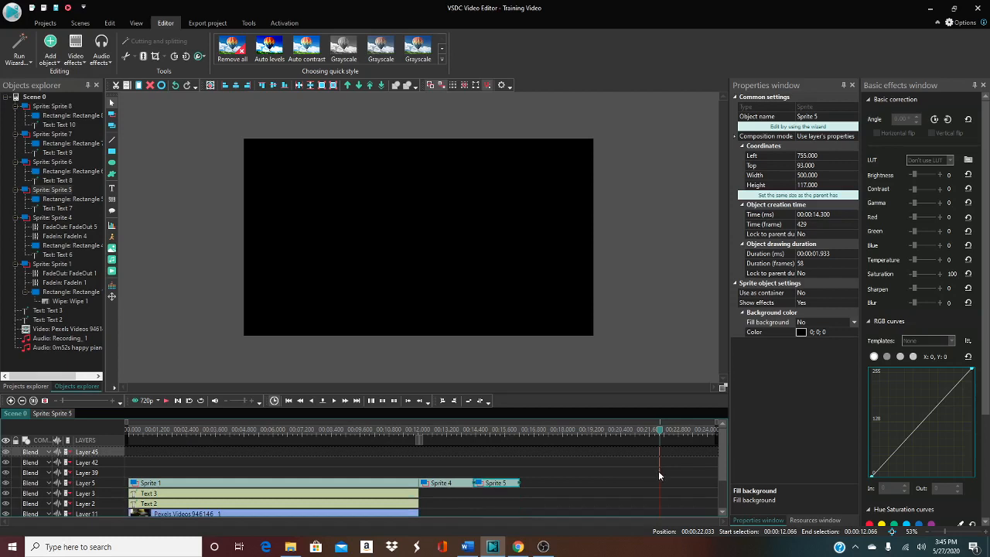
pyautogui.click(658, 470)
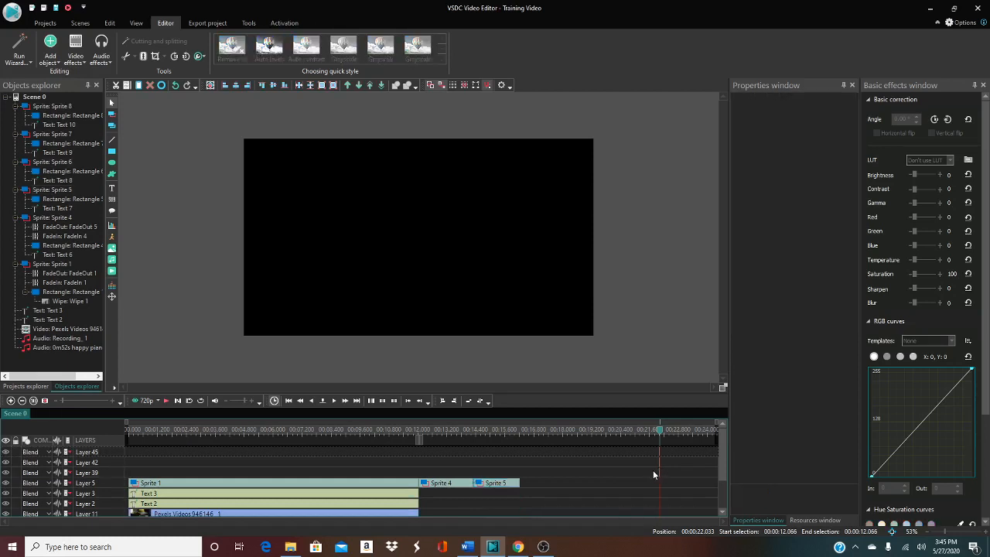
pyautogui.click(658, 471)
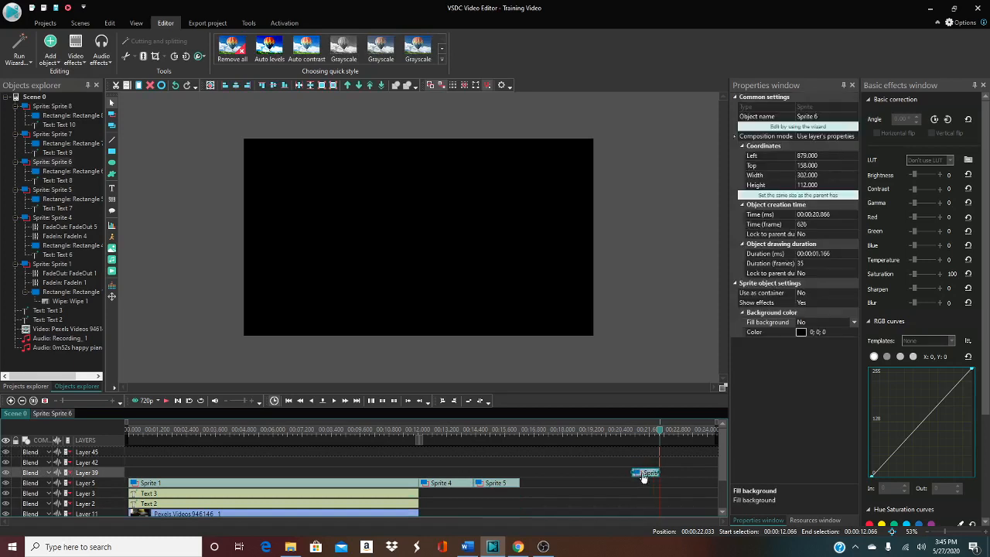
pyautogui.moveTo(649, 475); pyautogui.dragTo(536, 492)
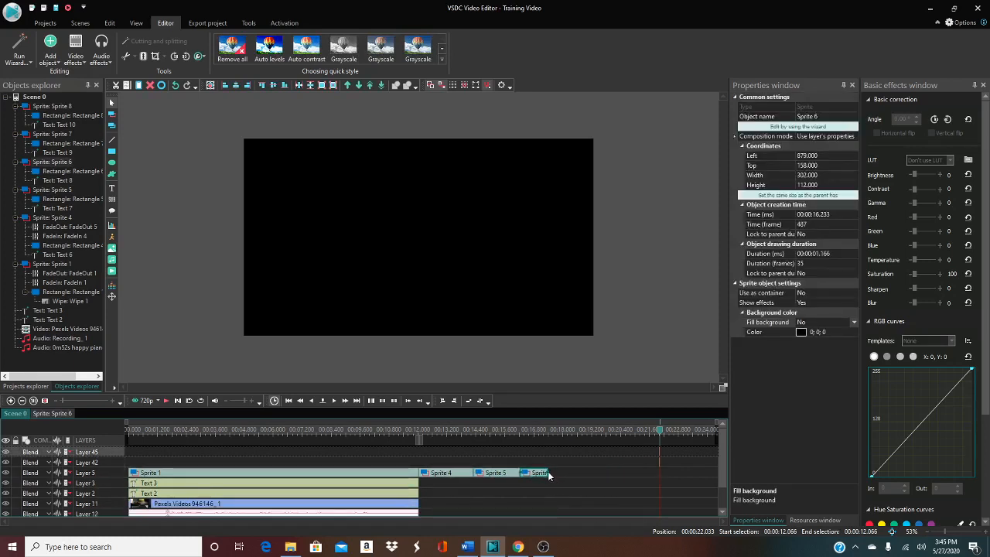
pyautogui.moveTo(548, 472); pyautogui.dragTo(560, 472)
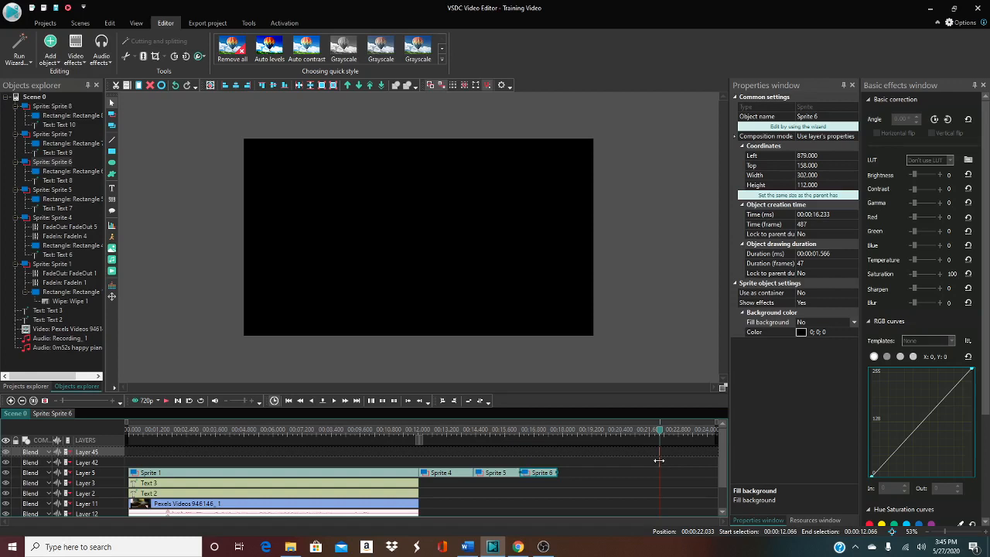
# Place Sprite 7 and Sprite 8 directly after Sprite 6, lasting about 1.83 and 1.53 seconds, and preview the scene from about 11.2 seconds
pyautogui.moveTo(659, 462); pyautogui.dragTo(579, 477)
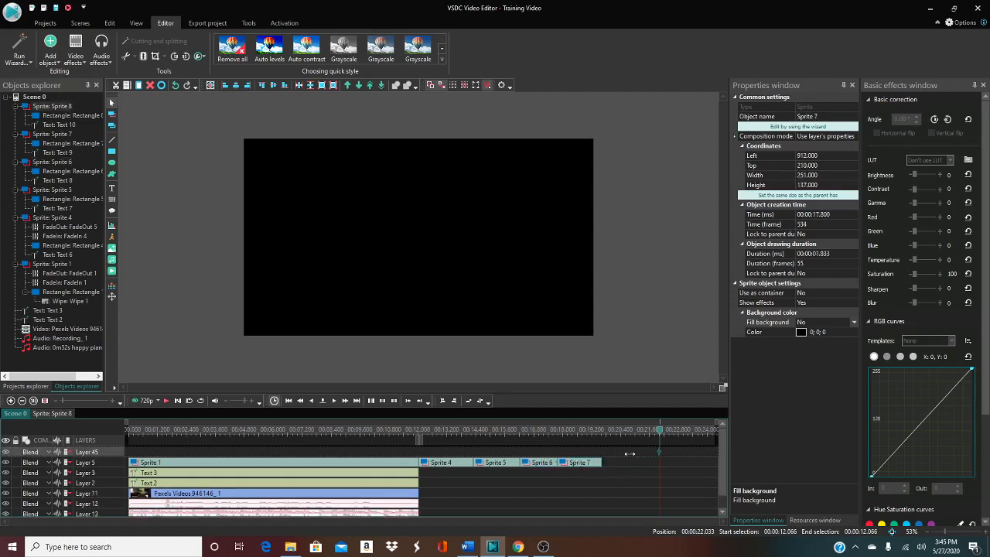
pyautogui.moveTo(642, 452); pyautogui.dragTo(615, 467)
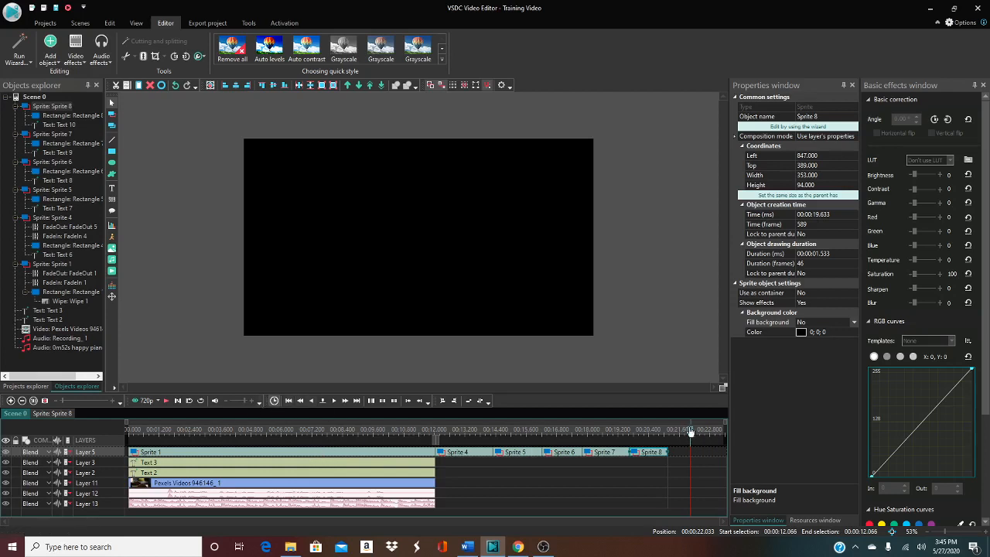
pyautogui.moveTo(691, 432); pyautogui.dragTo(415, 432)
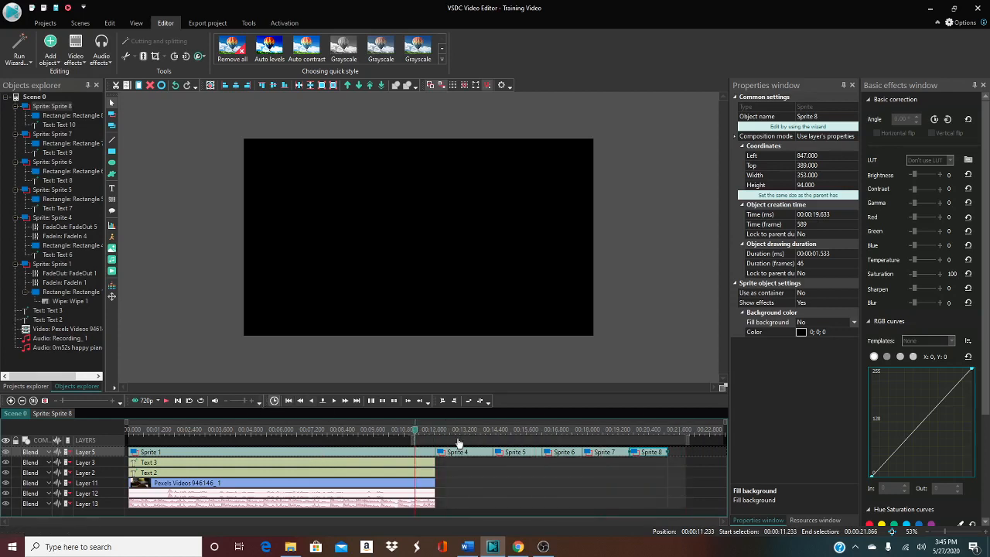
pyautogui.click(164, 400)
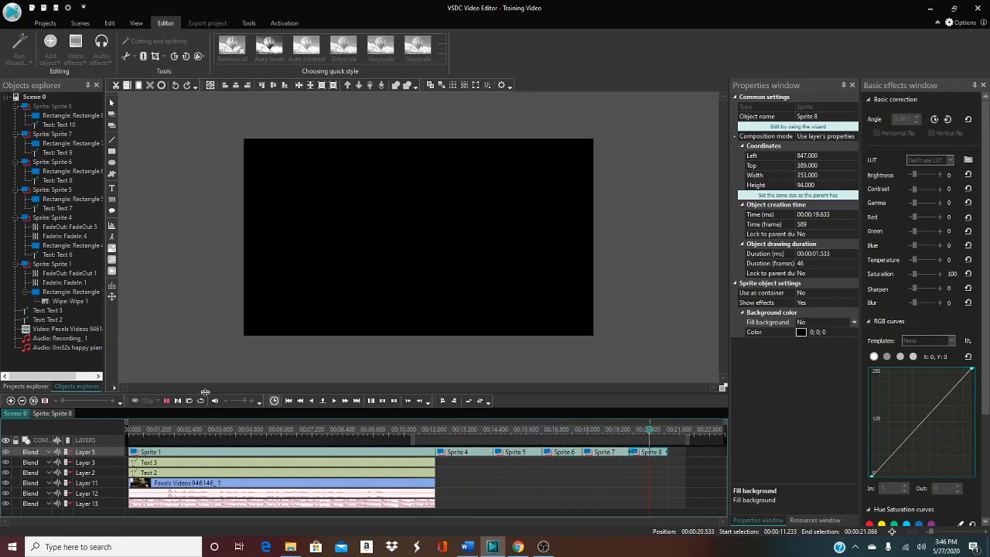
# Move the Fade out effect inside Sprite 4 to start at 11 seconds and preview the main scene from about 11.27 seconds
pyautogui.doubleClick(460, 454)
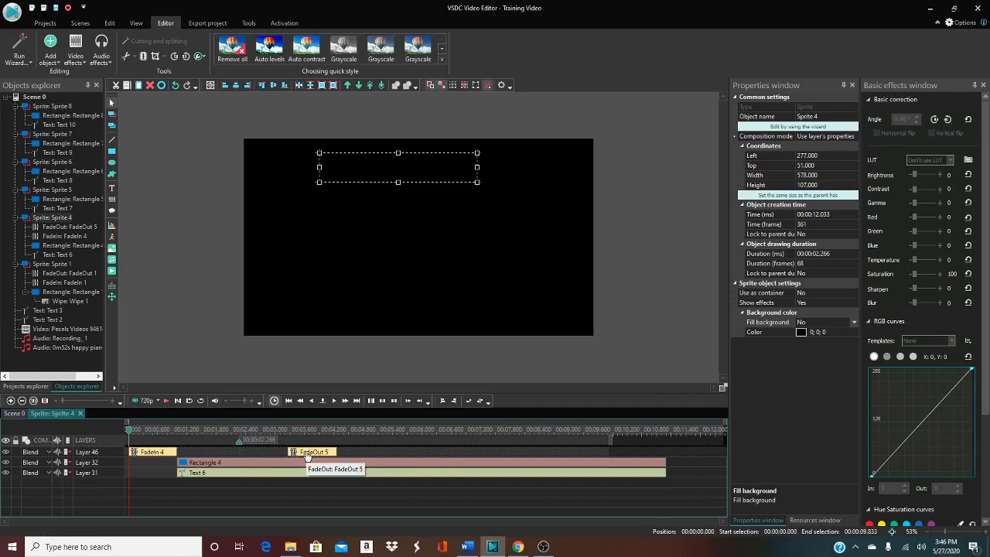
pyautogui.moveTo(307, 458); pyautogui.dragTo(631, 452)
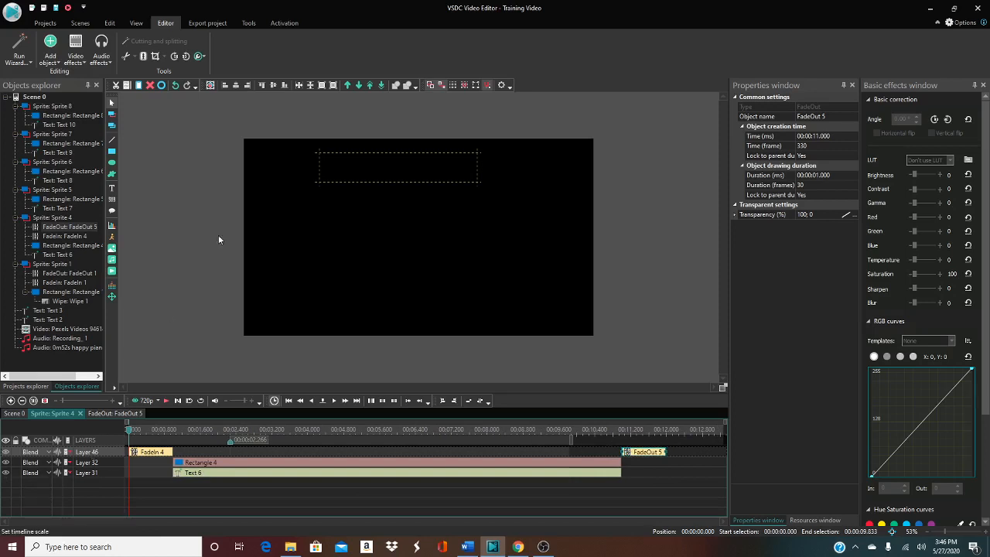
pyautogui.click(10, 413)
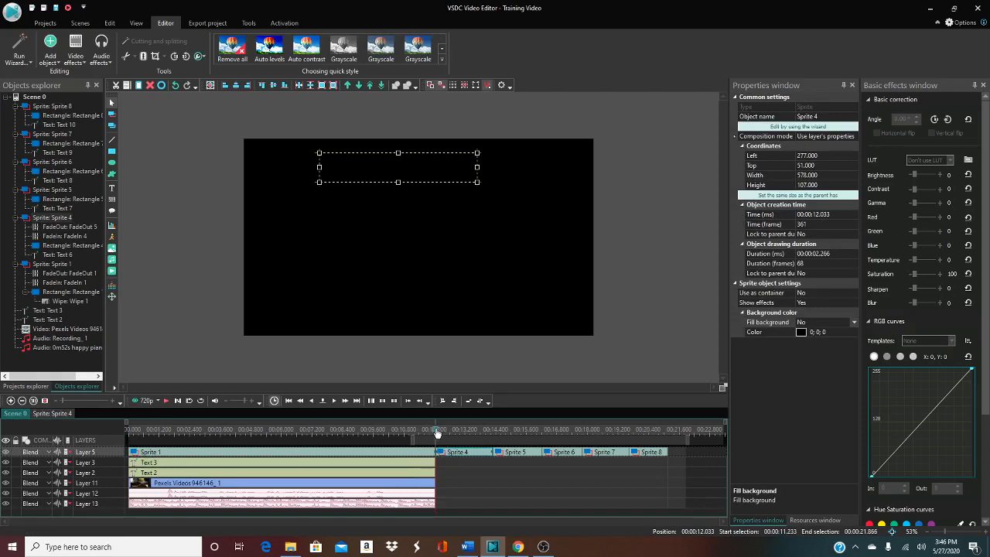
pyautogui.moveTo(435, 431); pyautogui.dragTo(416, 431)
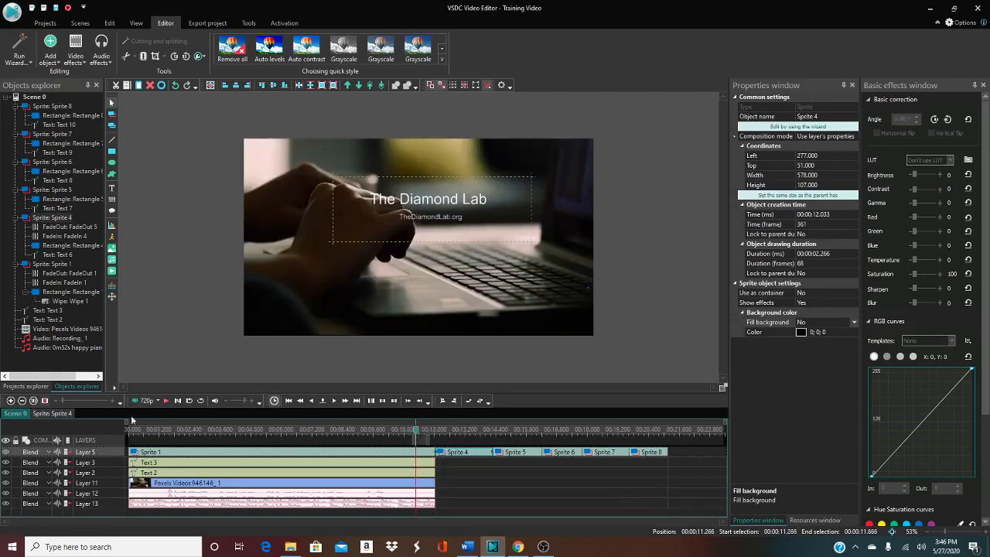
pyautogui.click(167, 400)
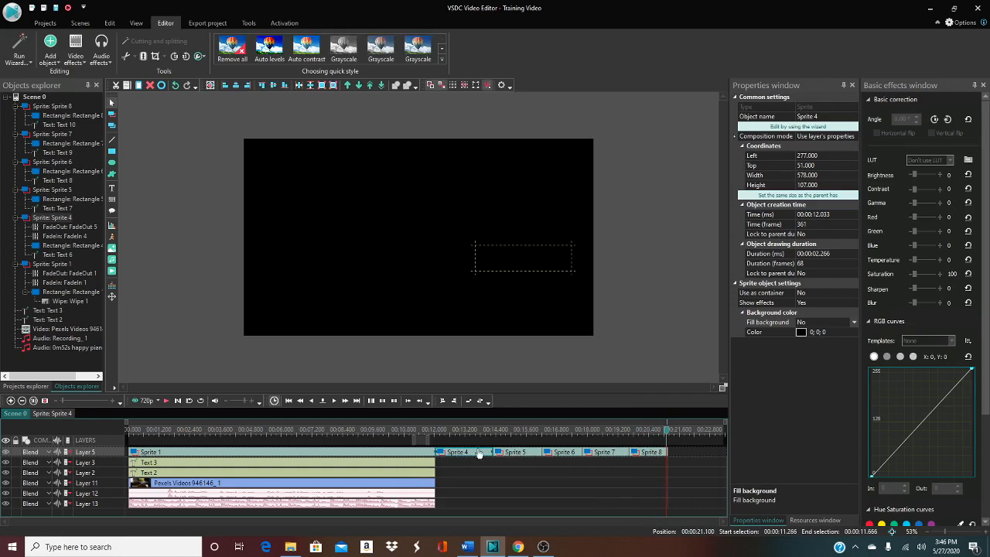
# Open the "Social Media Creation" sprite and extend its text and rectangle to about 0.57 seconds each
pyautogui.click(510, 454)
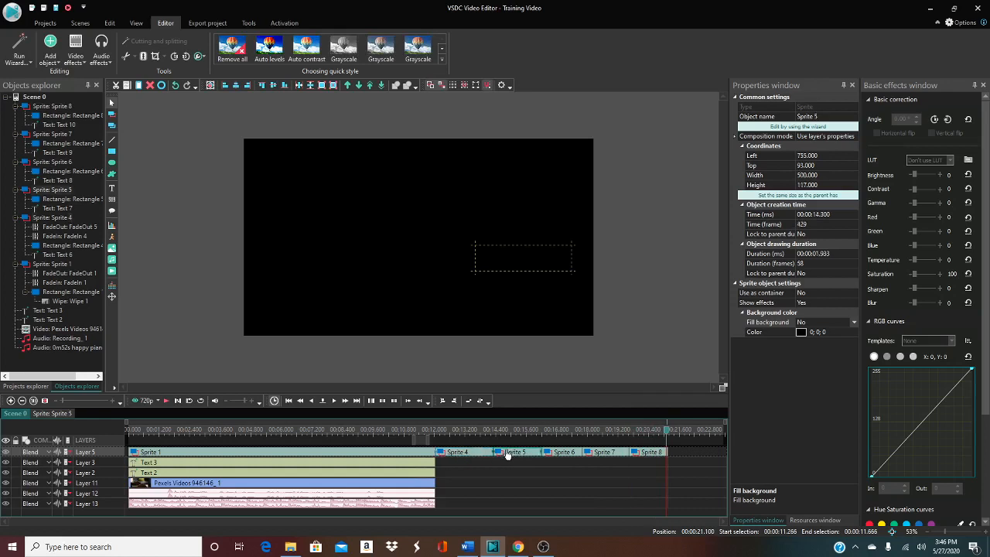
pyautogui.doubleClick(507, 453)
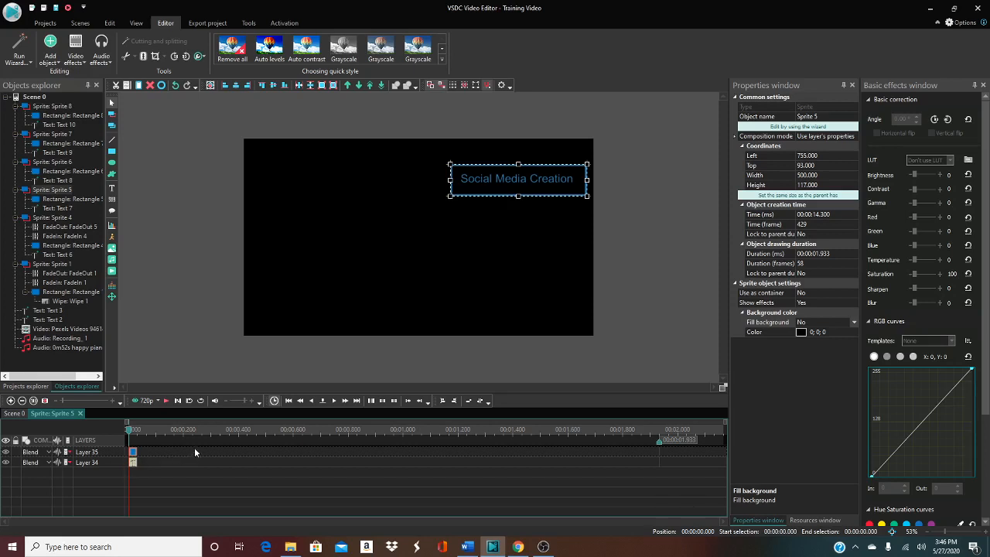
pyautogui.doubleClick(133, 452)
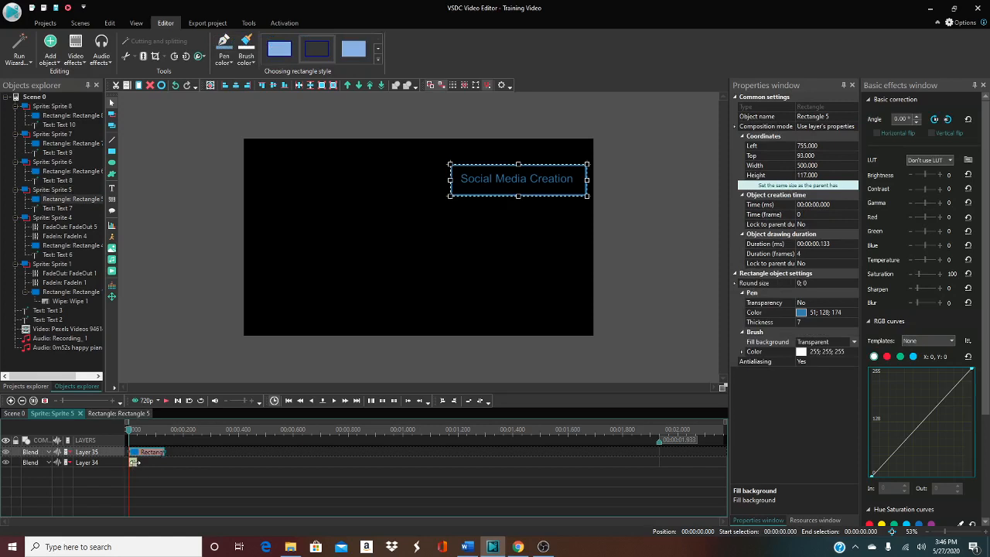
pyautogui.moveTo(134, 462); pyautogui.dragTo(283, 463)
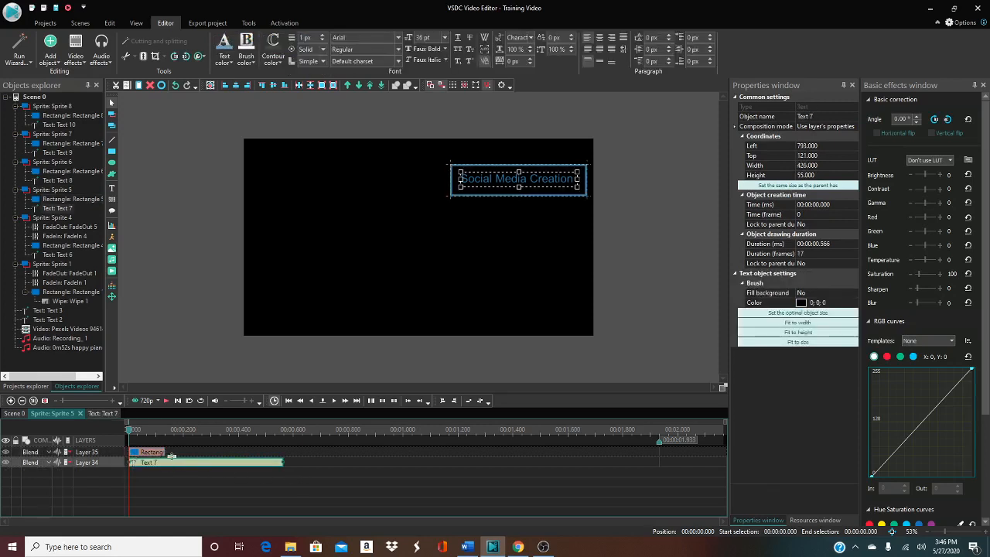
pyautogui.moveTo(166, 452); pyautogui.dragTo(319, 456)
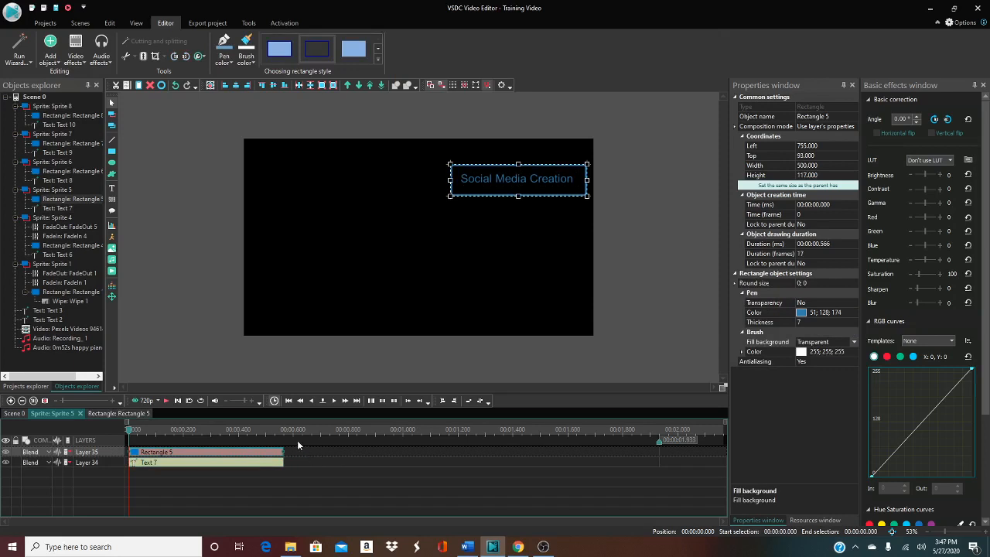
# Add a Fade in of about 0.17 seconds at the start of the "Social Media Creation" sprite and shift the rectangle and text directly after it
pyautogui.rightClick(226, 478)
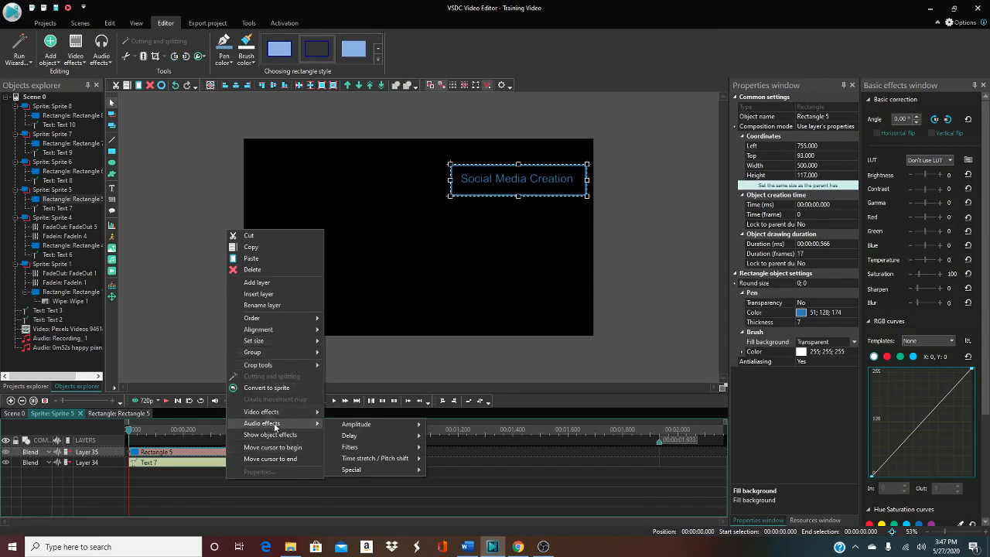
pyautogui.moveTo(276, 411)
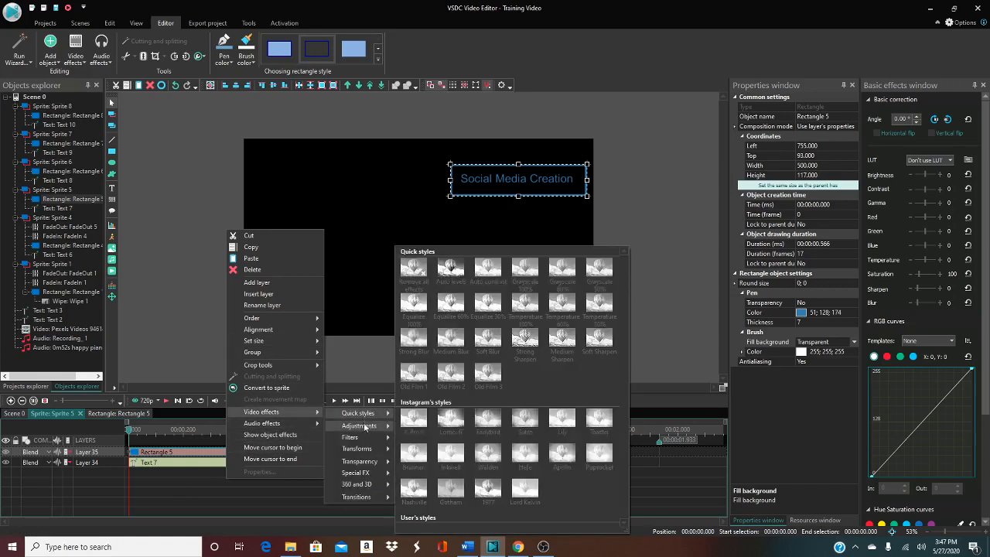
pyautogui.moveTo(359, 461)
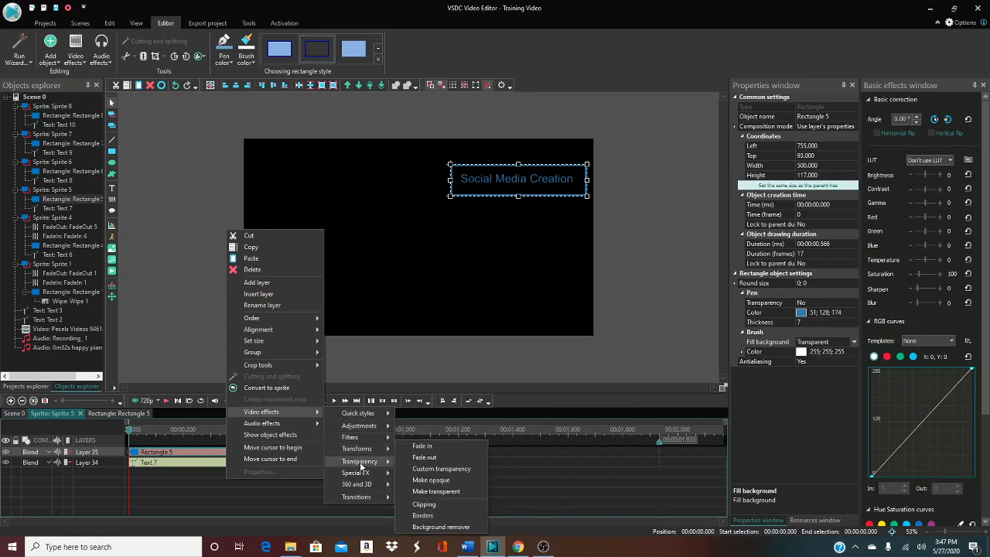
pyautogui.click(437, 447)
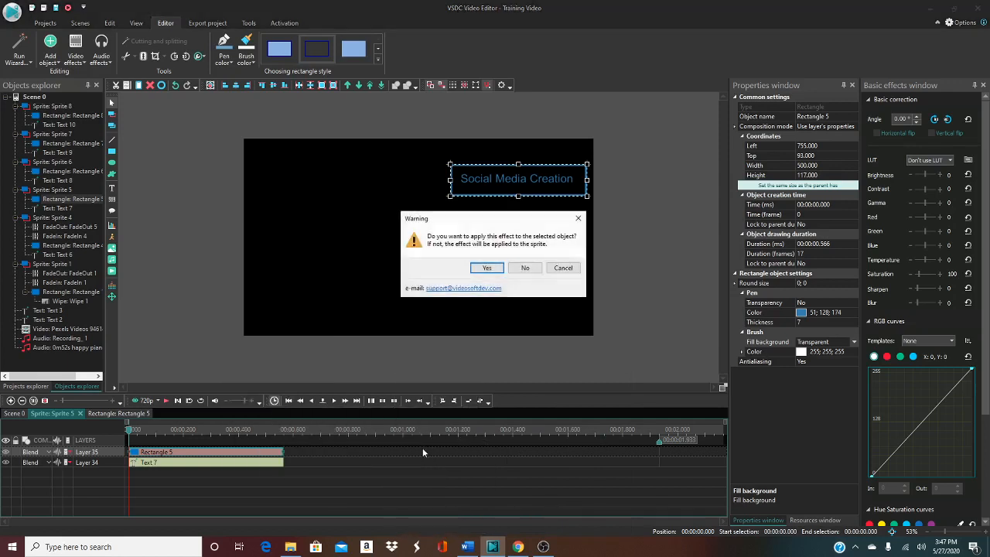
pyautogui.click(524, 268)
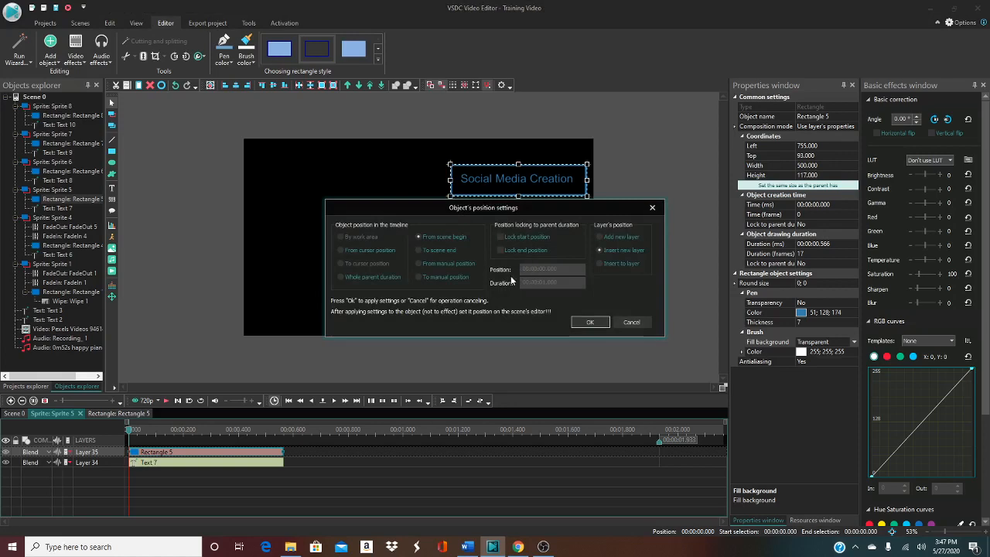
pyautogui.click(589, 322)
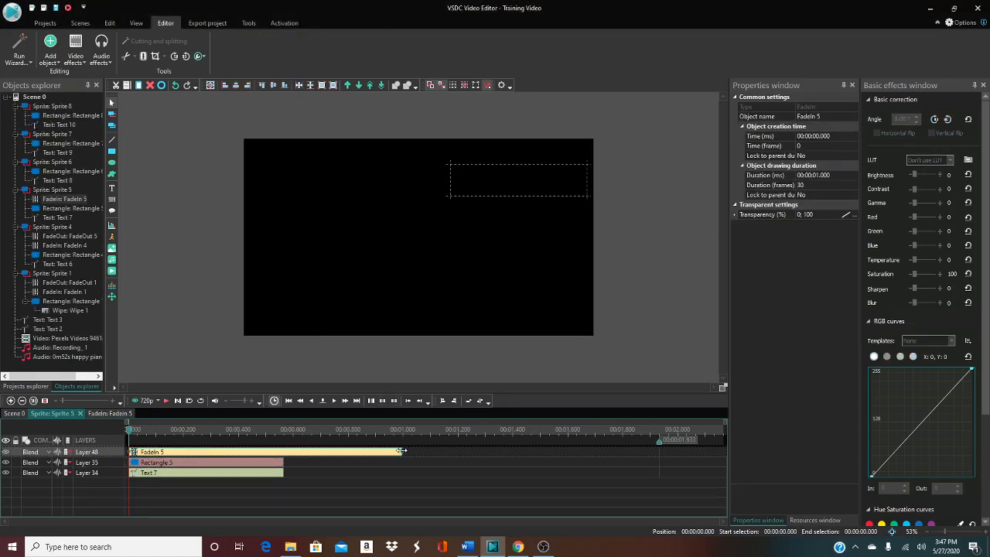
pyautogui.moveTo(402, 451); pyautogui.dragTo(203, 477)
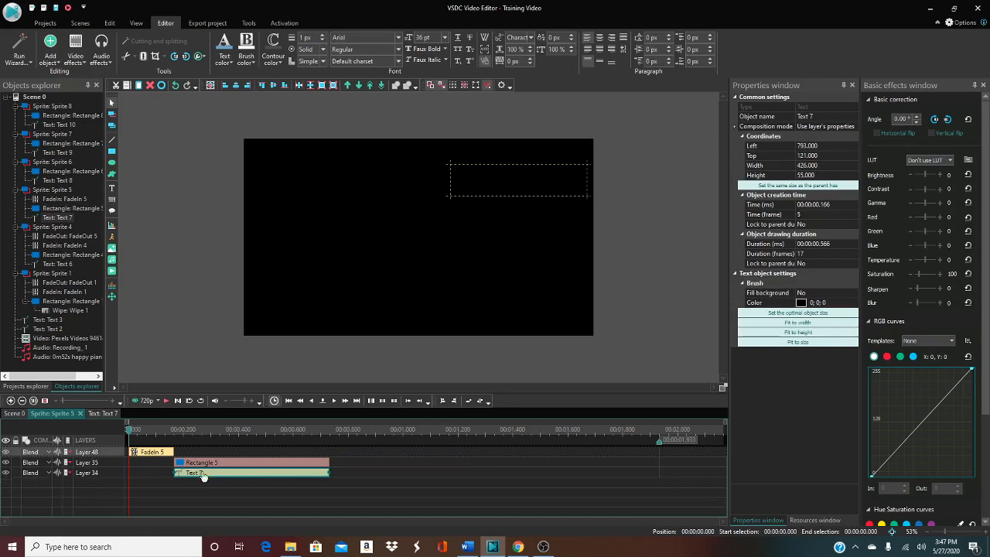
# Add a Fade out effect to the whole "Social Media Creation" sprite and move it to start at about 0.73 seconds, directly after the rectangle and text
pyautogui.rightClick(371, 453)
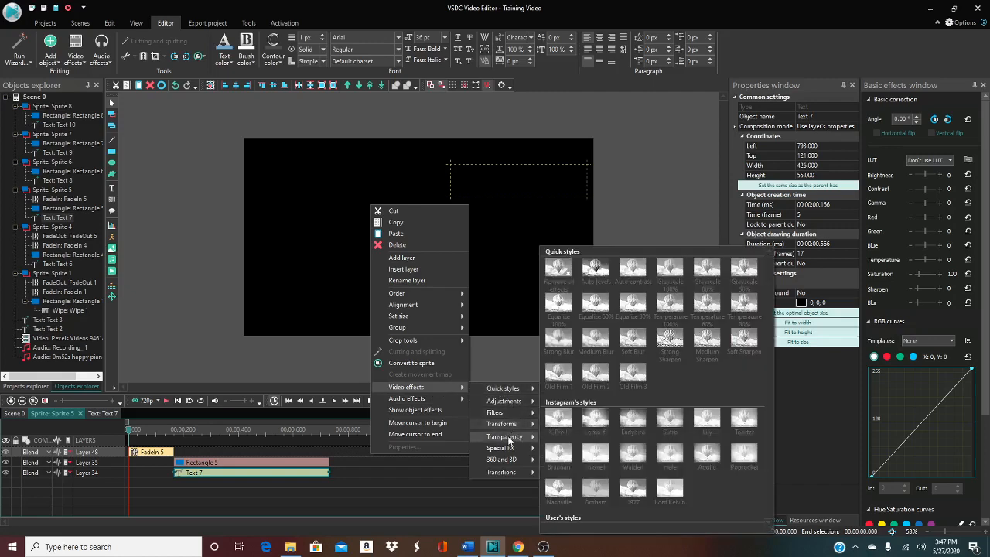
pyautogui.moveTo(508, 439)
pyautogui.click(569, 449)
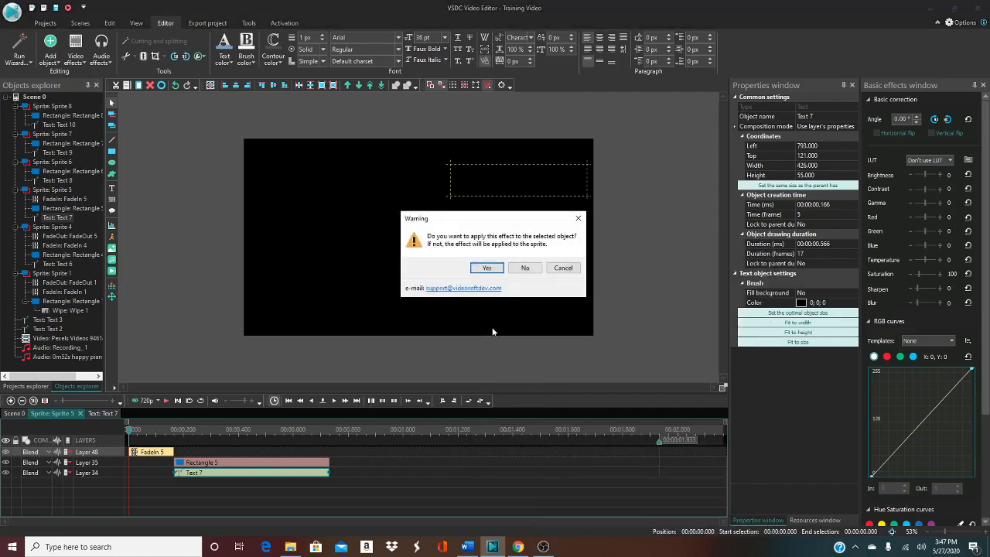
pyautogui.click(525, 268)
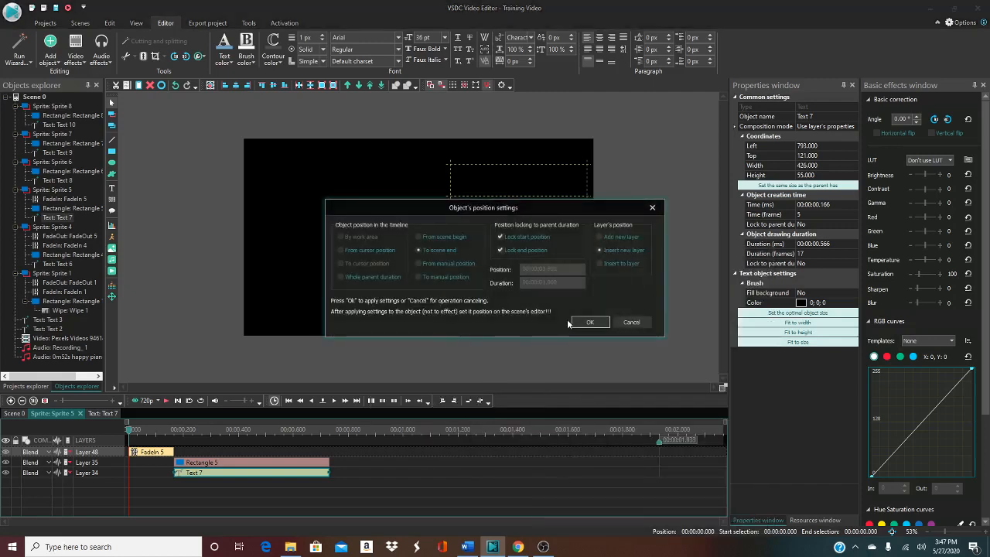
pyautogui.click(578, 322)
pyautogui.moveTo(416, 455); pyautogui.dragTo(354, 456)
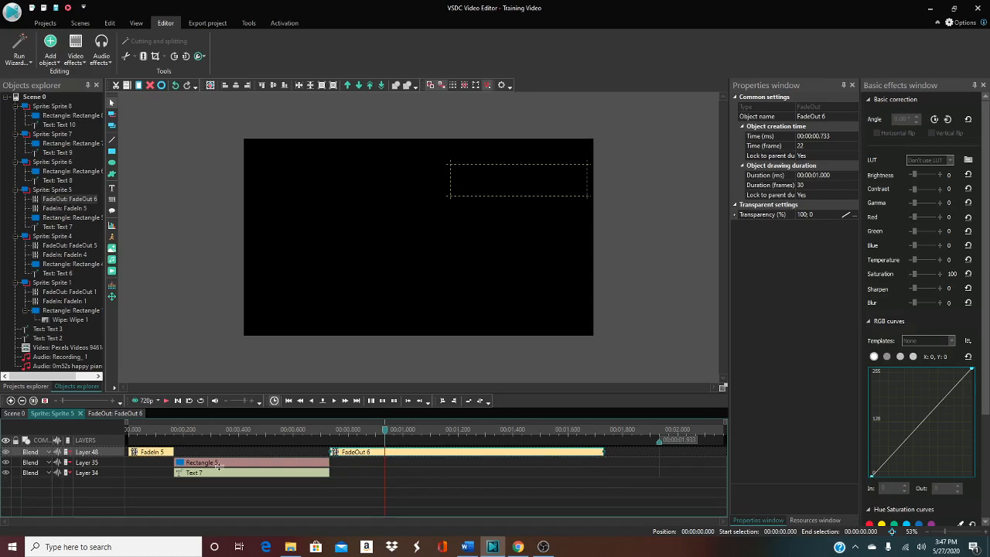
# Lengthen the Fade in to about 0.37 seconds, shifting the rectangle and text right after it and the Fade out to start at 0.9 seconds
pyautogui.moveTo(177, 453); pyautogui.dragTo(288, 473)
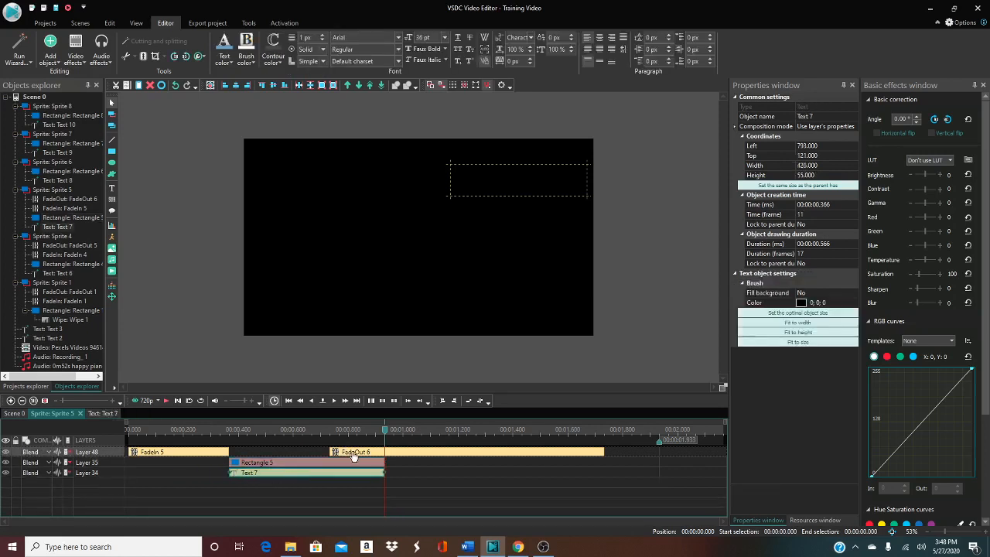
pyautogui.moveTo(353, 457); pyautogui.dragTo(416, 455)
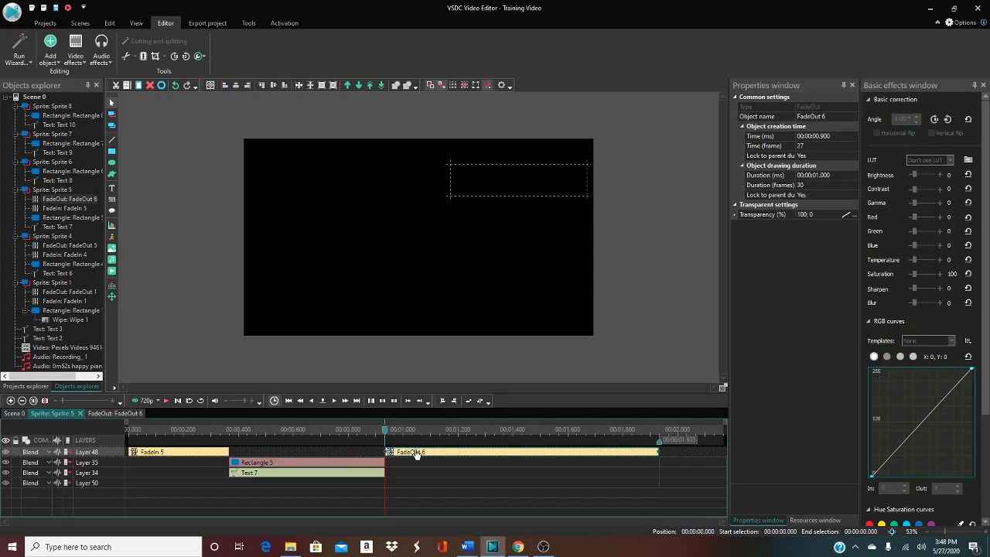
pyautogui.click(271, 491)
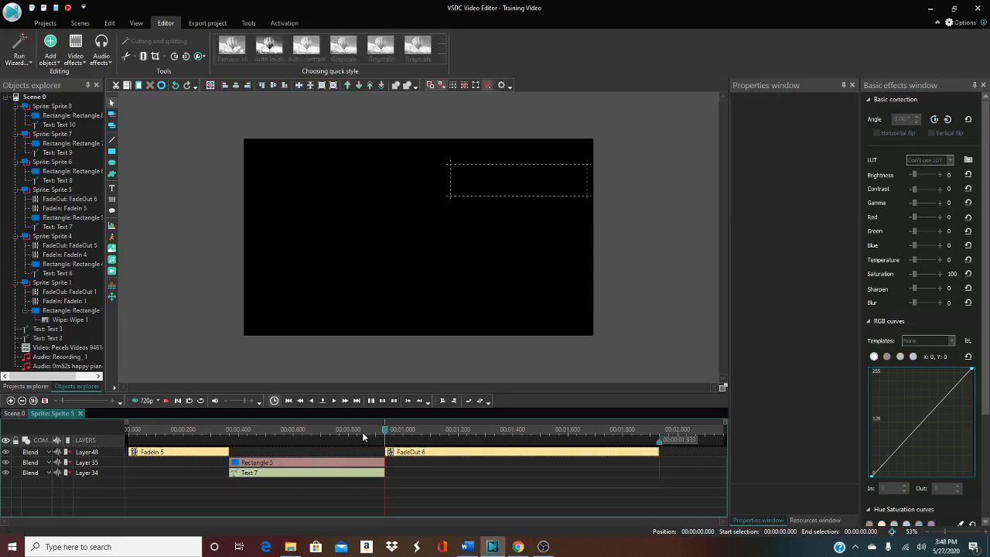
# Extend the "Social Media Creation" rectangle and text to about 1.07 seconds each and trim the Fade out to the last 0.5 seconds
pyautogui.click(129, 430)
pyautogui.click(165, 400)
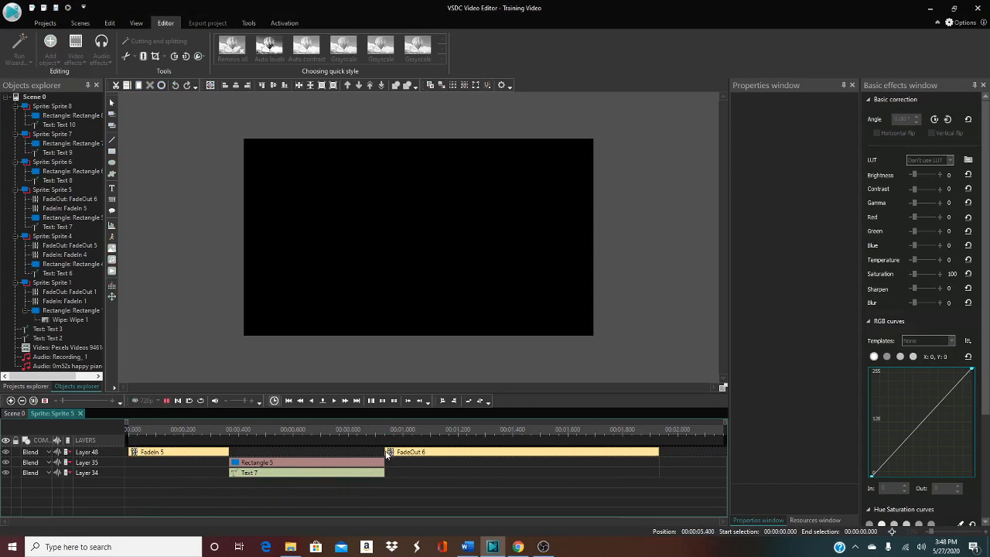
pyautogui.moveTo(384, 467); pyautogui.dragTo(522, 464)
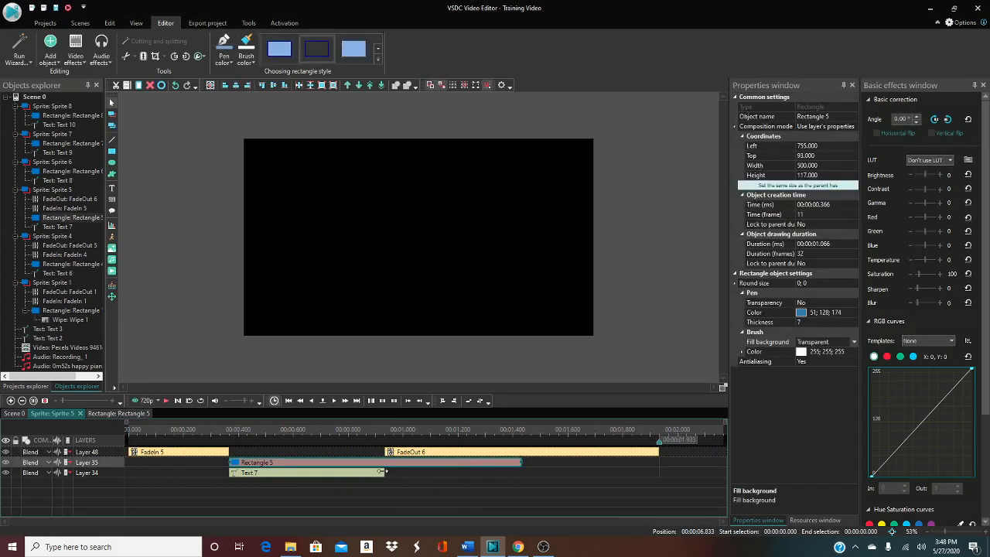
pyautogui.moveTo(383, 471); pyautogui.dragTo(523, 471)
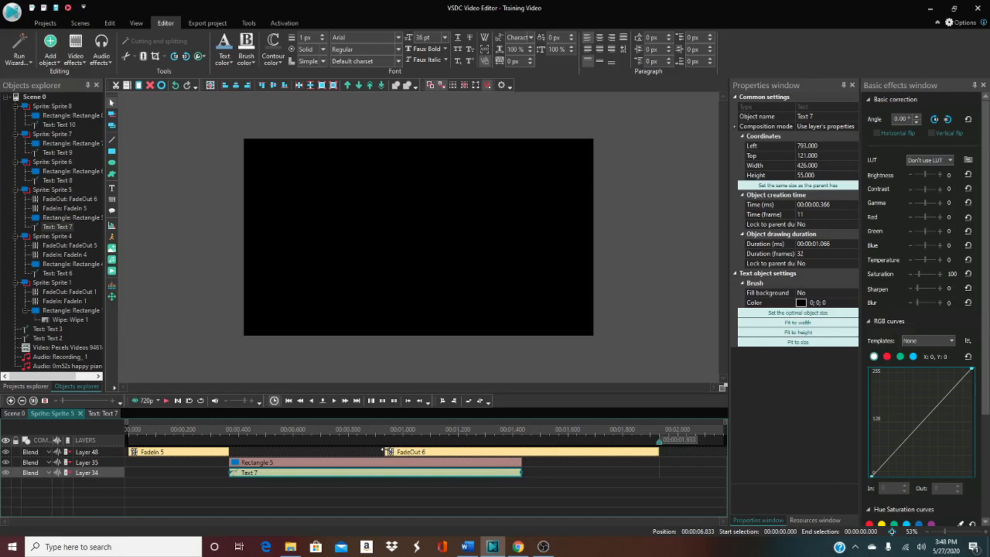
pyautogui.moveTo(385, 451); pyautogui.dragTo(508, 456)
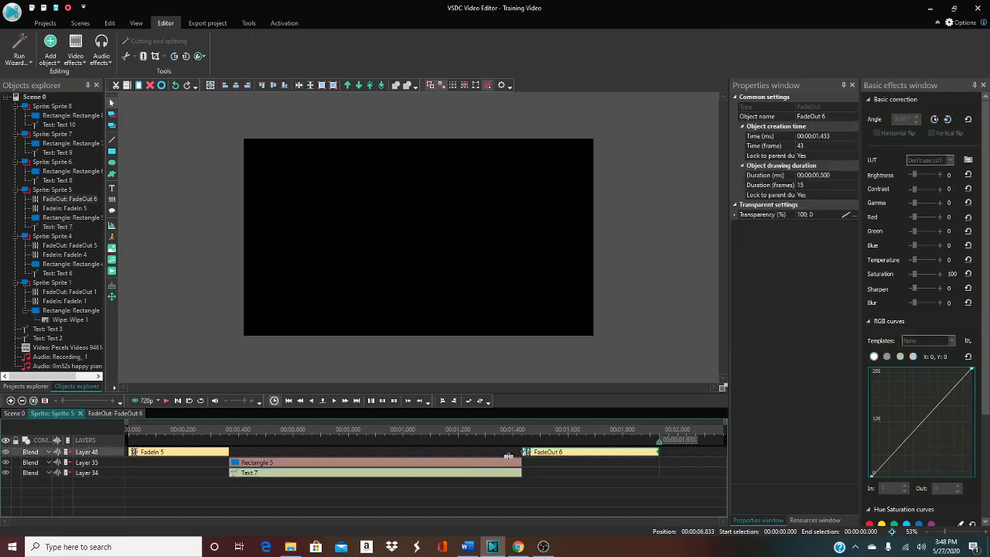
# Shorten the Fade in to about 0.23 seconds and extend the rectangle and text backward to start right at its end
pyautogui.moveTo(229, 453); pyautogui.dragTo(191, 452)
pyautogui.click(195, 462)
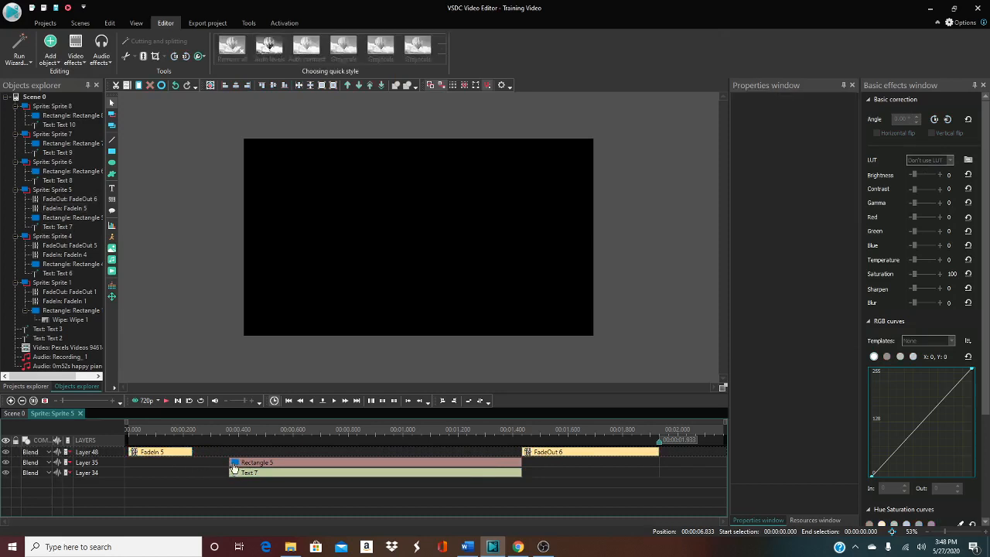
pyautogui.moveTo(229, 462); pyautogui.dragTo(193, 473)
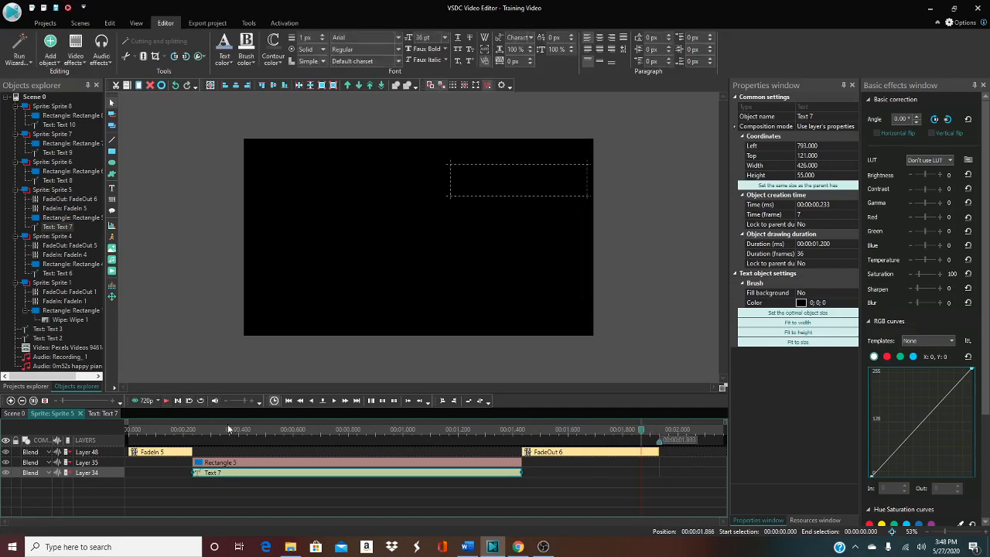
# Preview the "Social Media Creation" sprite from its start, and play the main scene from about 11.7 seconds
pyautogui.moveTo(642, 436); pyautogui.dragTo(117, 447)
pyautogui.click(165, 402)
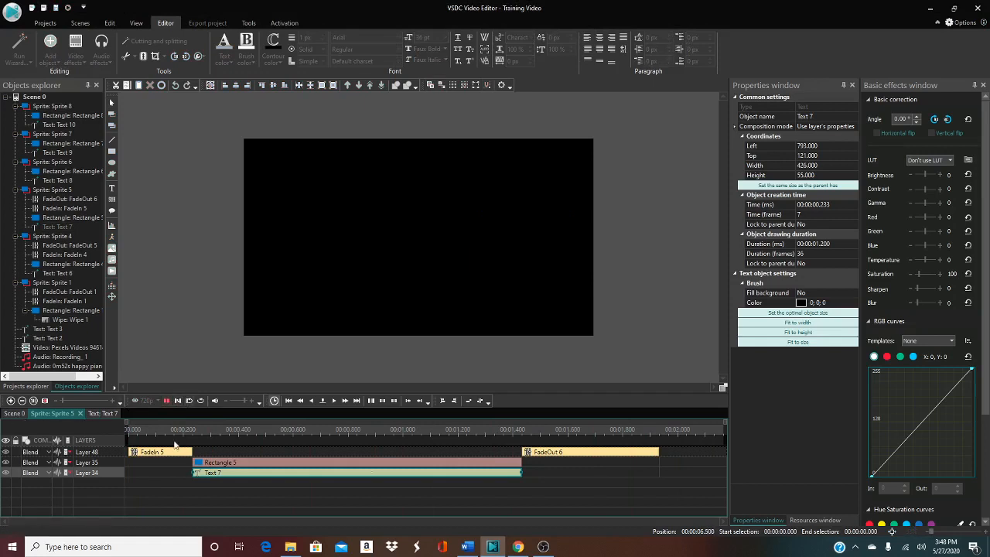
pyautogui.click(14, 415)
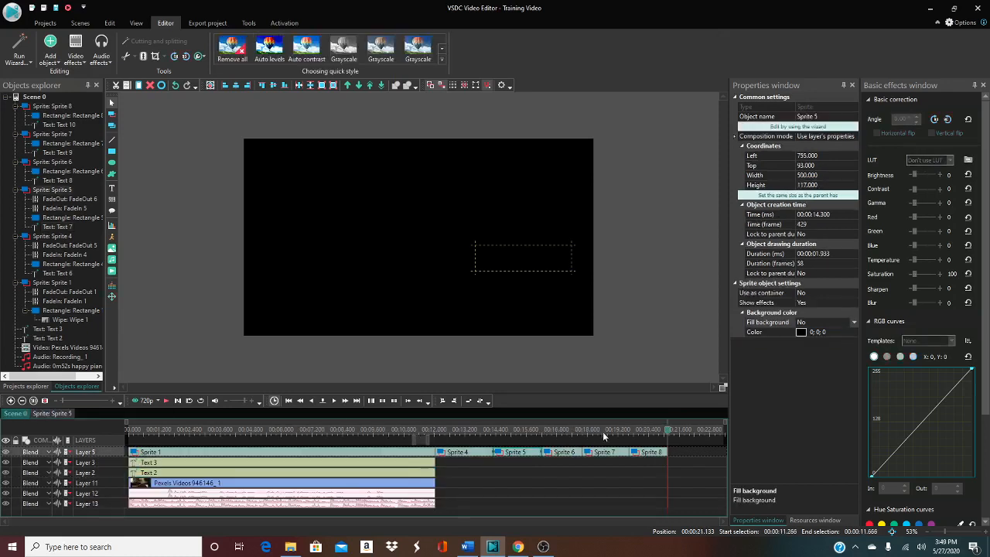
pyautogui.moveTo(644, 430); pyautogui.dragTo(427, 437)
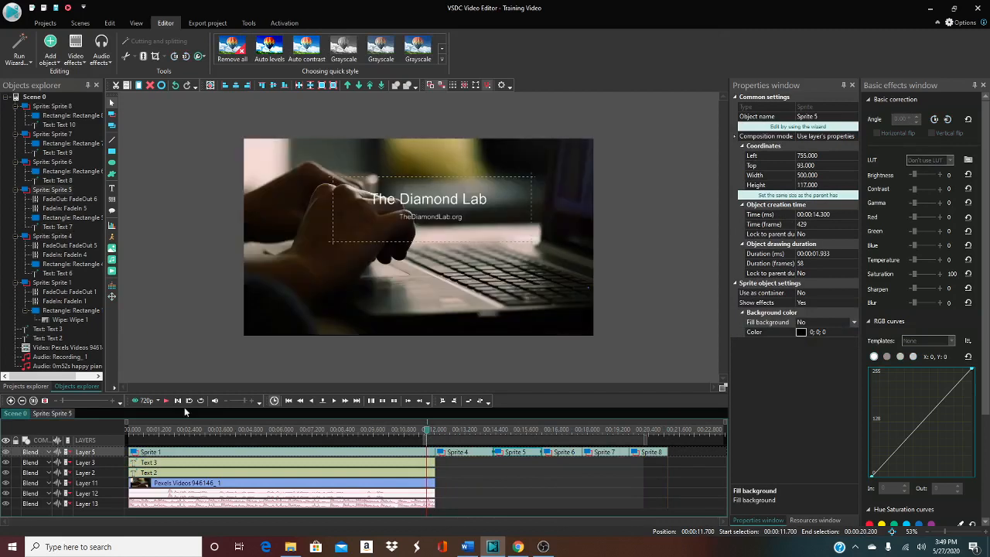
pyautogui.click(167, 401)
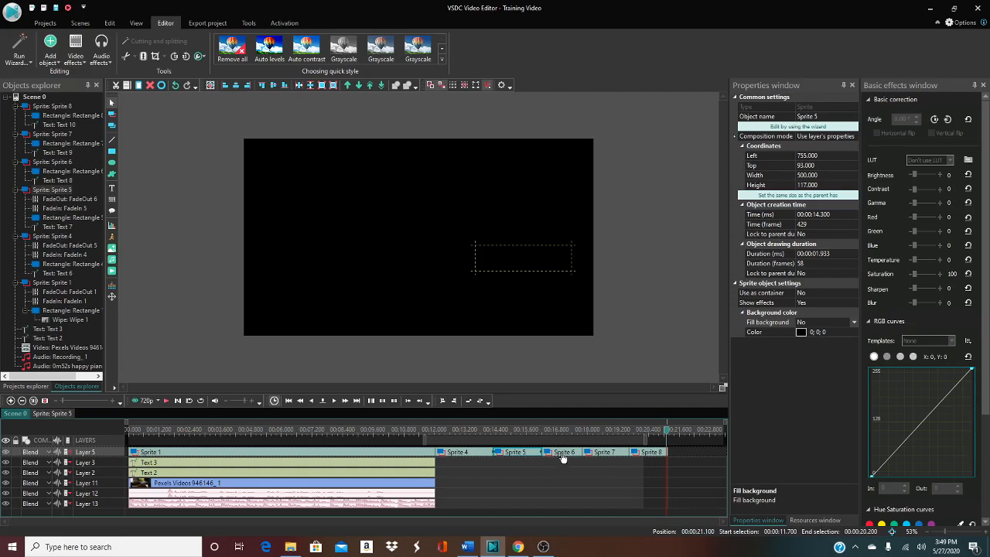
# Add a 1-second Fade in at the start of the "Blogging" sprite and move the rectangle and text directly after it
pyautogui.doubleClick(563, 454)
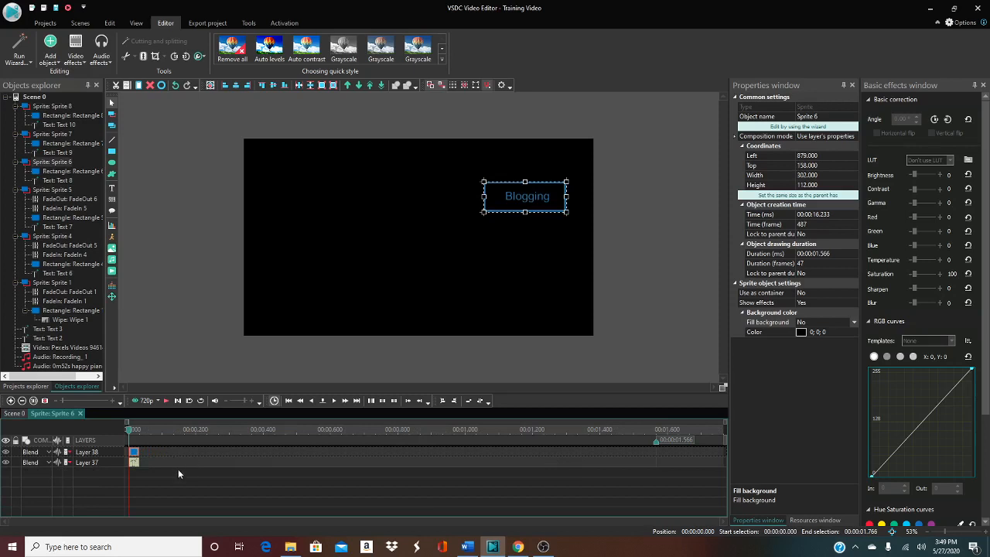
pyautogui.rightClick(150, 470)
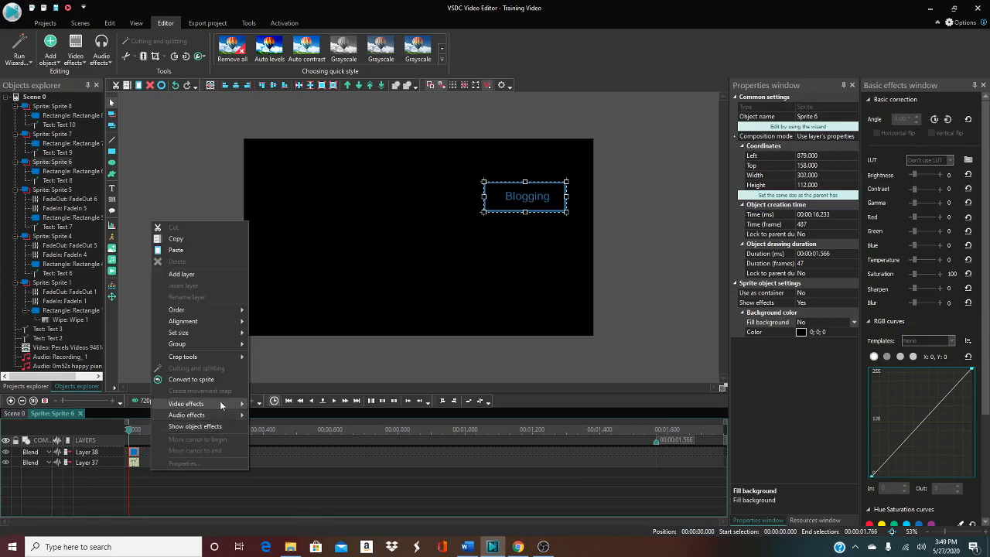
pyautogui.moveTo(214, 404)
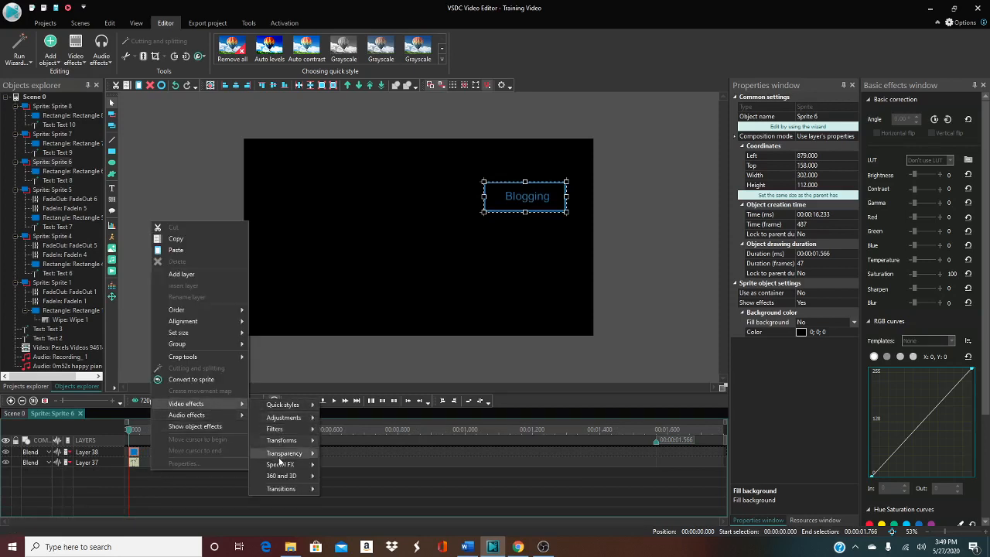
pyautogui.moveTo(297, 454)
pyautogui.click(372, 446)
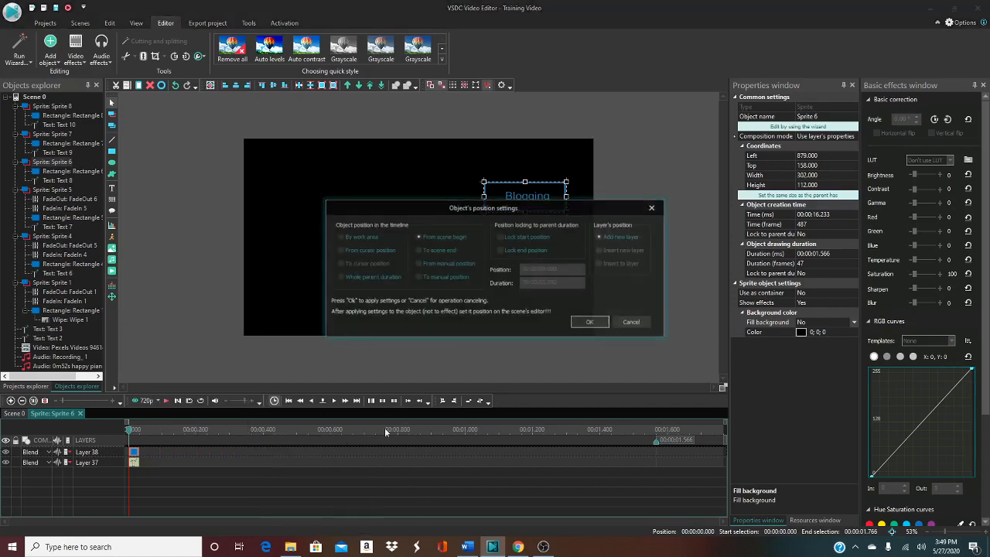
pyautogui.click(588, 321)
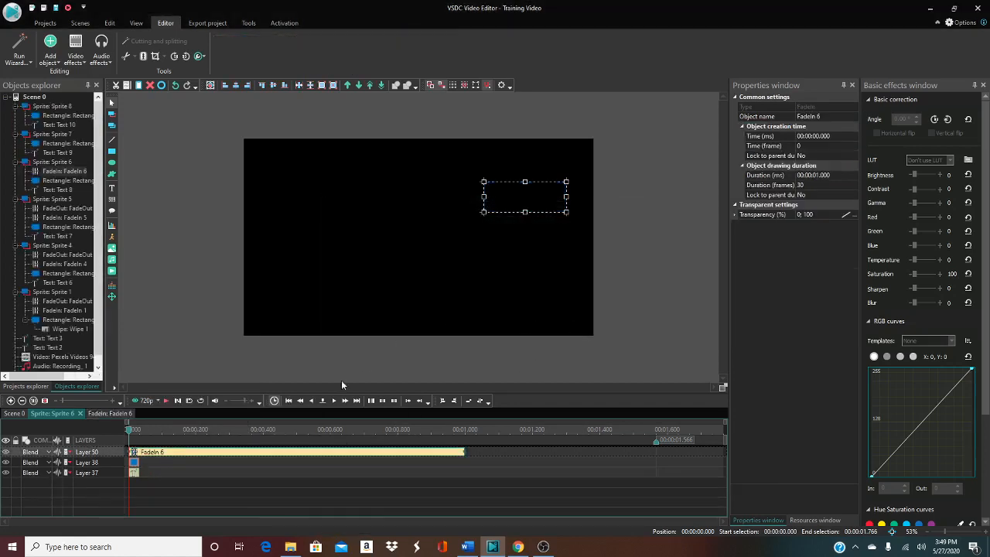
pyautogui.moveTo(134, 464); pyautogui.dragTo(489, 465)
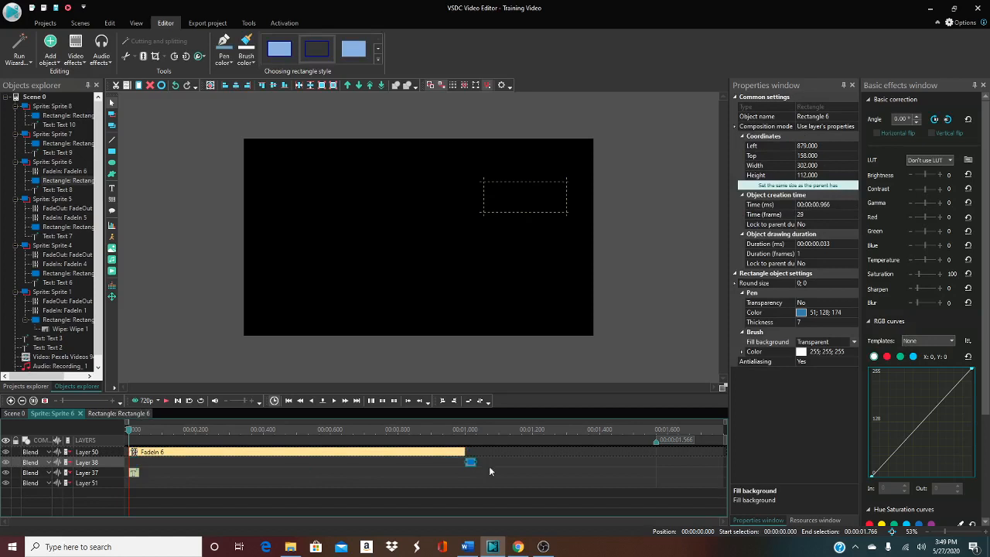
pyautogui.moveTo(132, 476); pyautogui.dragTo(489, 471)
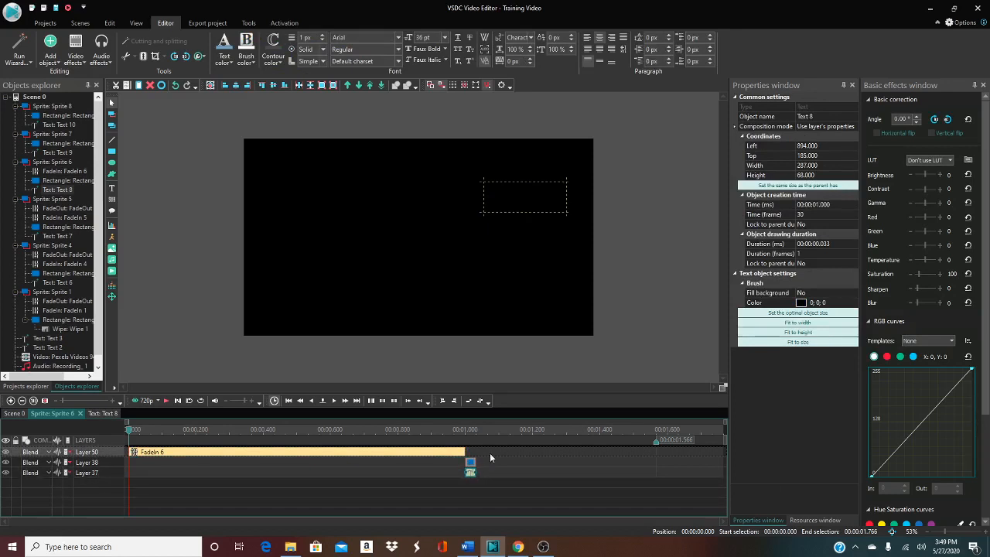
# Add a 1-second Fade out to the whole "Blogging" sprite and move it to start at about 1.57 seconds
pyautogui.rightClick(495, 451)
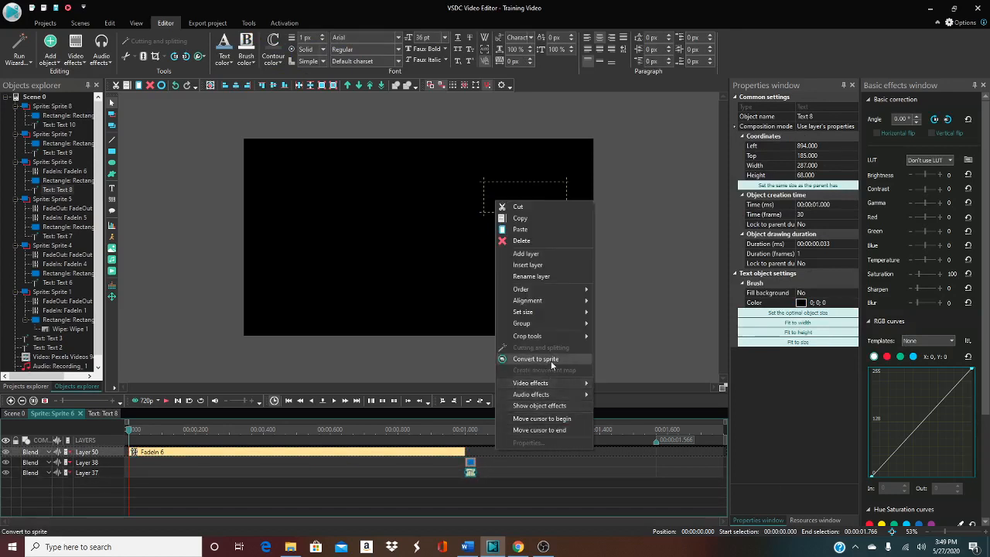
pyautogui.moveTo(550, 385)
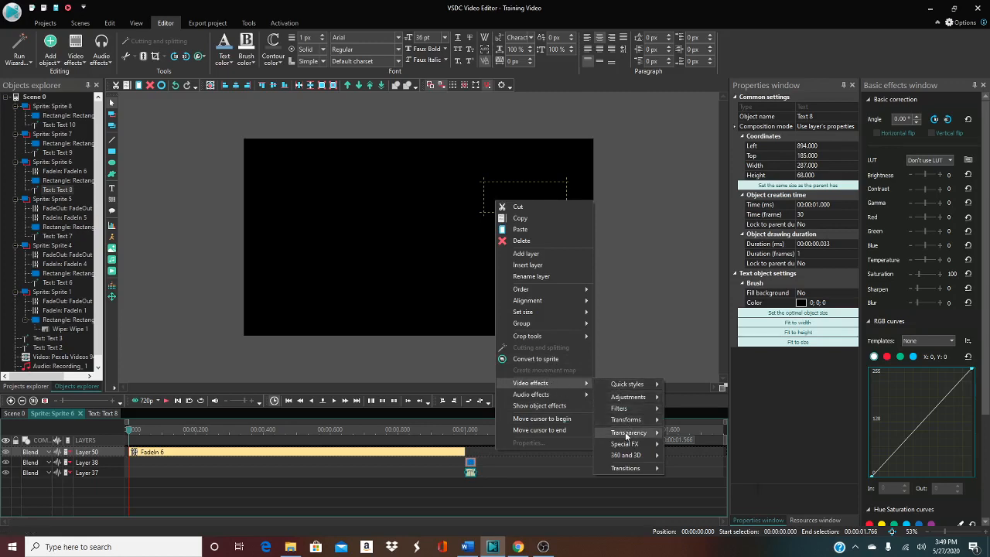
pyautogui.moveTo(640, 438)
pyautogui.click(695, 444)
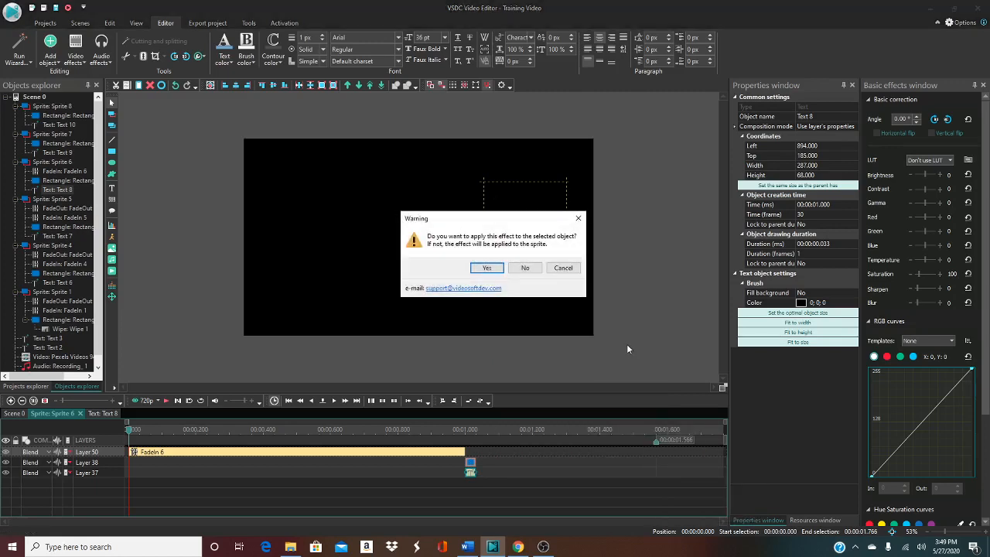
pyautogui.click(528, 269)
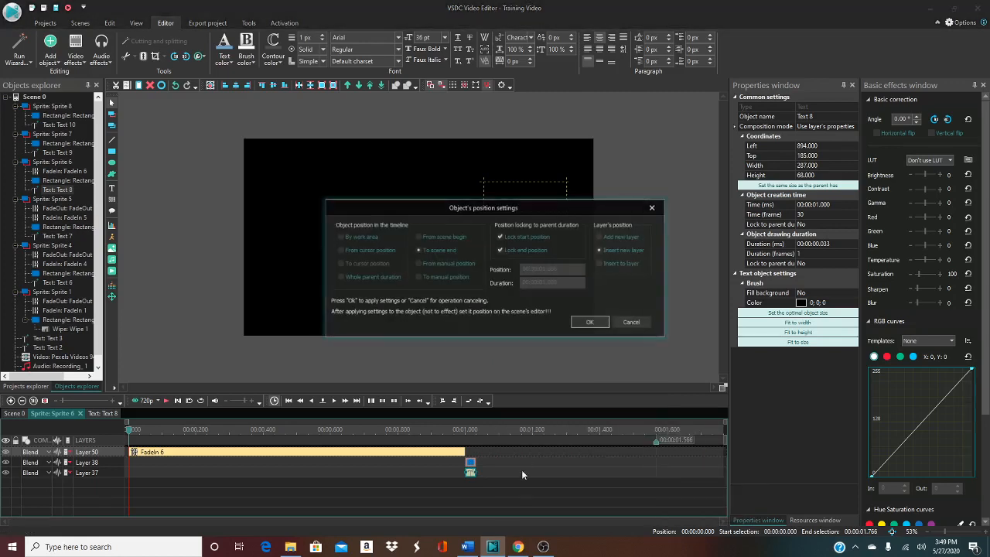
pyautogui.click(585, 323)
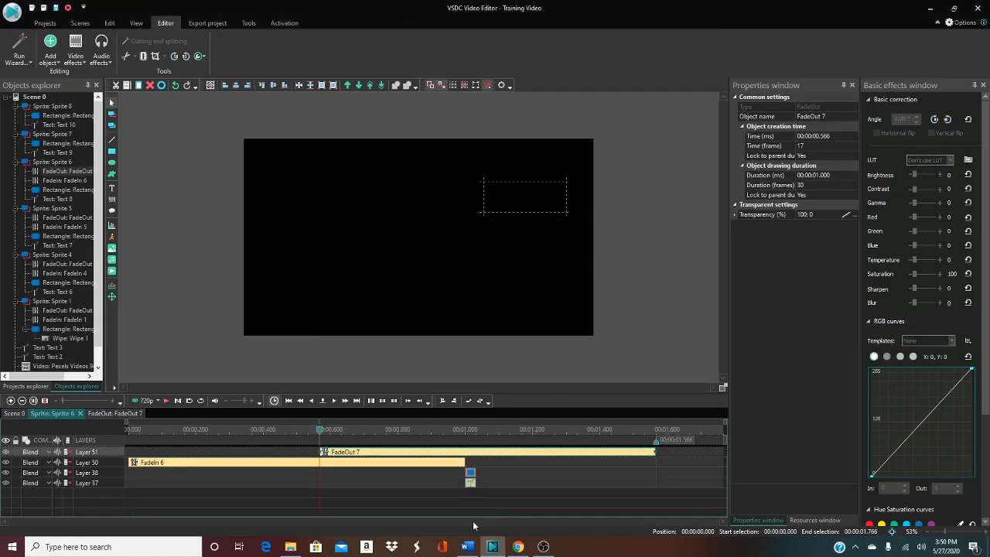
pyautogui.moveTo(397, 457); pyautogui.dragTo(630, 469)
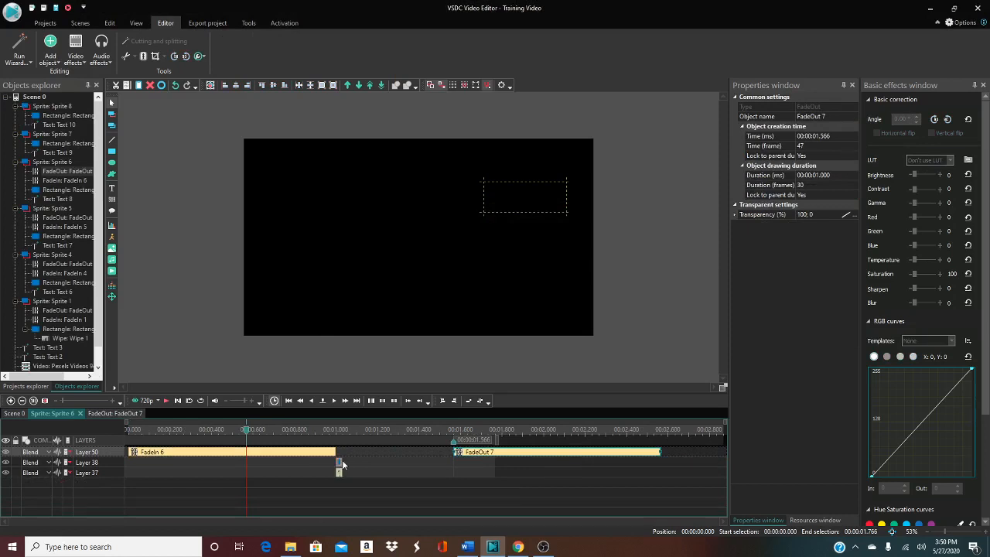
# Extend the "Blogging" rectangle and text to about 1.97 seconds each and move the Fade out directly after them, at about 2.97 seconds
pyautogui.moveTo(339, 461); pyautogui.dragTo(584, 468)
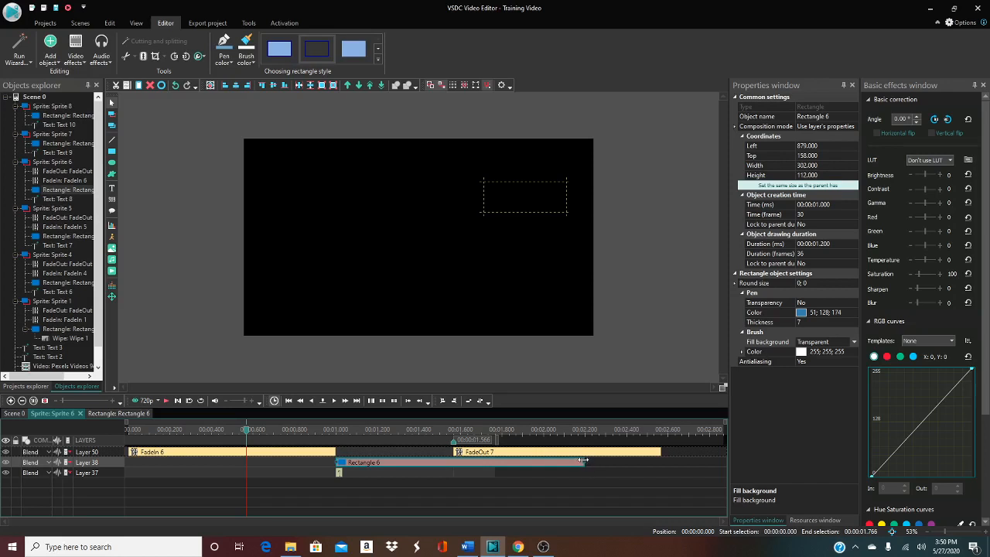
pyautogui.moveTo(587, 461); pyautogui.dragTo(689, 468)
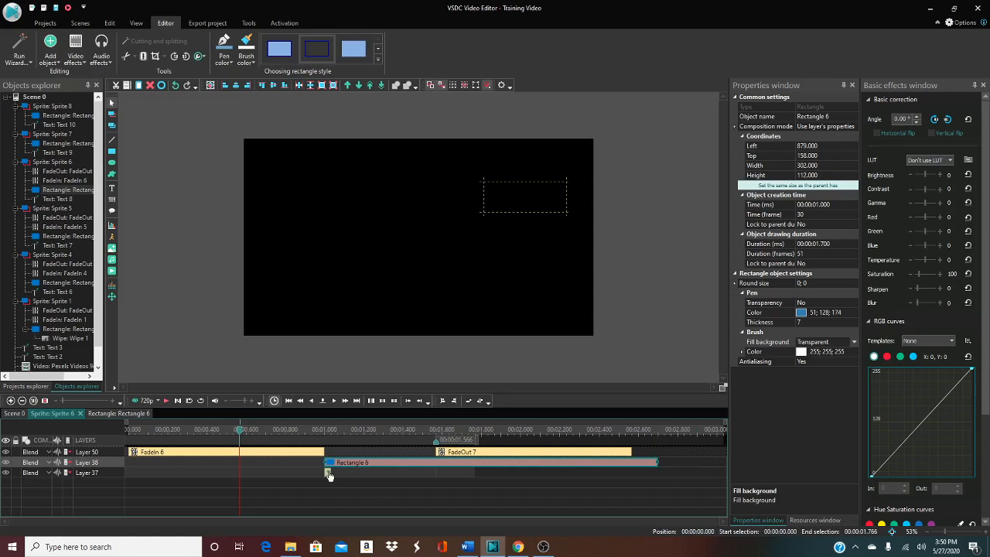
pyautogui.moveTo(328, 472); pyautogui.dragTo(689, 471)
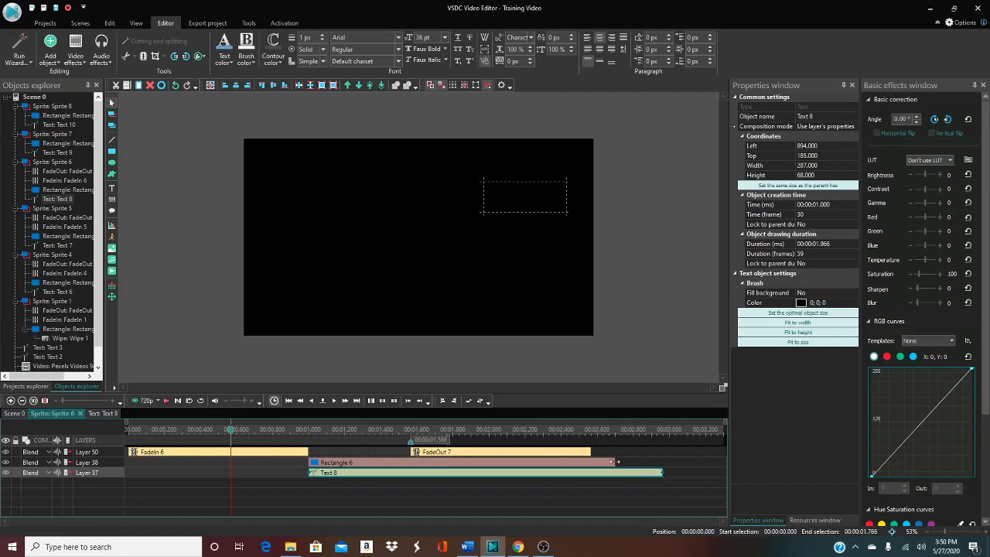
pyautogui.moveTo(616, 462); pyautogui.dragTo(662, 462)
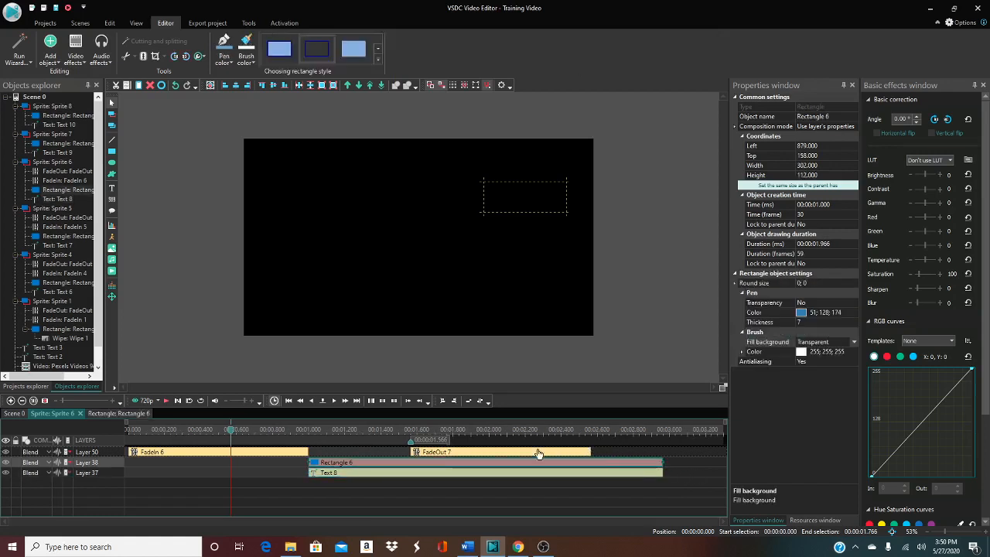
pyautogui.moveTo(488, 455); pyautogui.dragTo(649, 464)
pyautogui.moveTo(566, 463); pyautogui.dragTo(565, 454)
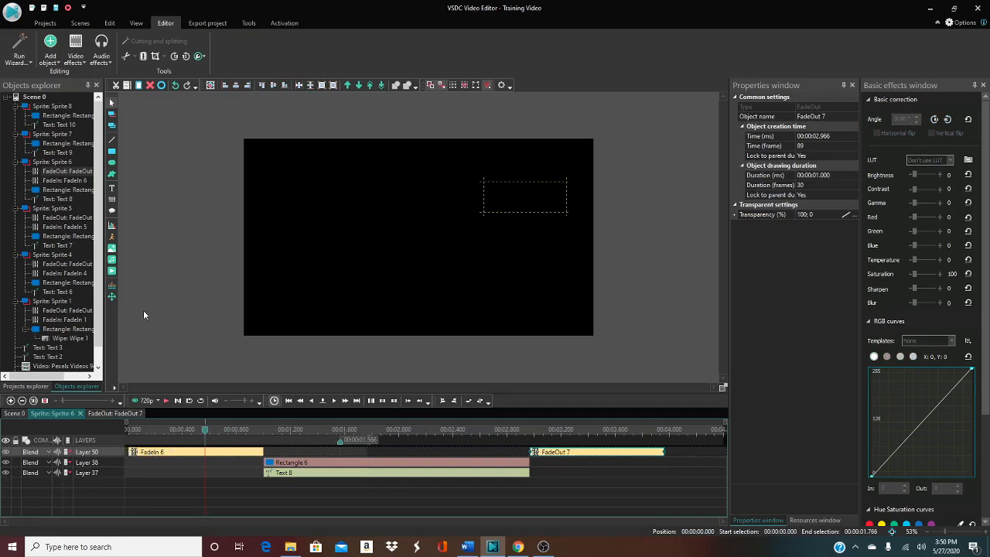
# Return to the main scene and play it from about 10.9 seconds to check the caption sequence
pyautogui.click(21, 415)
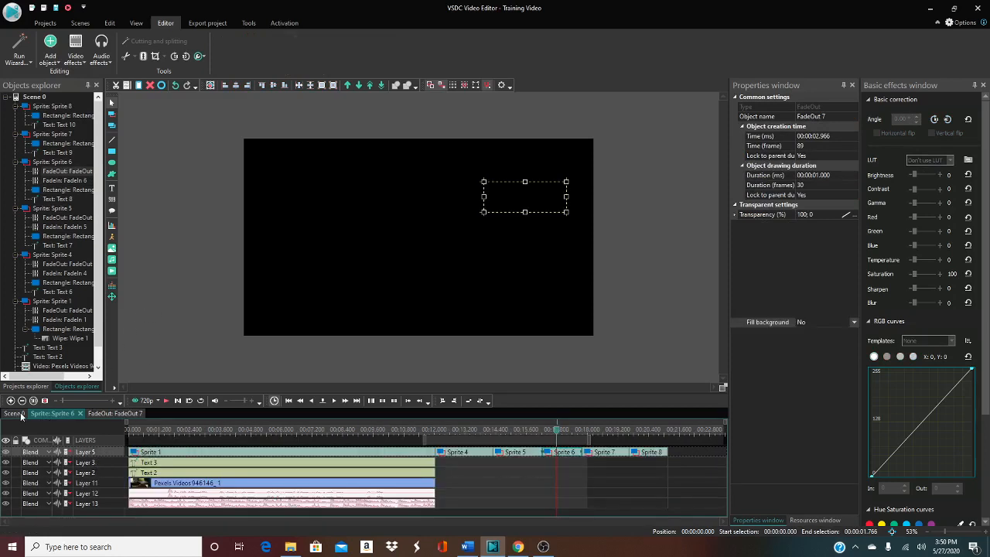
pyautogui.click(409, 435)
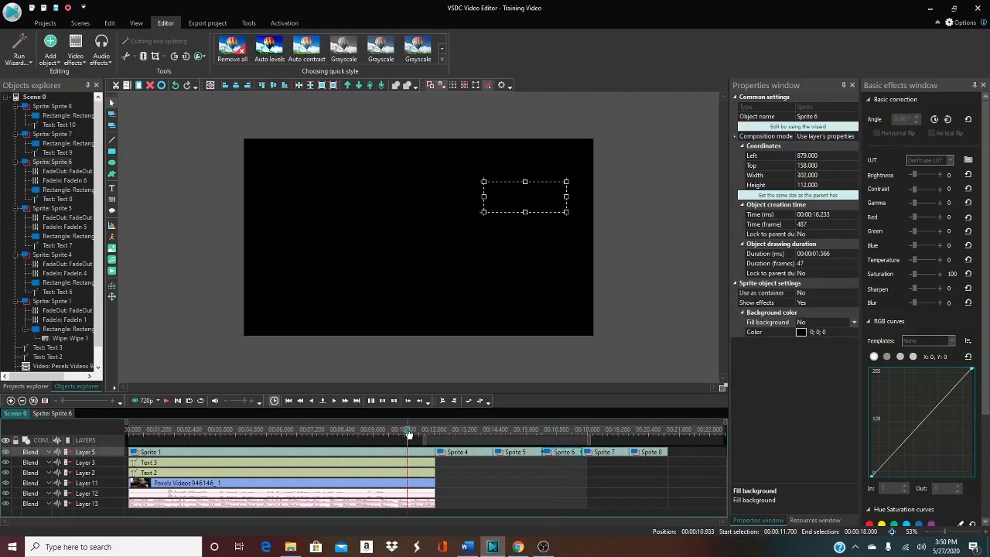
pyautogui.click(167, 402)
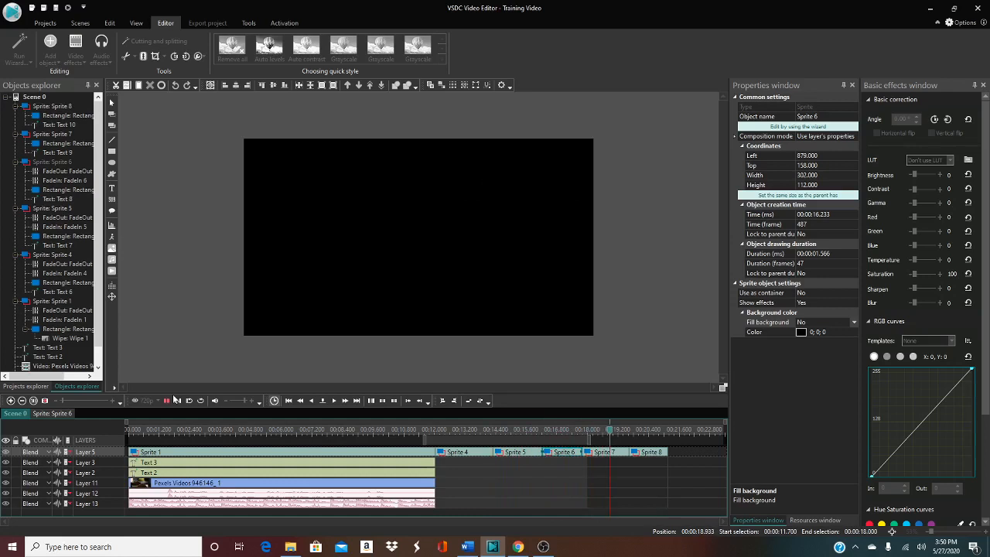
# Lengthen the "Blogging" Fade in to 2 seconds, move the rectangle and text directly after it, and extend them to about 2.17 seconds
pyautogui.doubleClick(562, 454)
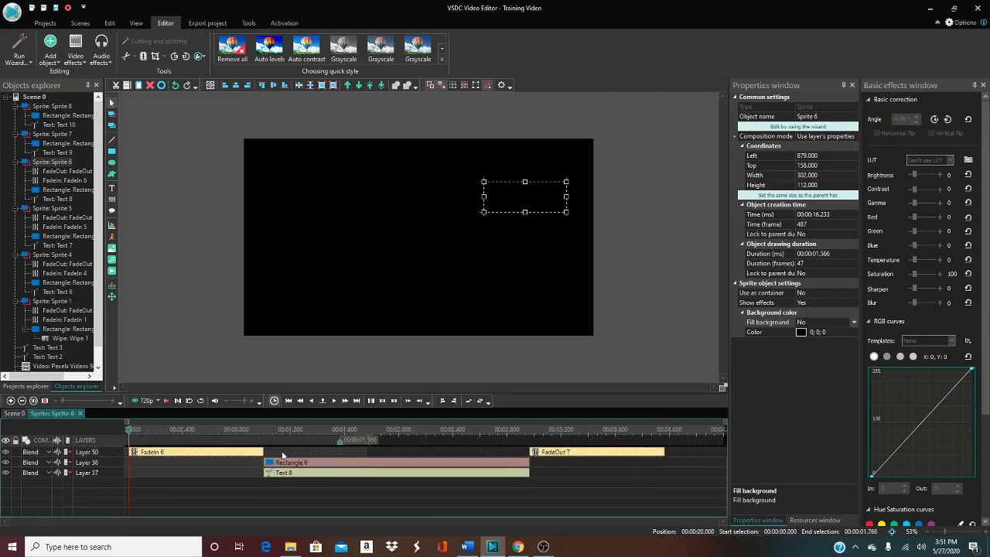
pyautogui.moveTo(263, 452); pyautogui.dragTo(399, 451)
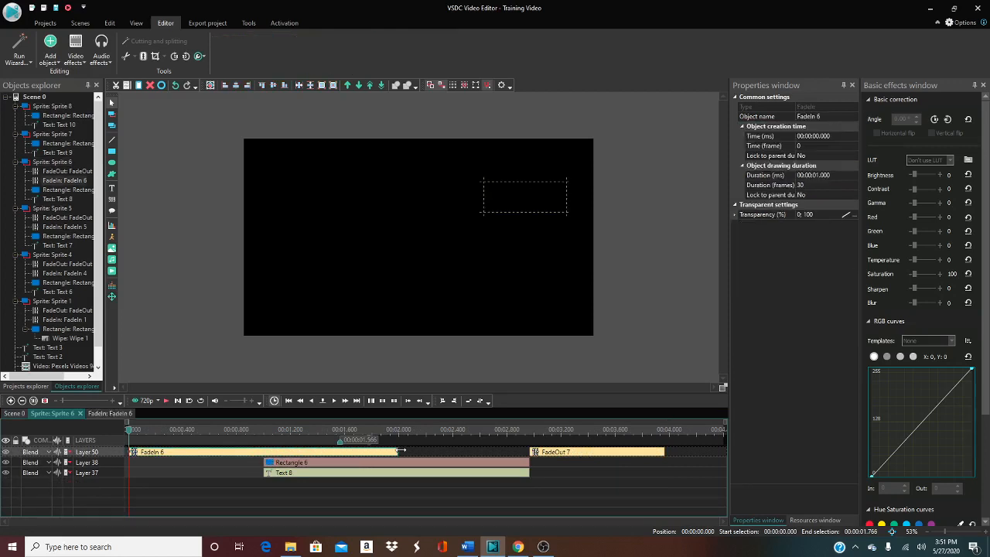
pyautogui.click(302, 463)
pyautogui.moveTo(302, 463); pyautogui.dragTo(410, 465)
pyautogui.moveTo(349, 474); pyautogui.dragTo(479, 473)
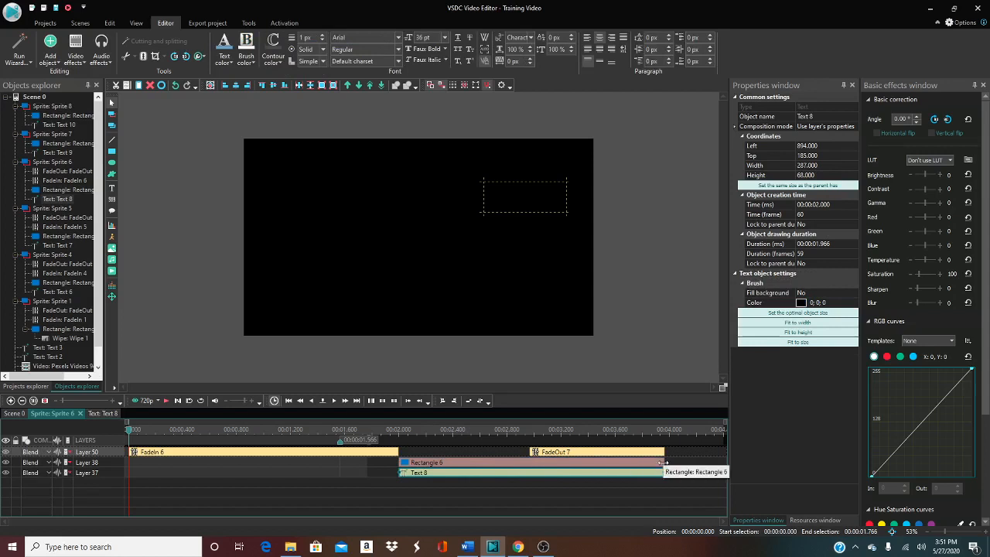
pyautogui.moveTo(664, 462)
pyautogui.mouseDown()
pyautogui.moveTo(687, 461)
pyautogui.moveTo(641, 472)
pyautogui.moveTo(665, 475)
pyautogui.moveTo(663, 462)
pyautogui.mouseUp()
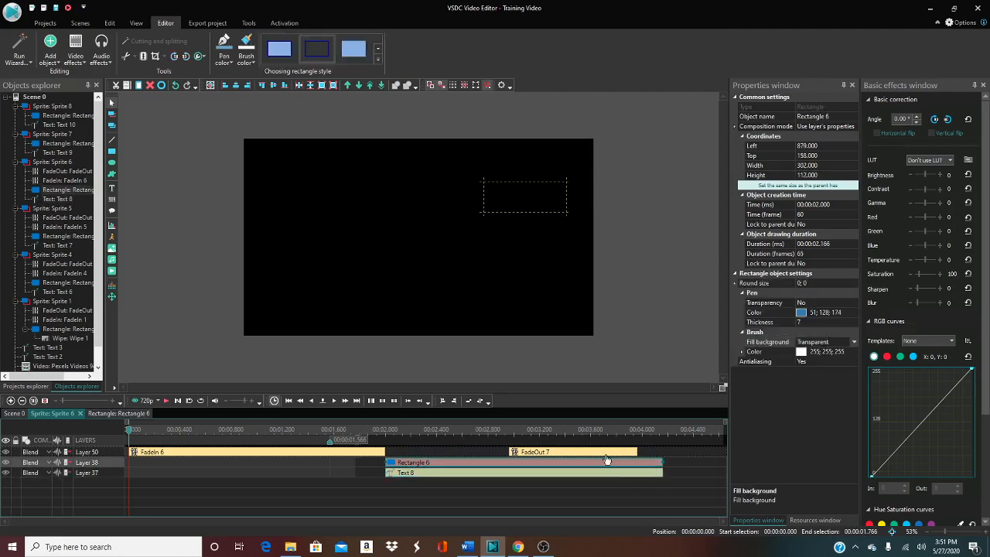
# Move the "Blogging" Fade out directly after its rectangle and text, at about 4.17 seconds, and open the "Customer Outreach" sprite from the main scene
pyautogui.moveTo(579, 452); pyautogui.dragTo(602, 458)
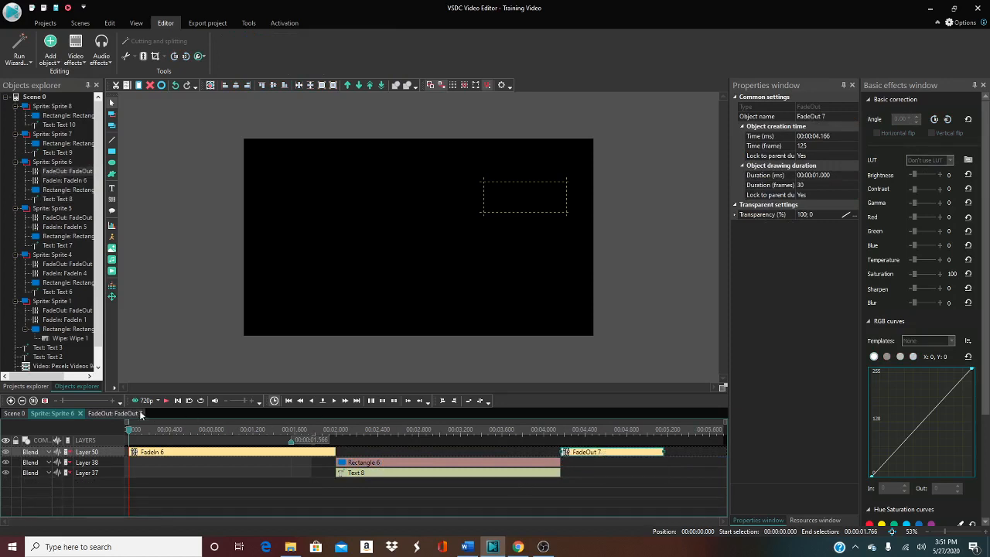
pyautogui.click(17, 414)
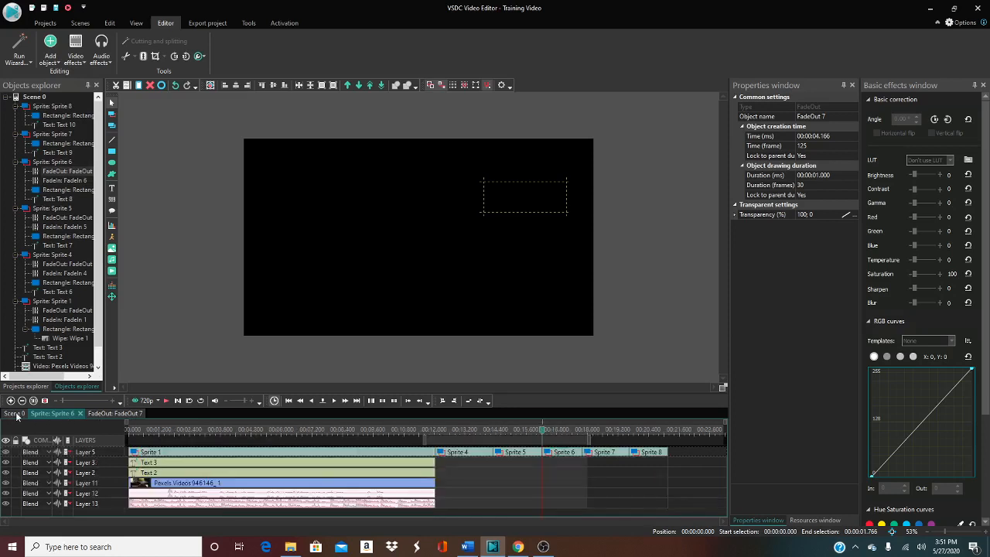
pyautogui.doubleClick(602, 454)
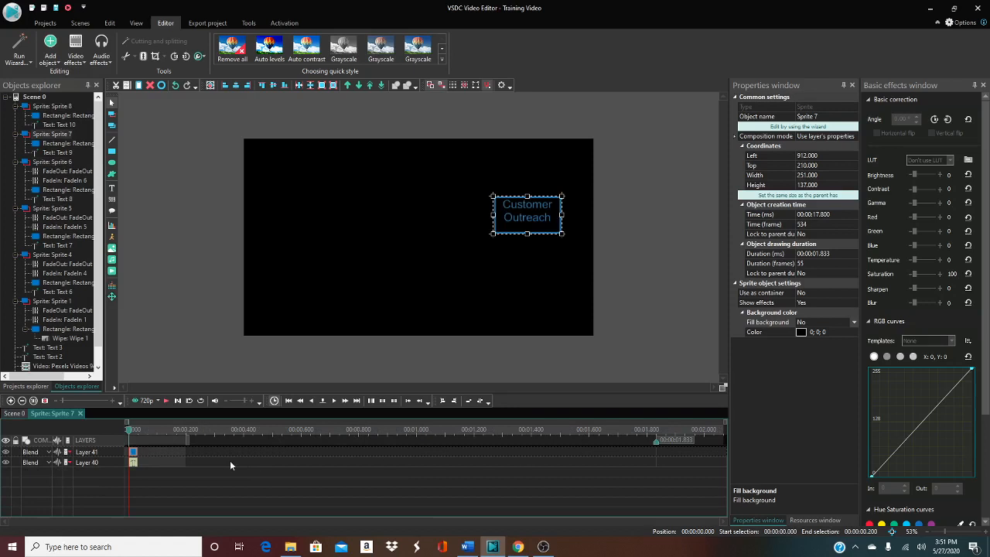
pyautogui.rightClick(162, 464)
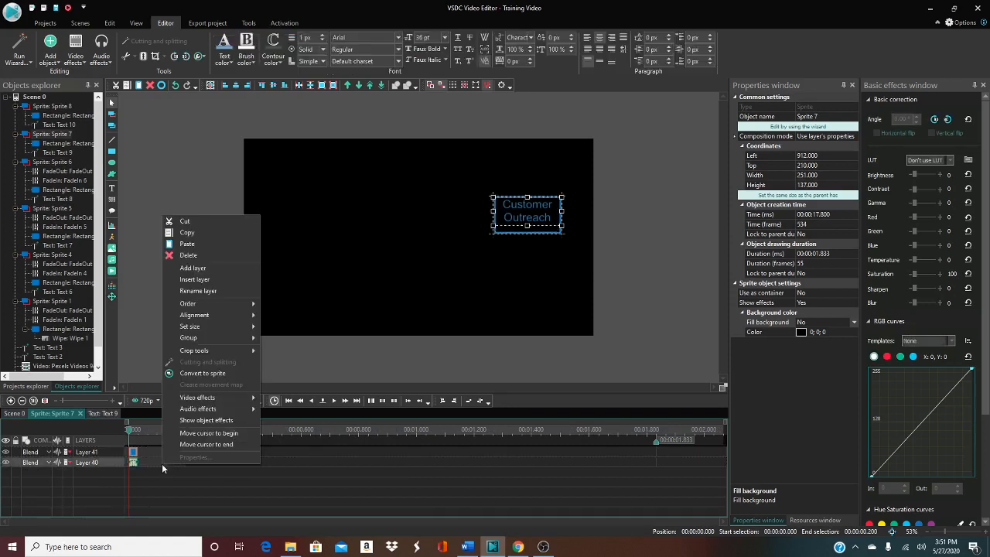
pyautogui.moveTo(233, 397)
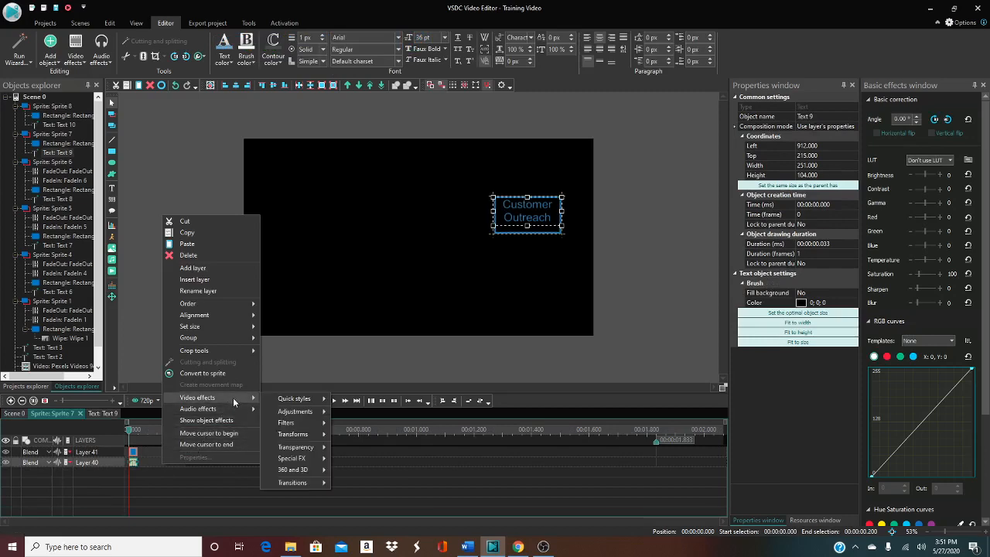
pyautogui.click(118, 501)
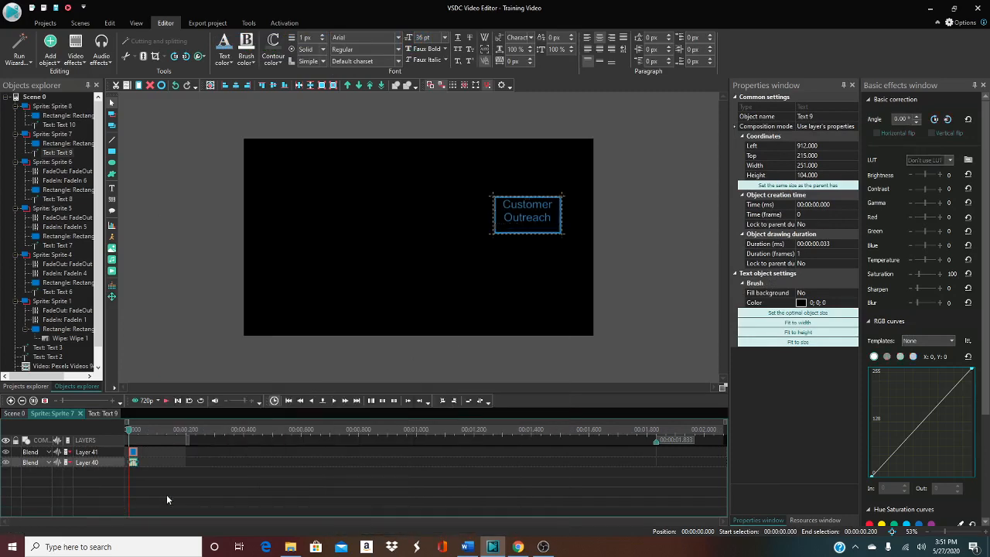
# Add a 1-second Fade in to the whole "Customer Outreach" sprite, starting at the scene's beginning
pyautogui.click(133, 453)
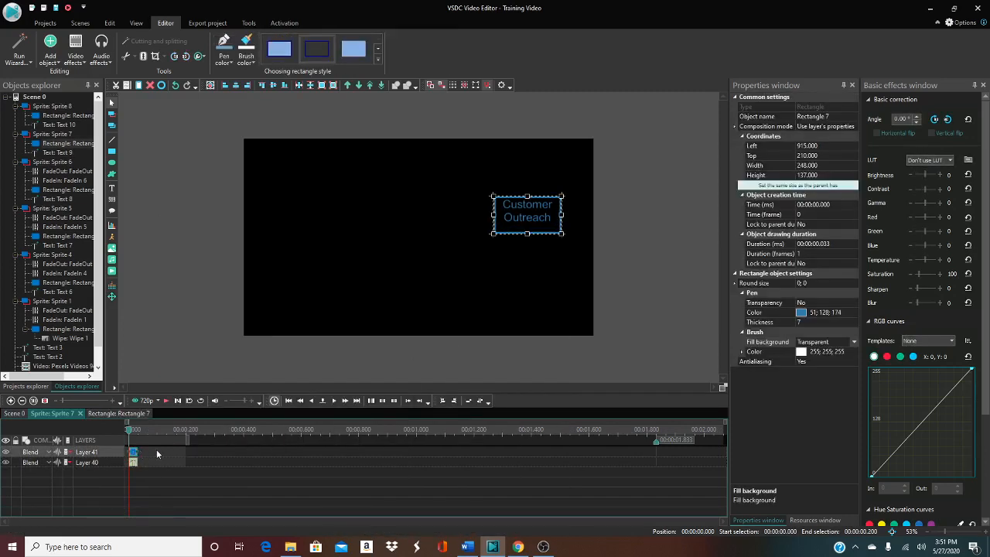
pyautogui.rightClick(157, 453)
pyautogui.moveTo(223, 385)
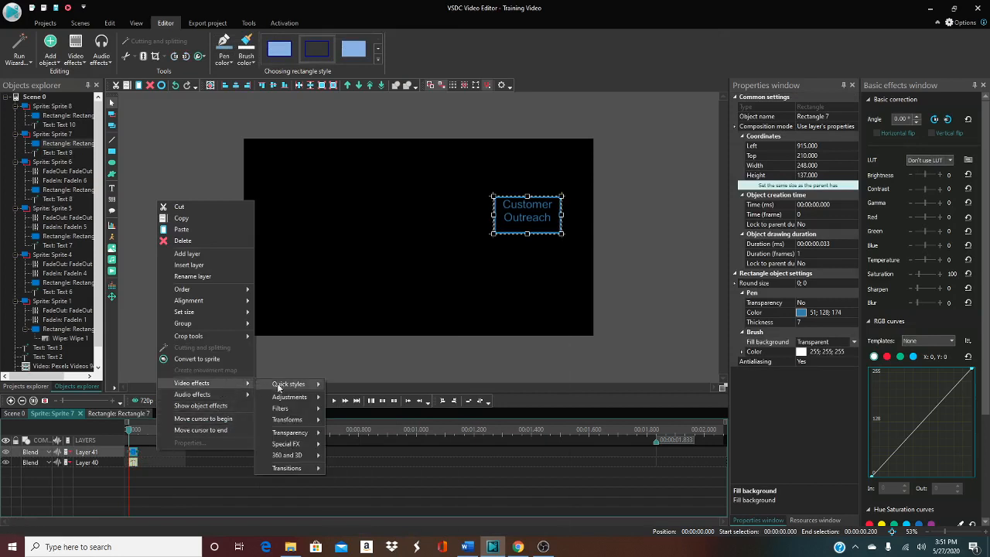
pyautogui.moveTo(307, 434)
pyautogui.click(351, 434)
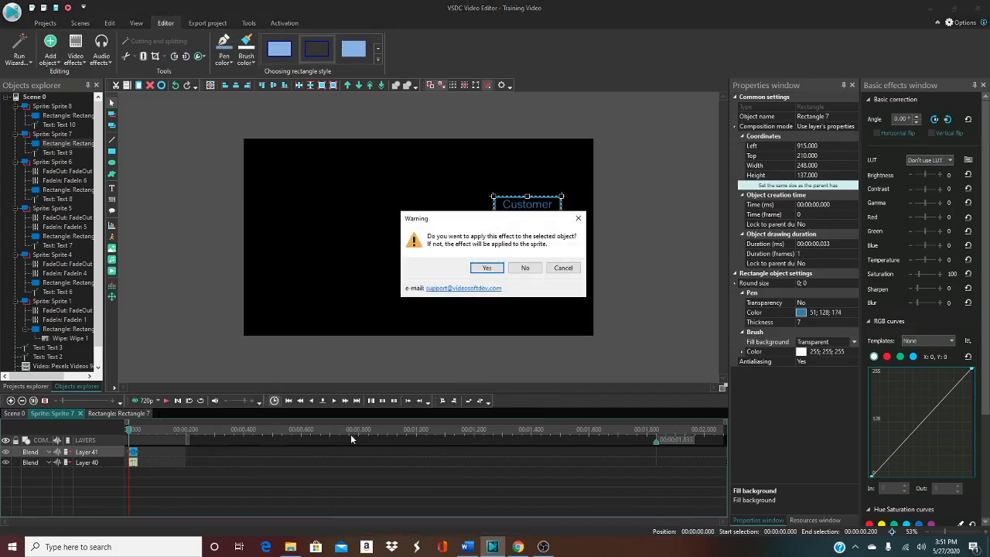
pyautogui.click(526, 268)
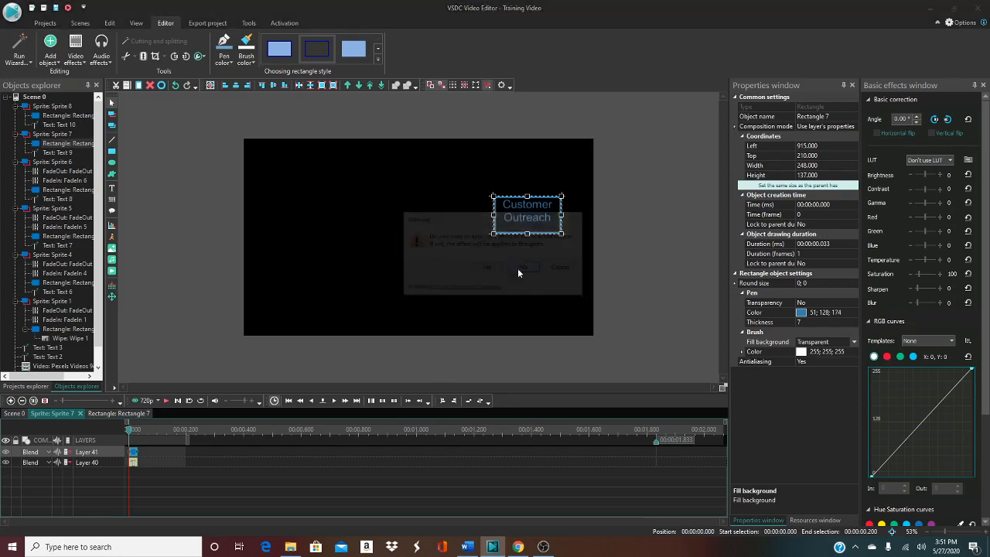
pyautogui.click(586, 321)
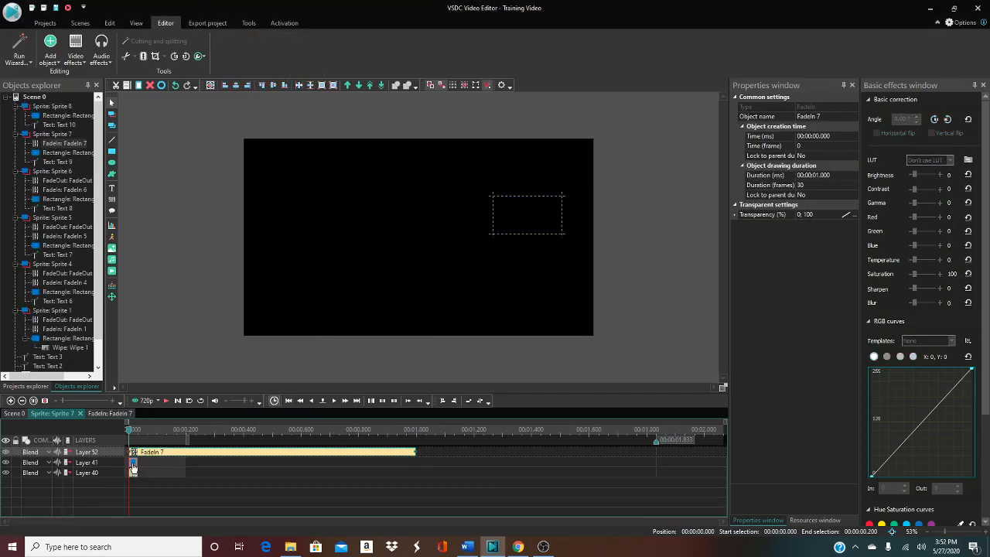
# Move the "Customer Outreach" rectangle and text directly after the Fade in, so both start at 1 second
pyautogui.moveTo(134, 463); pyautogui.dragTo(422, 463)
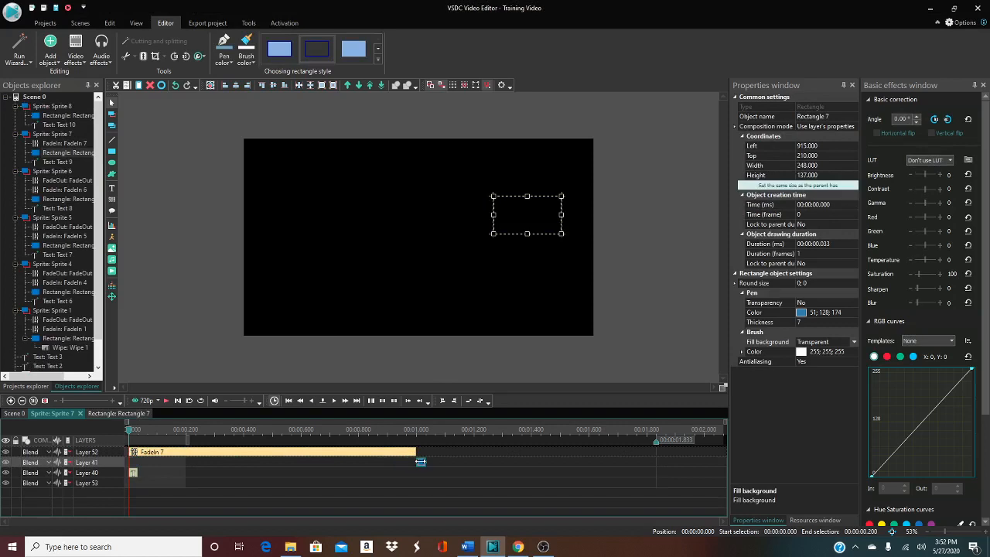
pyautogui.click(134, 473)
pyautogui.moveTo(418, 483); pyautogui.dragTo(439, 474)
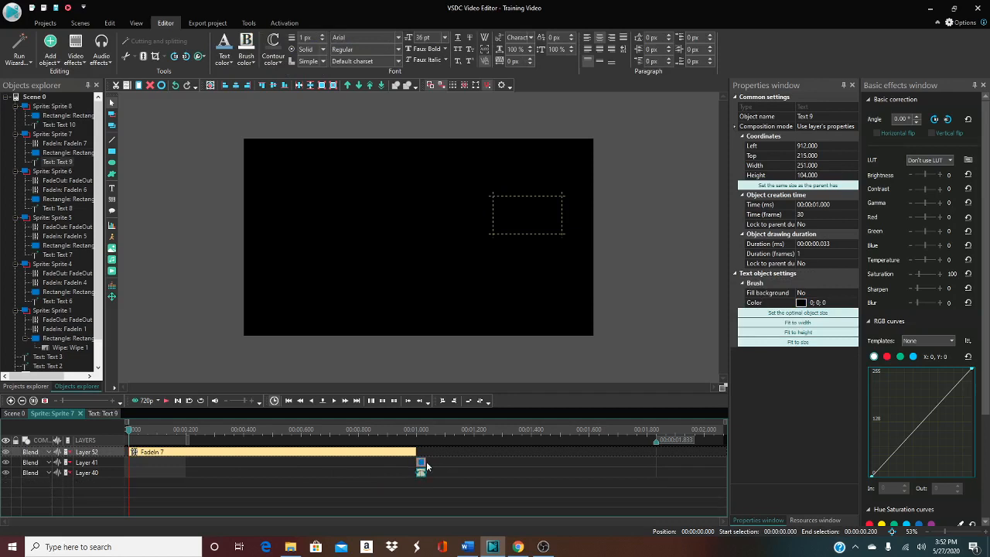
# Extend the "Customer Outreach" rectangle and text to about 1.67 seconds each
pyautogui.moveTo(424, 462); pyautogui.dragTo(726, 465)
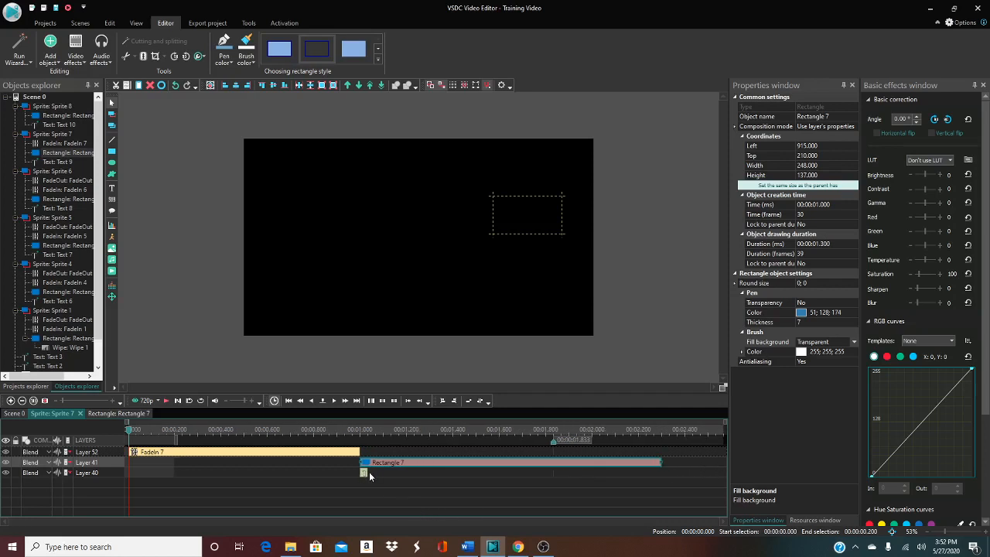
pyautogui.moveTo(364, 472); pyautogui.dragTo(662, 481)
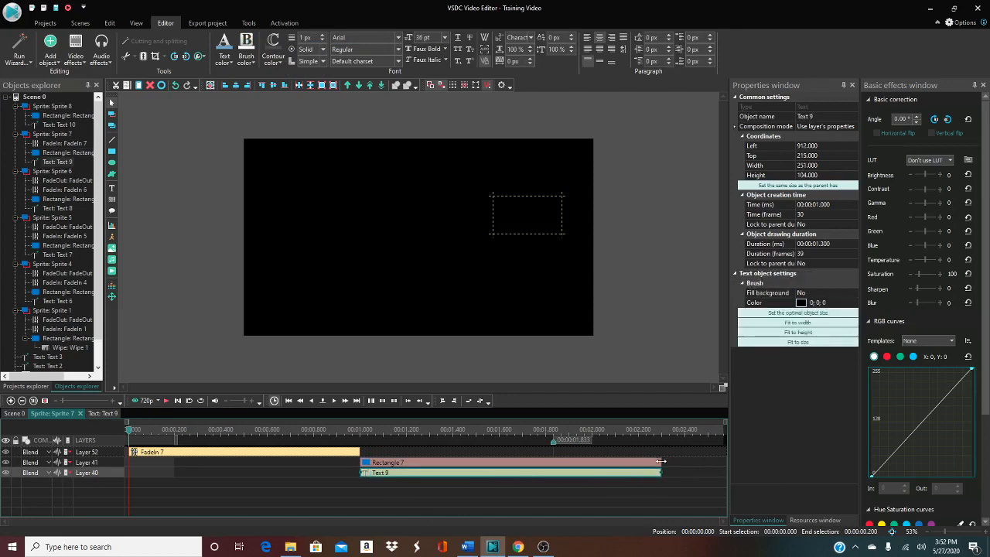
pyautogui.click(662, 462)
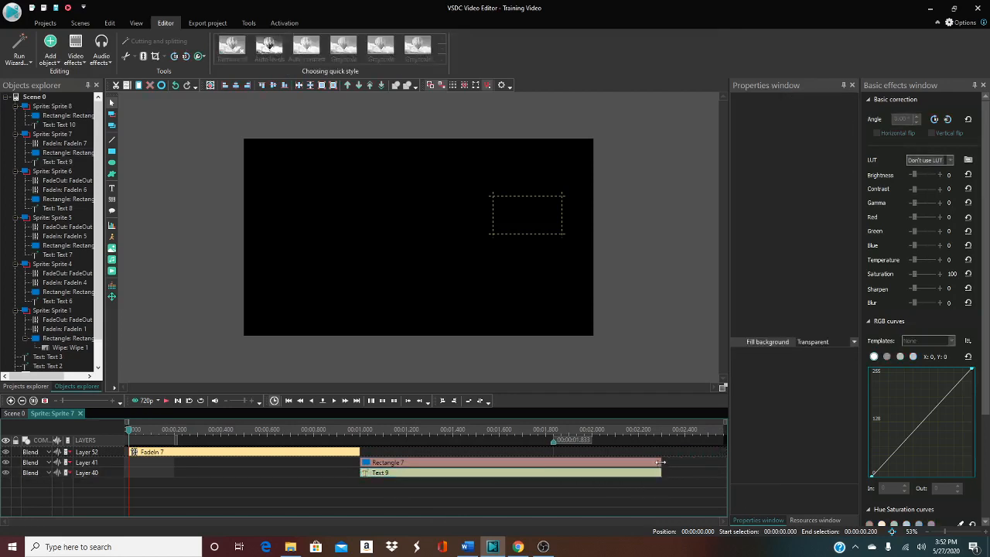
pyautogui.moveTo(661, 462); pyautogui.dragTo(724, 460)
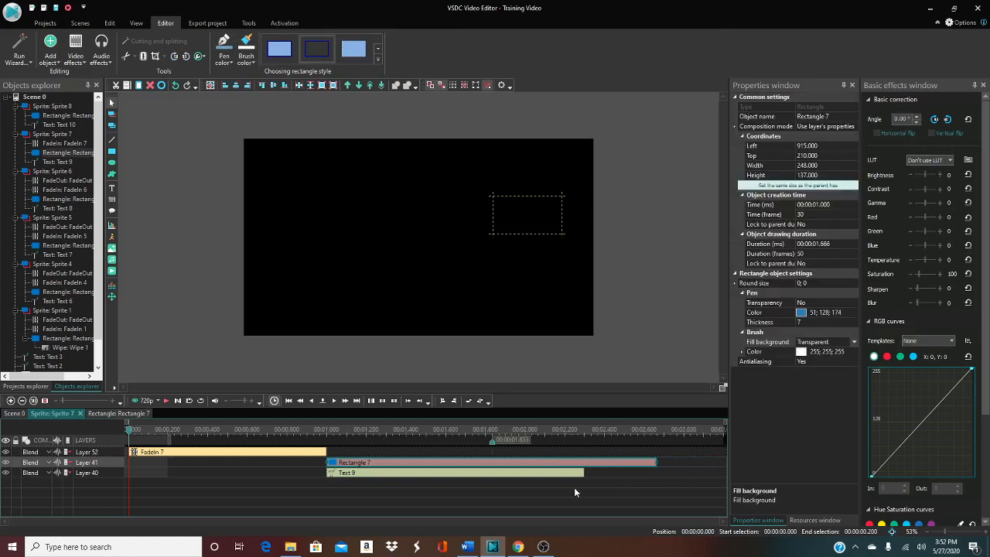
pyautogui.moveTo(587, 471); pyautogui.dragTo(656, 472)
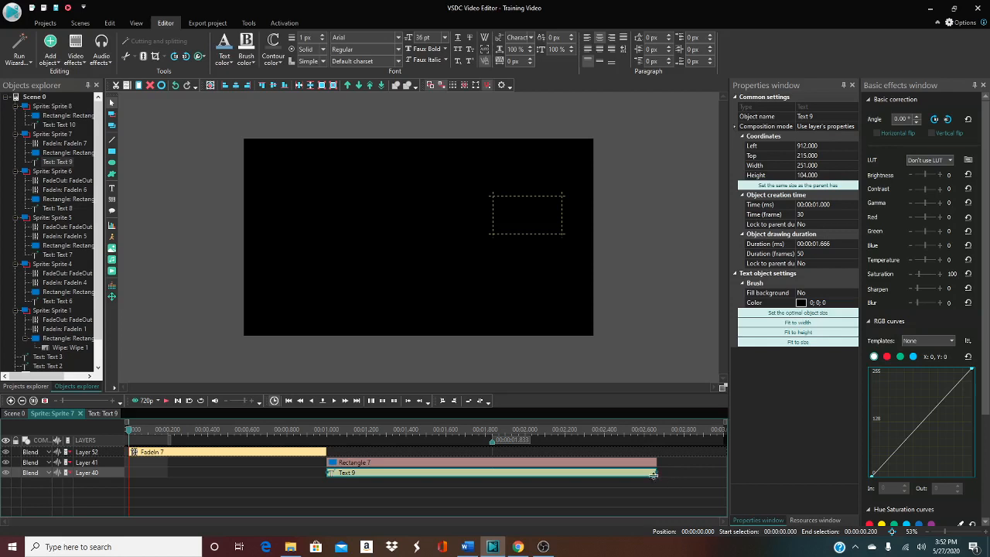
# Add a 1-second Fade out to the whole "Customer Outreach" sprite, positioned to the scene end on a new layer
pyautogui.rightClick(667, 451)
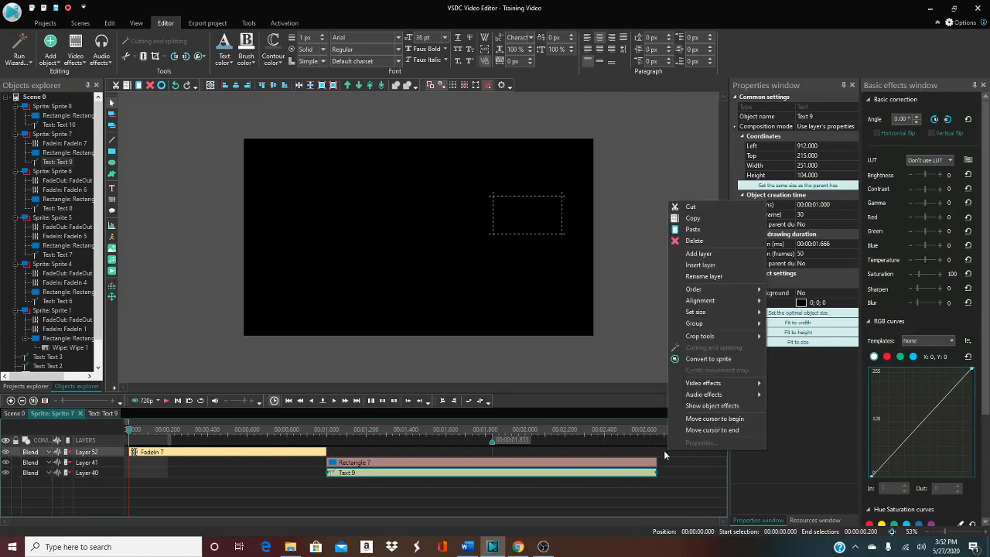
pyautogui.click(614, 467)
pyautogui.click(630, 463)
pyautogui.rightClick(636, 463)
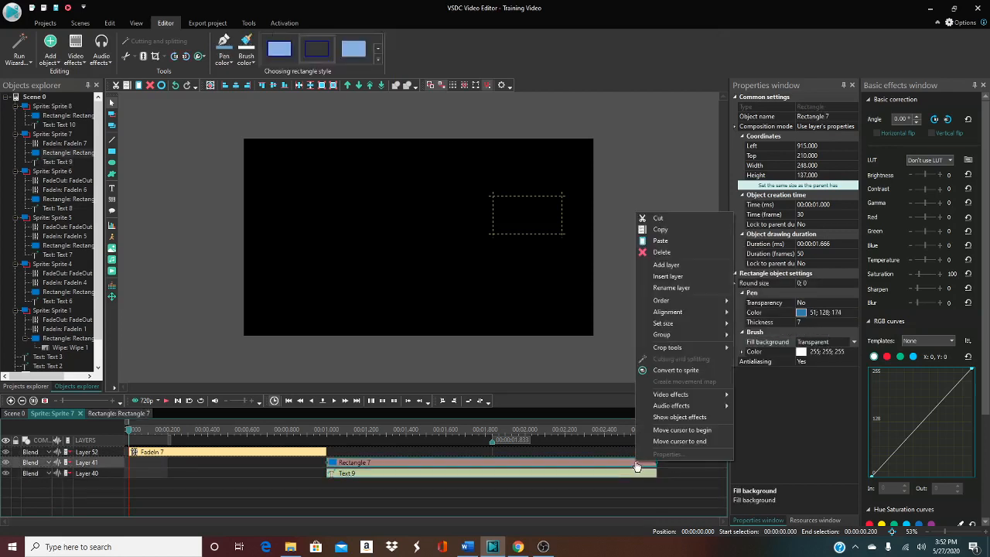
pyautogui.moveTo(708, 397)
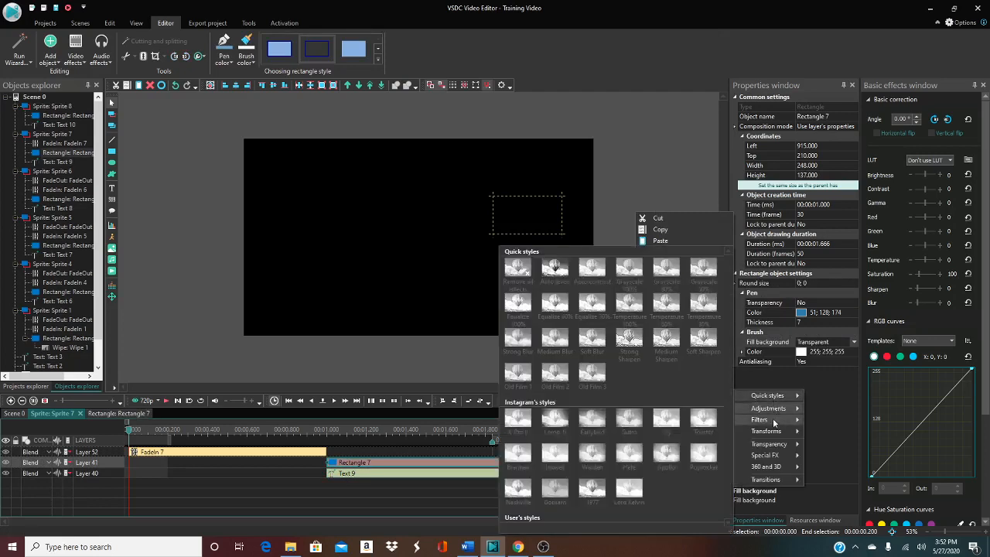
pyautogui.moveTo(770, 445)
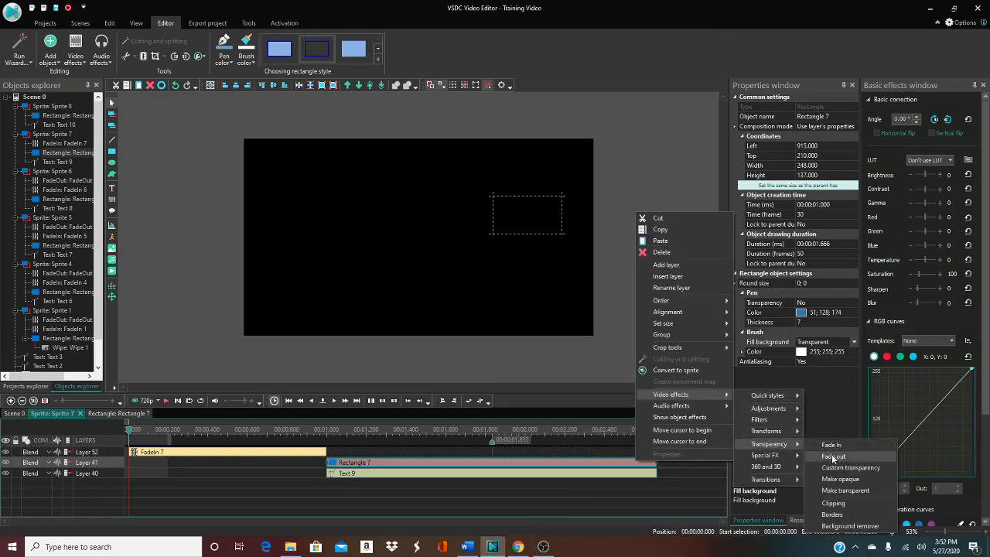
pyautogui.click(807, 454)
pyautogui.click(527, 270)
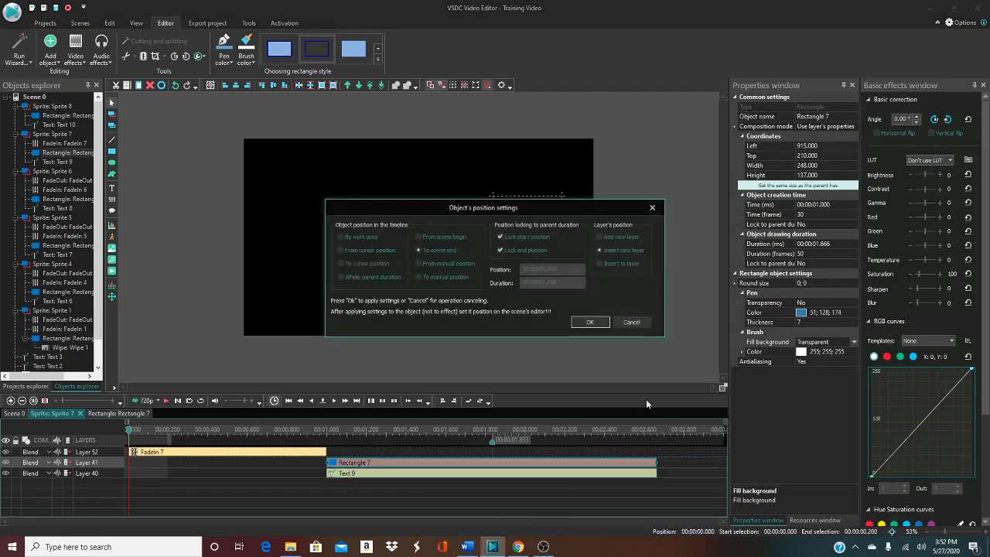
pyautogui.click(590, 322)
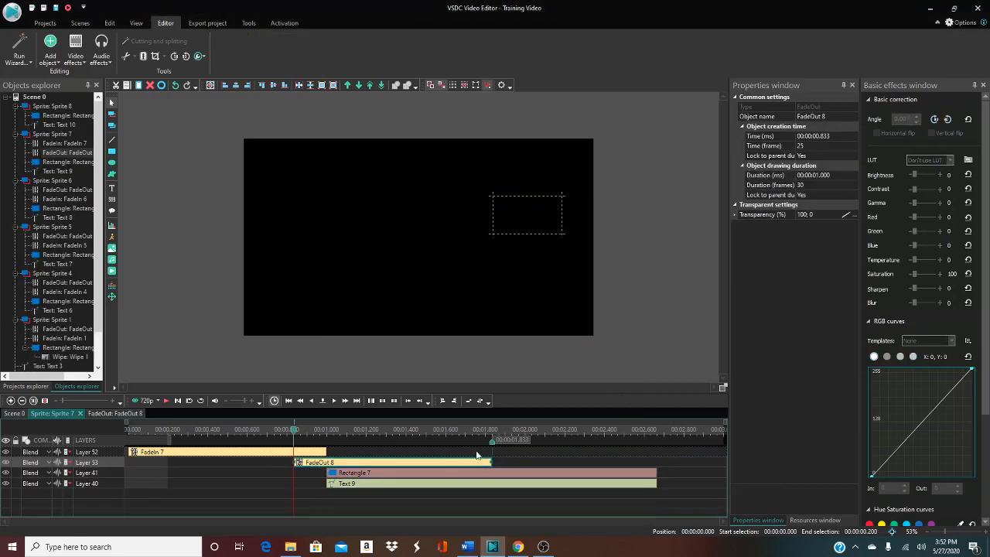
# Move the "Customer Outreach" Fade out directly after the rectangle and text, at about 2.67 seconds, and return to the main scene
pyautogui.moveTo(358, 470); pyautogui.dragTo(624, 458)
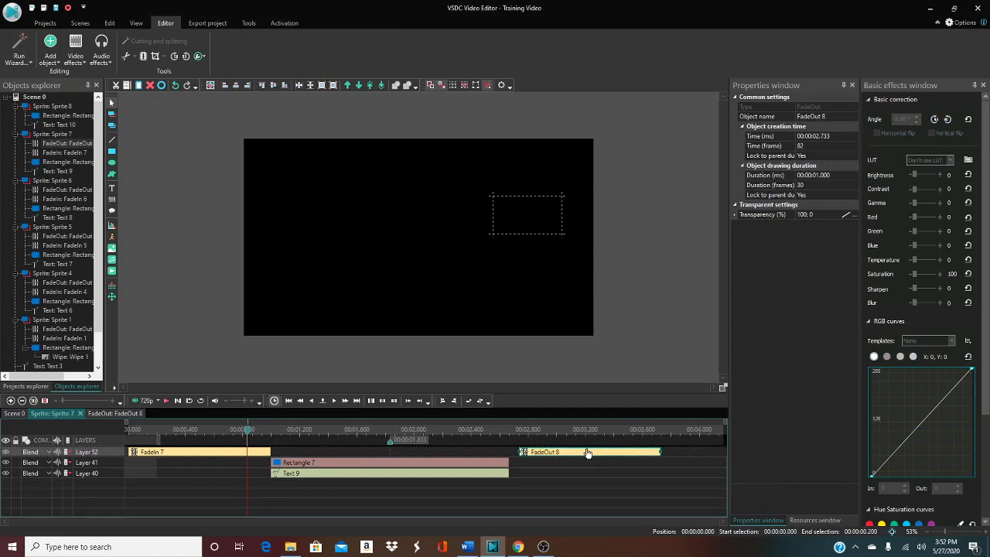
pyautogui.moveTo(560, 451); pyautogui.dragTo(547, 455)
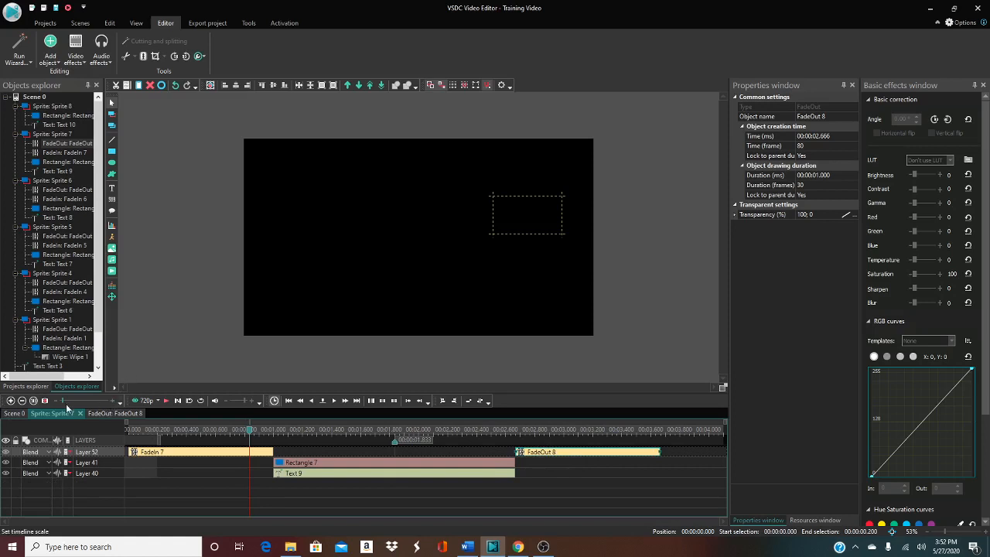
pyautogui.click(16, 415)
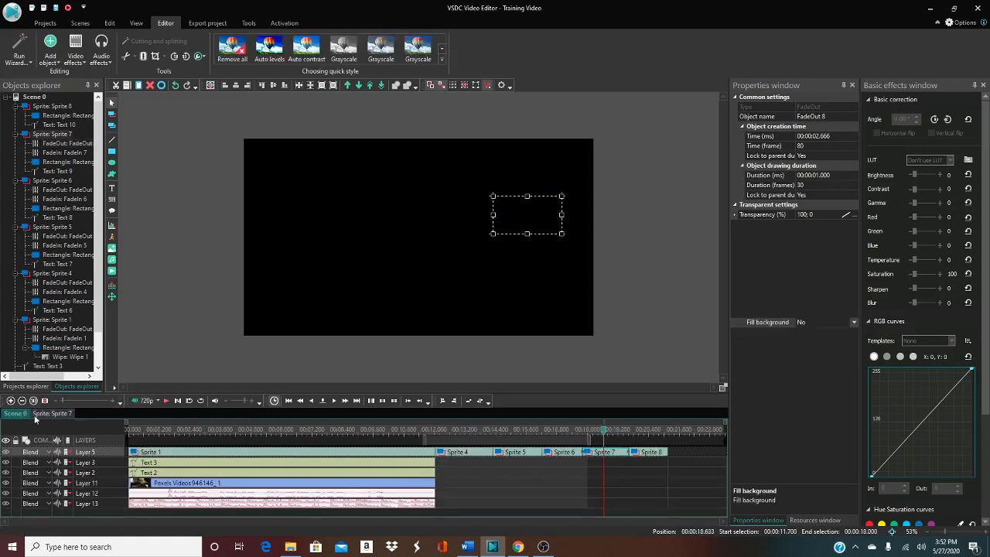
# Open the "AND MORE..." sprite and add a 1-second Fade in to the whole sprite from the scene's beginning
pyautogui.click(608, 451)
pyautogui.doubleClick(646, 453)
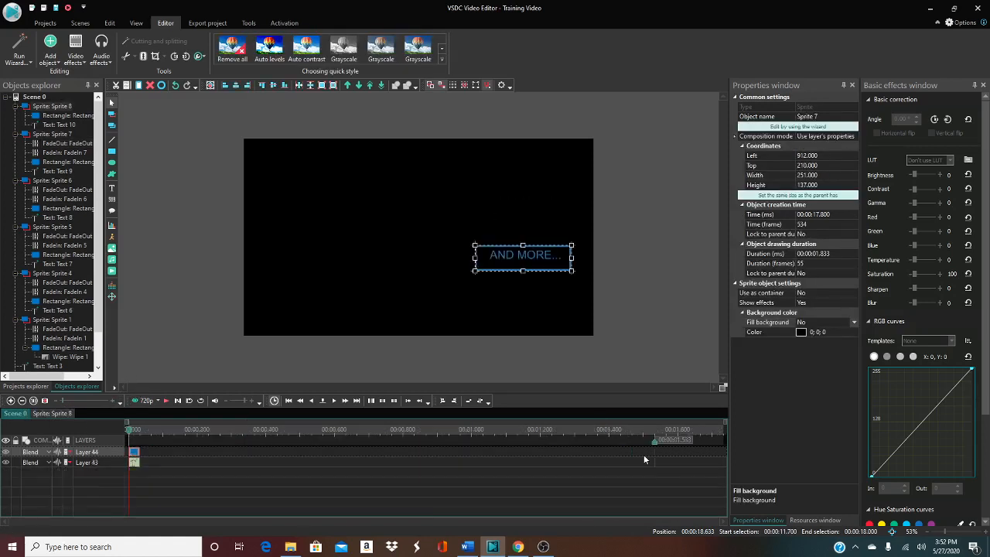
pyautogui.click(135, 453)
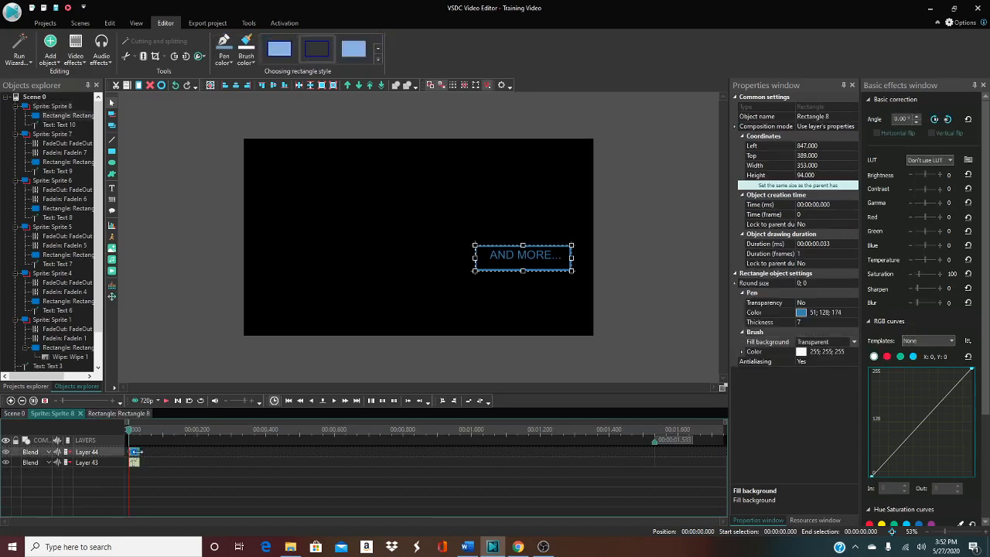
pyautogui.rightClick(137, 453)
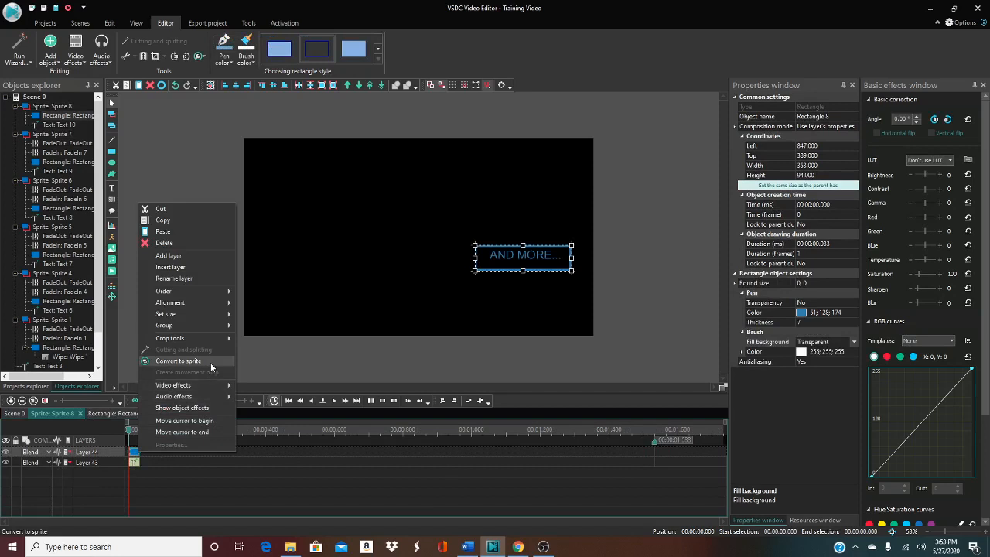
pyautogui.moveTo(196, 386)
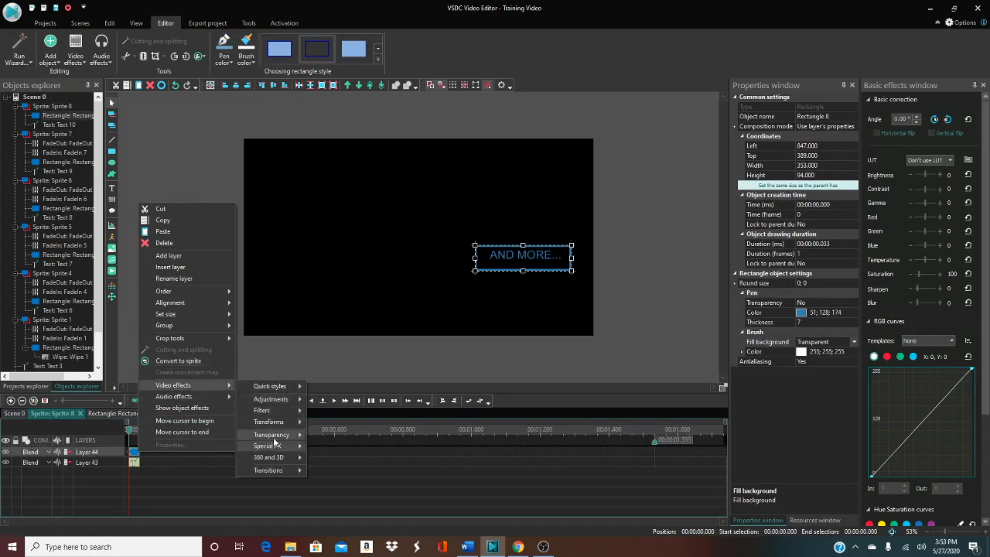
pyautogui.moveTo(286, 435)
pyautogui.click(351, 440)
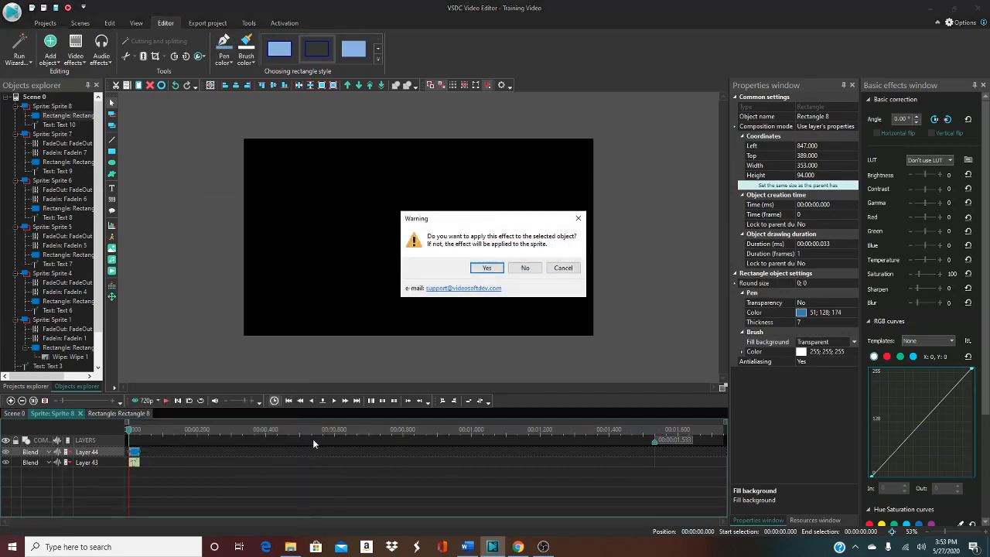
pyautogui.click(523, 268)
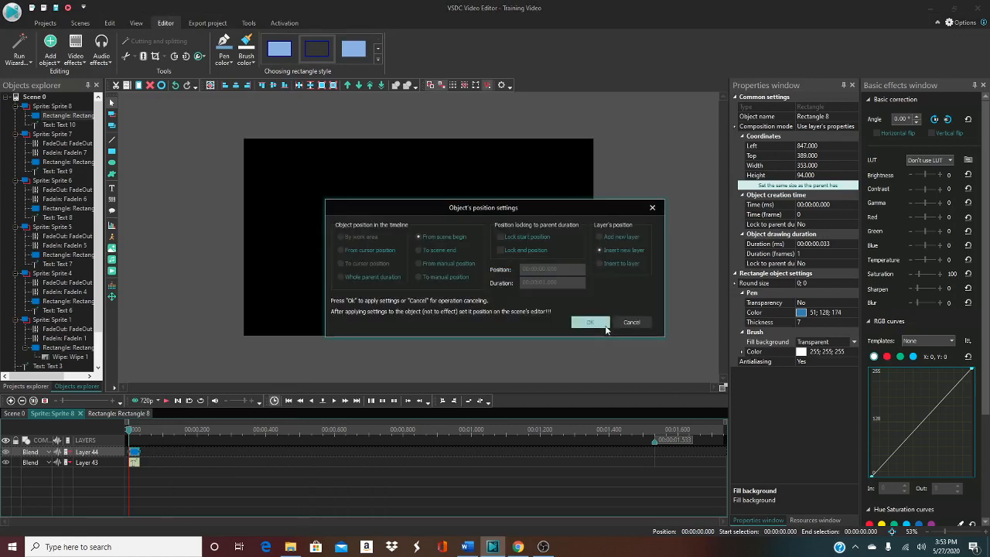
pyautogui.click(606, 330)
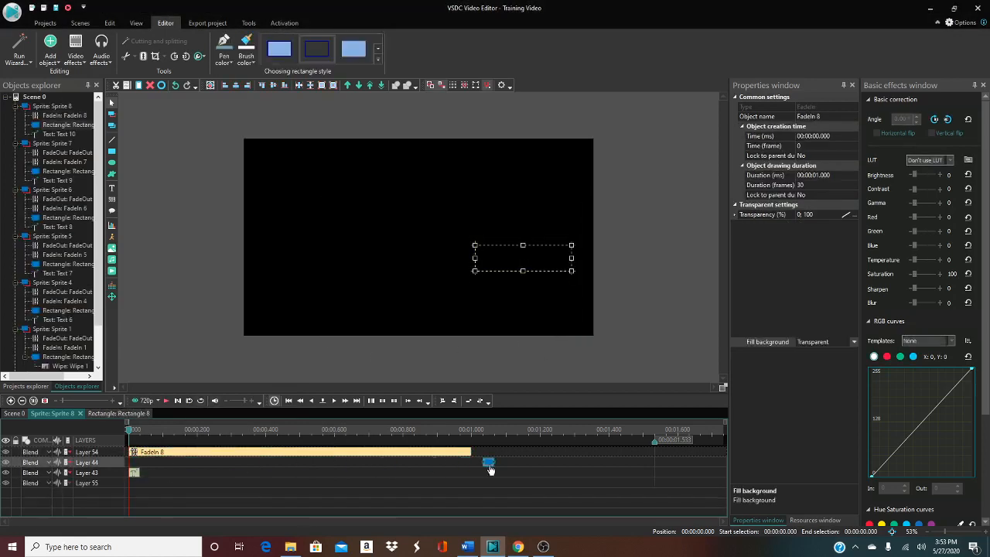
# Start the "AND MORE..." rectangle and text right after the Fade in, at 1 second, and extend both to 1.4 seconds
pyautogui.moveTo(489, 468)
pyautogui.mouseDown()
pyautogui.moveTo(465, 467)
pyautogui.moveTo(477, 464)
pyautogui.mouseUp()
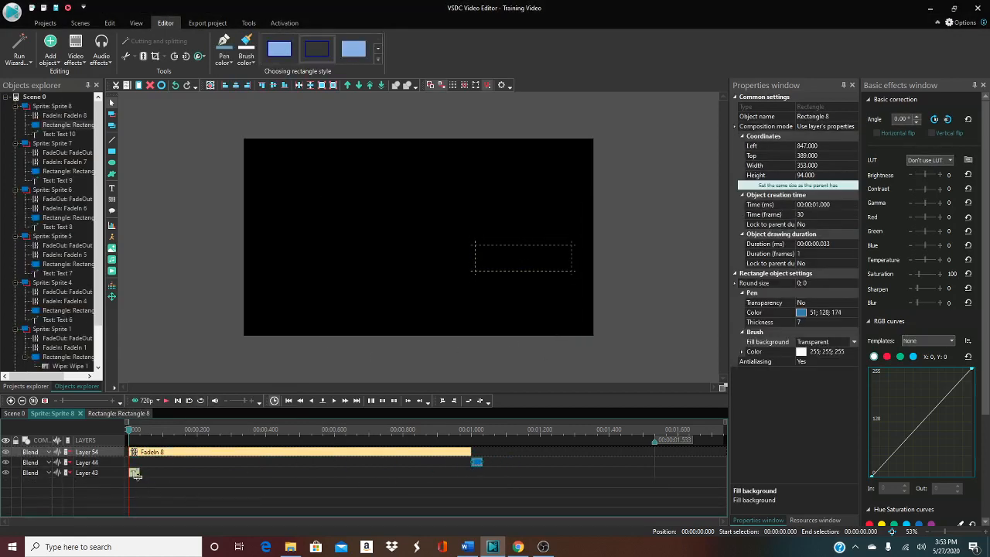
pyautogui.moveTo(134, 477); pyautogui.dragTo(480, 495)
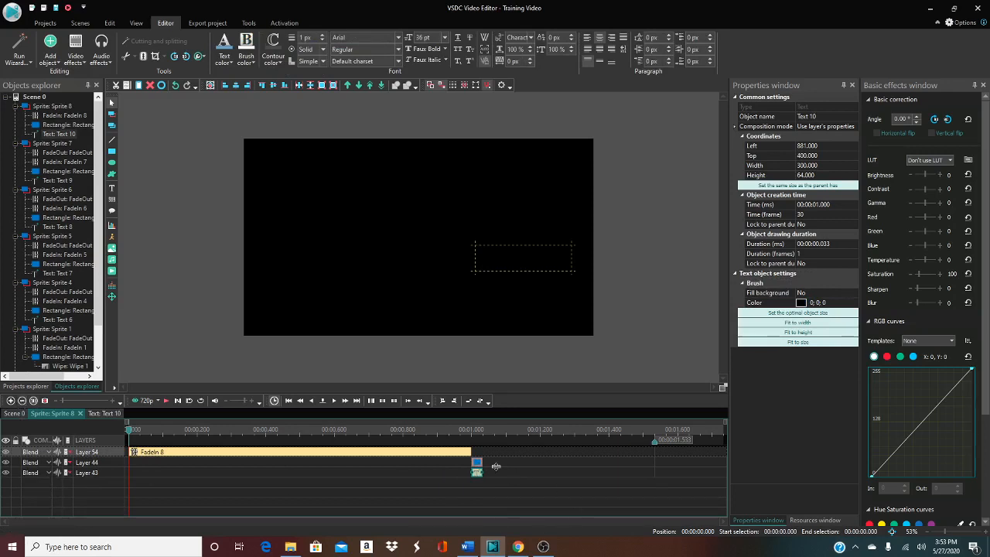
pyautogui.moveTo(482, 462); pyautogui.dragTo(713, 465)
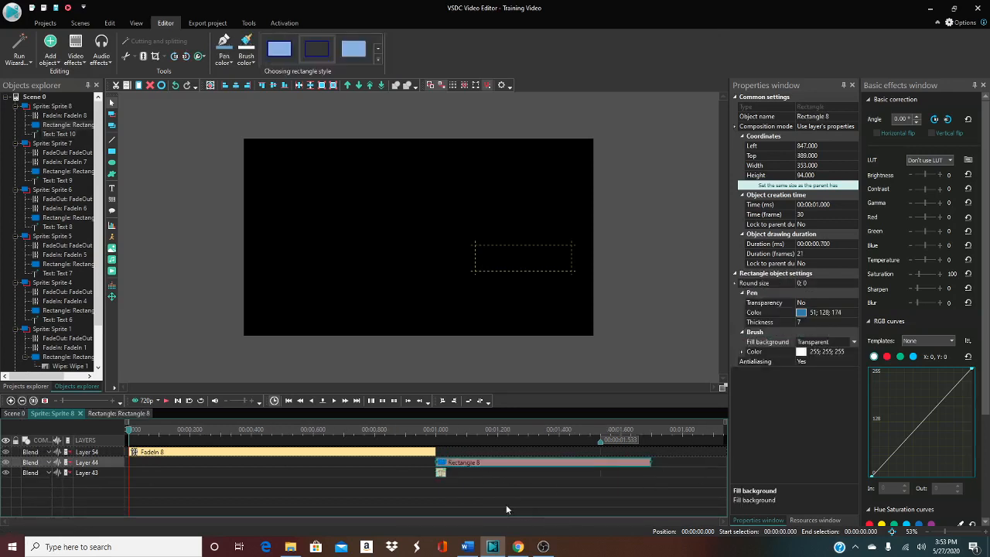
pyautogui.moveTo(444, 472); pyautogui.dragTo(651, 473)
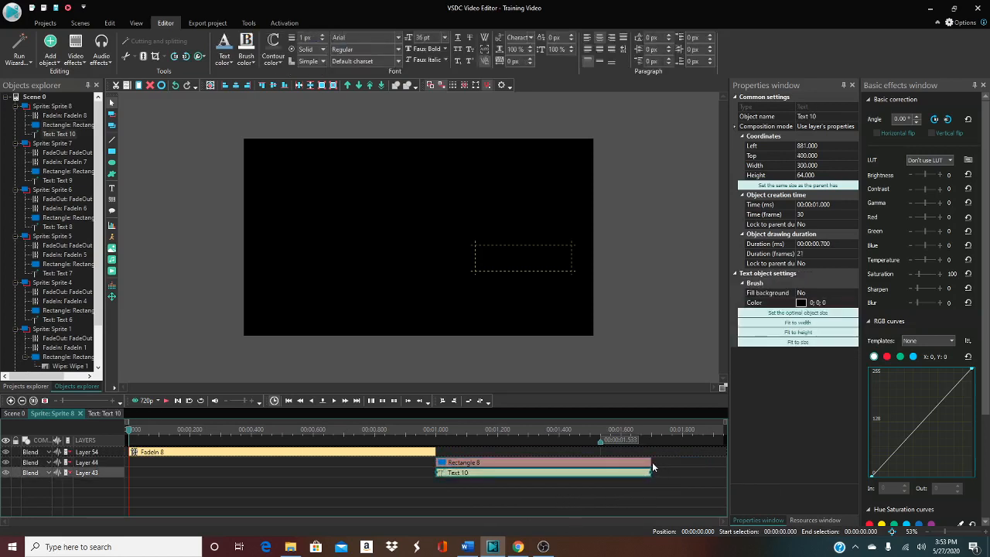
pyautogui.moveTo(649, 462); pyautogui.dragTo(713, 464)
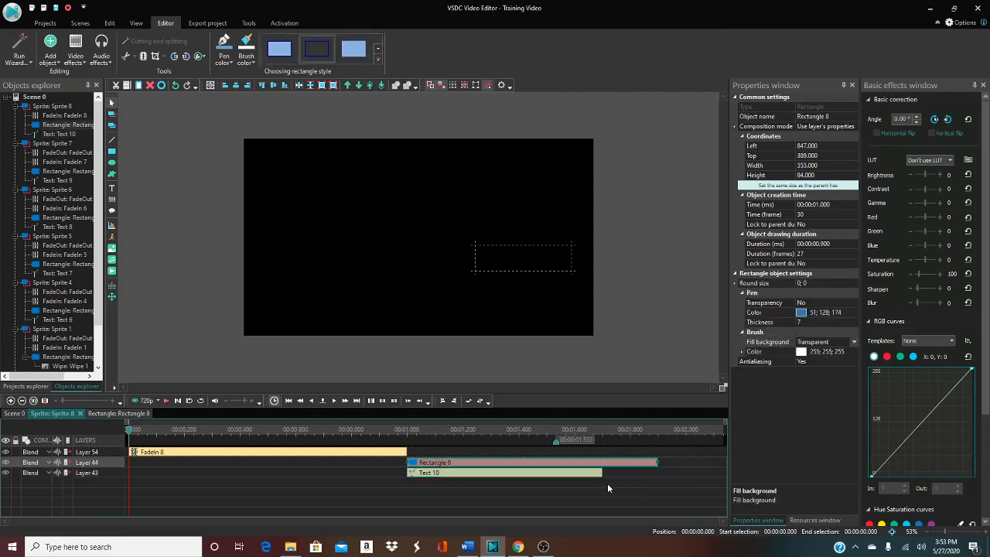
pyautogui.moveTo(602, 473); pyautogui.dragTo(724, 463)
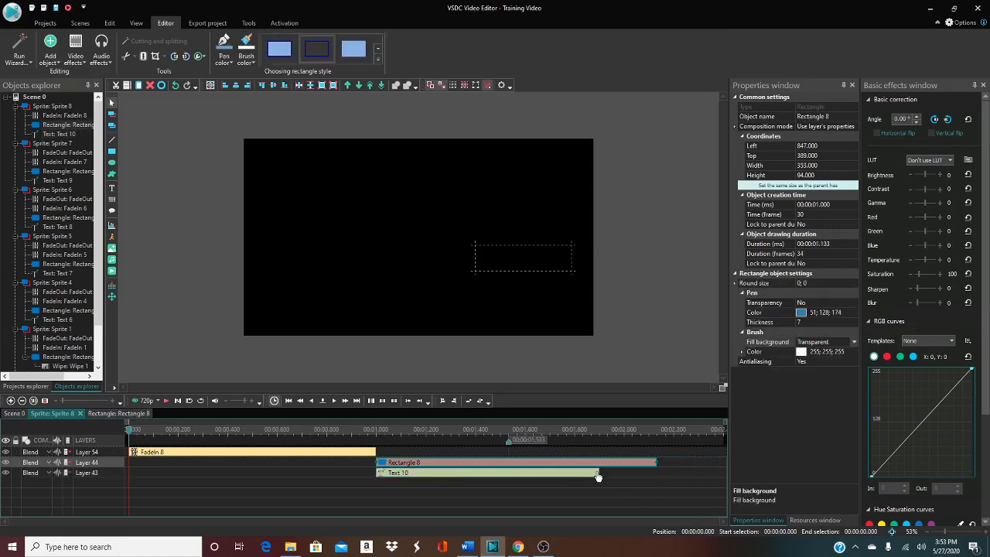
pyautogui.moveTo(600, 470); pyautogui.dragTo(648, 473)
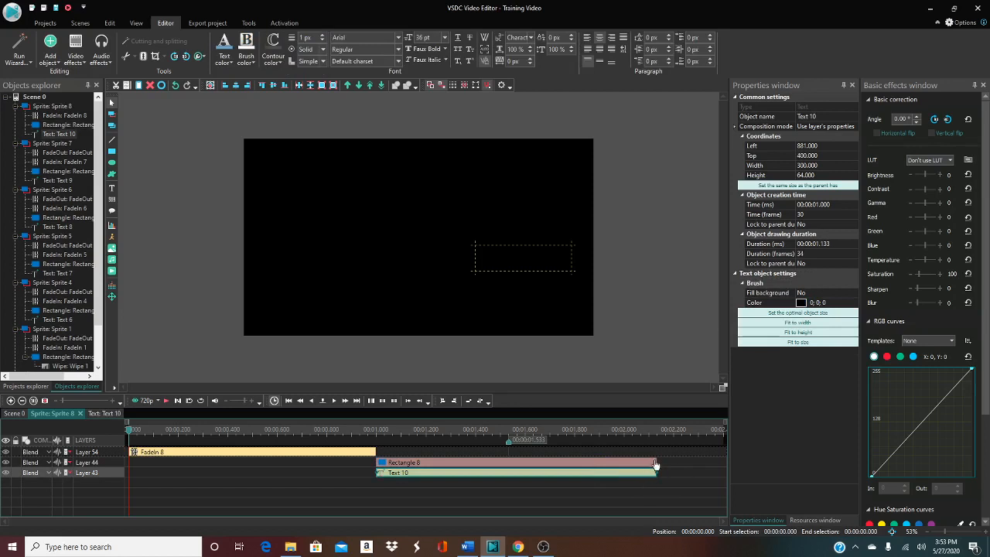
pyautogui.moveTo(656, 462); pyautogui.dragTo(723, 462)
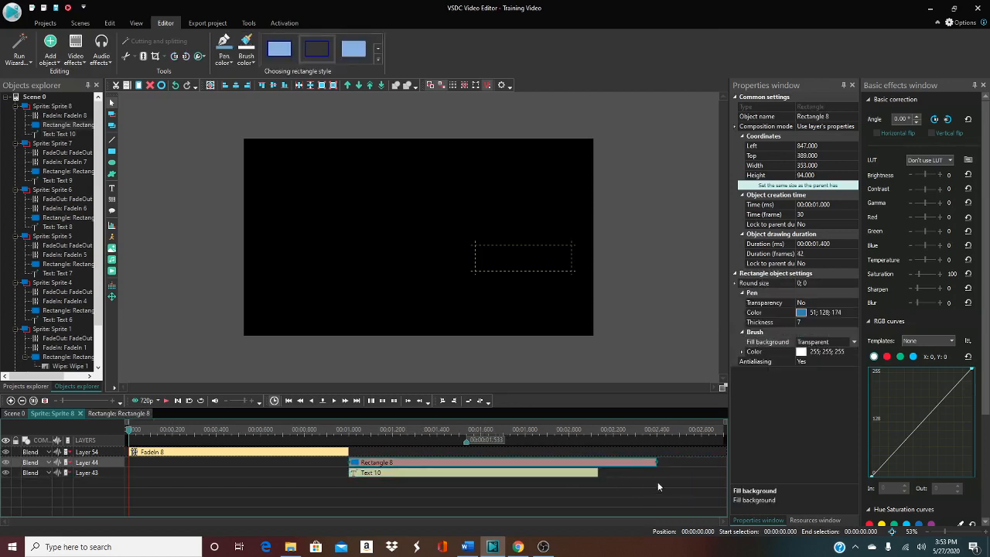
pyautogui.moveTo(598, 472); pyautogui.dragTo(649, 472)
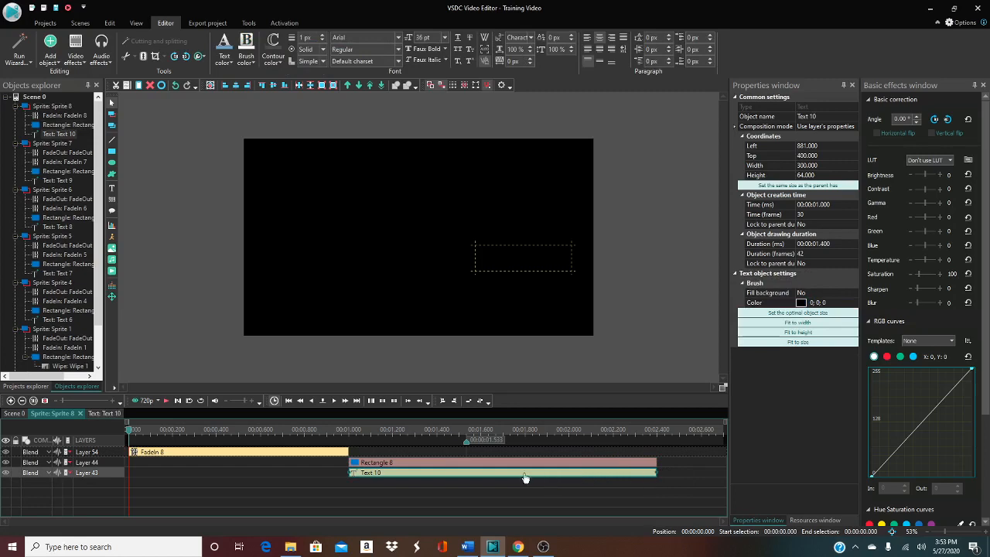
pyautogui.click(656, 451)
pyautogui.rightClick(656, 450)
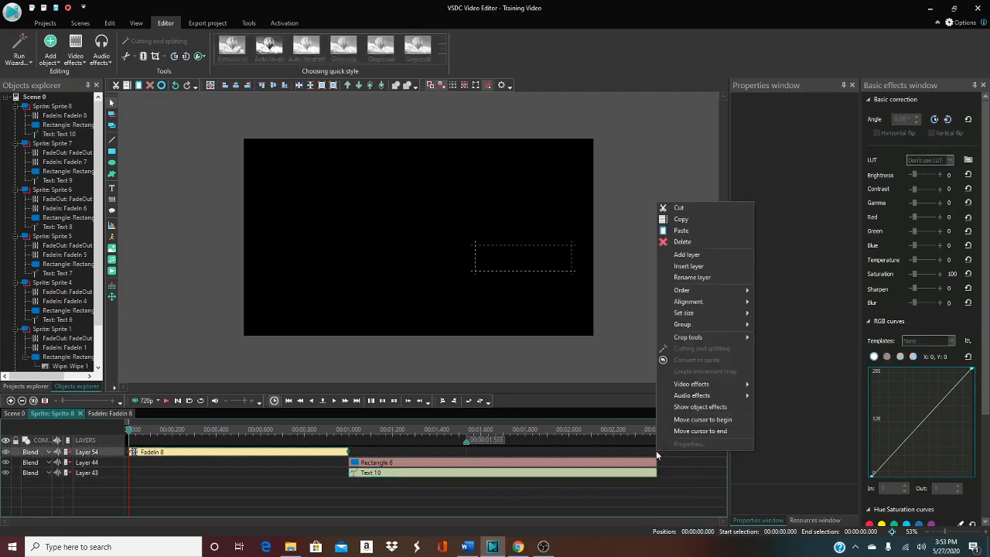
pyautogui.moveTo(706, 383)
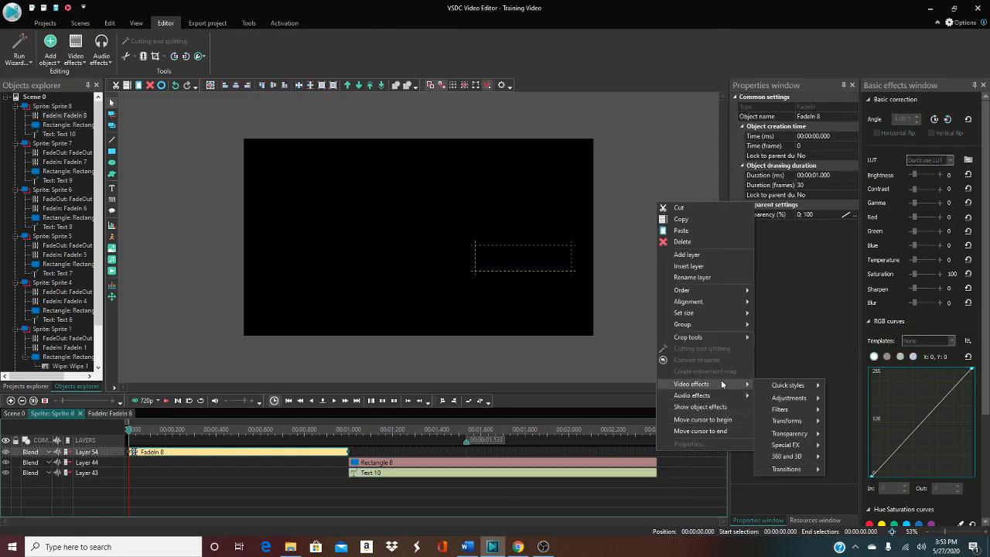
pyautogui.moveTo(789, 387)
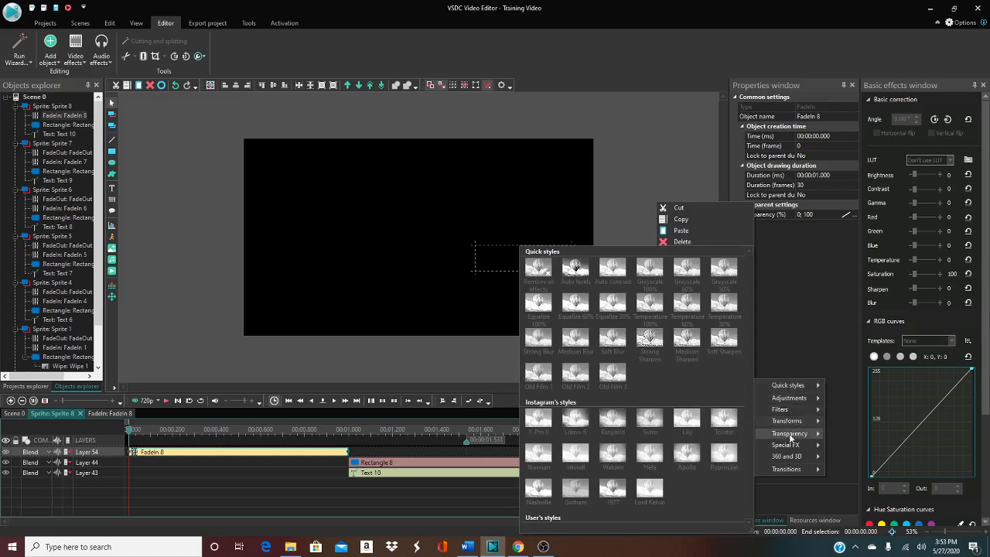
pyautogui.moveTo(790, 435)
pyautogui.click(853, 446)
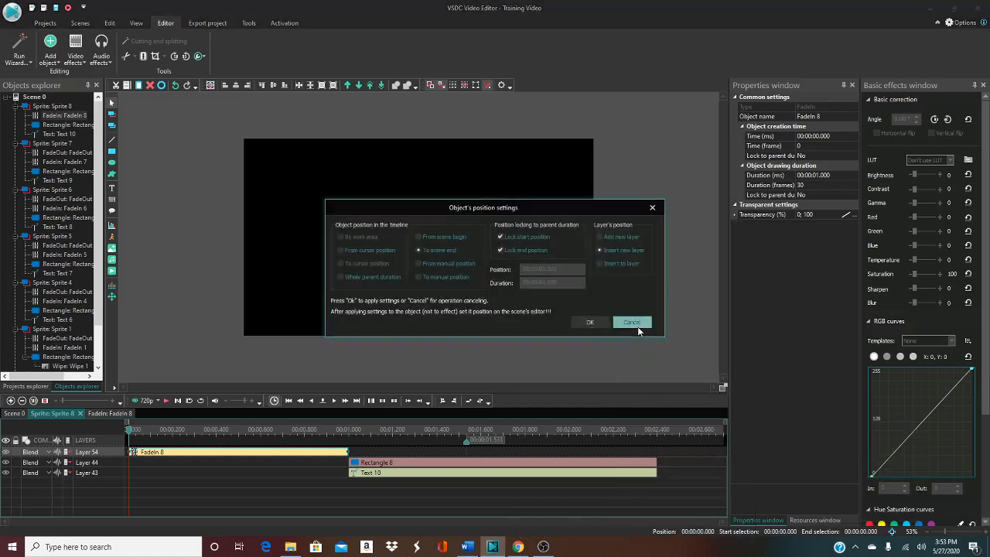
pyautogui.click(632, 323)
# Add a 1-second Fade out to the whole "AND MORE..." sprite, positioned to the scene end on a new layer
pyautogui.click(641, 464)
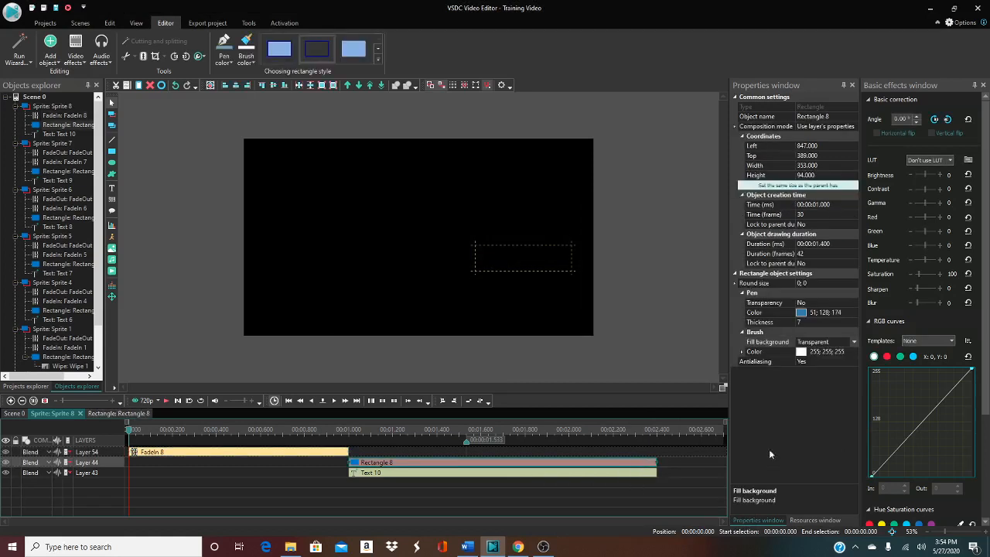
pyautogui.rightClick(652, 467)
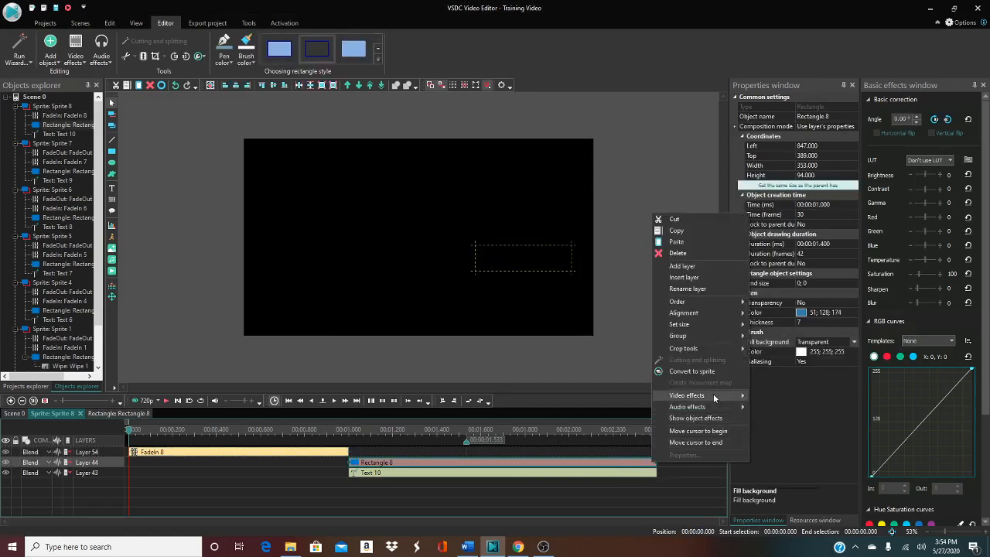
pyautogui.moveTo(716, 396)
pyautogui.moveTo(789, 444)
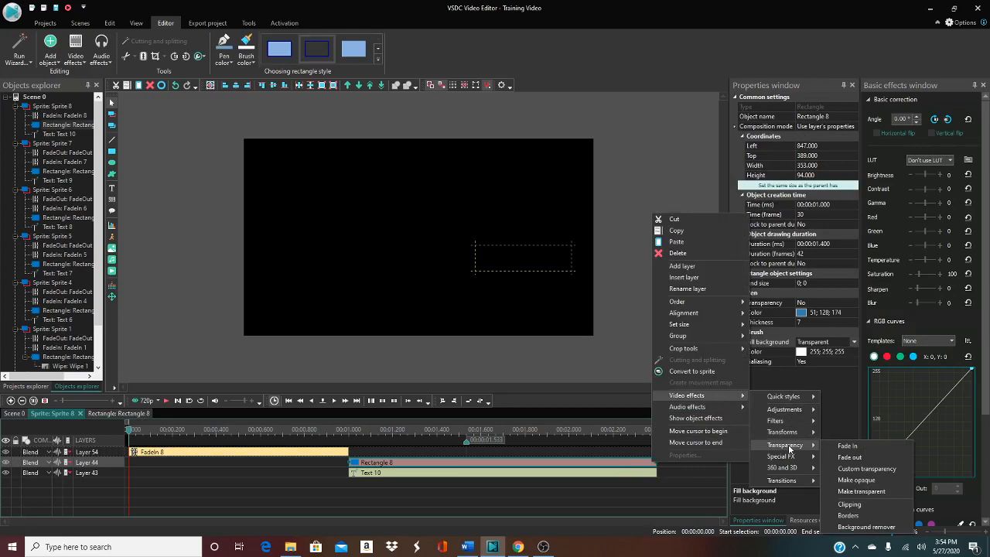
pyautogui.click(845, 461)
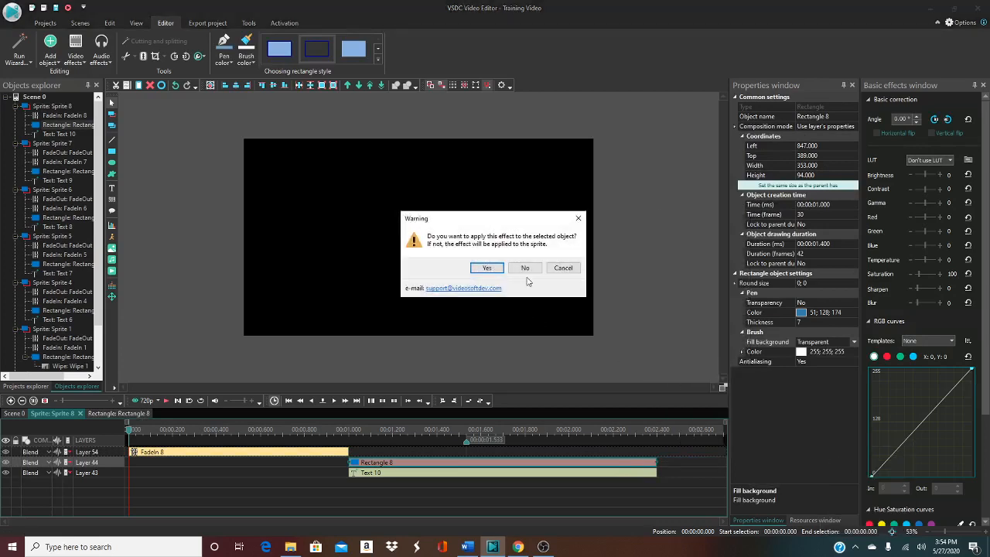
pyautogui.click(526, 269)
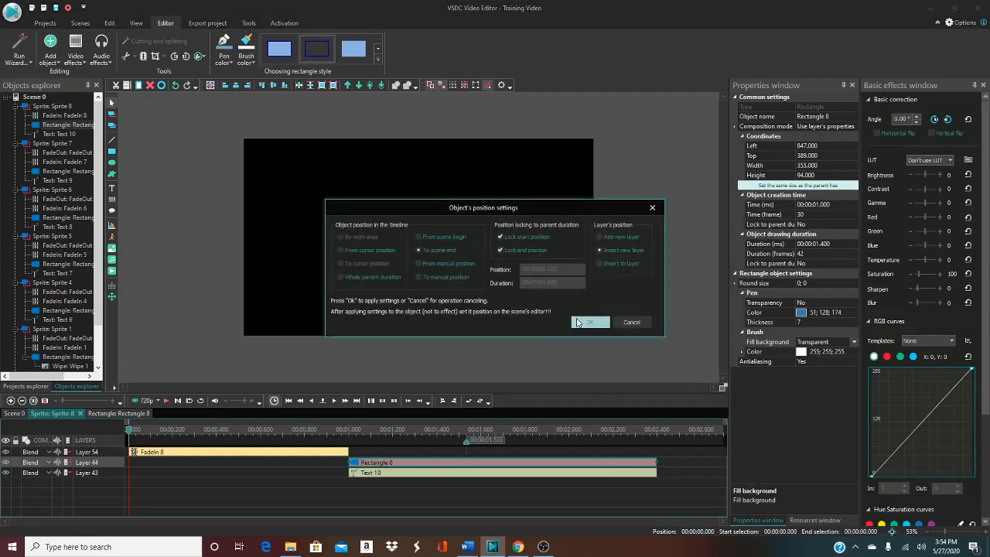
pyautogui.click(580, 321)
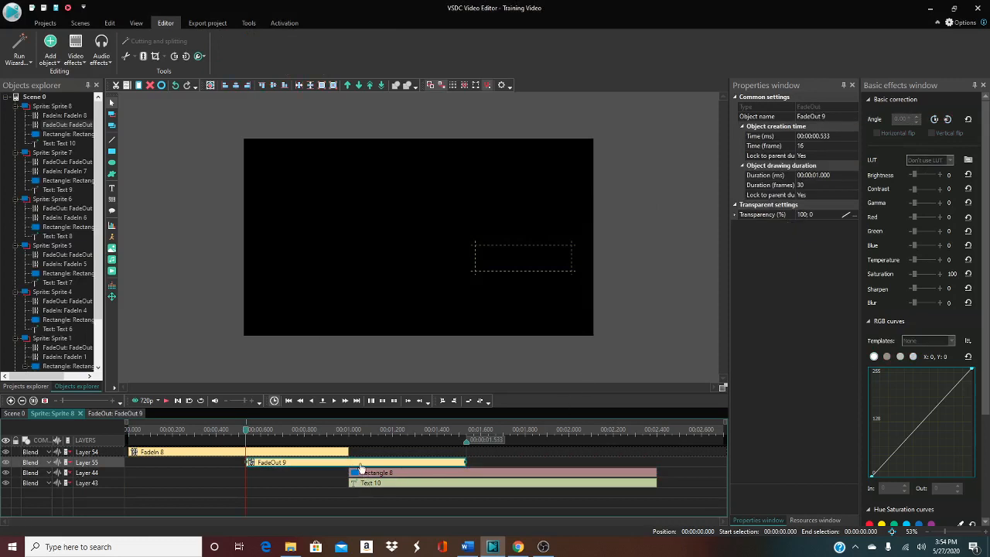
# Move the Fade out directly after the rectangle and text, at 2.4 seconds, and place the Fade in on the same layer
pyautogui.moveTo(481, 464); pyautogui.dragTo(720, 462)
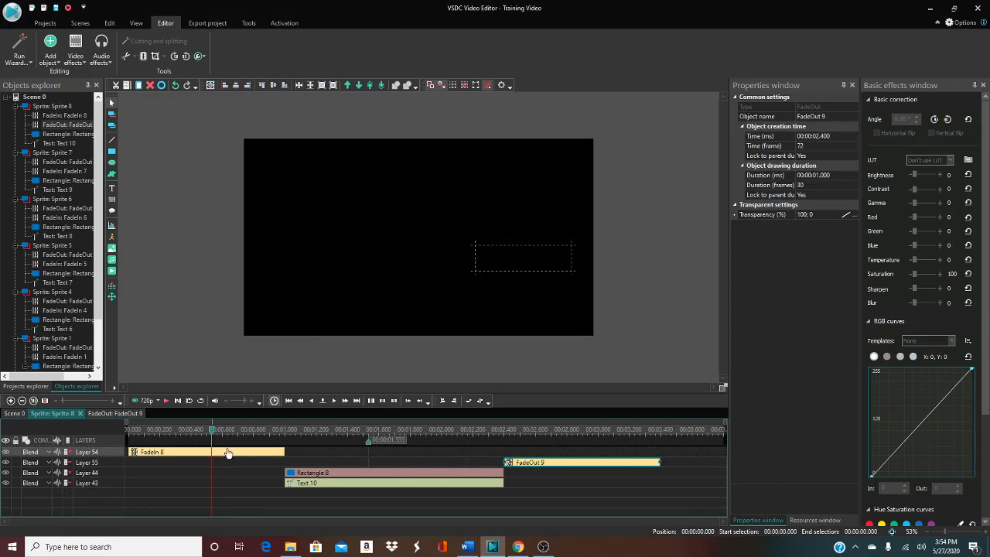
pyautogui.moveTo(229, 453); pyautogui.dragTo(224, 467)
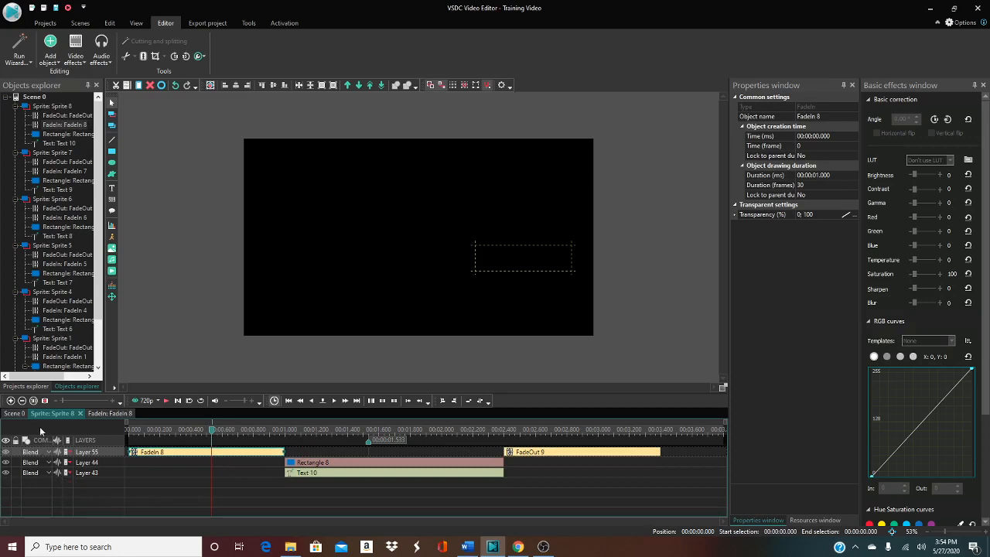
# In the main scene, extend the happy piano background music to the end of the last caption sprite, about 21.17 seconds
pyautogui.click(13, 415)
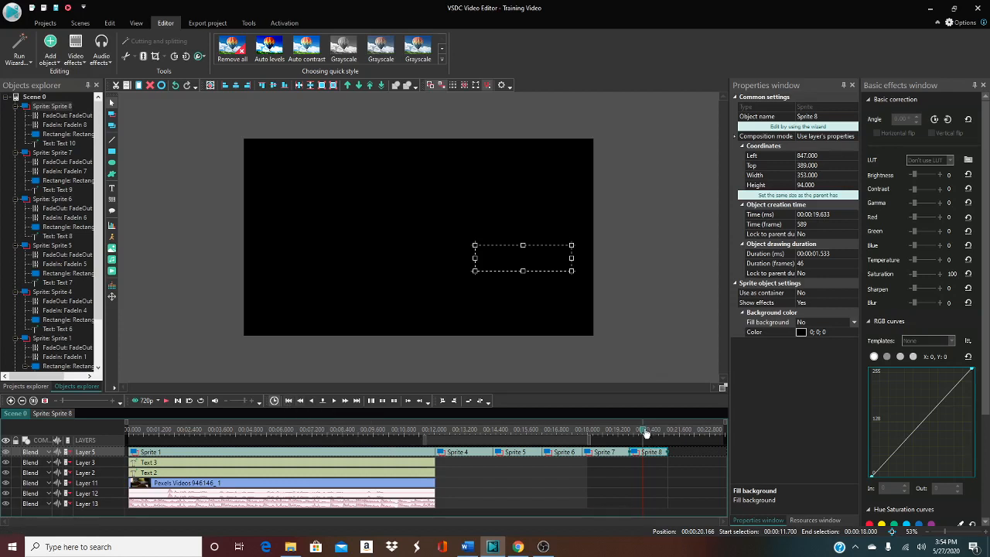
pyautogui.moveTo(647, 432); pyautogui.dragTo(411, 448)
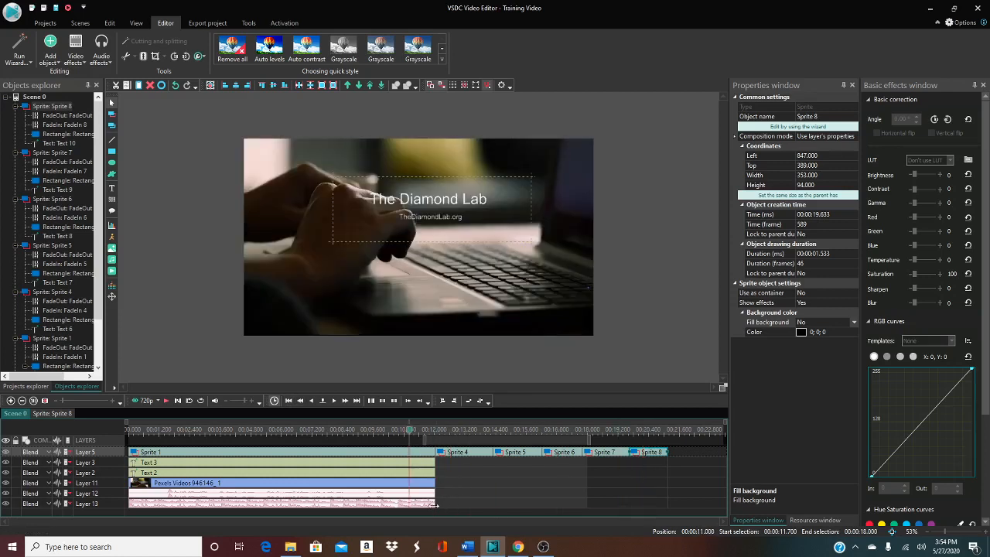
pyautogui.moveTo(434, 505); pyautogui.dragTo(668, 505)
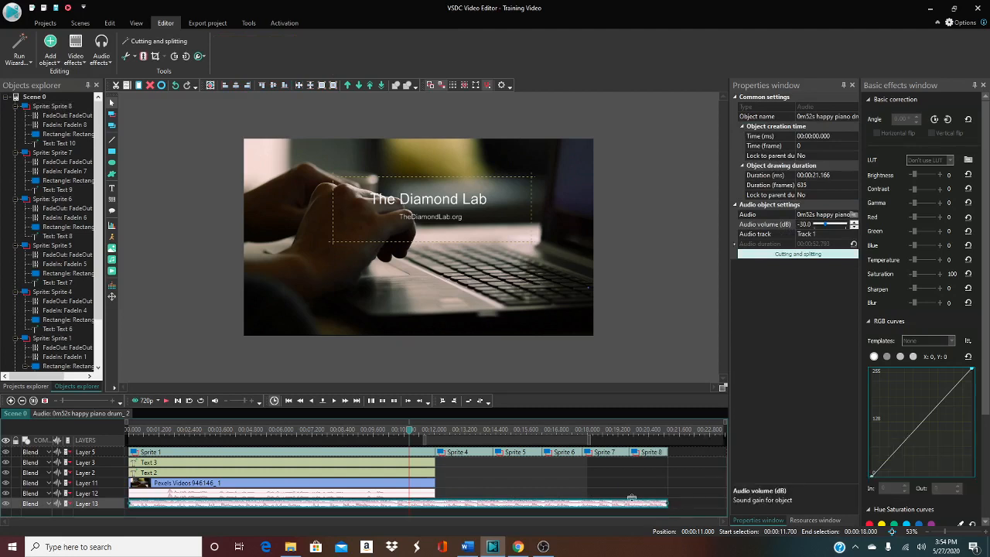
# Play the caption section from 11 seconds and again from about 11.87 seconds to check the sprites' fades
pyautogui.click(165, 400)
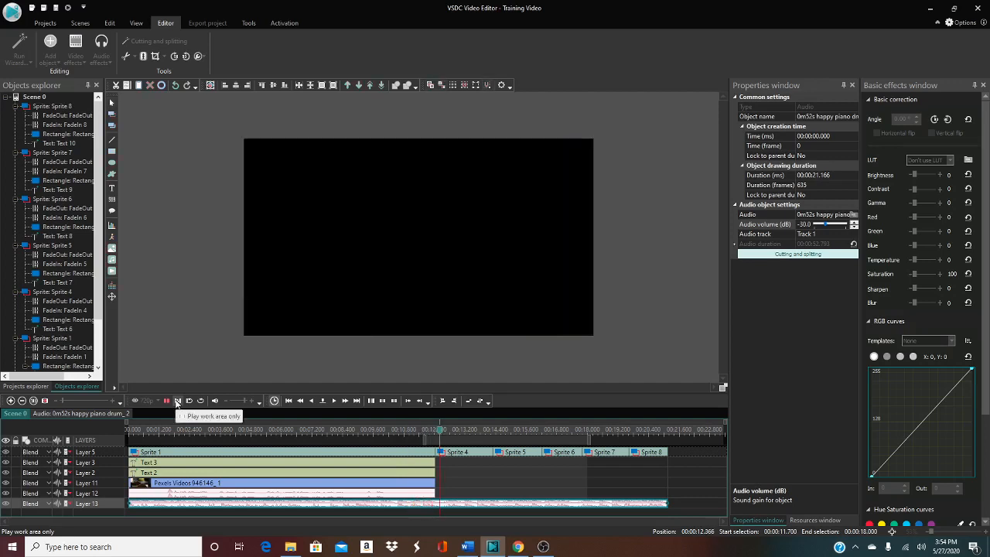
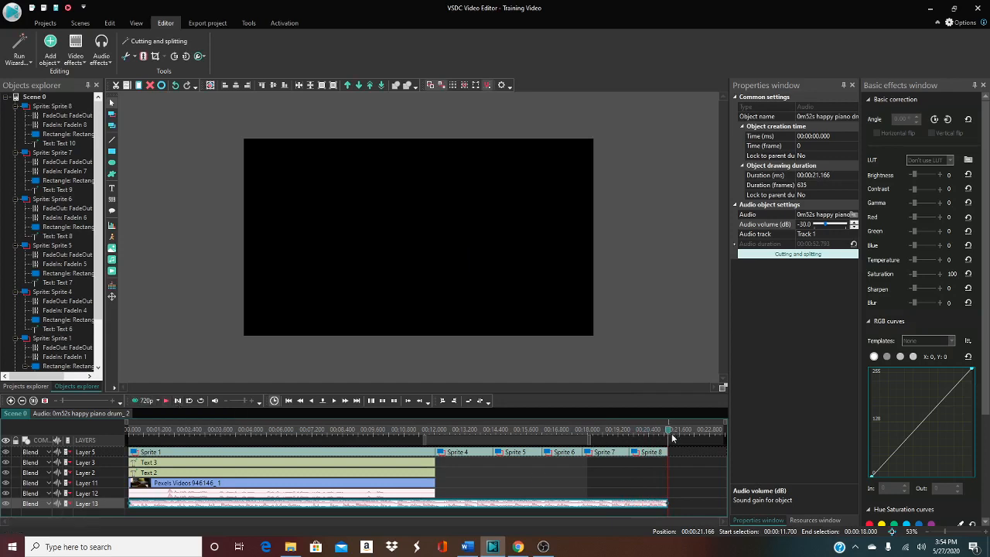
pyautogui.click(418, 430)
pyautogui.moveTo(424, 454); pyautogui.dragTo(433, 452)
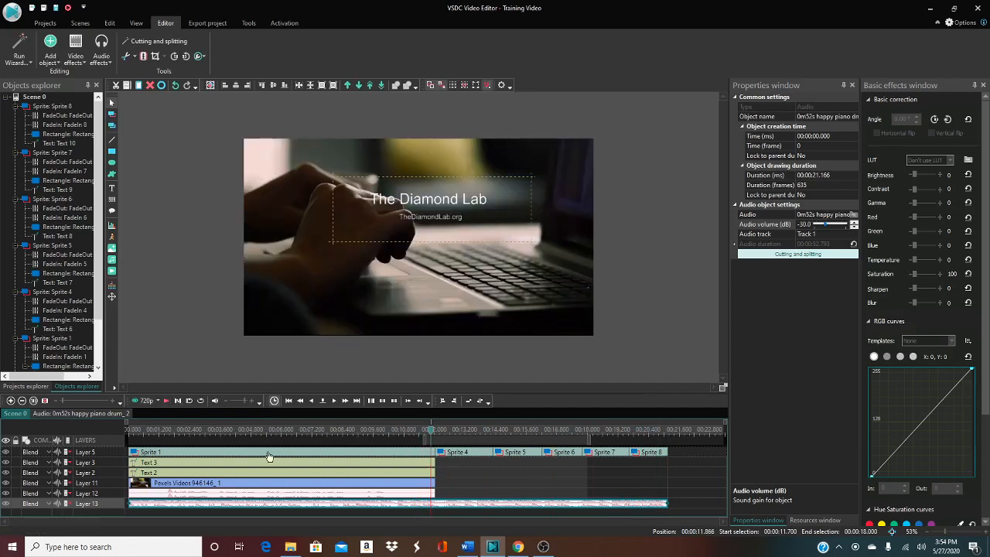
pyautogui.click(167, 402)
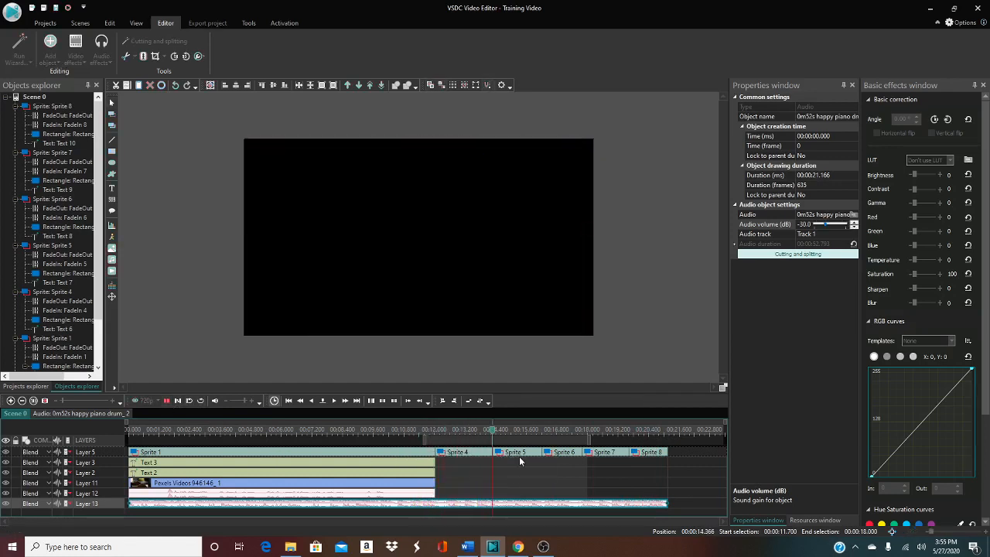
# Open the "Blogging" sprite and delete its Fade out and Fade in effects
pyautogui.click(566, 452)
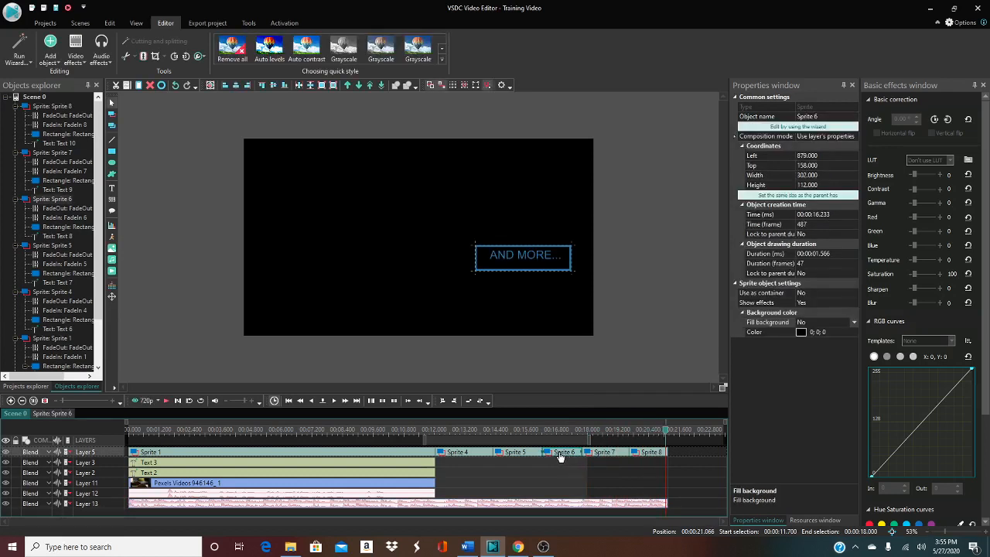
pyautogui.doubleClick(561, 455)
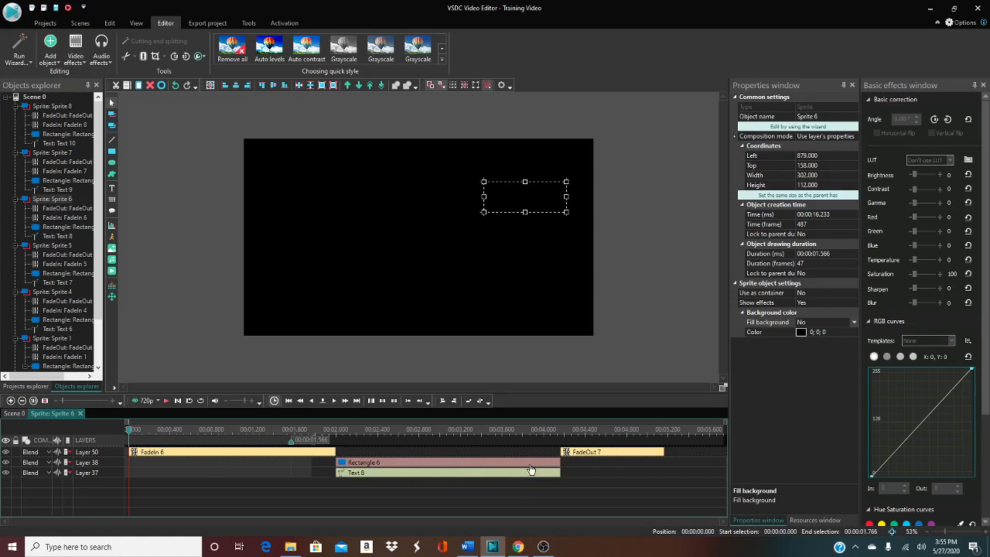
pyautogui.click(600, 456)
pyautogui.press('Delete')
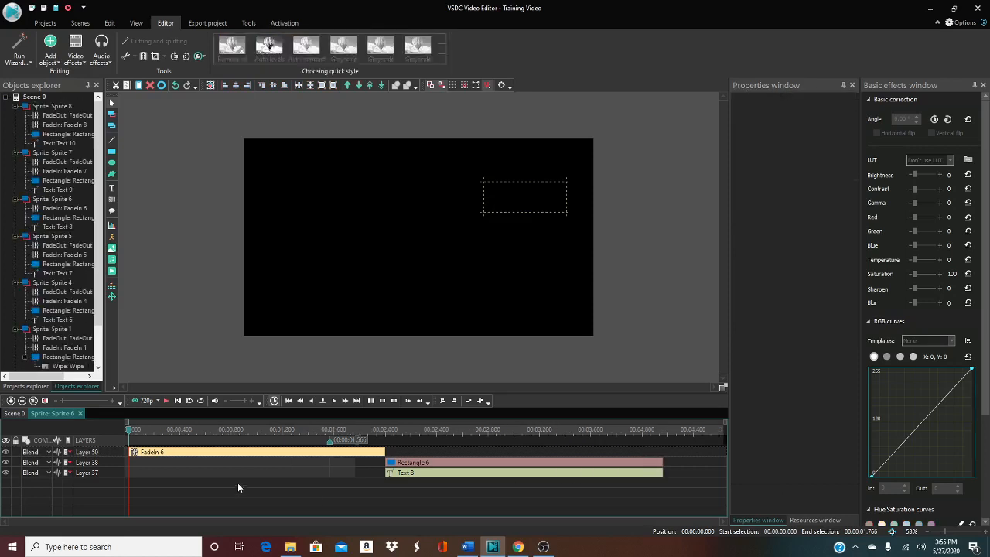
pyautogui.click(305, 459)
pyautogui.press('Delete')
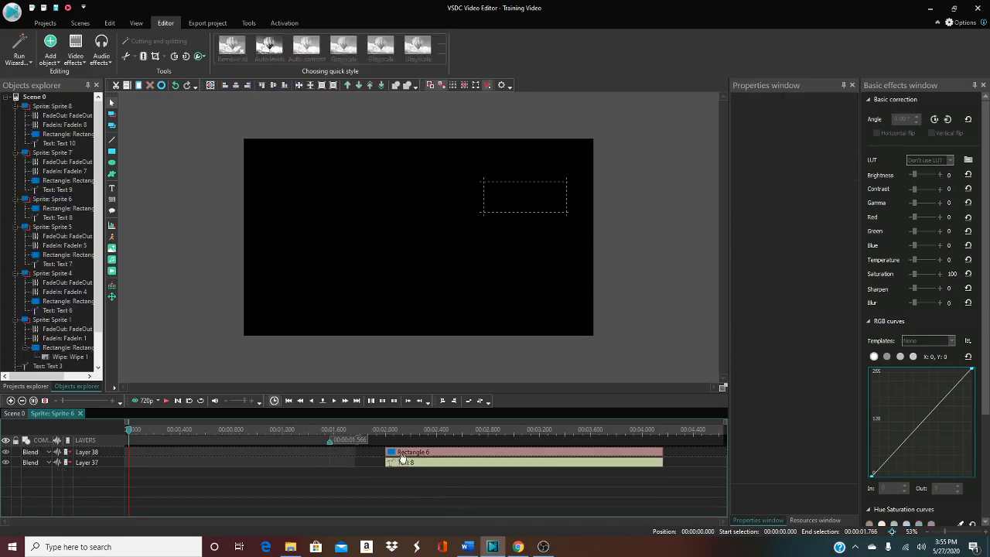
# Move the "Blogging" rectangle and text to start together at 0 seconds in the sprite
pyautogui.moveTo(417, 456); pyautogui.dragTo(162, 455)
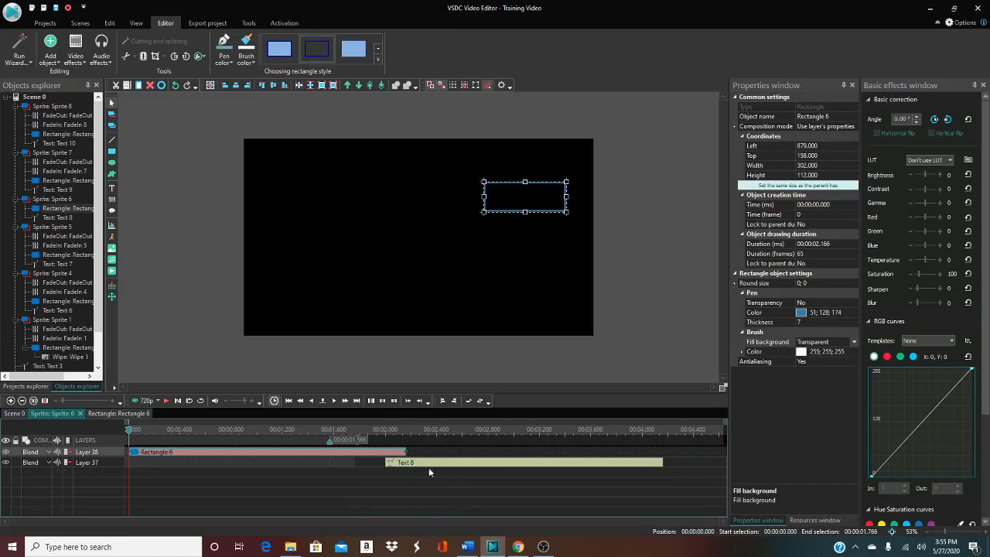
pyautogui.moveTo(418, 470); pyautogui.dragTo(164, 464)
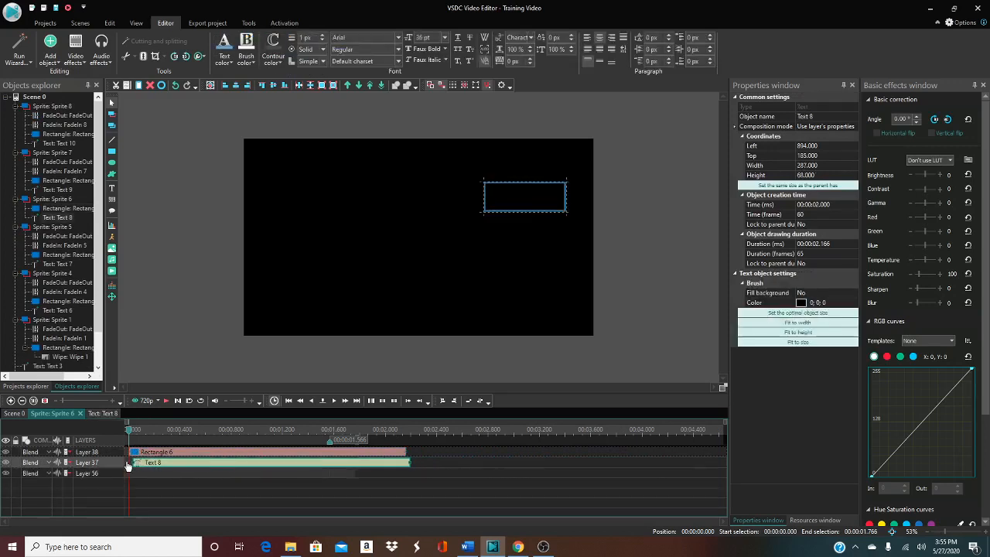
pyautogui.moveTo(491, 464); pyautogui.dragTo(181, 462)
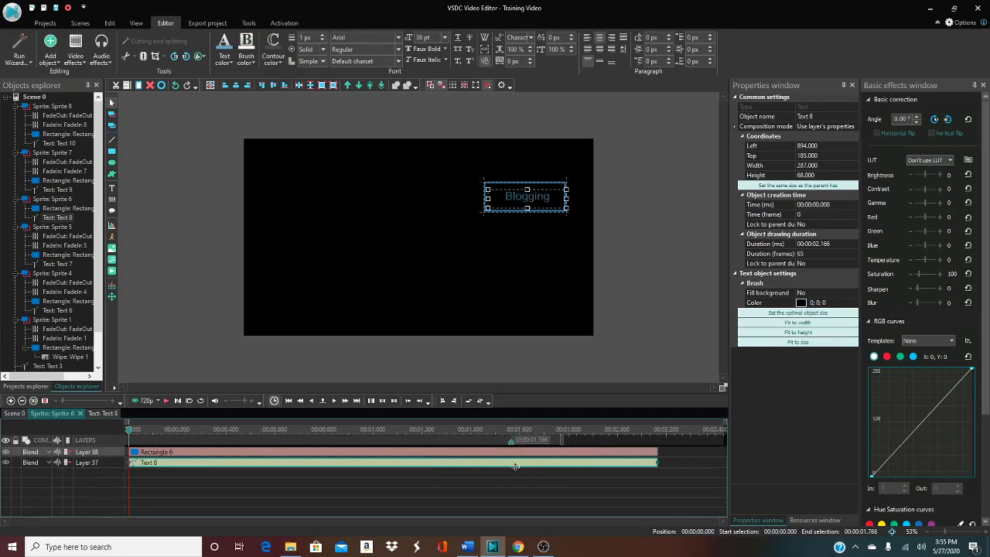
# Extend both the "Blogging" rectangle and its text to a duration of 2.433 seconds in the sprite
pyautogui.click(657, 453)
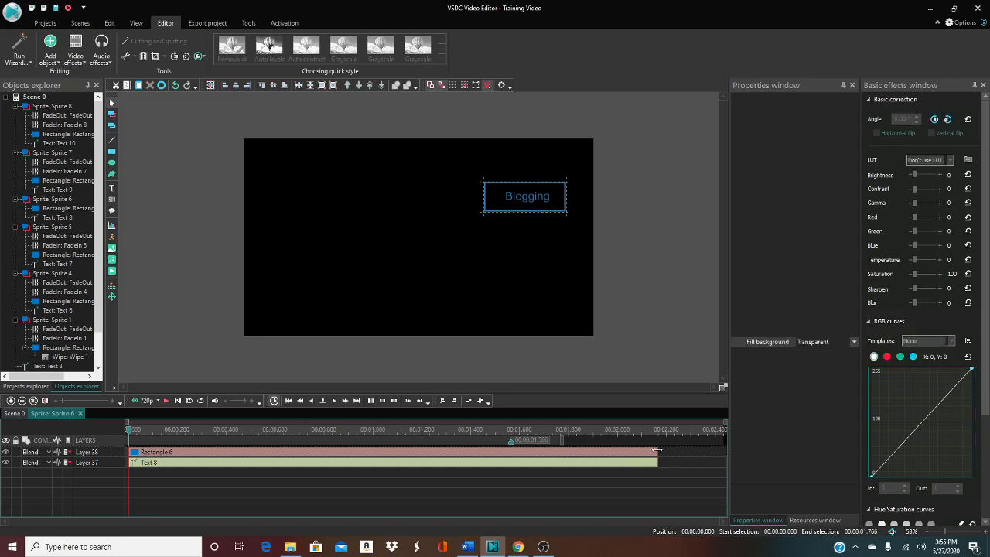
pyautogui.moveTo(657, 454); pyautogui.dragTo(736, 454)
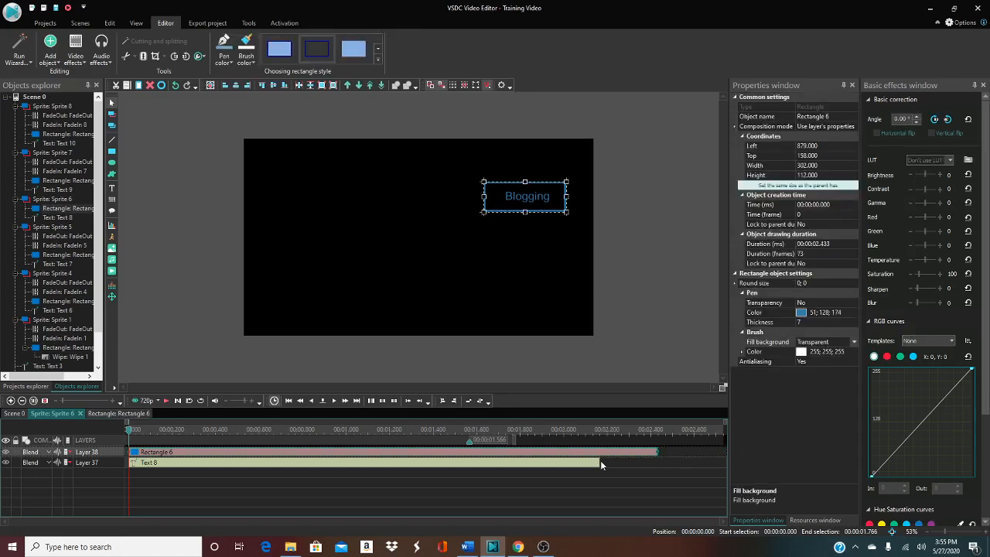
pyautogui.click(601, 462)
pyautogui.moveTo(600, 462); pyautogui.dragTo(676, 464)
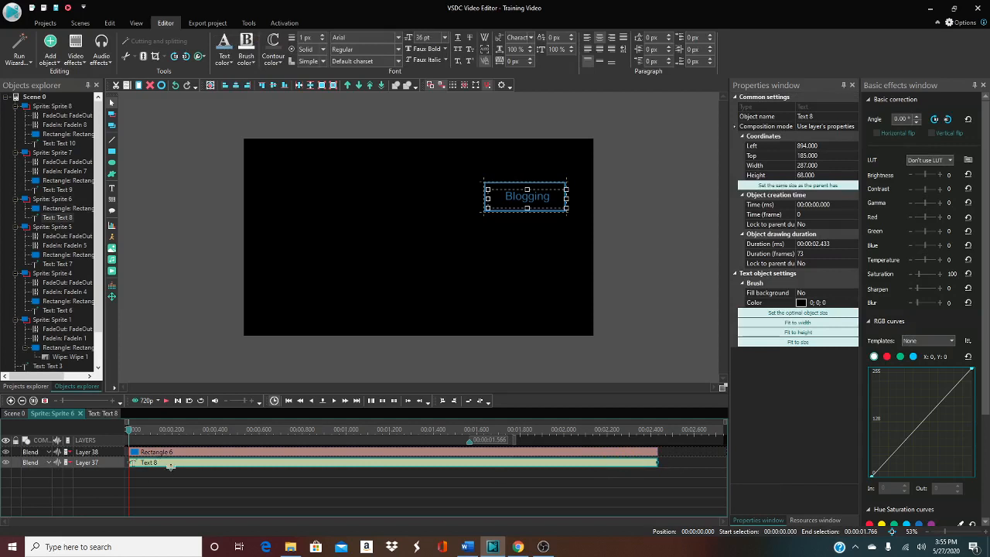
# Add a 1-second Fade in from the scene begin to the "Blogging" rectangle, and move the rectangle and text to start at 1 second
pyautogui.click(201, 454)
pyautogui.rightClick(202, 454)
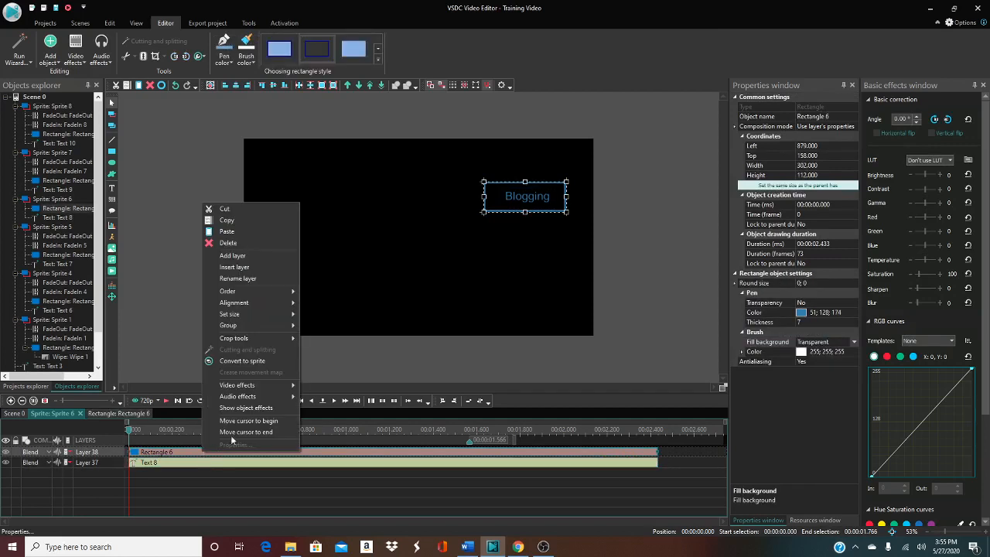
pyautogui.moveTo(272, 386)
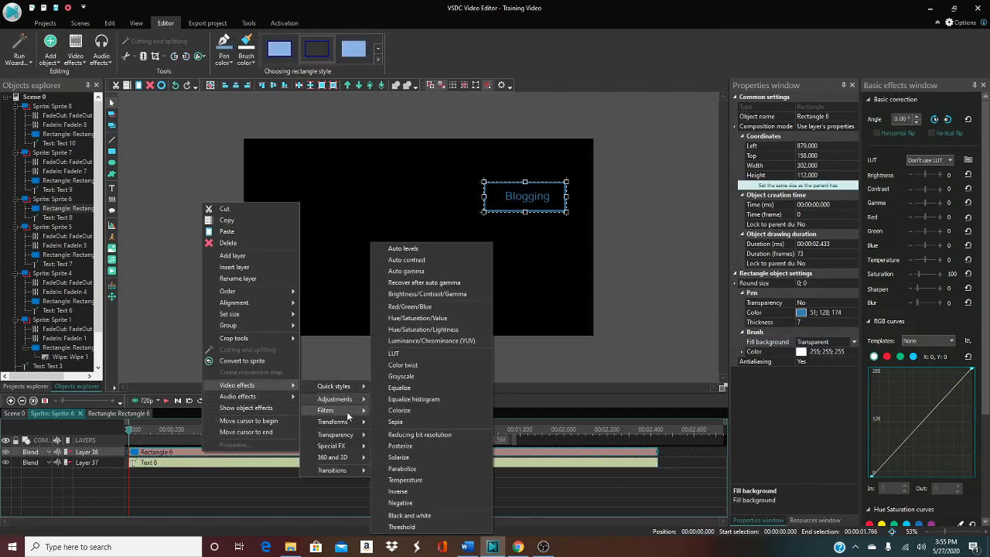
pyautogui.moveTo(347, 436)
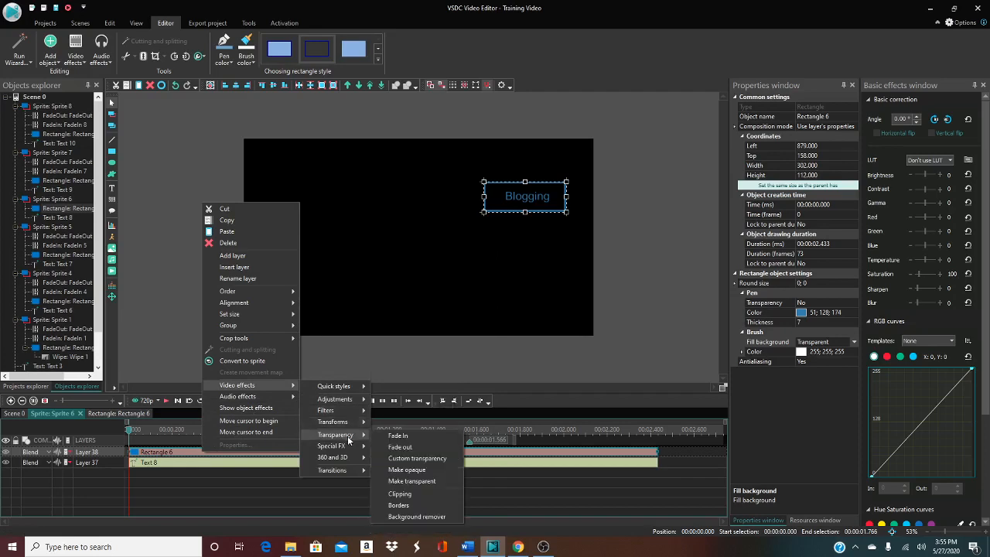
pyautogui.click(424, 437)
pyautogui.click(526, 267)
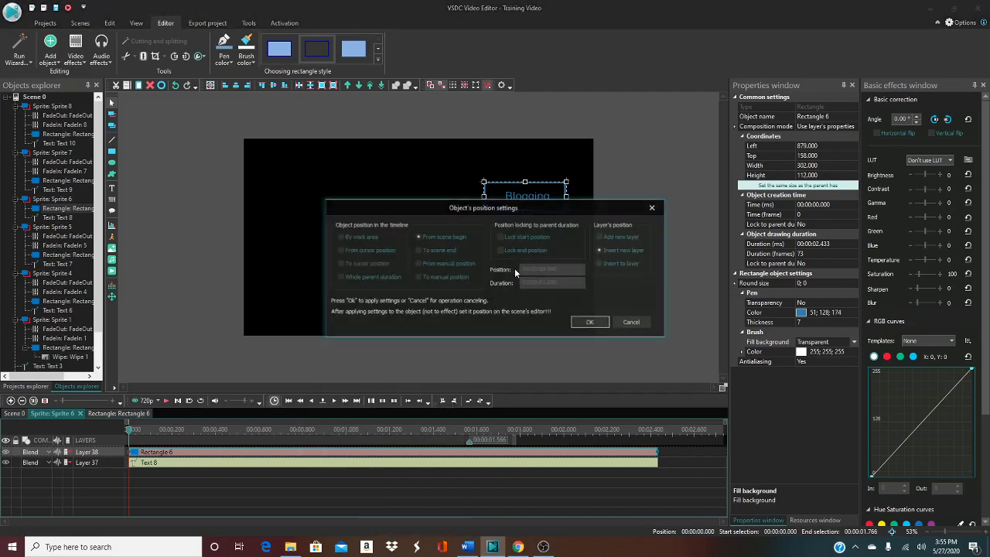
pyautogui.click(578, 321)
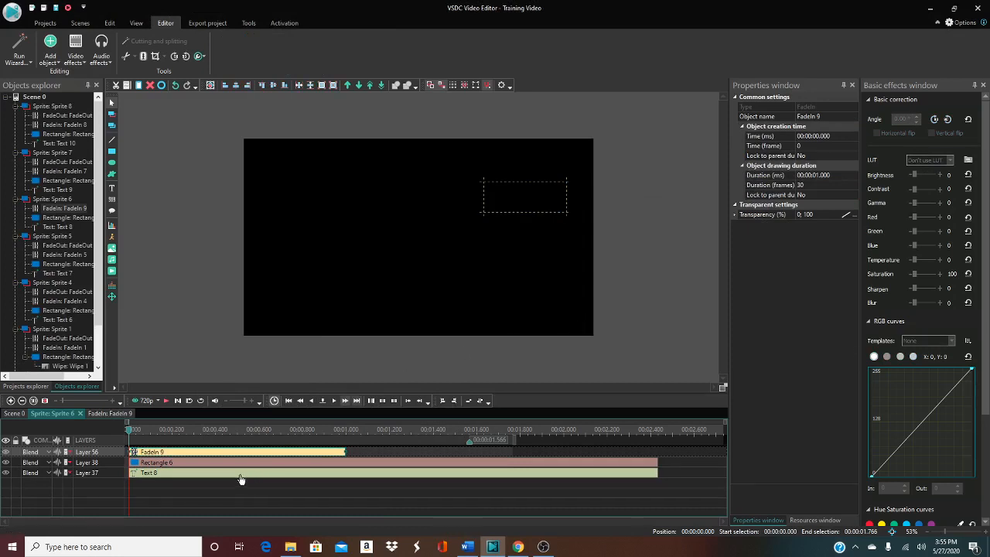
pyautogui.moveTo(208, 463); pyautogui.dragTo(367, 468)
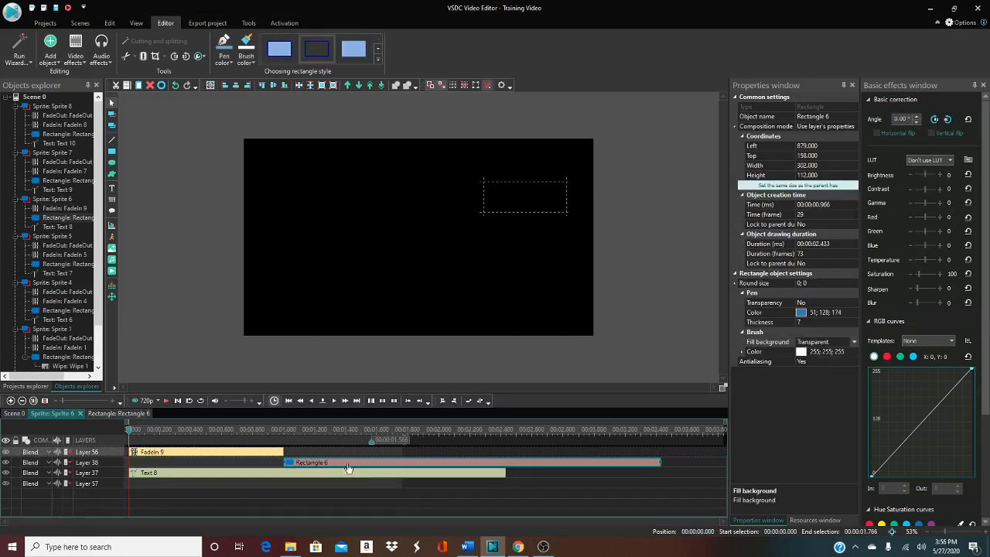
pyautogui.moveTo(280, 477); pyautogui.dragTo(436, 478)
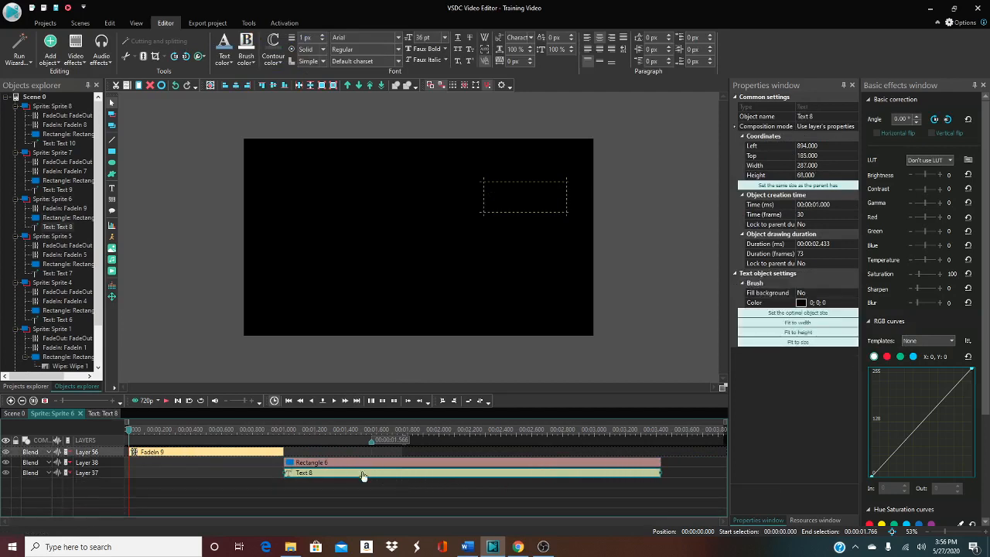
# Add a 1-second Fade out to the "Blogging" rectangle and place it directly after the rectangle's end, at 3.433 seconds
pyautogui.click(646, 469)
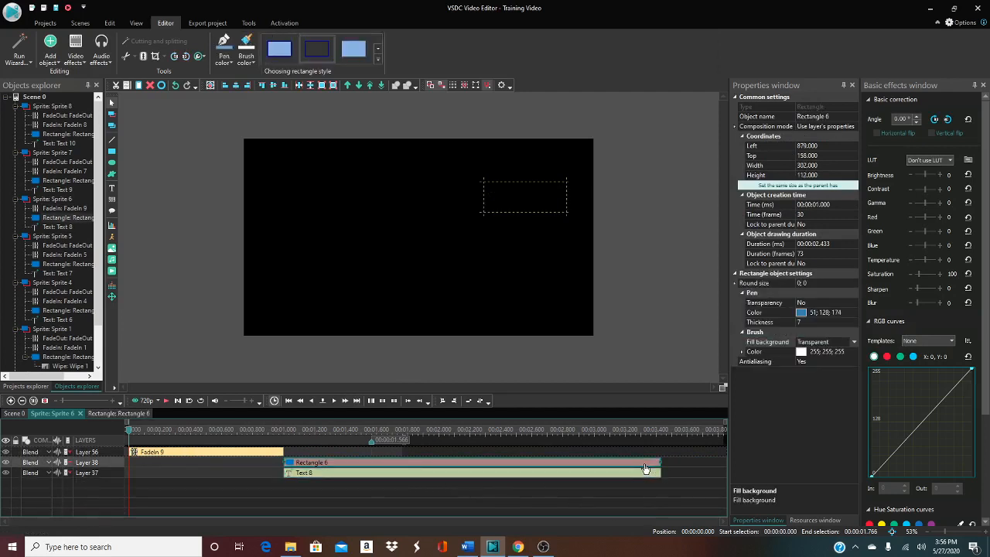
pyautogui.rightClick(646, 469)
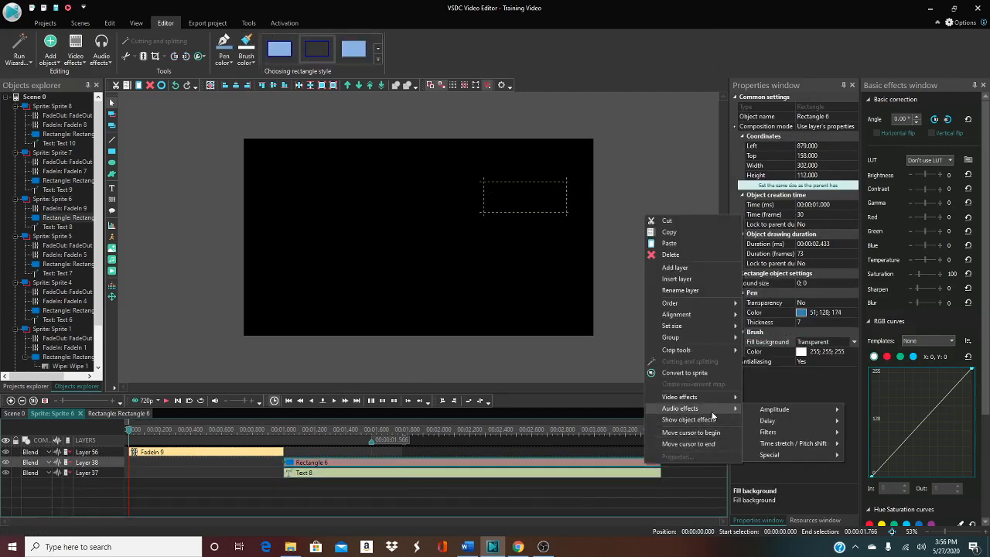
pyautogui.moveTo(716, 396)
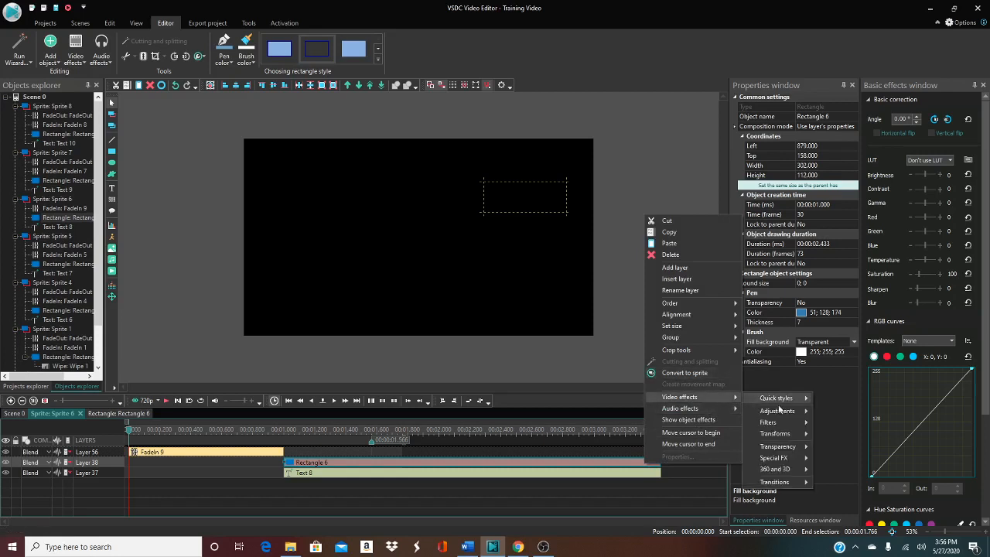
pyautogui.moveTo(785, 447)
pyautogui.click(841, 457)
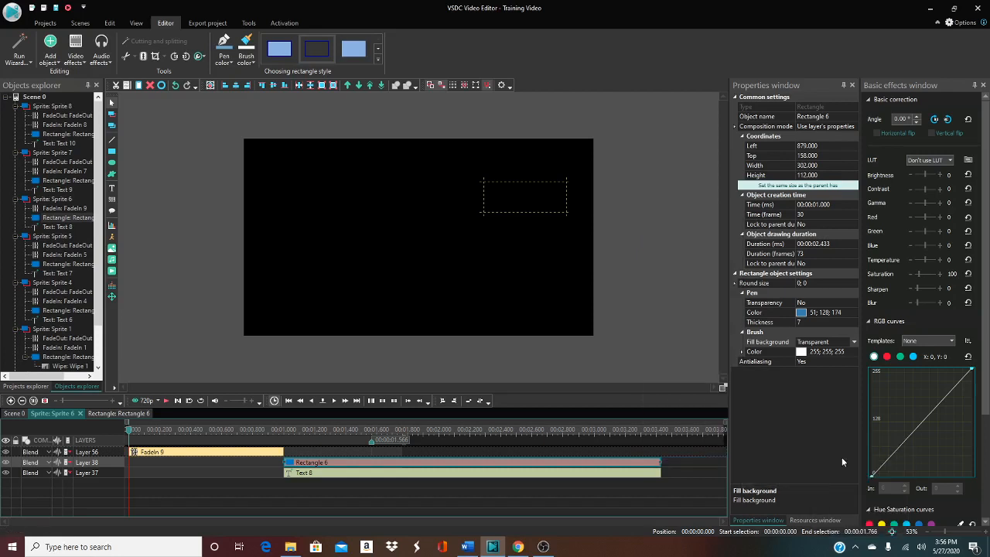
pyautogui.click(526, 268)
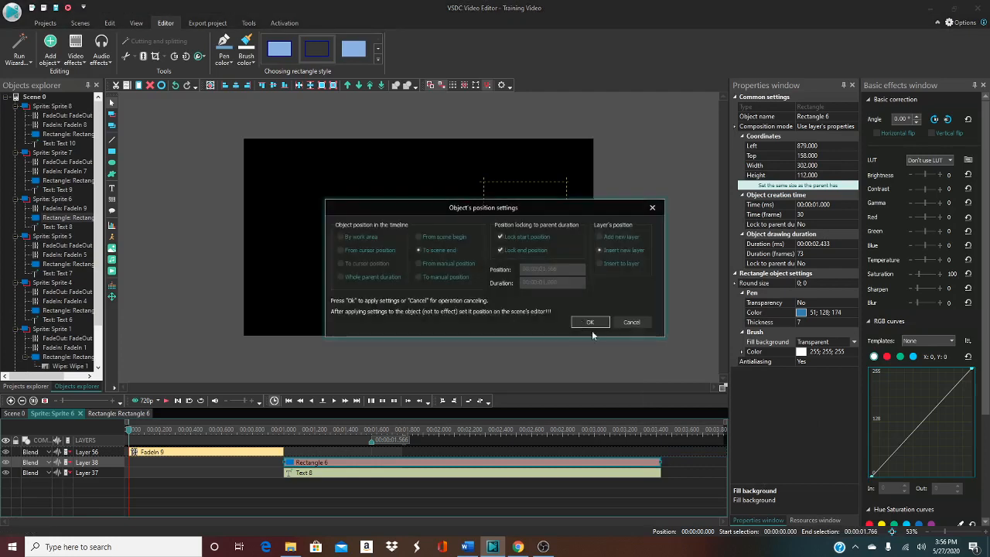
pyautogui.click(592, 321)
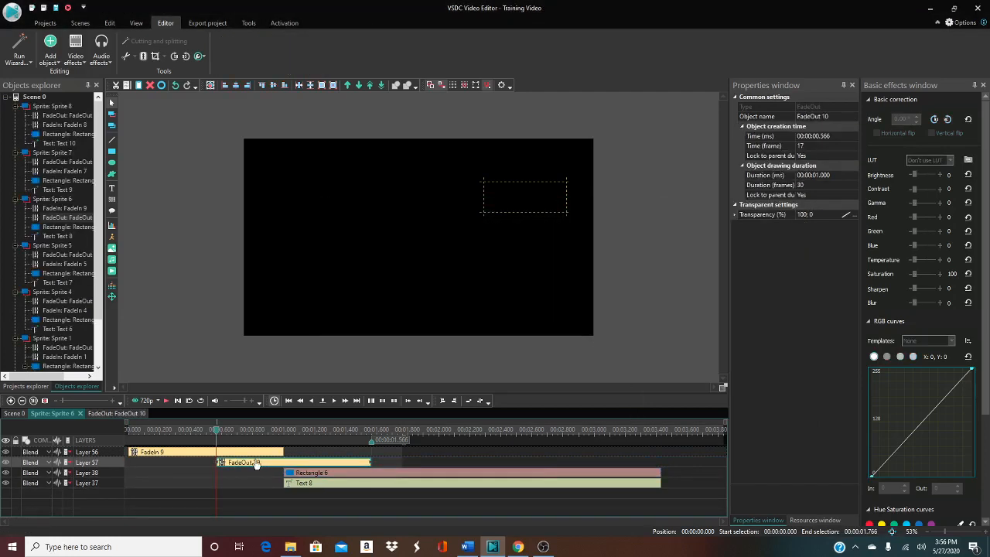
pyautogui.moveTo(254, 466); pyautogui.dragTo(555, 457)
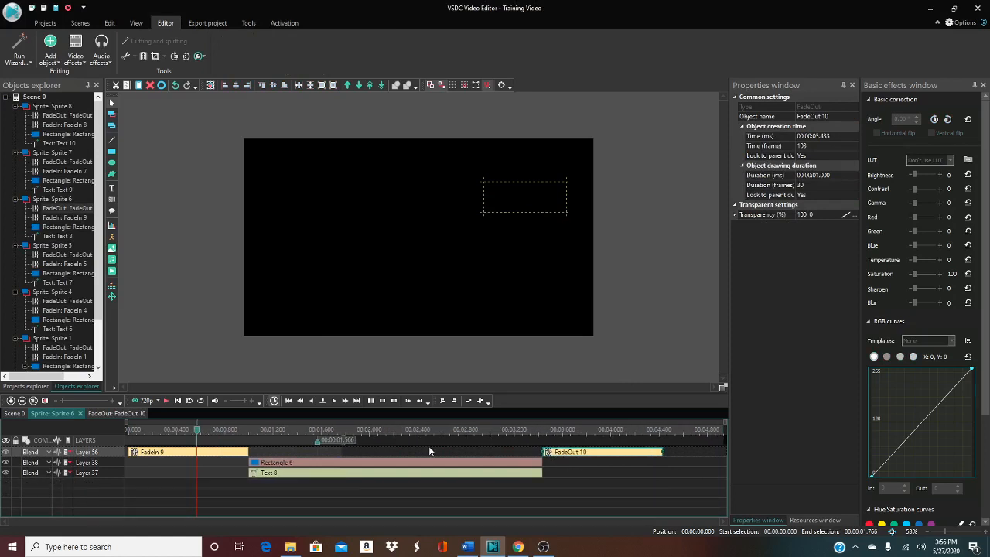
# Return to the main scene and play the caption section from shortly before Sprite 4 to check the fades
pyautogui.click(13, 413)
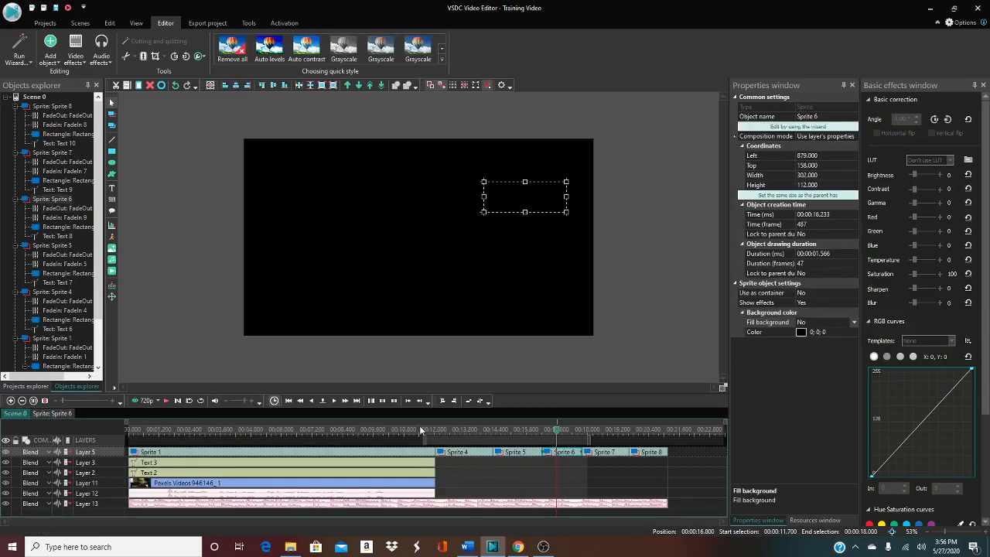
pyautogui.moveTo(559, 431); pyautogui.dragTo(418, 443)
pyautogui.click(167, 400)
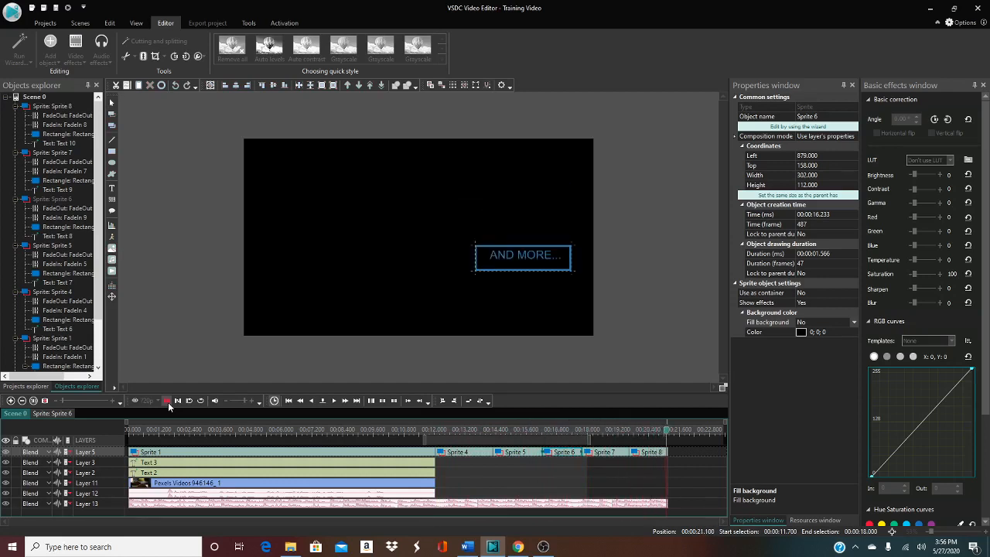
# Reopen the "Blogging" sprite and delete its Fade in and Fade out effects
pyautogui.doubleClick(563, 452)
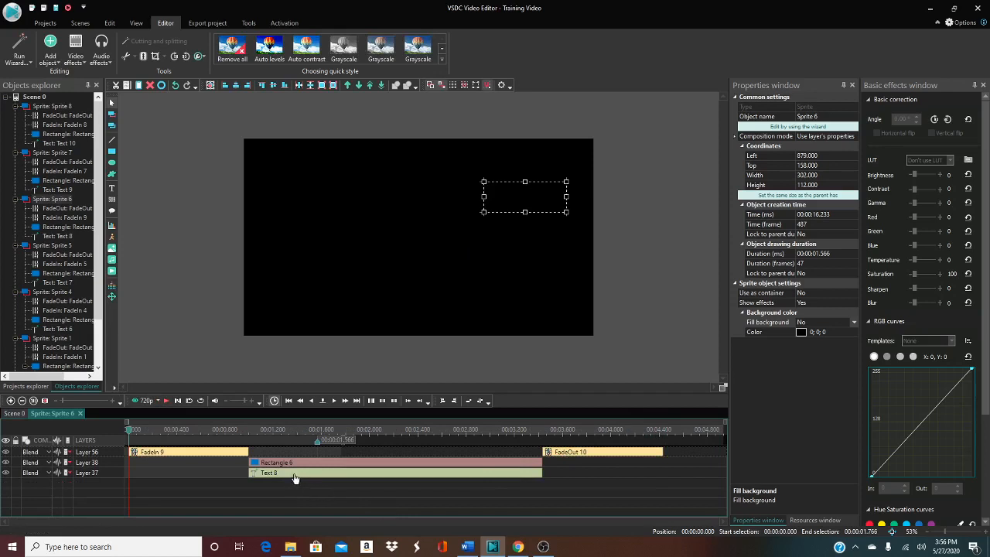
pyautogui.click(205, 453)
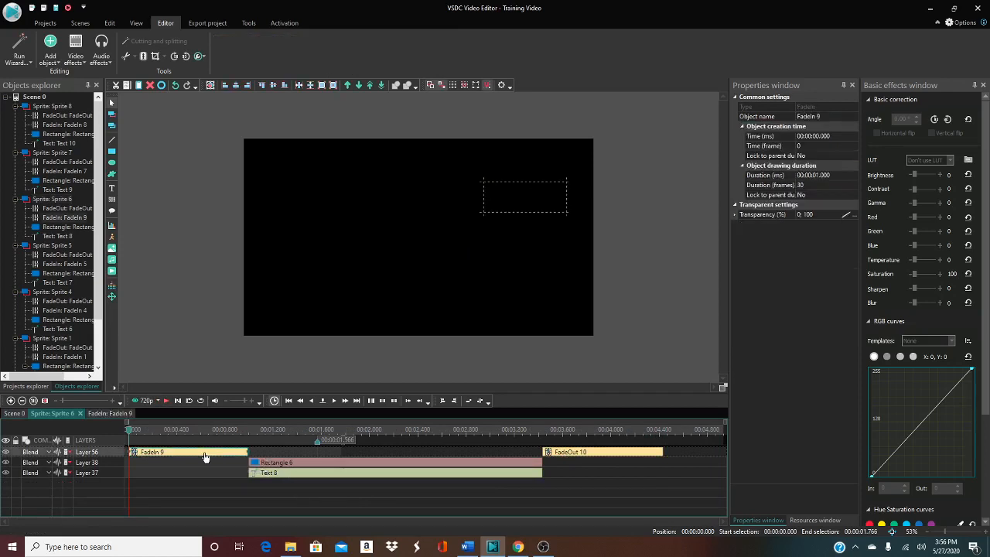
pyautogui.press('Delete')
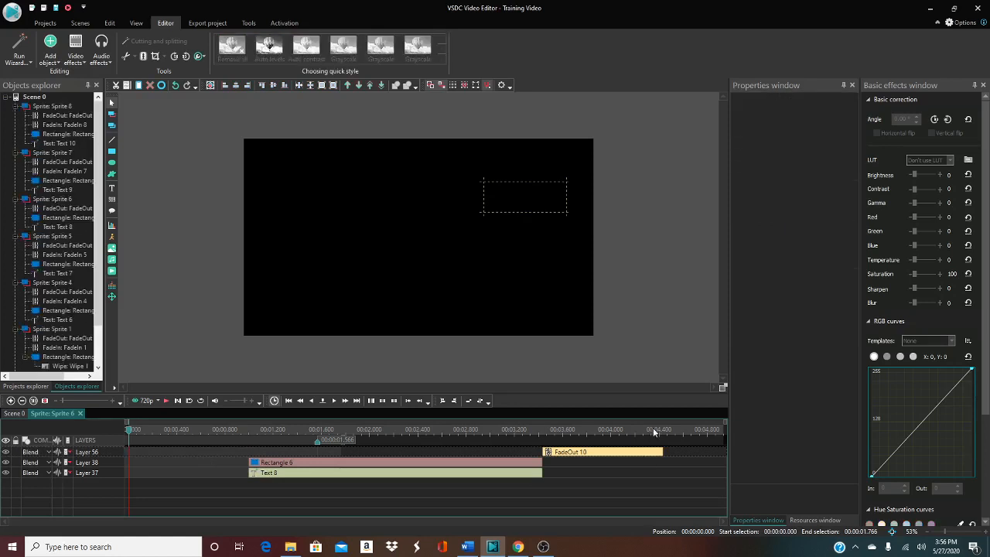
pyautogui.click(600, 458)
pyautogui.press('Delete')
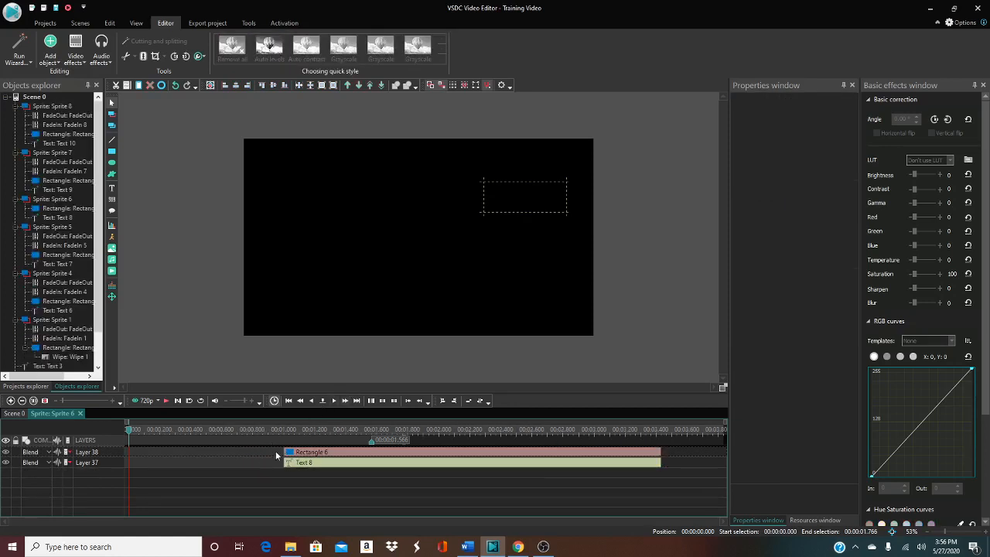
# Select the "Blogging" rectangle and text together and add a Fade in effect positioned from the scene begin
pyautogui.moveTo(264, 450); pyautogui.dragTo(573, 489)
pyautogui.rightClick(253, 452)
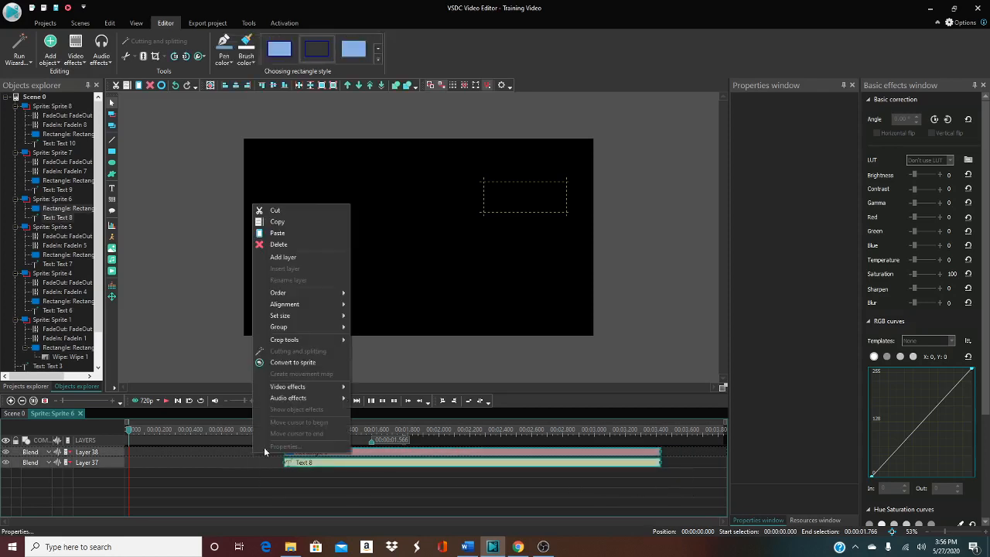
pyautogui.moveTo(325, 386)
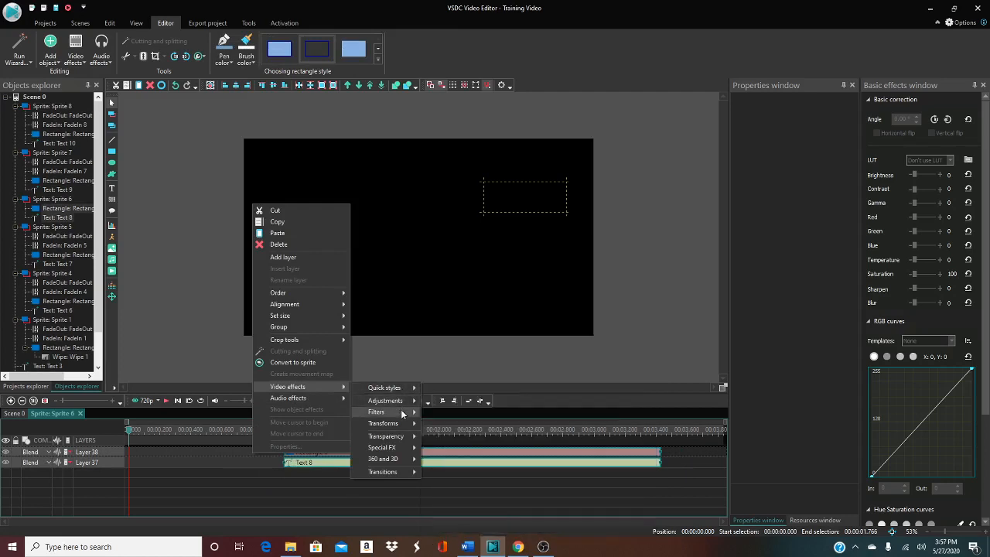
pyautogui.moveTo(399, 438)
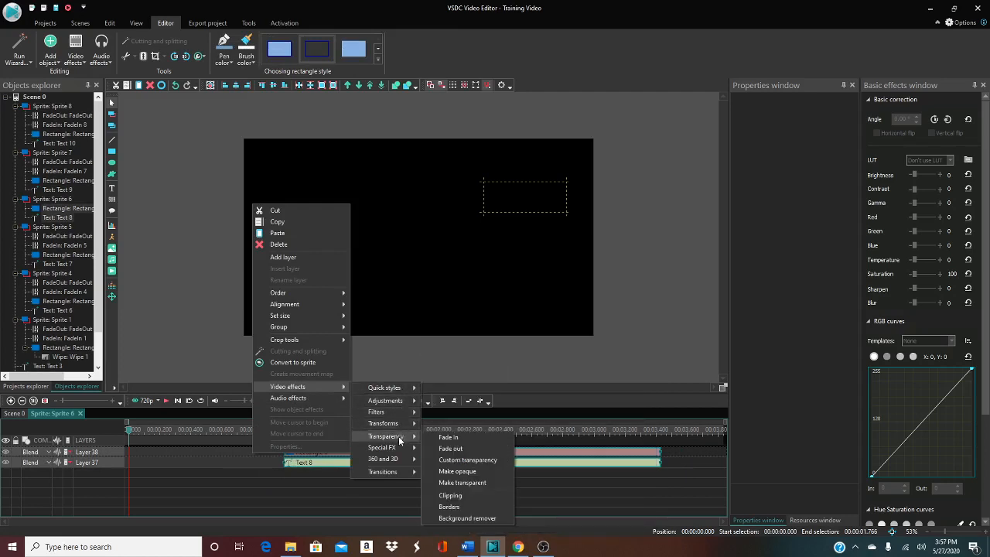
pyautogui.click(448, 438)
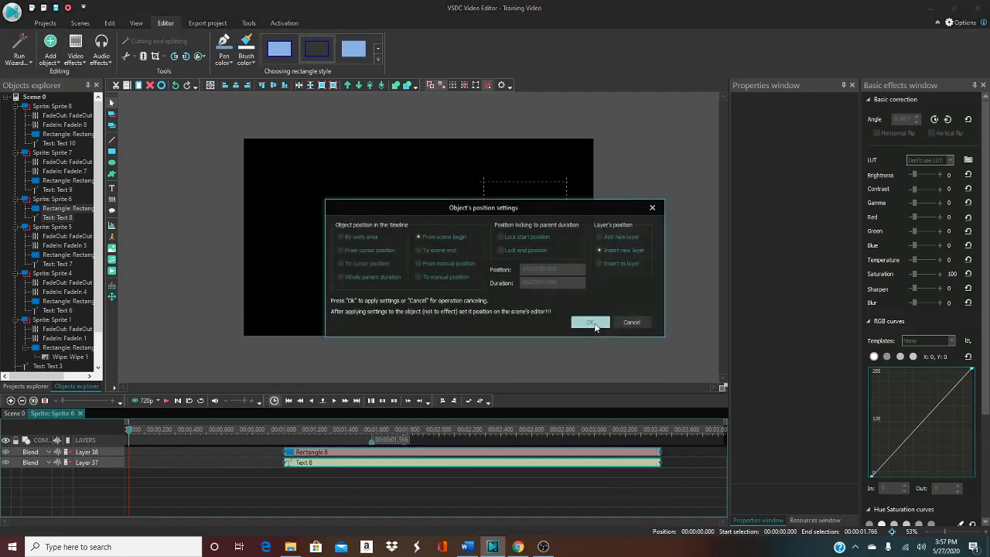
pyautogui.click(589, 322)
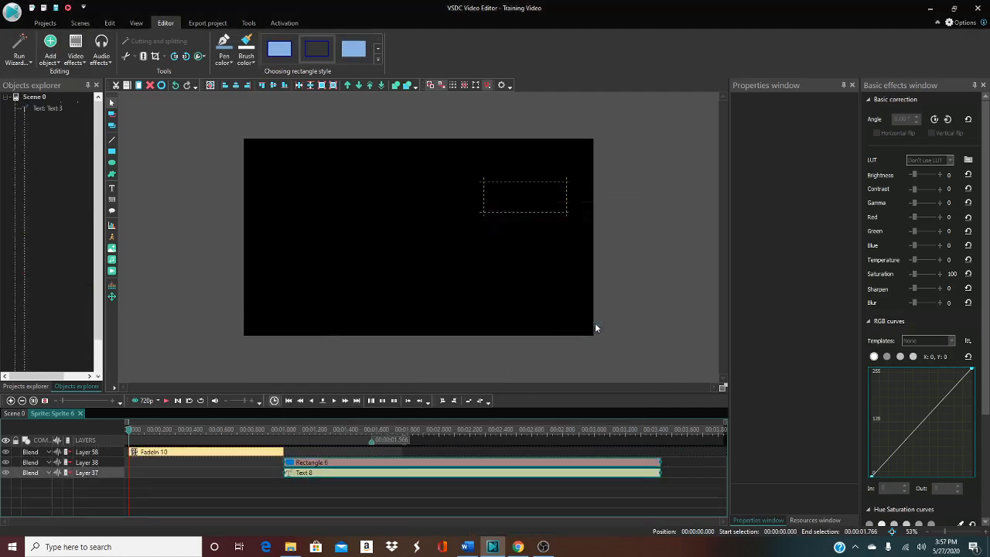
# Add a Fade out effect positioned to the scene end, with its start and end locked to the parent duration
pyautogui.rightClick(674, 451)
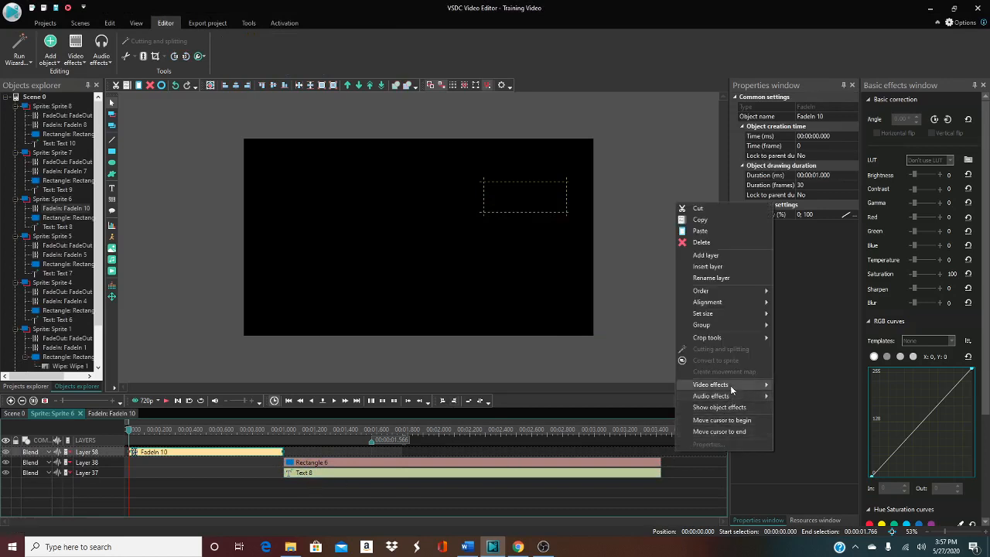
pyautogui.moveTo(730, 385)
pyautogui.moveTo(820, 437)
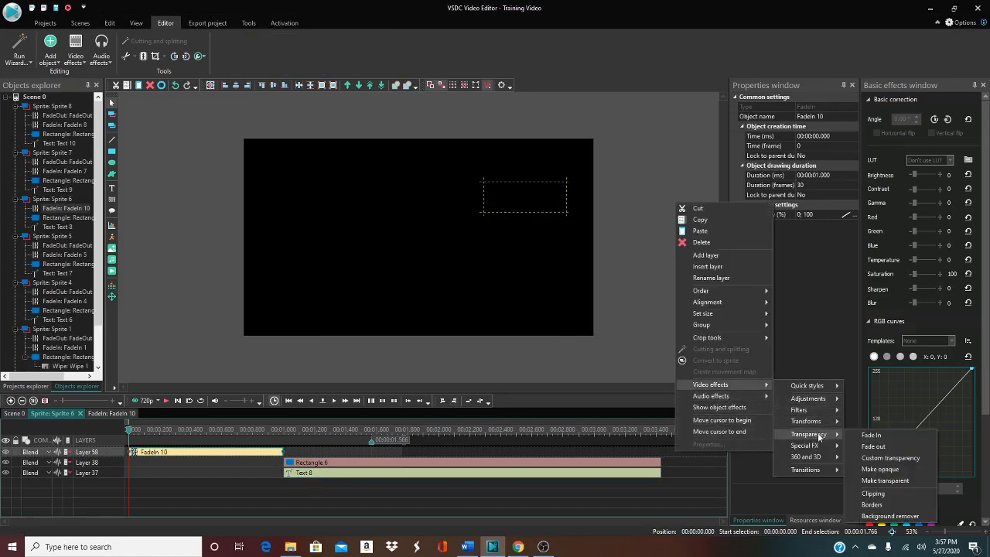
pyautogui.click(874, 447)
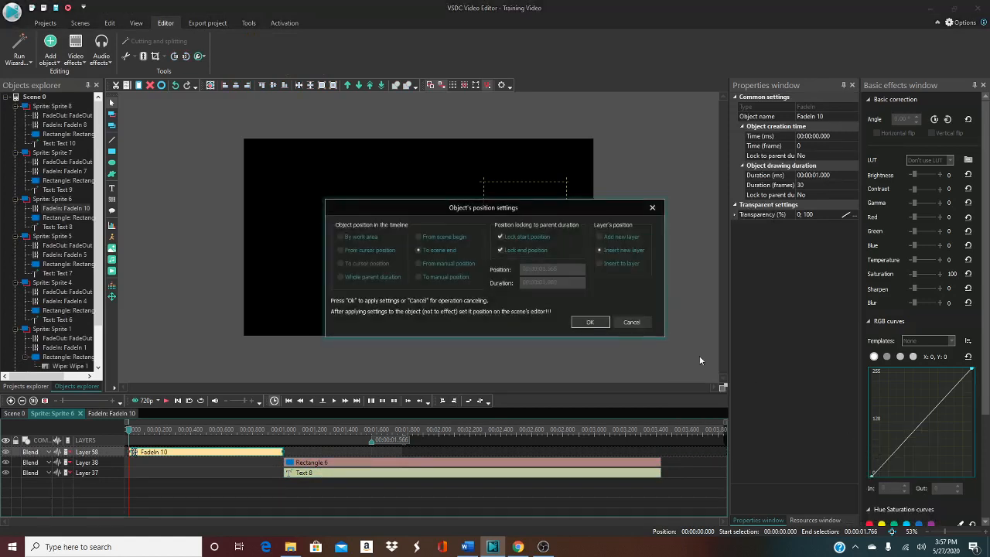
pyautogui.click(589, 322)
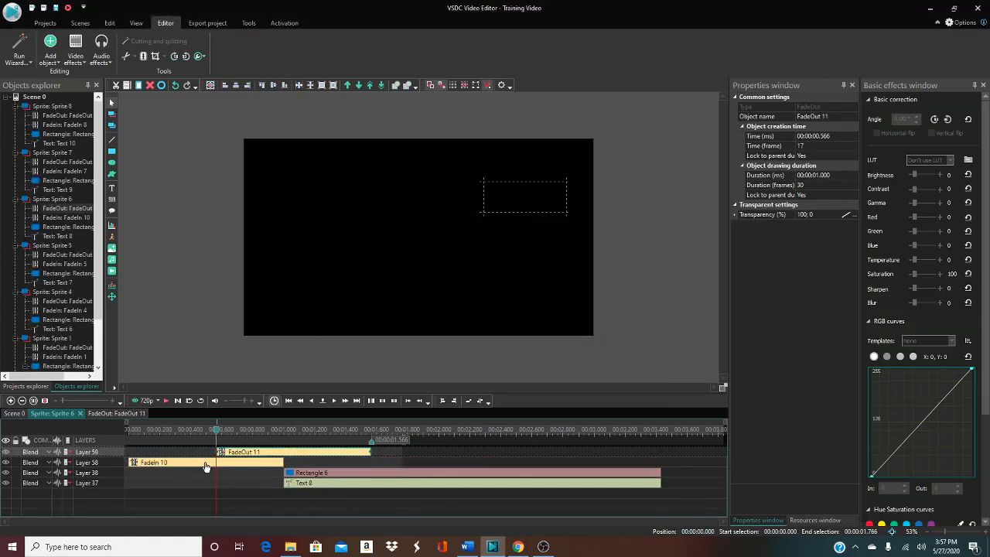
# Move the Fade in effect to 3.2 seconds, and the "Blogging" rectangle and text to start at 1.566 seconds, where the Fade out ends
pyautogui.moveTo(206, 465); pyautogui.dragTo(605, 450)
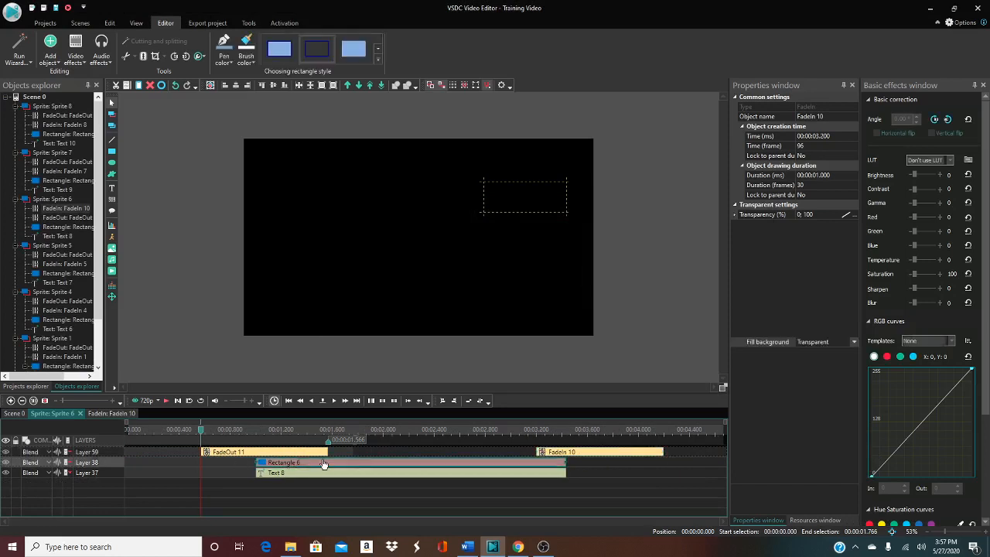
pyautogui.moveTo(306, 463); pyautogui.dragTo(378, 468)
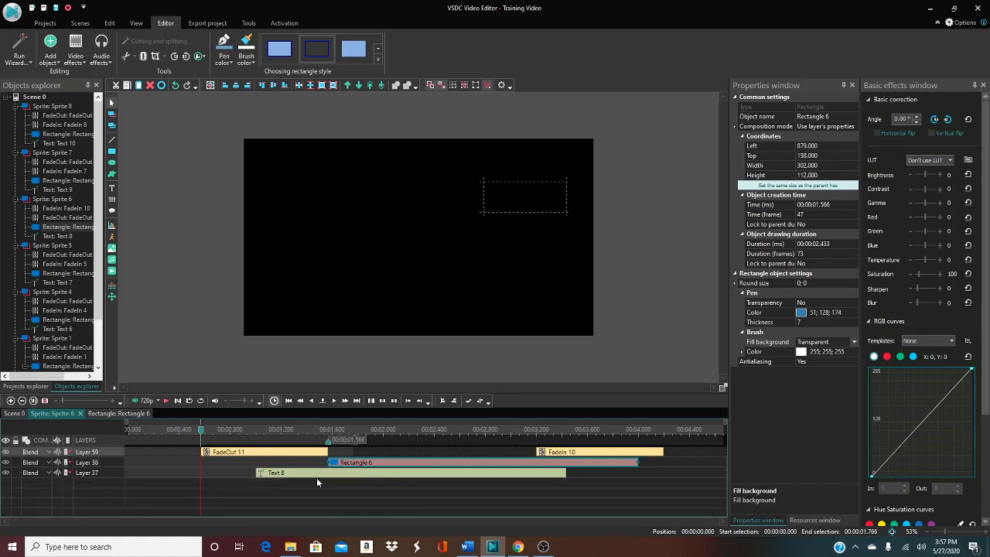
pyautogui.moveTo(316, 477); pyautogui.dragTo(352, 473)
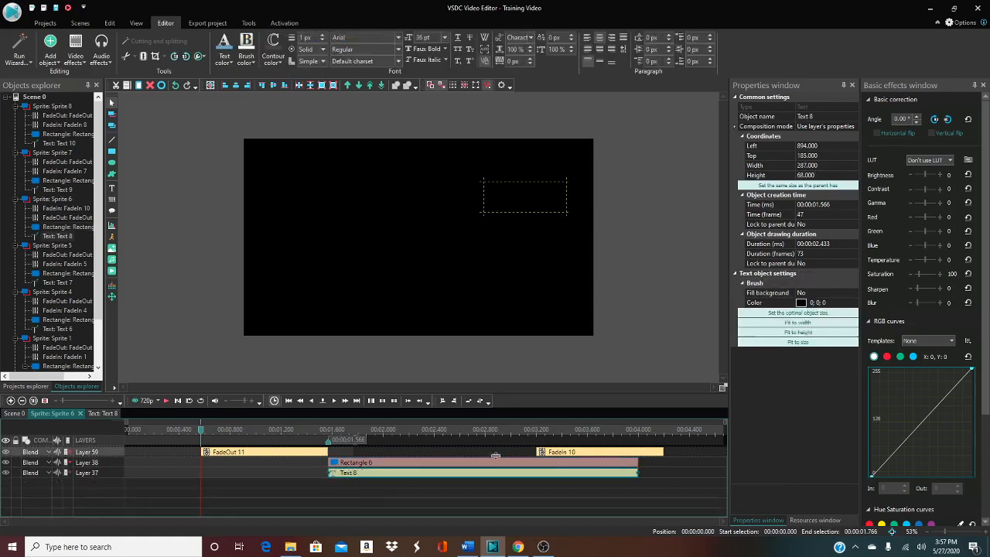
# Move the Fade in effect to start at 4 seconds, where the "Blogging" rectangle and text end
pyautogui.moveTo(580, 454); pyautogui.dragTo(648, 456)
pyautogui.moveTo(584, 456); pyautogui.dragTo(597, 456)
pyautogui.click(324, 473)
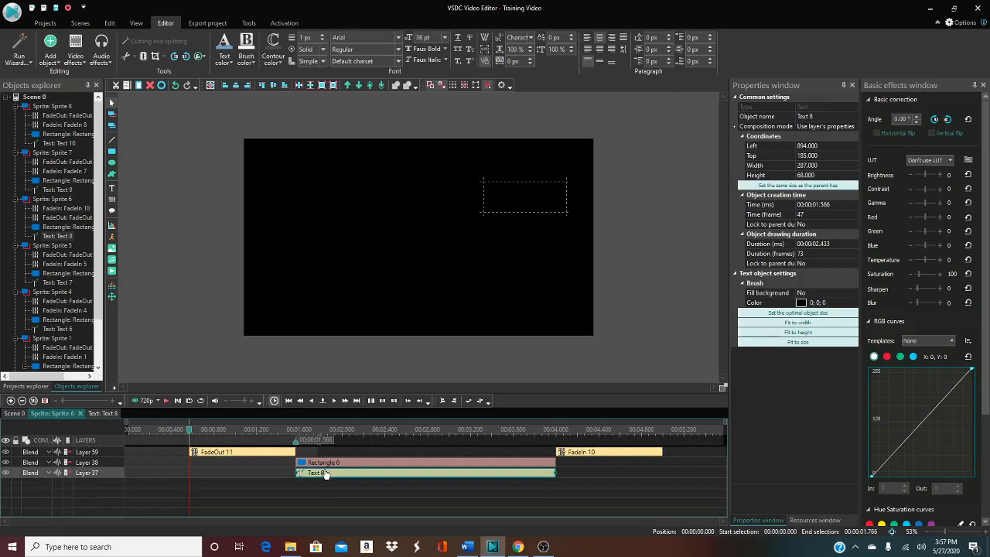
pyautogui.click(325, 463)
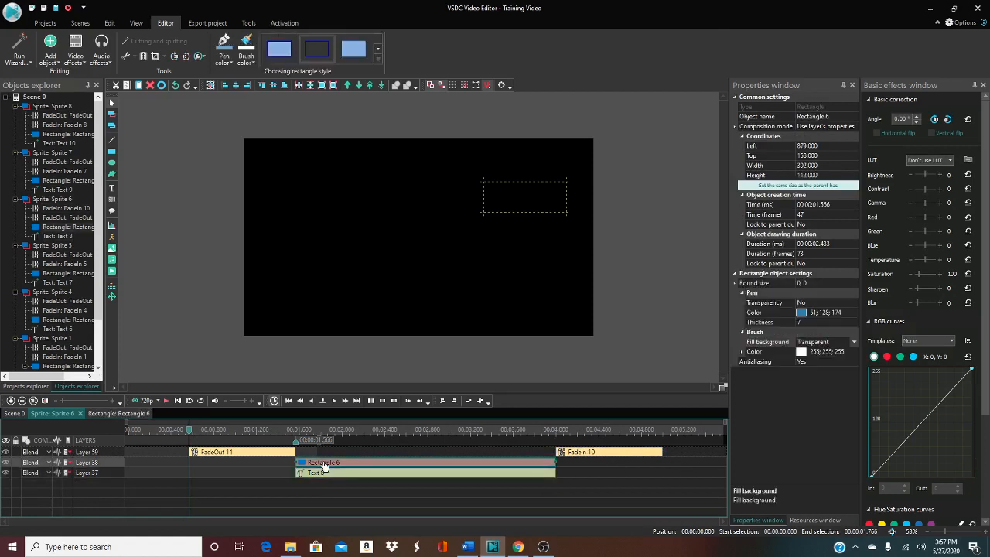
pyautogui.click(308, 475)
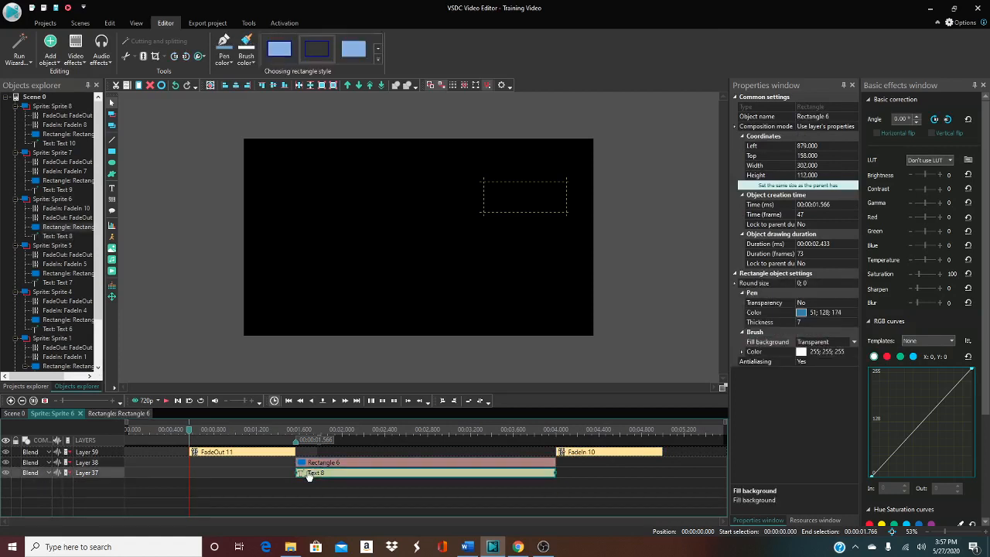
# Preview the "Blogging" sprite on its own, then return to the main scene and preview the captions from 11.1 seconds
pyautogui.click(165, 401)
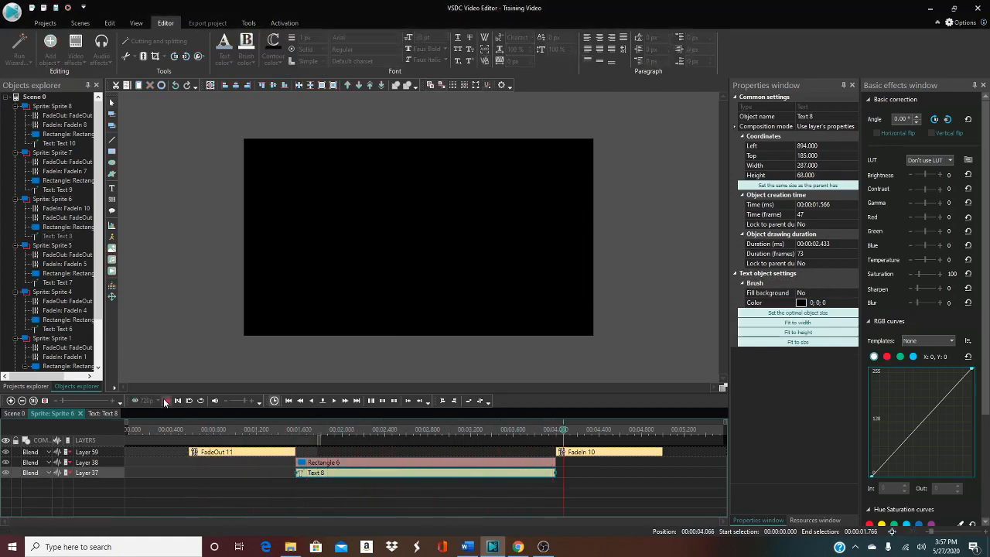
pyautogui.click(165, 401)
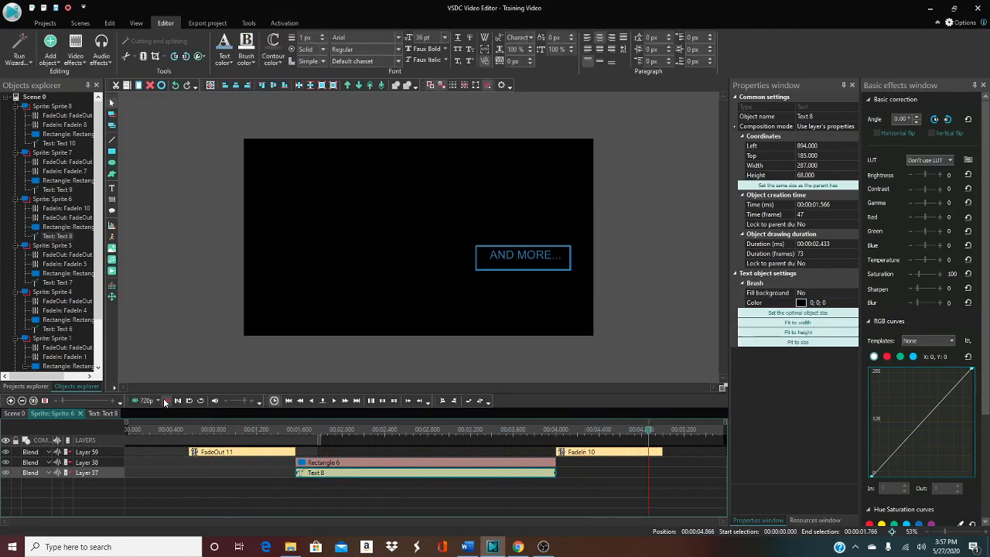
pyautogui.click(14, 414)
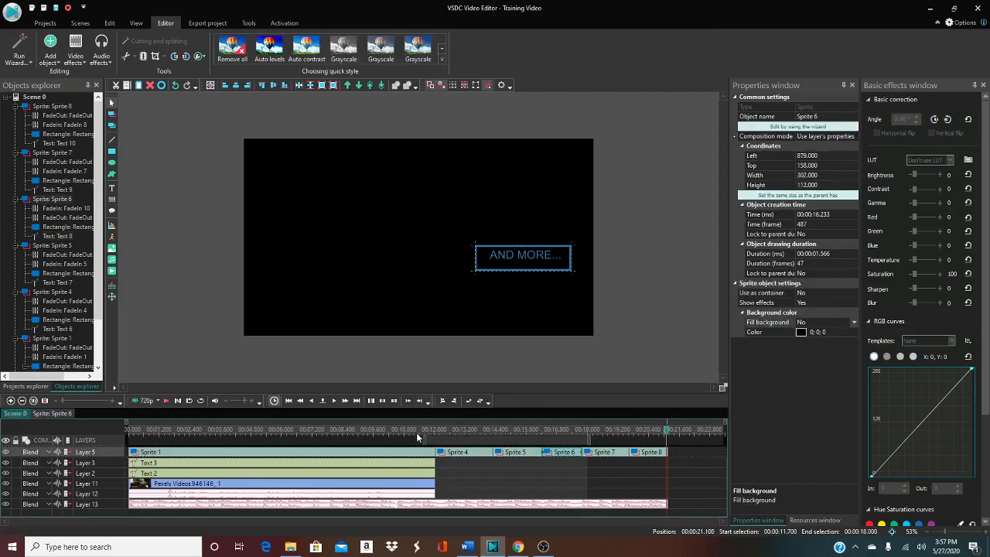
pyautogui.moveTo(424, 432); pyautogui.dragTo(411, 432)
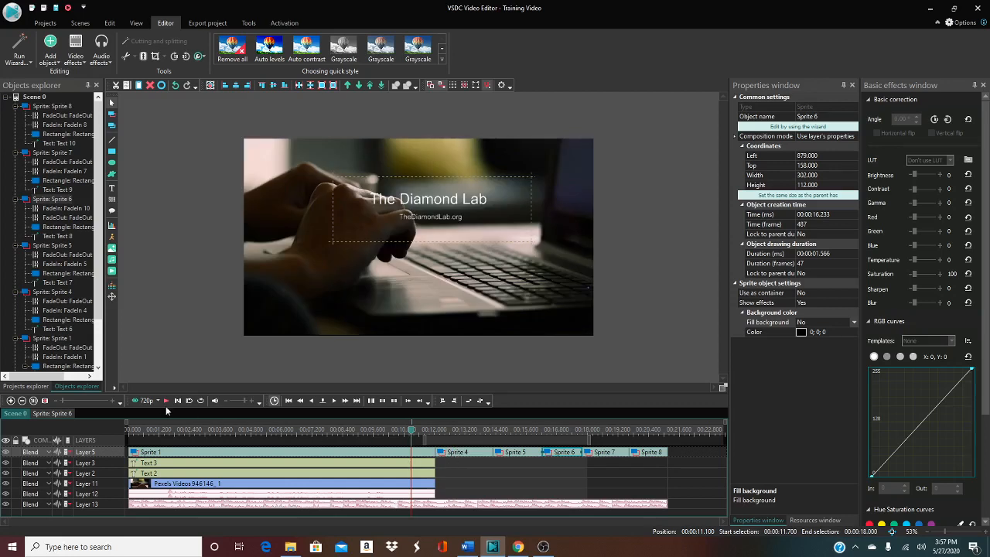
pyautogui.click(166, 401)
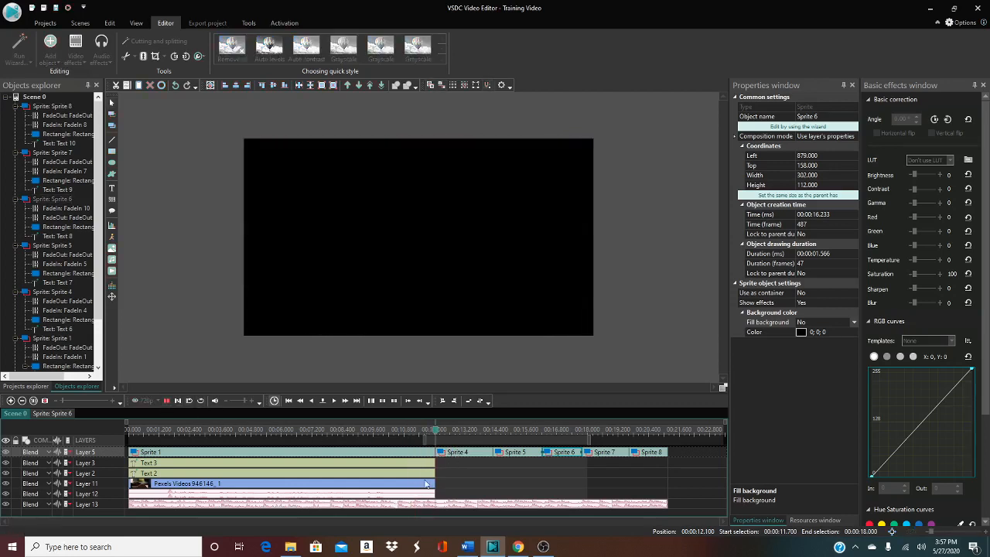
# Reopen the "Blogging" sprite, try shortening its text to 0.866 seconds, and extend the text back to match the rectangle's end
pyautogui.doubleClick(562, 458)
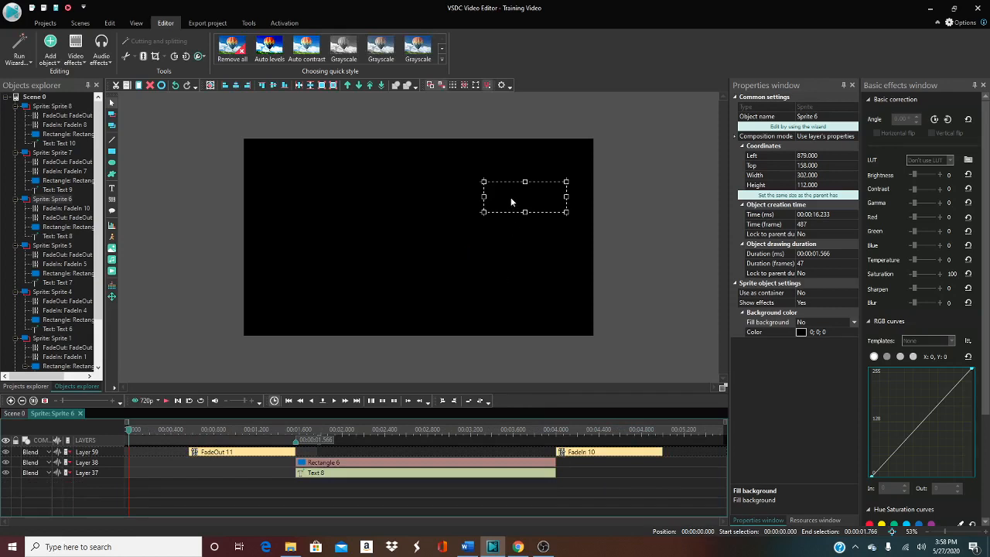
pyautogui.doubleClick(344, 473)
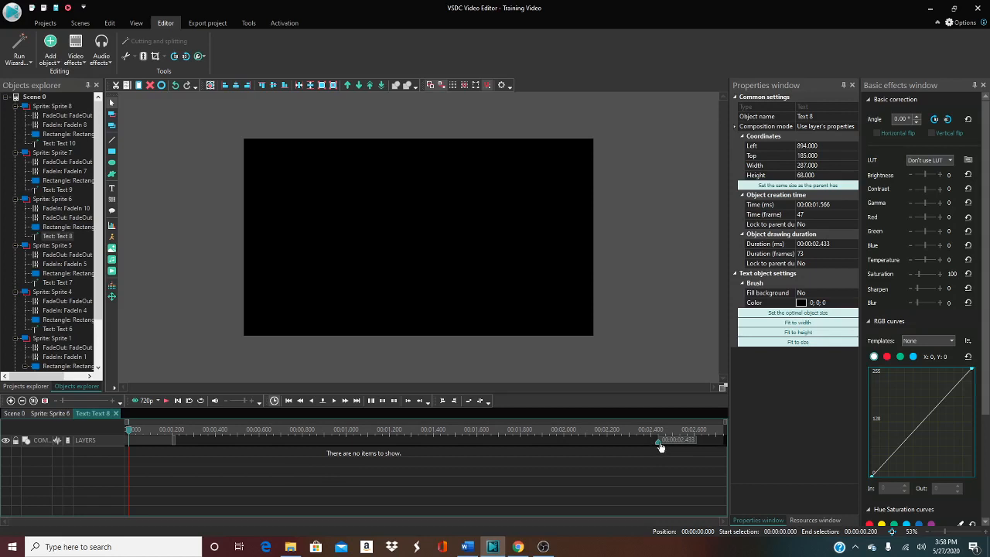
pyautogui.moveTo(660, 447); pyautogui.dragTo(320, 447)
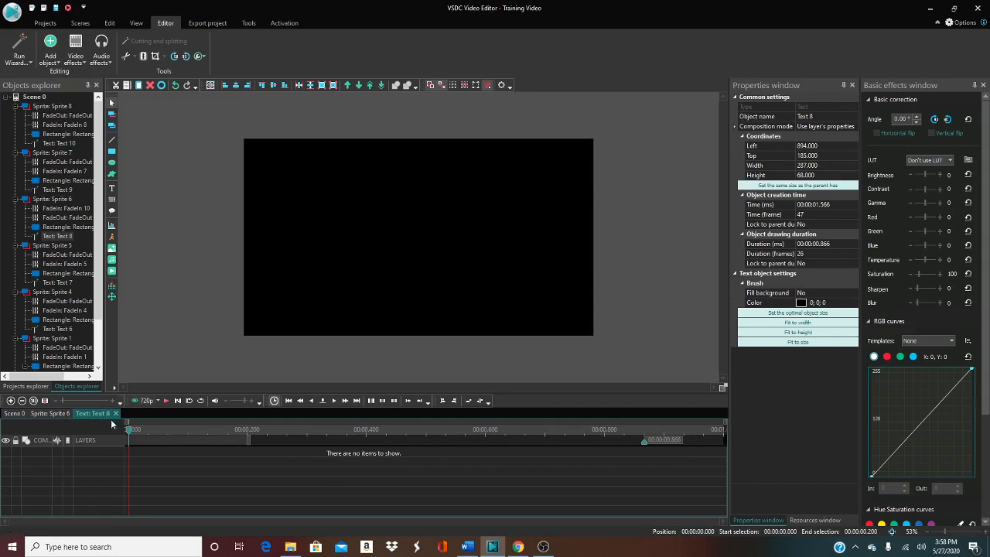
pyautogui.click(165, 401)
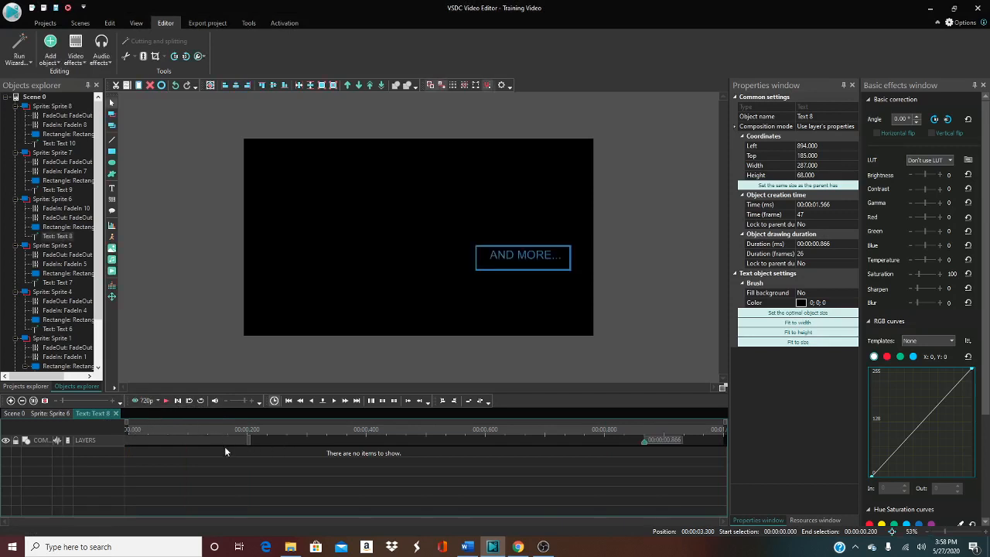
pyautogui.click(116, 413)
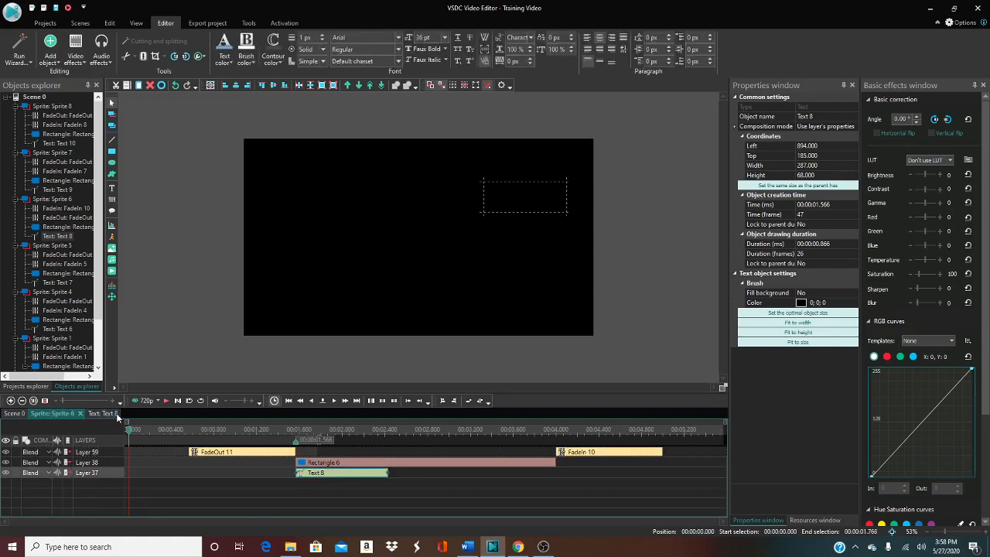
pyautogui.moveTo(388, 472); pyautogui.dragTo(558, 473)
pyautogui.click(499, 196)
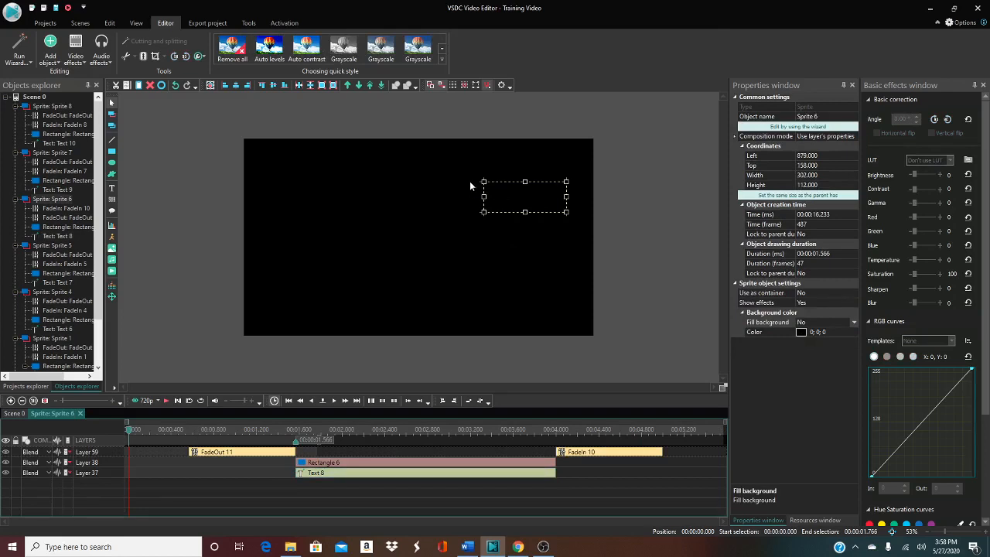
pyautogui.click(327, 477)
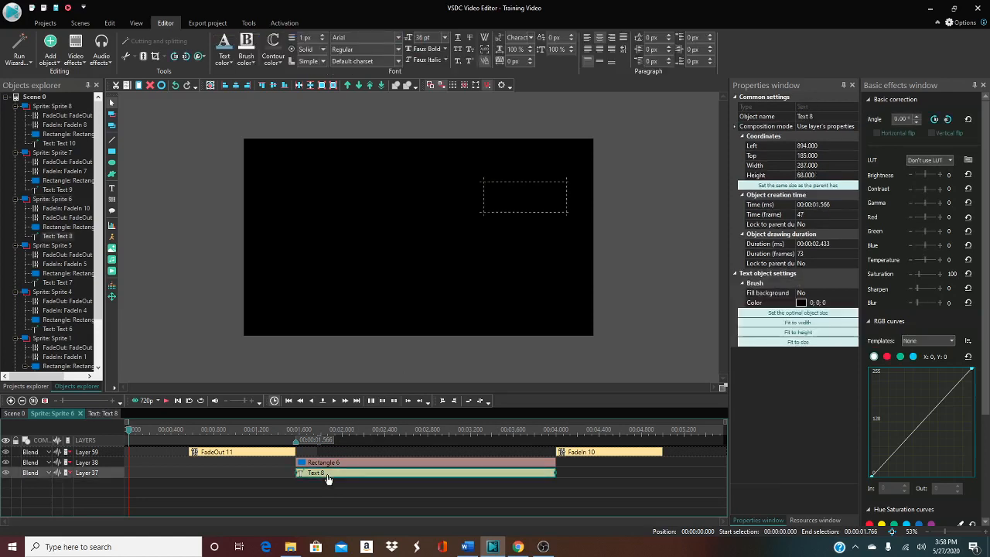
pyautogui.click(508, 198)
pyautogui.rightClick(508, 202)
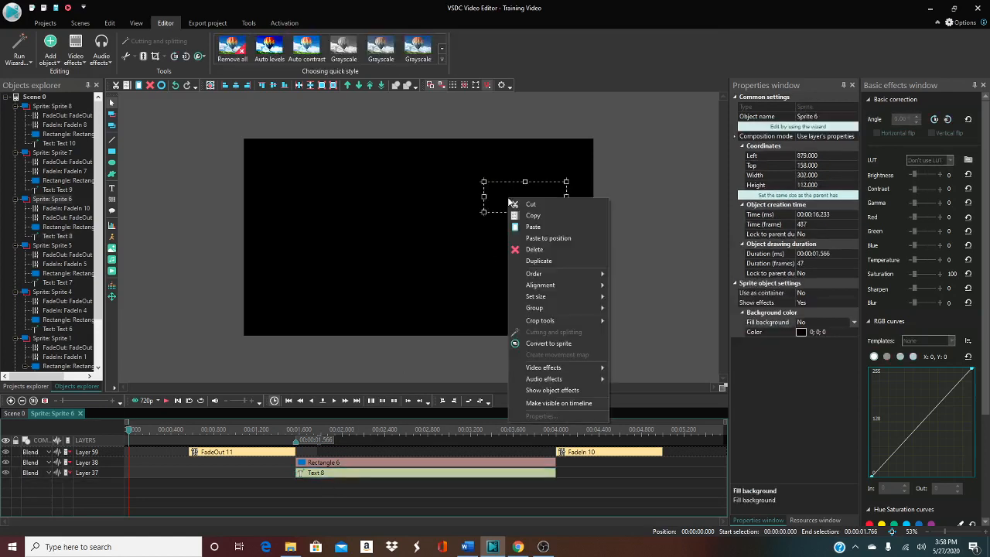
pyautogui.click(499, 192)
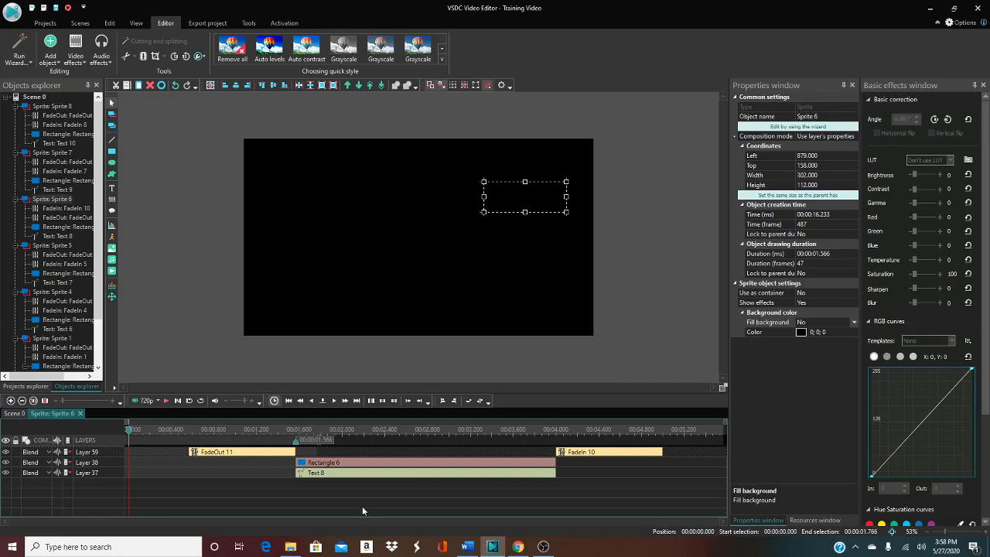
pyautogui.click(349, 464)
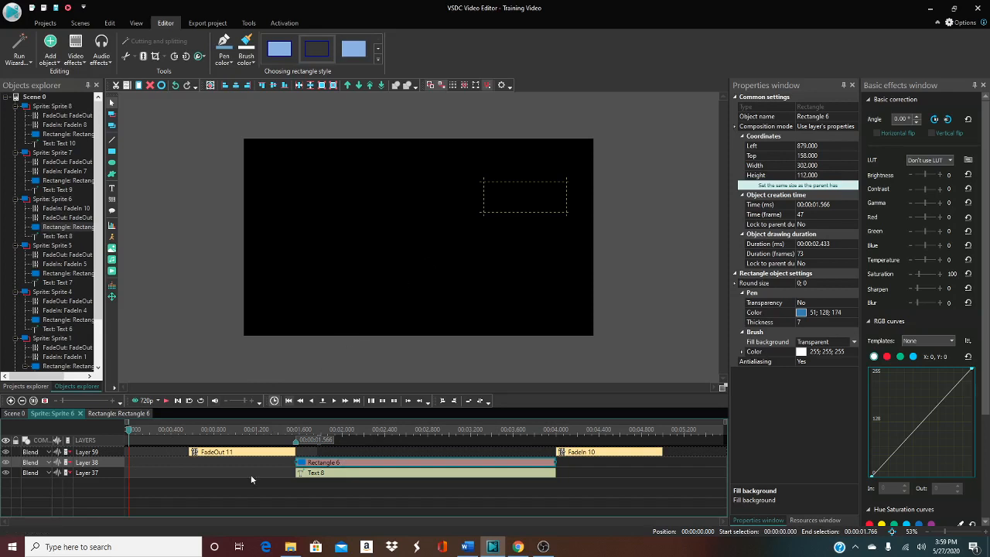
# Add the video "production ID_4057999" to the main scene and place it directly after the first clip, starting at 12.033 seconds
pyautogui.click(14, 414)
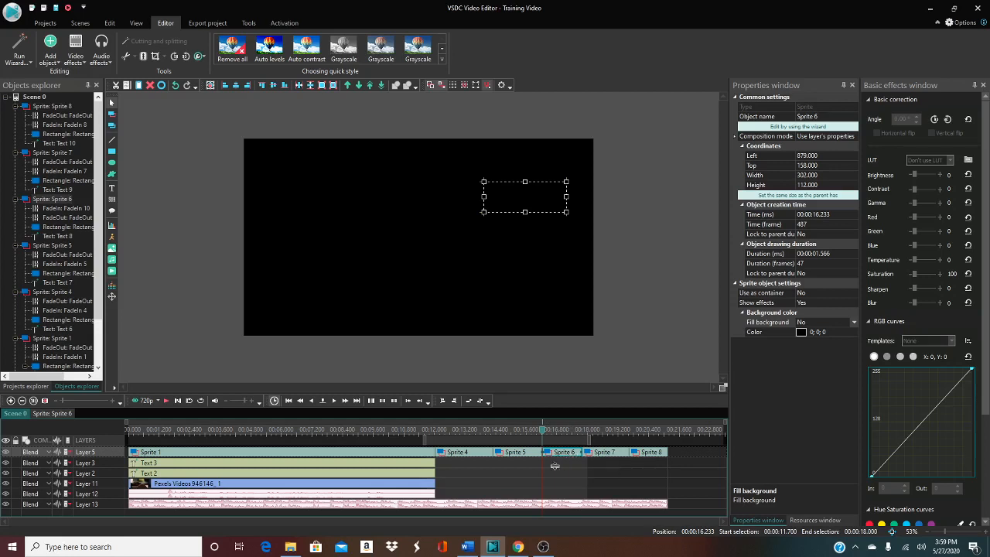
pyautogui.click(471, 295)
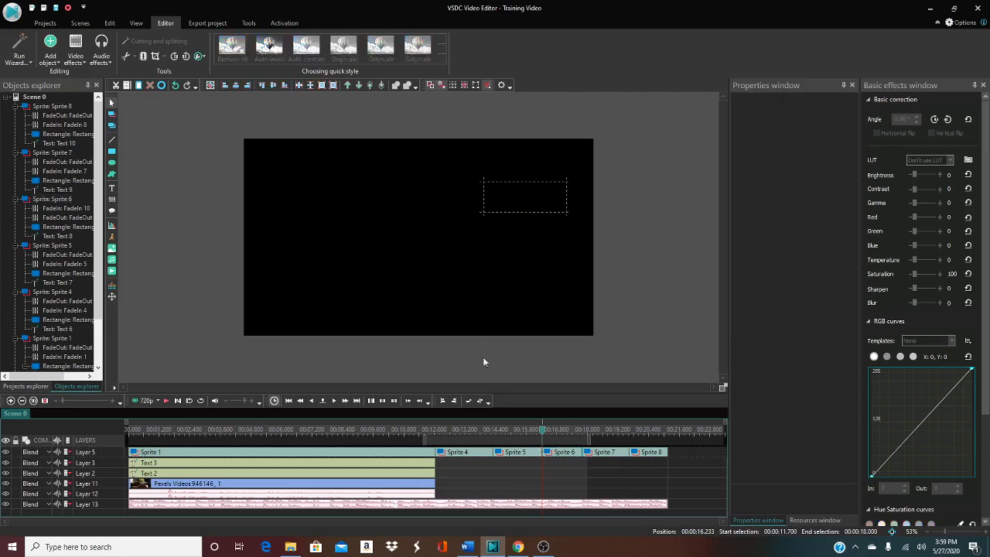
pyautogui.click(50, 48)
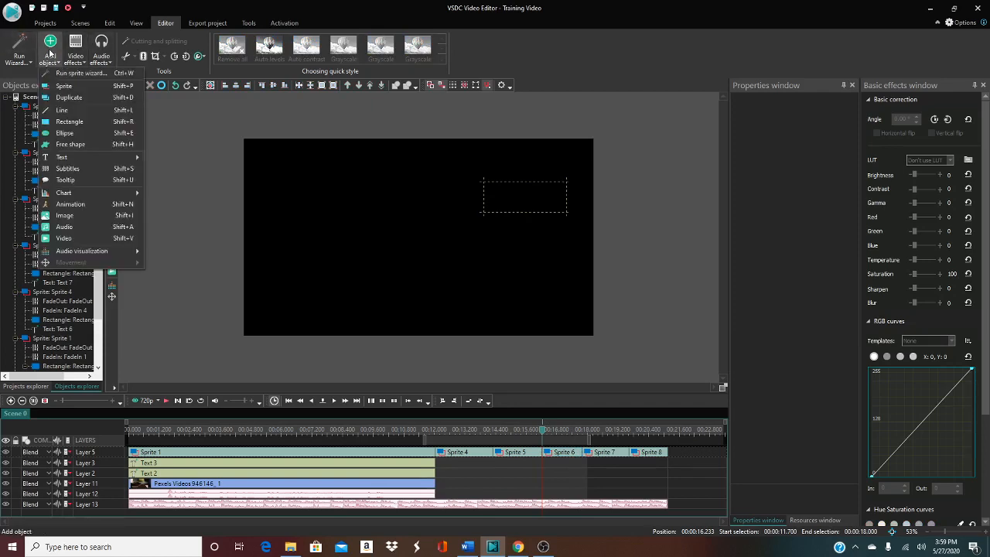
pyautogui.click(78, 237)
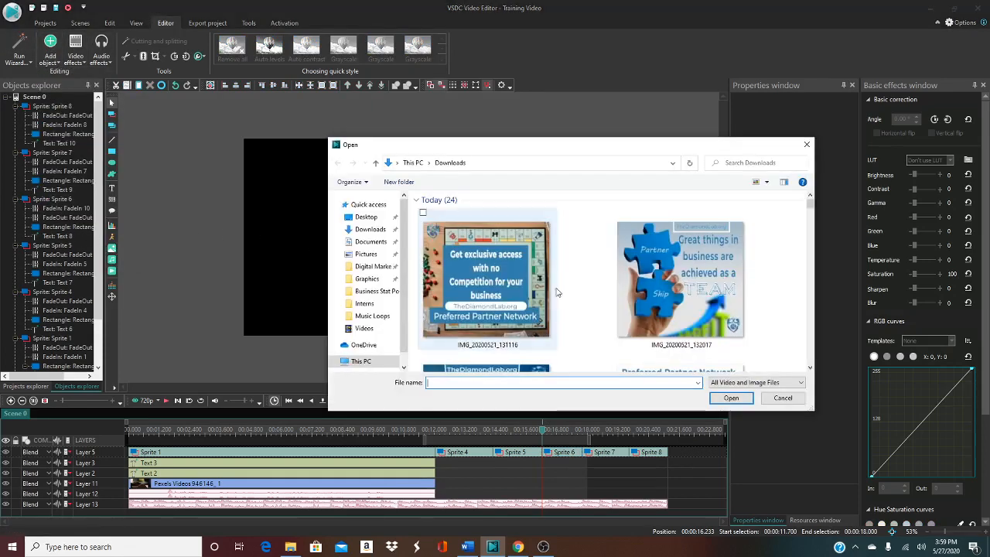
pyautogui.scroll(-5, 554, 324)
pyautogui.scroll(-3, 557, 323)
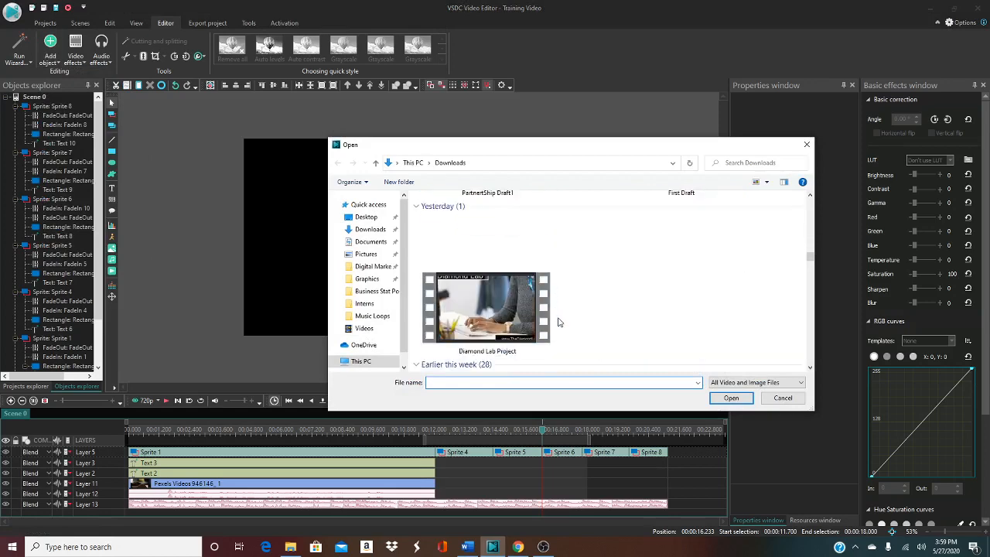
pyautogui.scroll(-5, 559, 323)
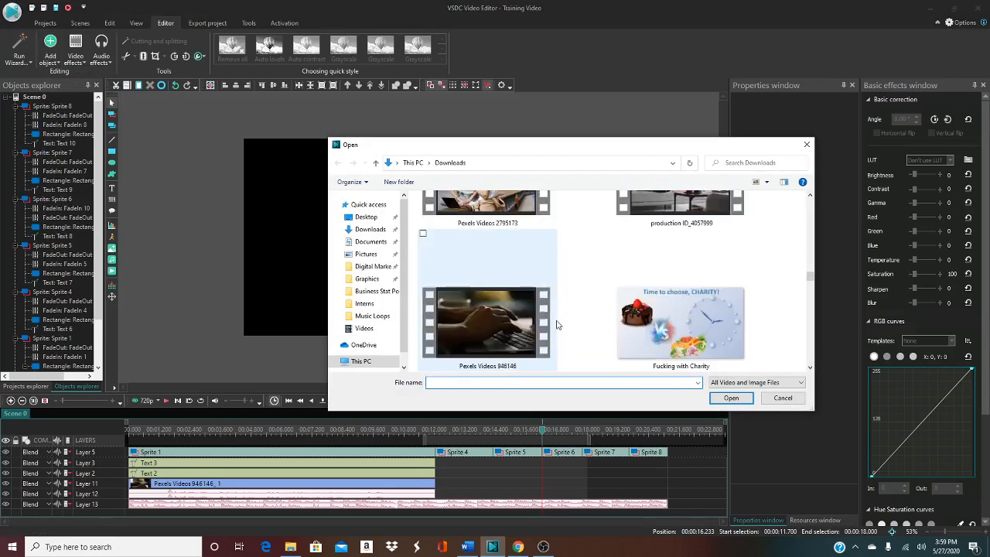
pyautogui.scroll(2, 557, 325)
pyautogui.click(680, 286)
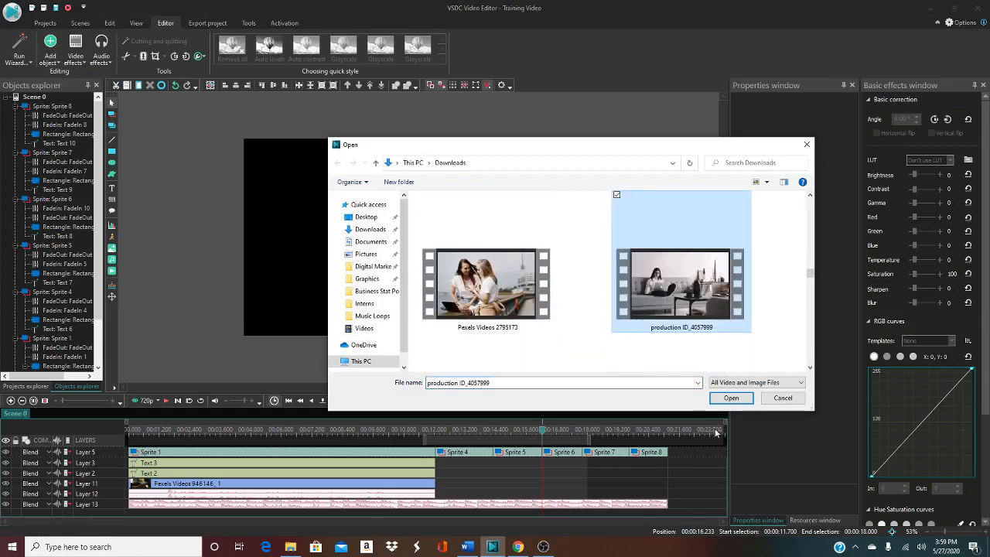
pyautogui.click(731, 398)
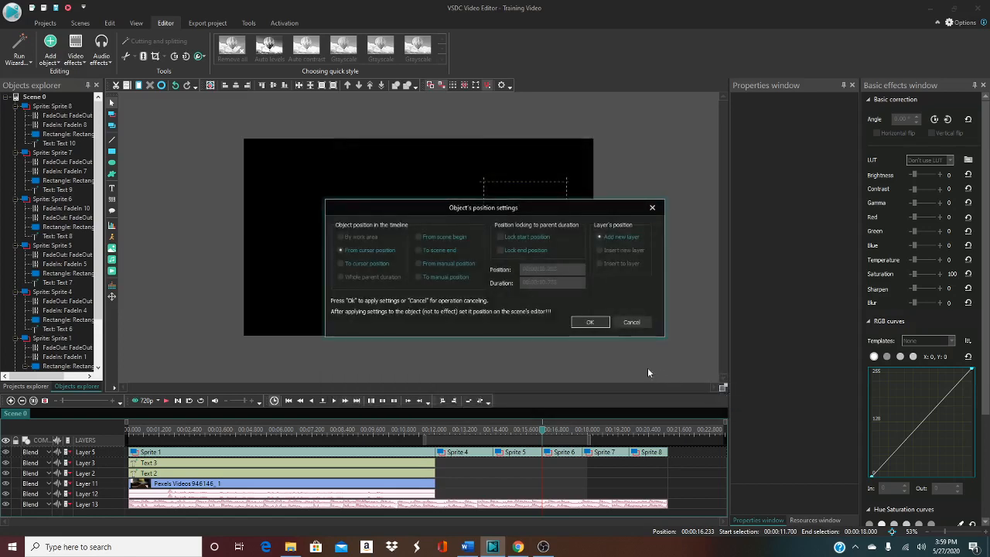
pyautogui.click(593, 325)
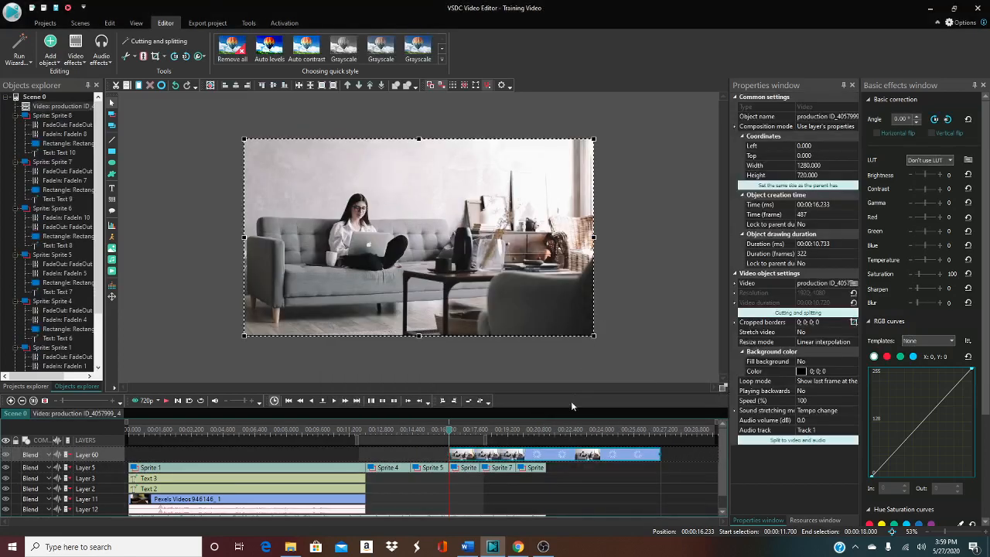
pyautogui.moveTo(462, 455); pyautogui.dragTo(374, 502)
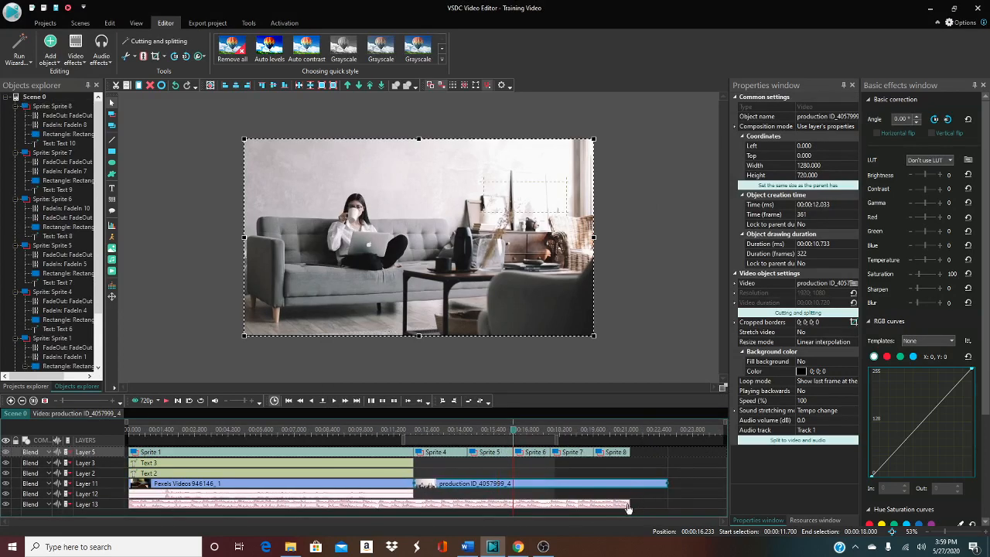
# Extend the background music to 22.766 seconds, matching the new clip's end, and shift Sprite 8 to finish at the same point
pyautogui.moveTo(628, 503); pyautogui.dragTo(669, 504)
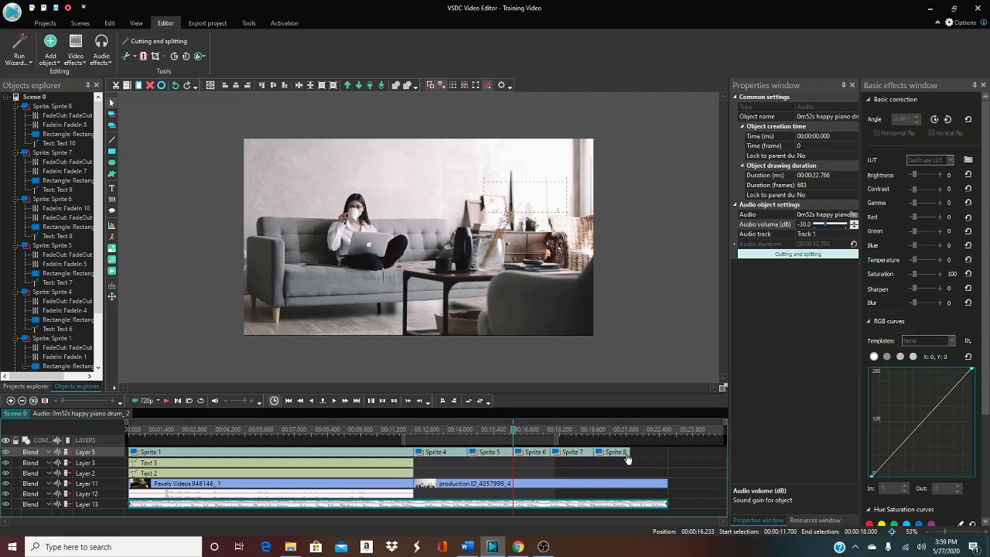
pyautogui.moveTo(619, 456); pyautogui.dragTo(671, 460)
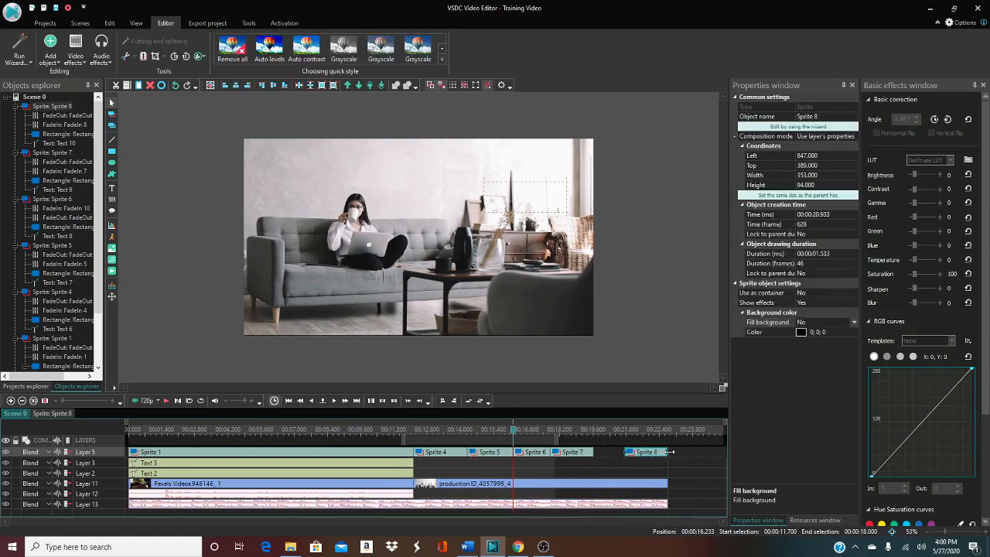
pyautogui.moveTo(670, 452); pyautogui.dragTo(677, 452)
# Shift Sprite 7 to start at 18.633 seconds and Sprite 6 to start at 16.566 seconds, each lasting 2.066 seconds
pyautogui.click(586, 456)
pyautogui.moveTo(586, 457); pyautogui.dragTo(613, 456)
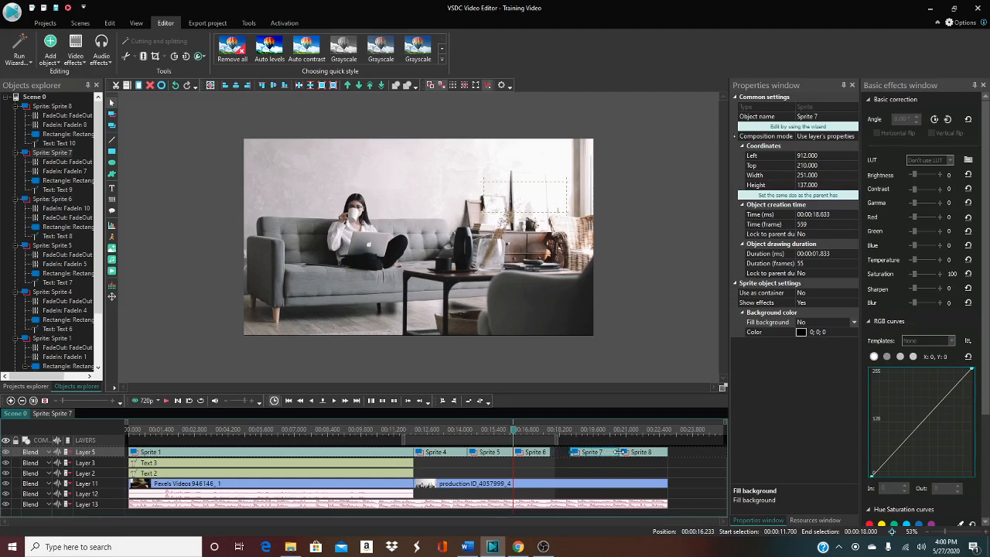
pyautogui.click(546, 455)
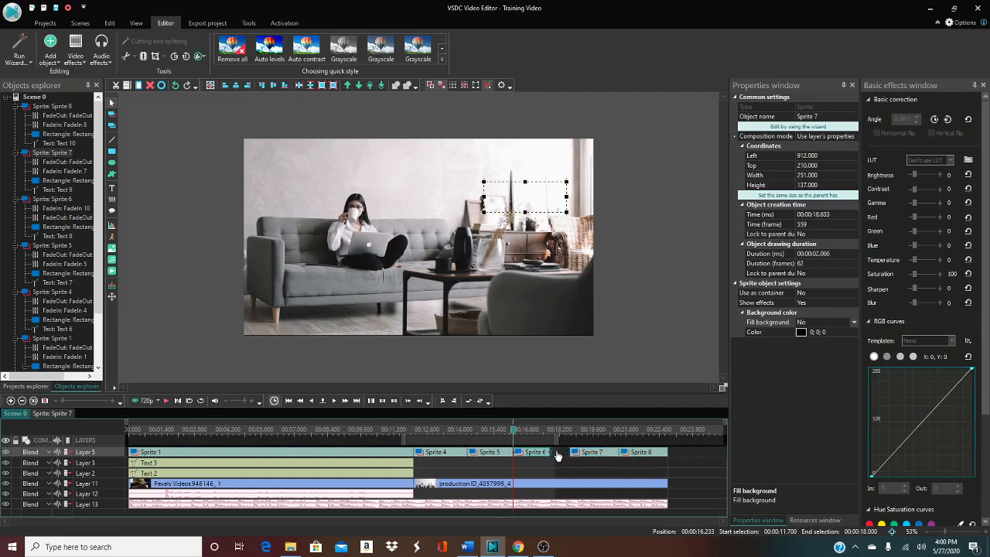
pyautogui.moveTo(564, 456); pyautogui.dragTo(573, 452)
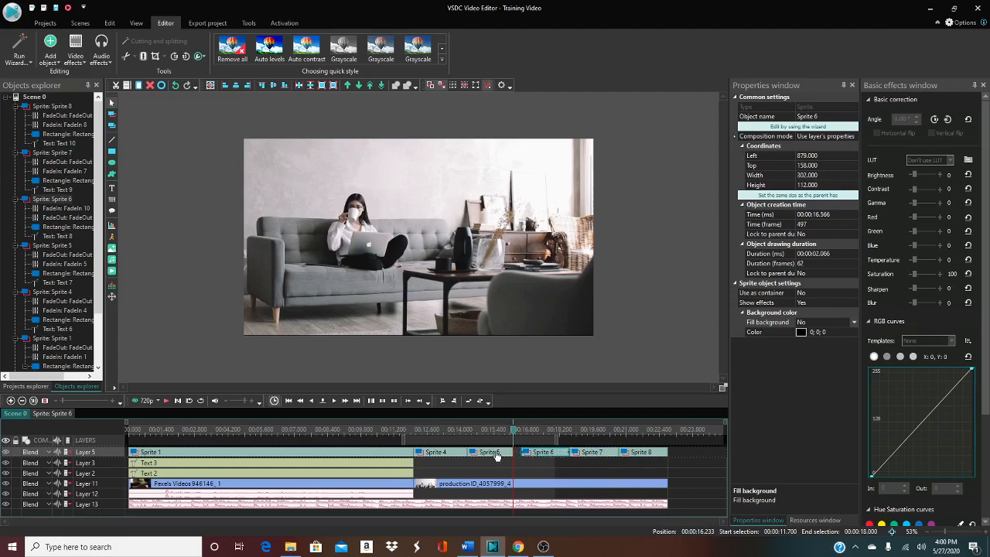
# Extend Sprite 5 to 2.266 seconds so it meets Sprite 6, and preview the caption section from about 11 seconds
pyautogui.click(511, 456)
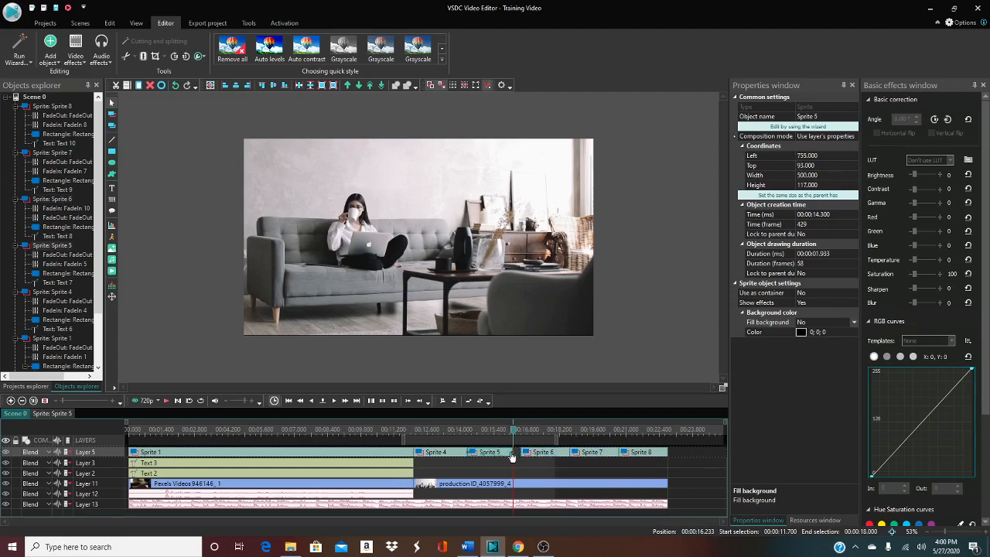
pyautogui.moveTo(523, 452); pyautogui.dragTo(530, 452)
pyautogui.moveTo(514, 430); pyautogui.dragTo(391, 433)
pyautogui.click(167, 401)
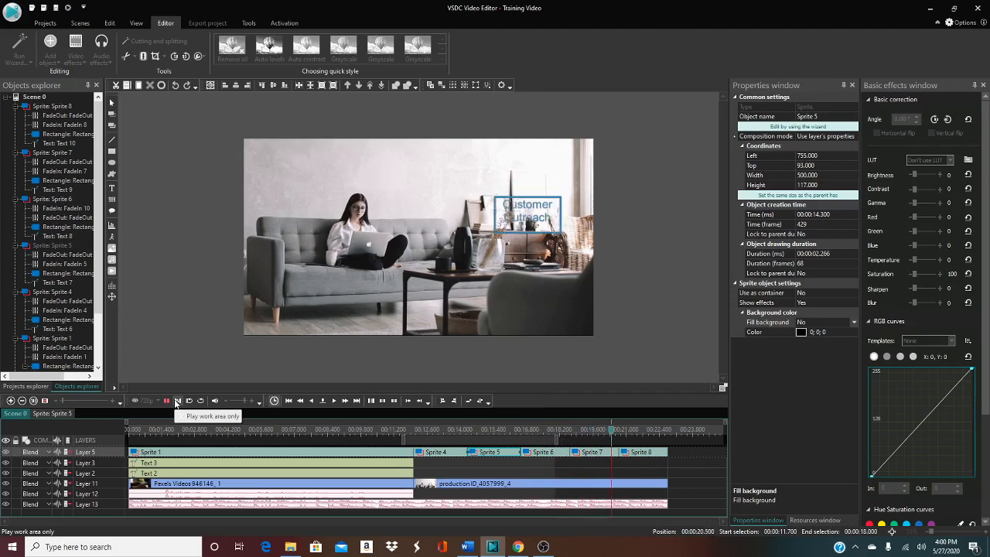
# Extend Sprite 6 to 4 seconds, with FadeIn 10 at 0.566 seconds before its rectangle and FadeOut 11 at 4.000 seconds after it
pyautogui.doubleClick(543, 452)
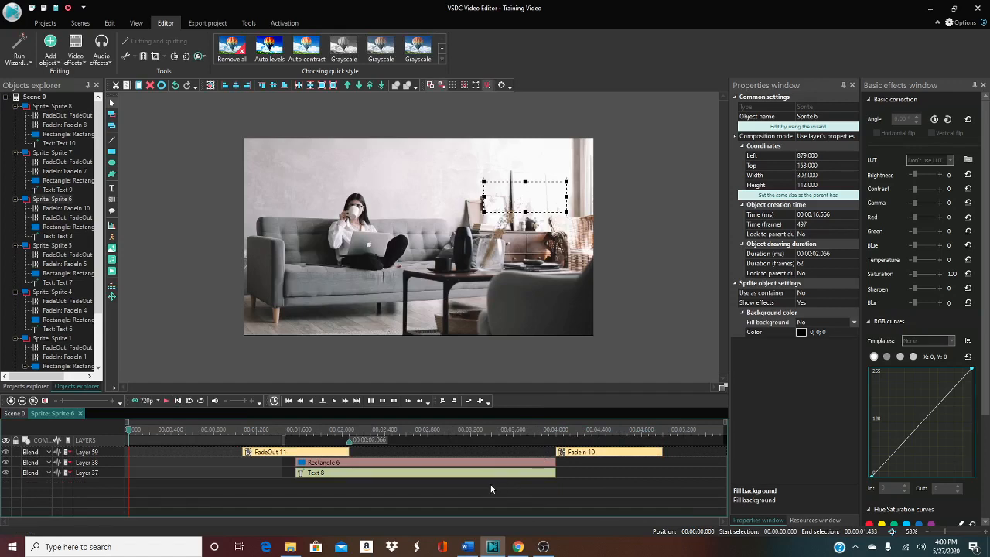
pyautogui.moveTo(292, 454); pyautogui.dragTo(245, 456)
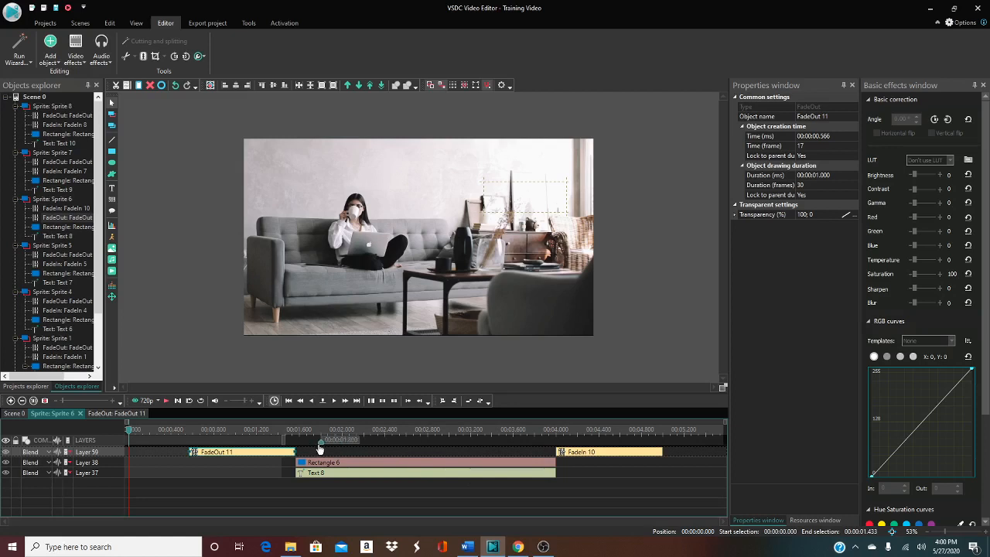
pyautogui.moveTo(294, 451); pyautogui.dragTo(235, 451)
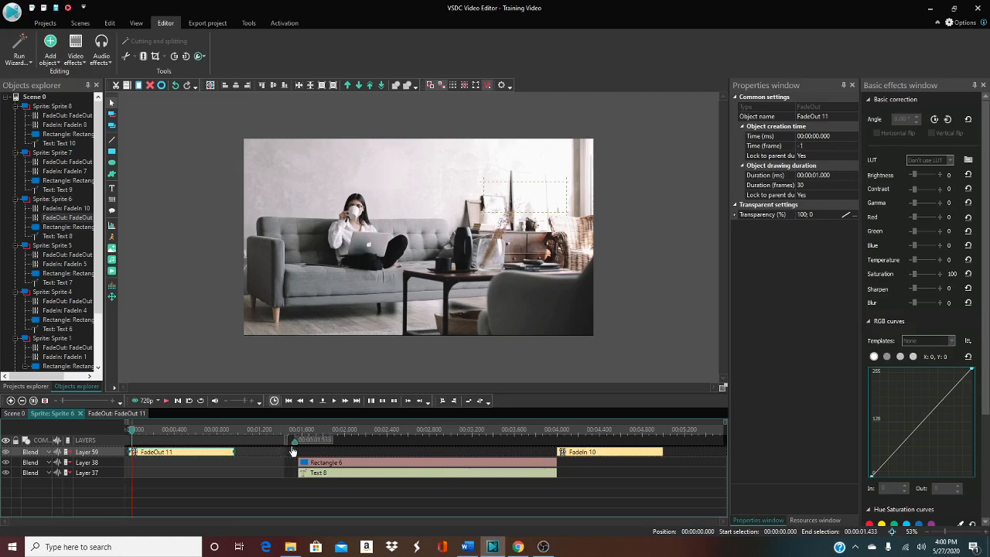
pyautogui.moveTo(390, 468)
pyautogui.mouseDown()
pyautogui.moveTo(557, 473)
pyautogui.moveTo(495, 464)
pyautogui.mouseUp()
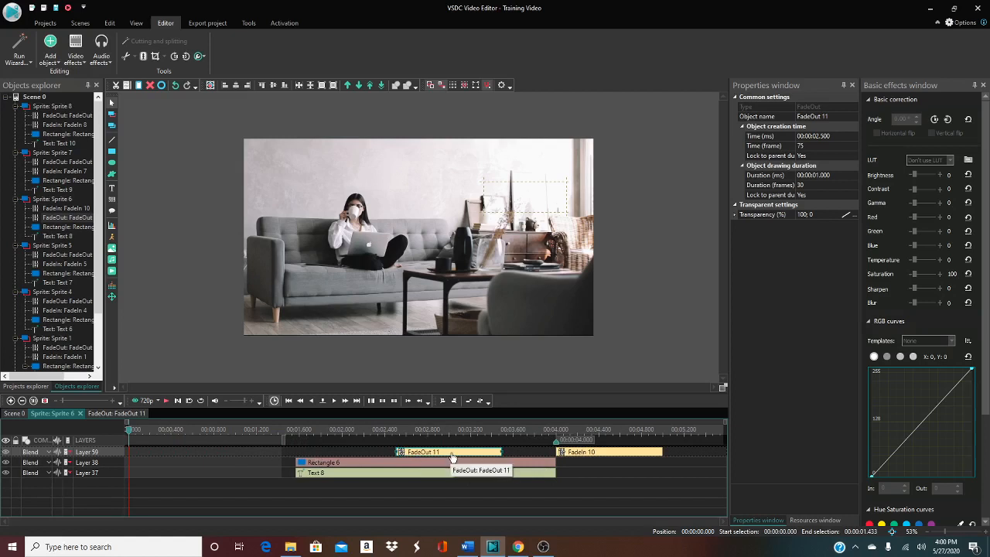
pyautogui.moveTo(607, 452); pyautogui.dragTo(413, 456)
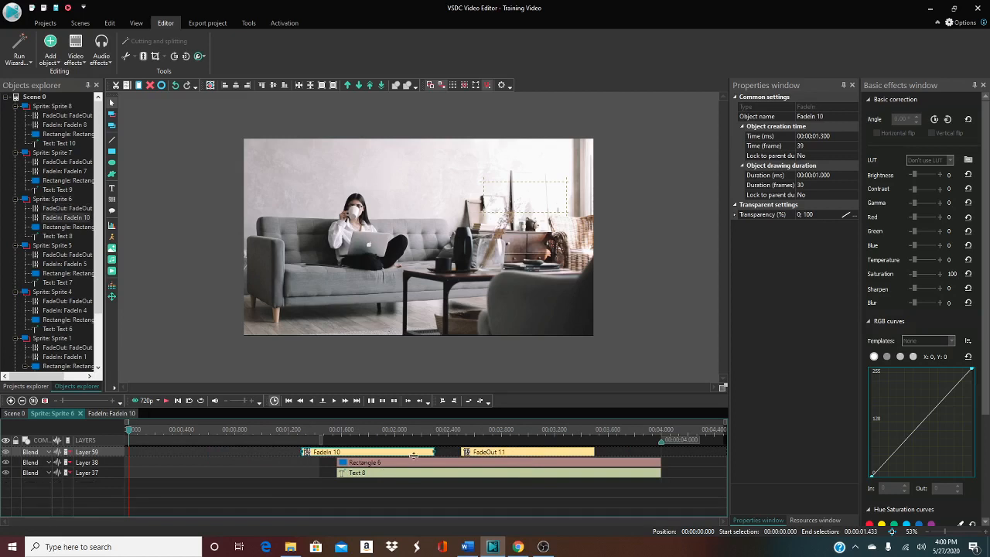
pyautogui.moveTo(532, 458); pyautogui.dragTo(648, 468)
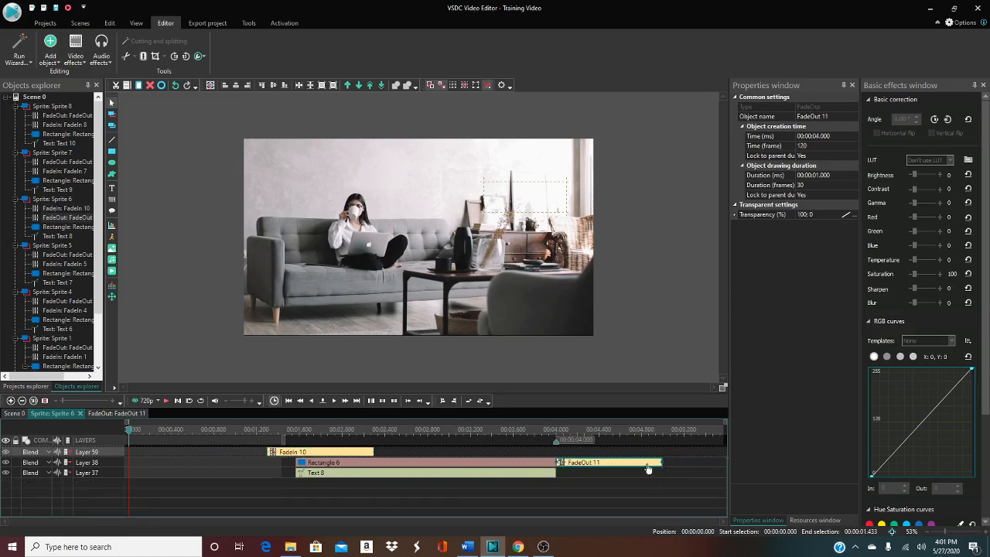
pyautogui.moveTo(264, 451)
pyautogui.mouseDown()
pyautogui.moveTo(305, 455)
pyautogui.moveTo(249, 458)
pyautogui.mouseUp()
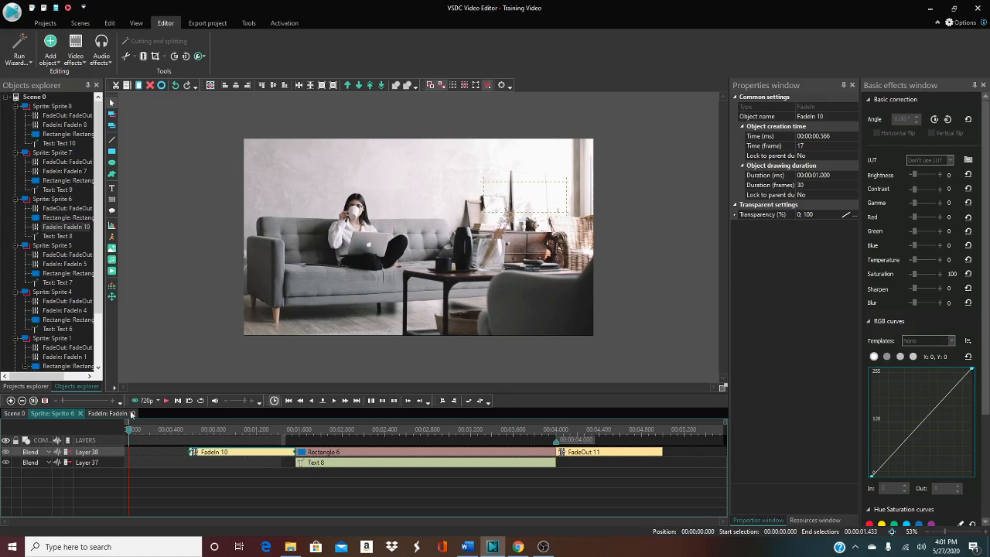
# Preview Sprite 6 on its own, and play the main scene's caption section from about 11.7 seconds
pyautogui.click(167, 401)
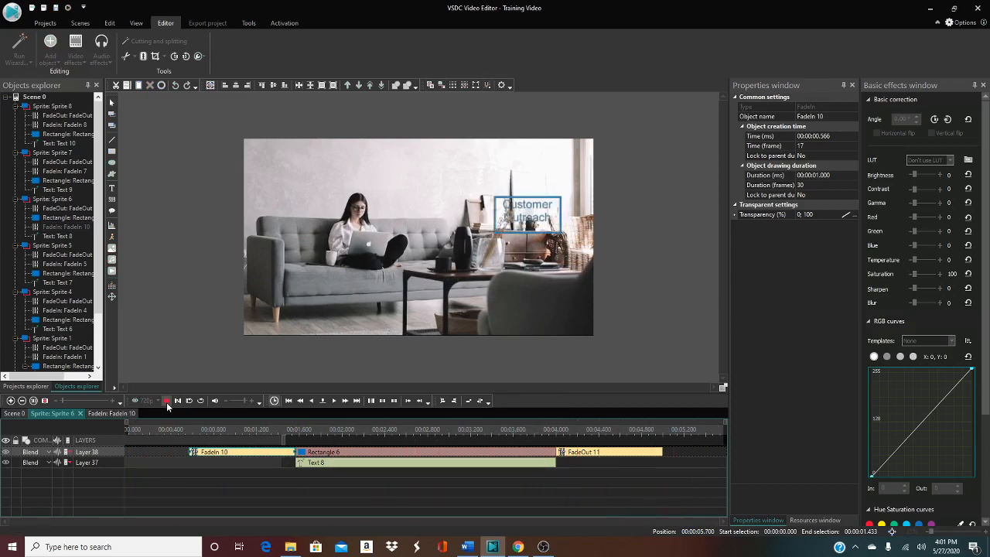
pyautogui.click(9, 414)
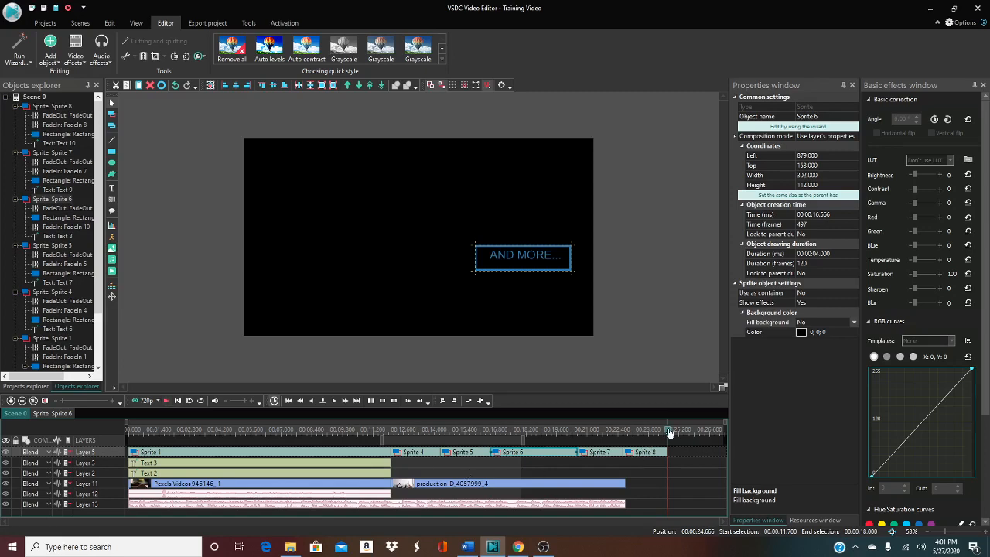
pyautogui.moveTo(670, 433); pyautogui.dragTo(383, 459)
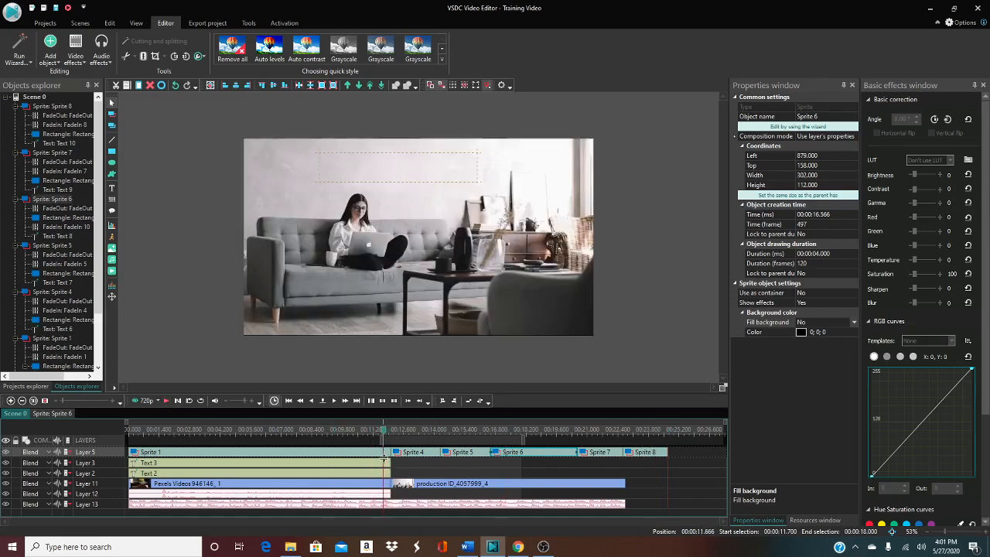
pyautogui.click(166, 401)
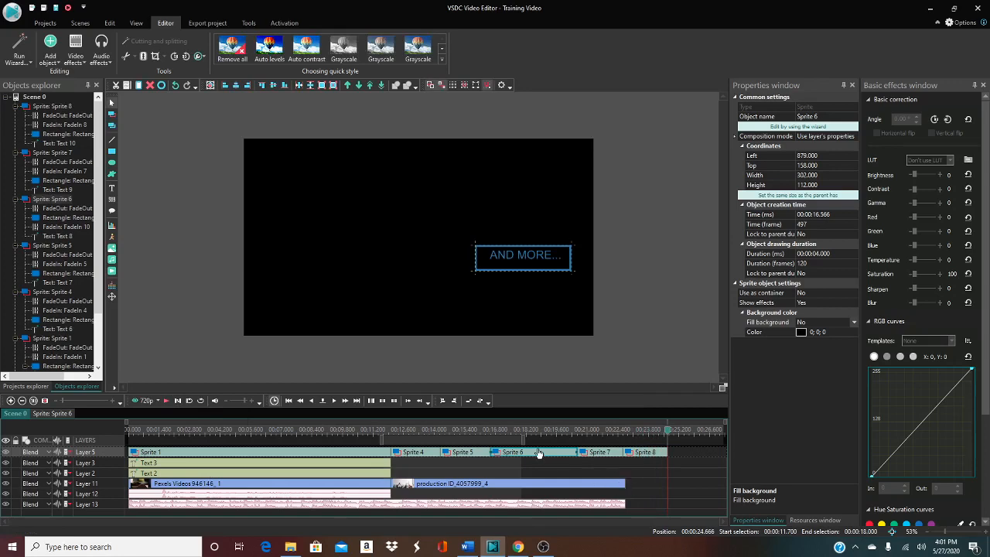
# Inside Sprite 5, extend Rectangle 5 and Text 7 to 1.533 seconds so both end where FadeOut 6 starts
pyautogui.click(464, 454)
pyautogui.doubleClick(465, 454)
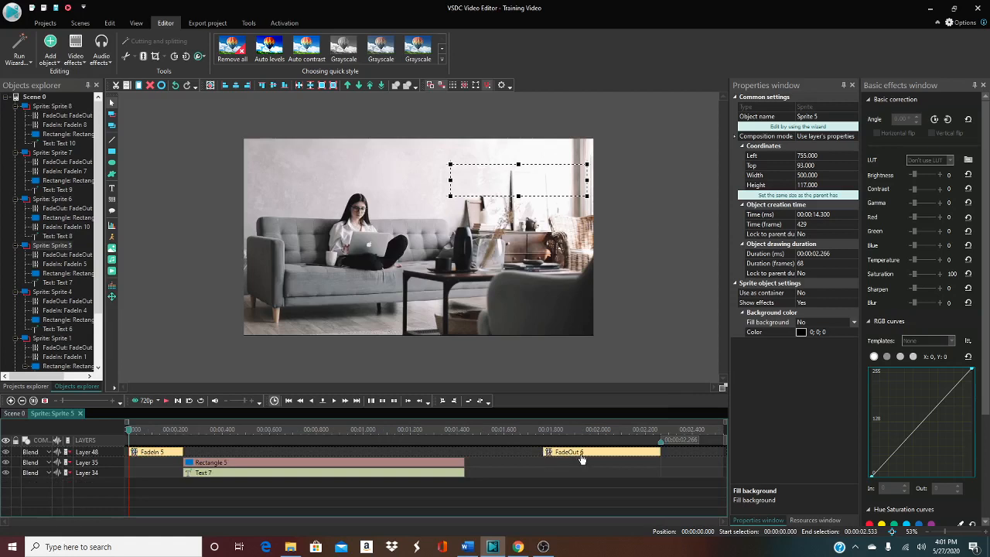
pyautogui.moveTo(581, 459)
pyautogui.mouseDown()
pyautogui.moveTo(501, 452)
pyautogui.moveTo(588, 456)
pyautogui.mouseUp()
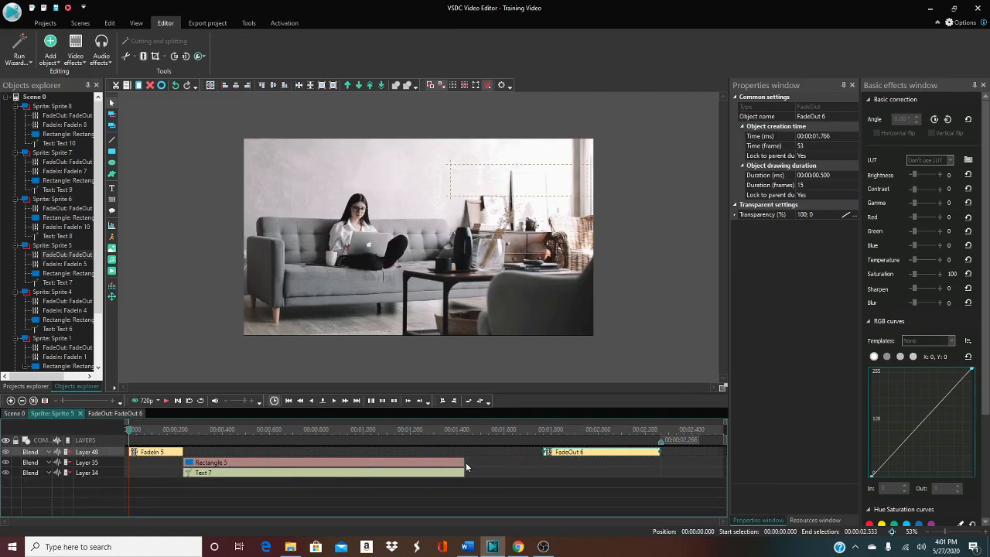
pyautogui.moveTo(465, 462); pyautogui.dragTo(531, 462)
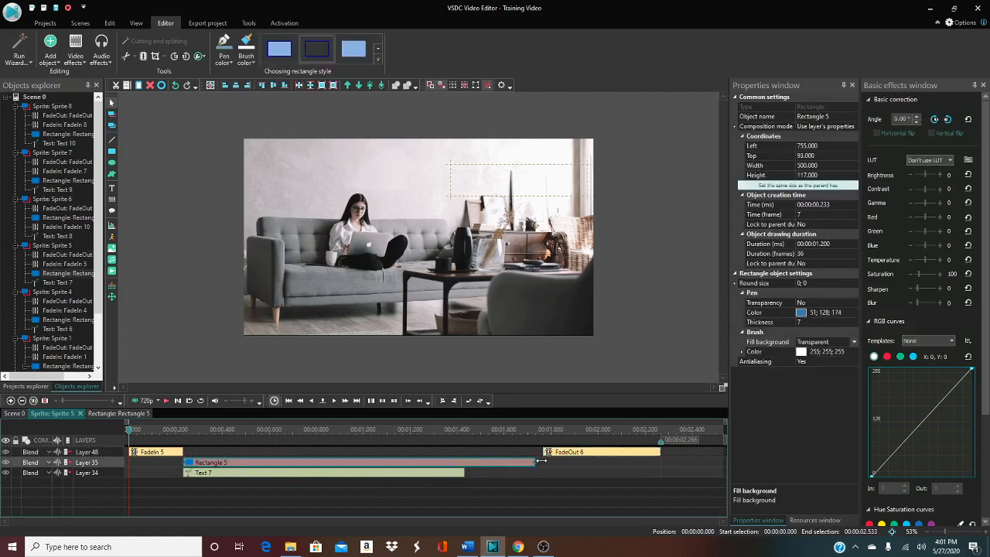
pyautogui.moveTo(463, 474); pyautogui.dragTo(555, 475)
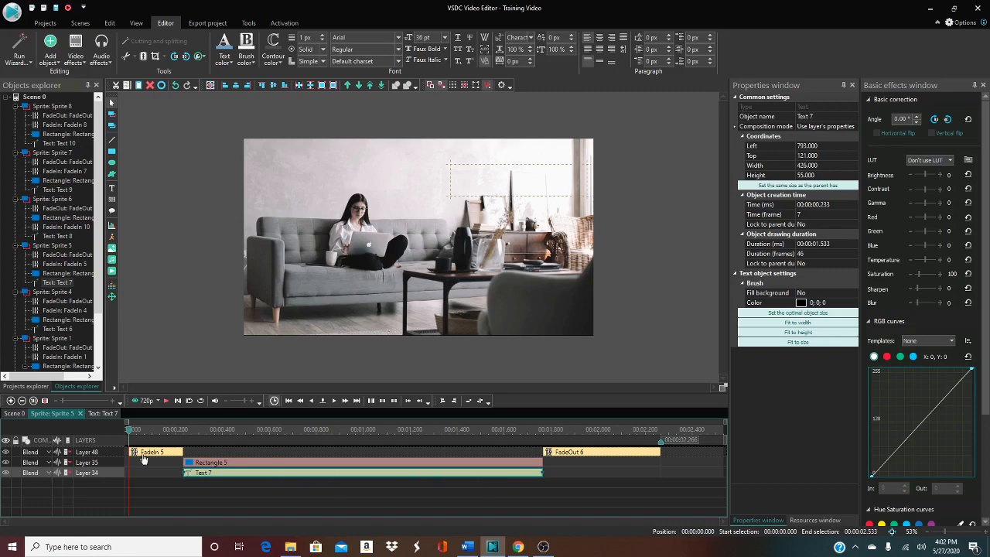
# Return to the main scene and preview the captions from 14.3 seconds through the end
pyautogui.click(18, 414)
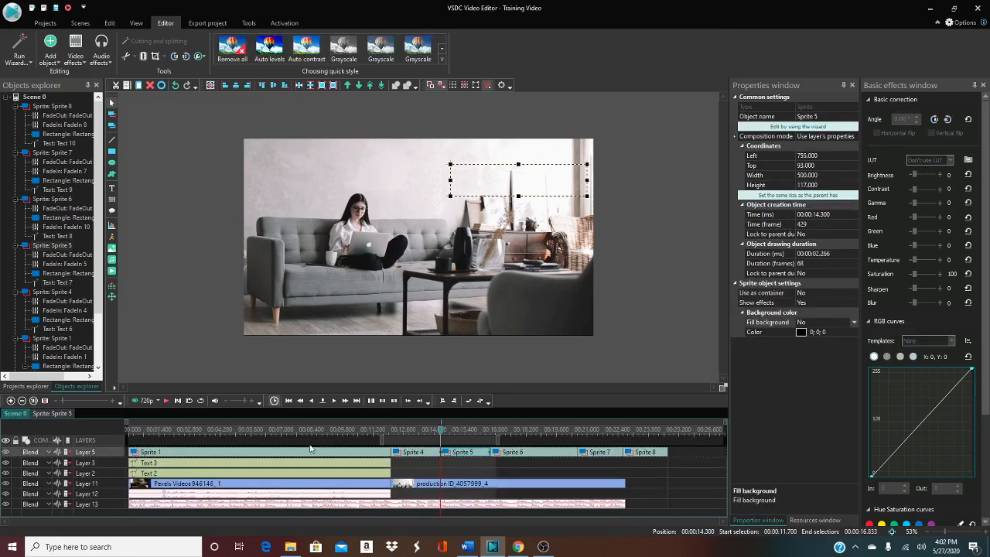
pyautogui.click(546, 455)
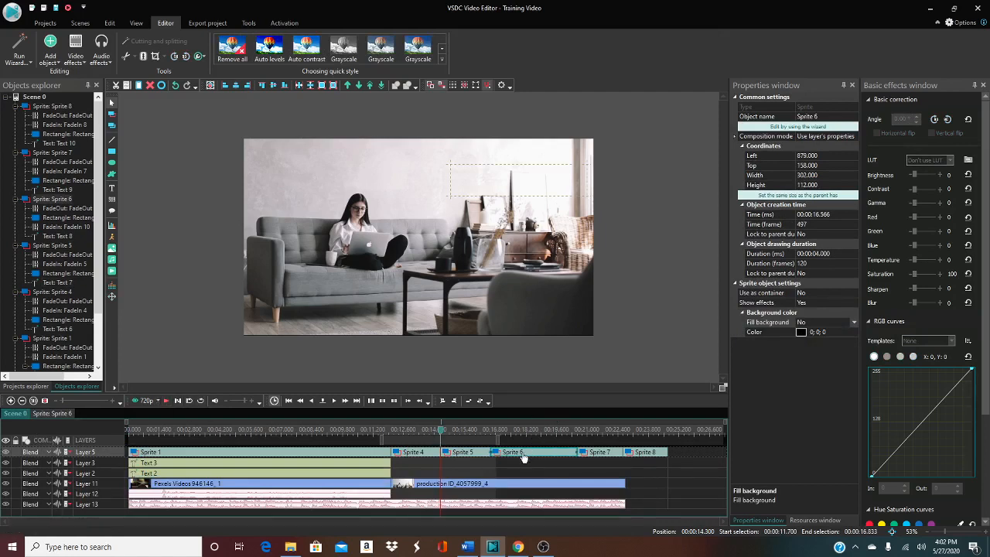
pyautogui.click(166, 400)
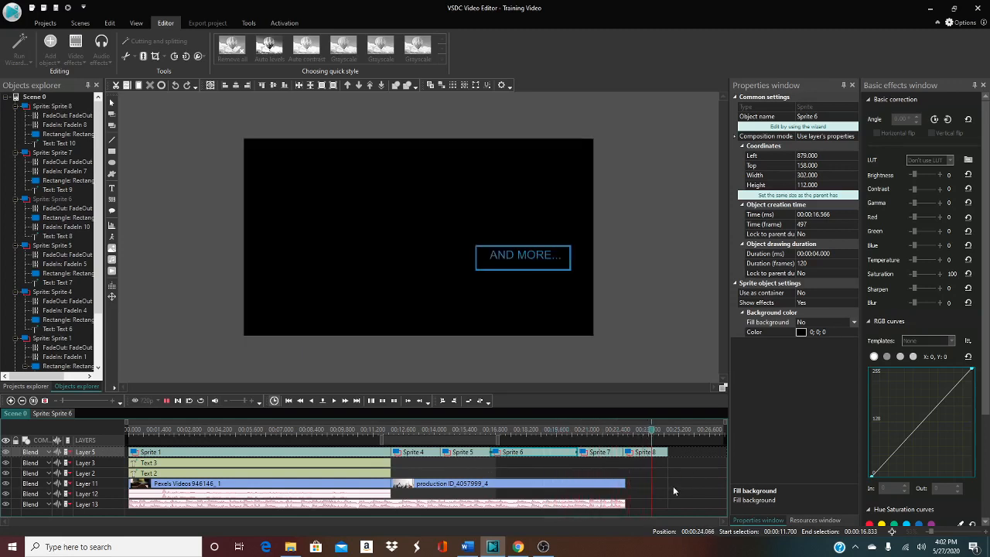
# Extend the second background clip and the background music to end with Sprite 8 at 24.7 seconds
pyautogui.click(649, 484)
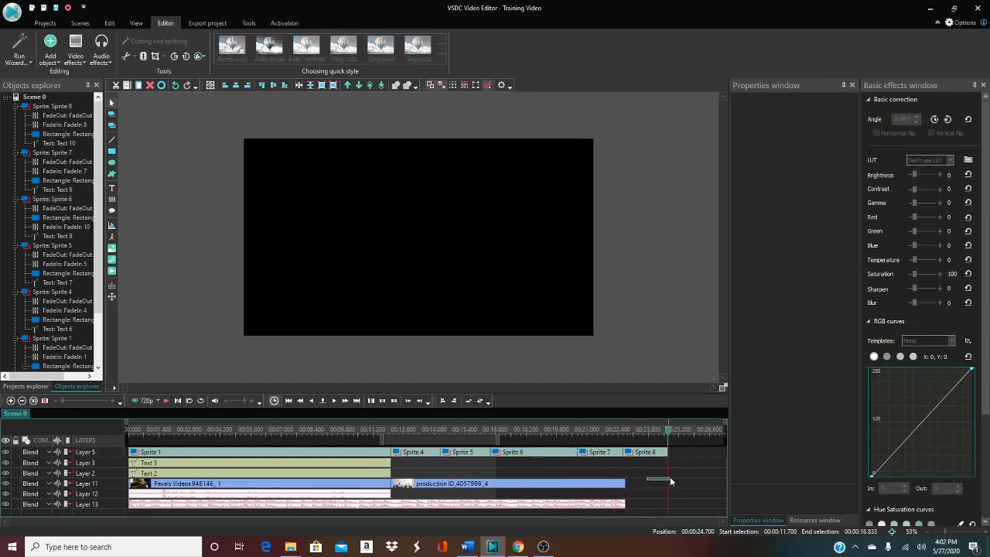
pyautogui.moveTo(625, 483); pyautogui.dragTo(667, 503)
pyautogui.click(623, 505)
# Inside Sprite 6, move FadeIn 10 to the very beginning of the sprite at 0 seconds
pyautogui.click(538, 456)
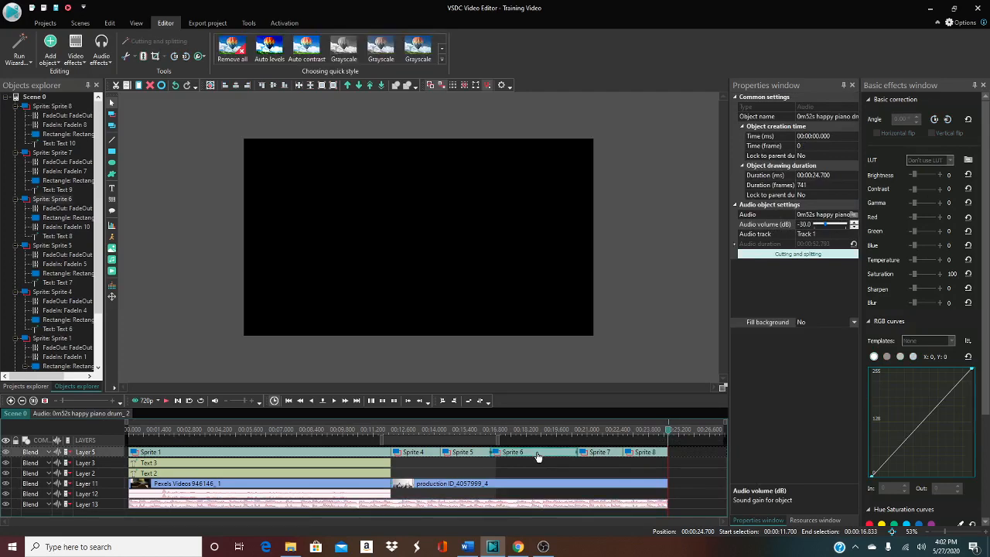
pyautogui.doubleClick(538, 457)
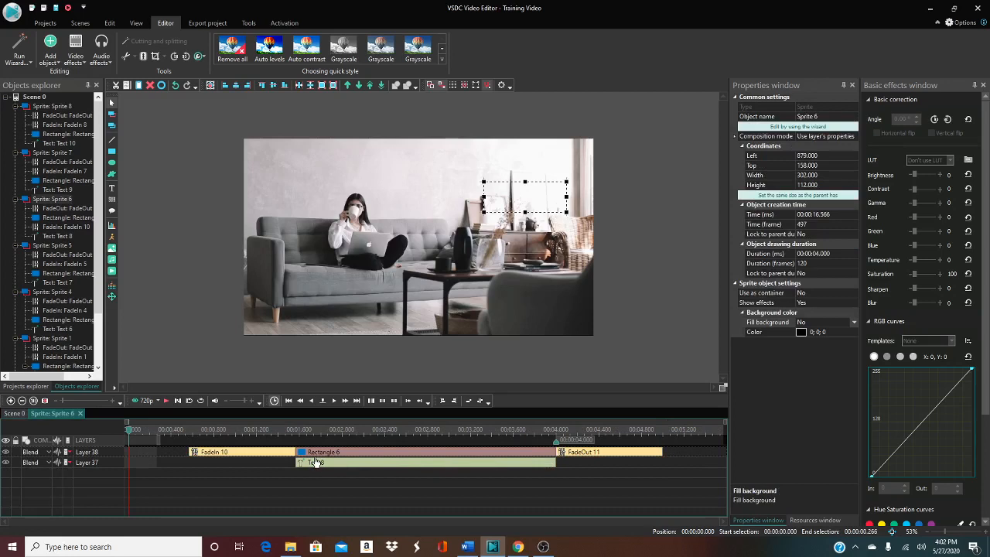
pyautogui.moveTo(271, 454)
pyautogui.mouseDown()
pyautogui.moveTo(275, 463)
pyautogui.moveTo(287, 452)
pyautogui.mouseUp()
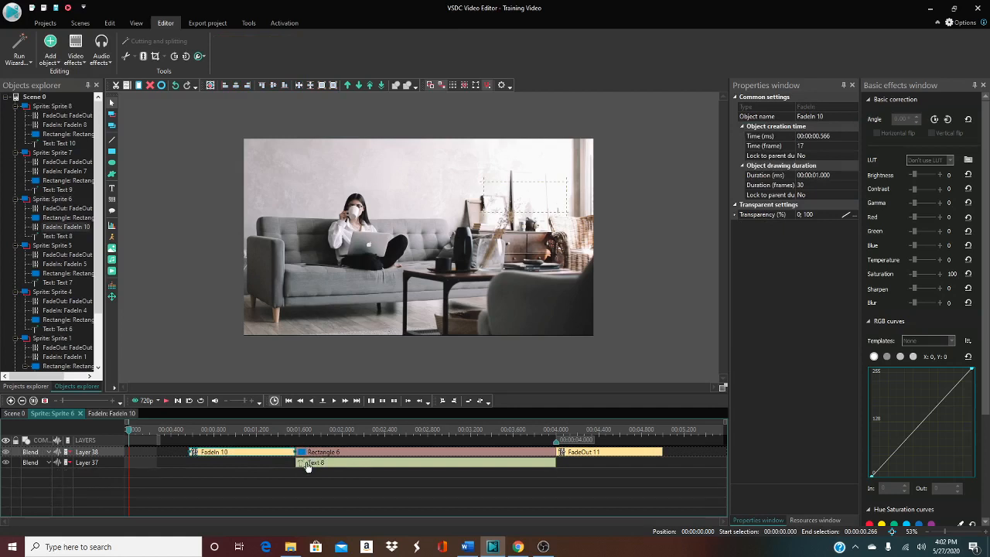
pyautogui.click(307, 464)
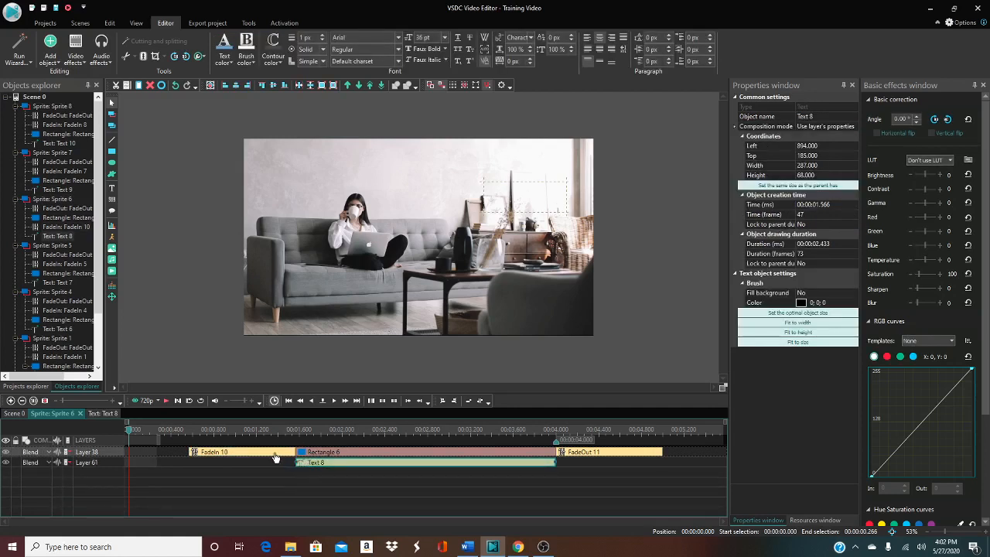
pyautogui.moveTo(274, 458); pyautogui.dragTo(307, 472)
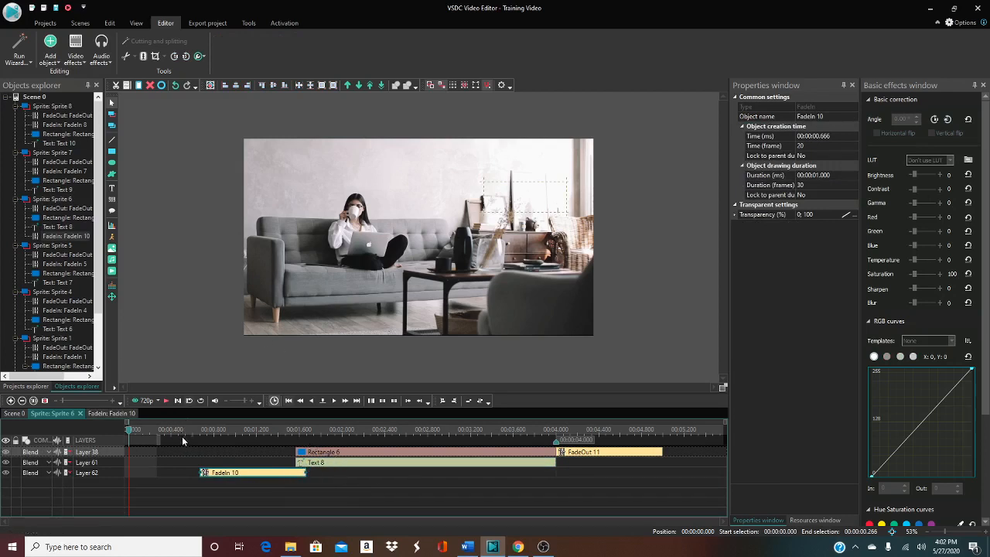
pyautogui.moveTo(218, 474); pyautogui.dragTo(138, 453)
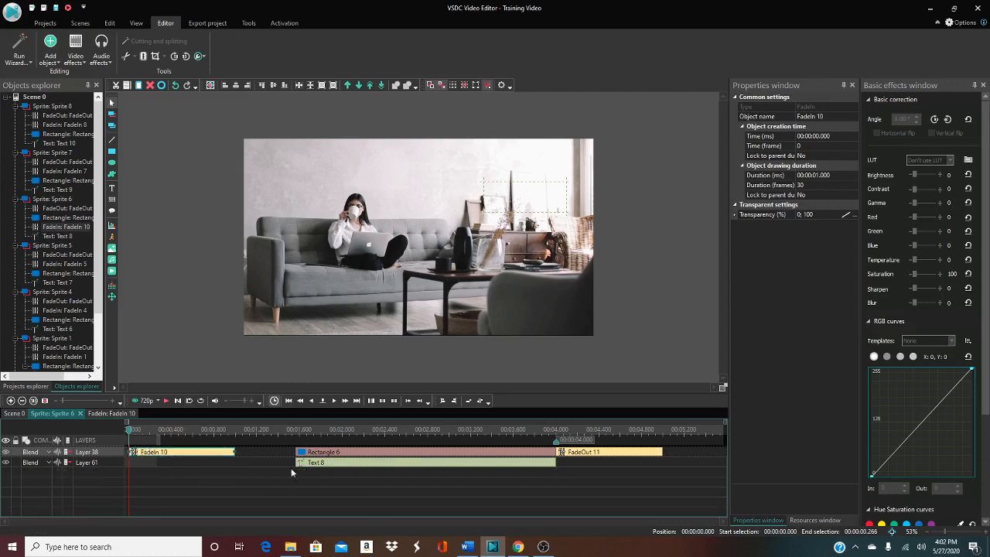
# Start Rectangle 6 and Text 8 together where FadeIn 10 ends, and place FadeOut 11 directly after them at 3.433 seconds
pyautogui.moveTo(323, 454); pyautogui.dragTo(247, 470)
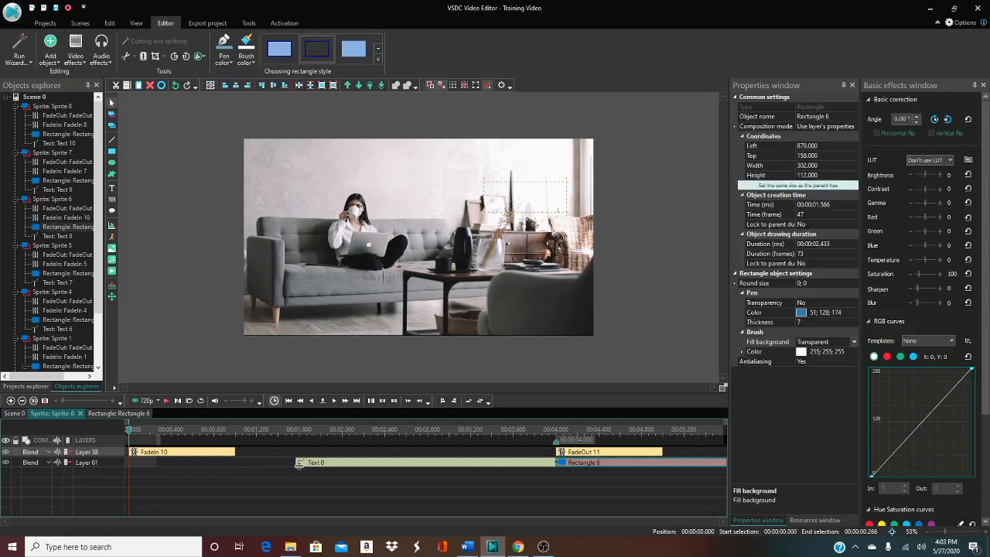
pyautogui.moveTo(326, 467); pyautogui.dragTo(317, 474)
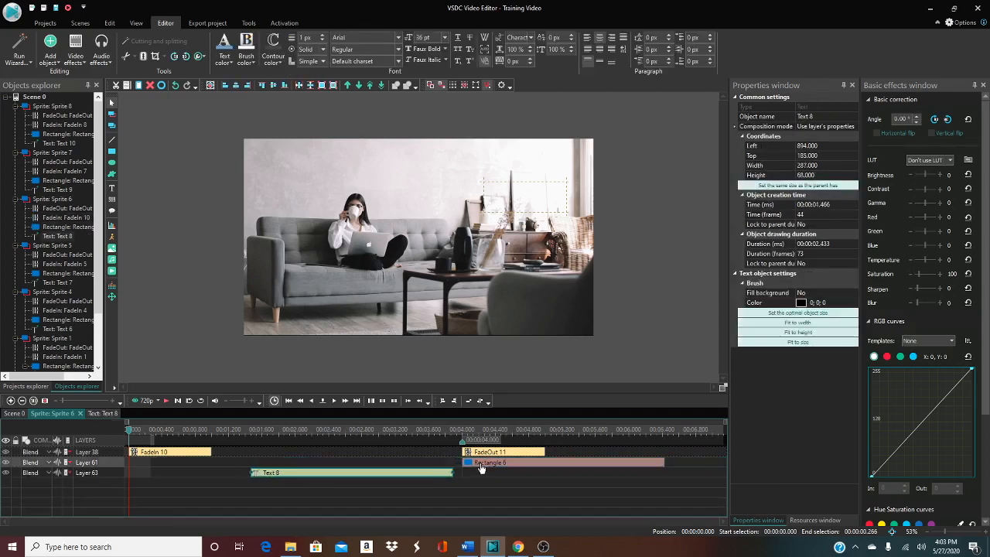
pyautogui.moveTo(481, 468); pyautogui.dragTo(193, 465)
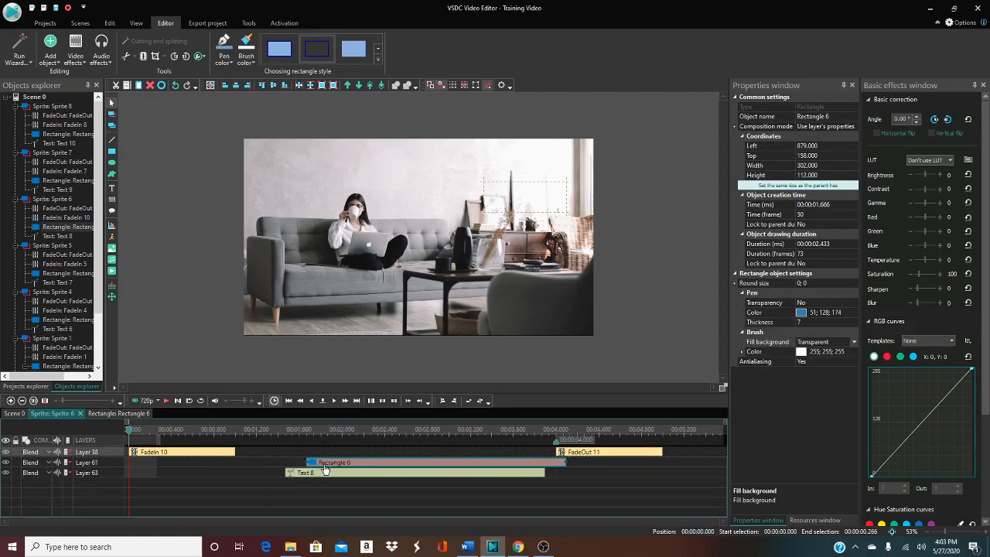
pyautogui.moveTo(329, 465)
pyautogui.mouseDown()
pyautogui.moveTo(230, 474)
pyautogui.moveTo(276, 461)
pyautogui.moveTo(263, 474)
pyautogui.moveTo(322, 474)
pyautogui.mouseUp()
pyautogui.click(271, 473)
pyautogui.click(271, 464)
pyautogui.moveTo(582, 457); pyautogui.dragTo(548, 455)
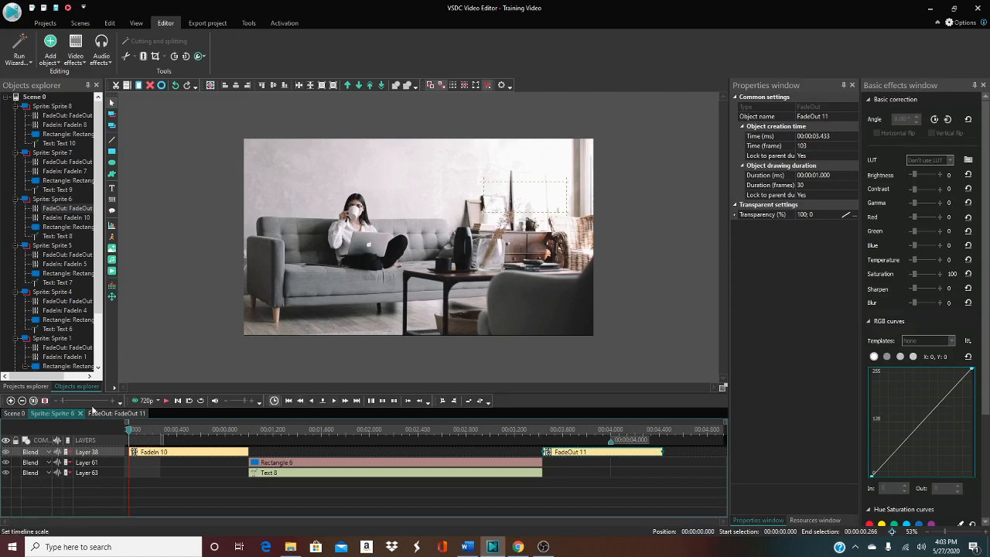
# Preview the retimed Sprite 6, and play the main scene from about 11 seconds to check all the captions
pyautogui.click(167, 401)
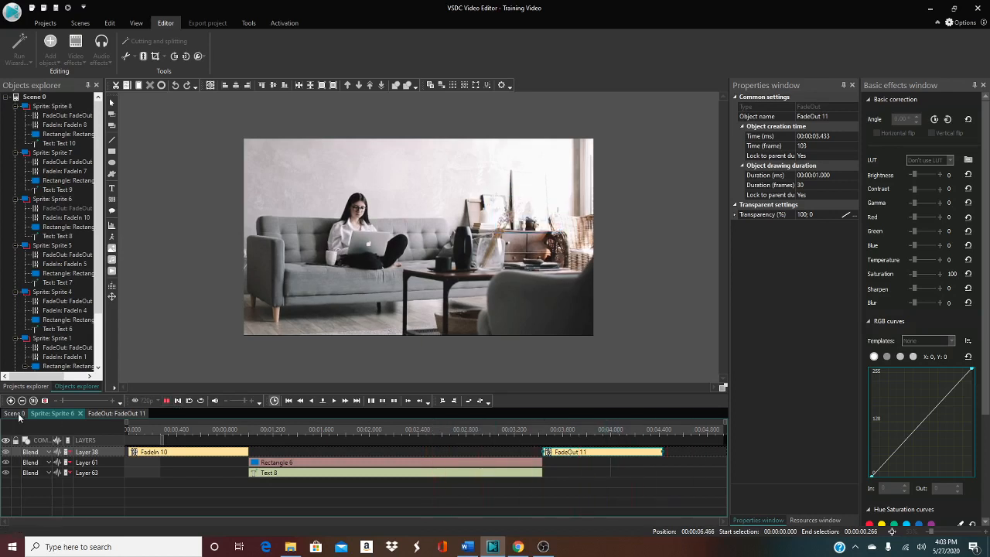
pyautogui.click(159, 401)
pyautogui.click(15, 414)
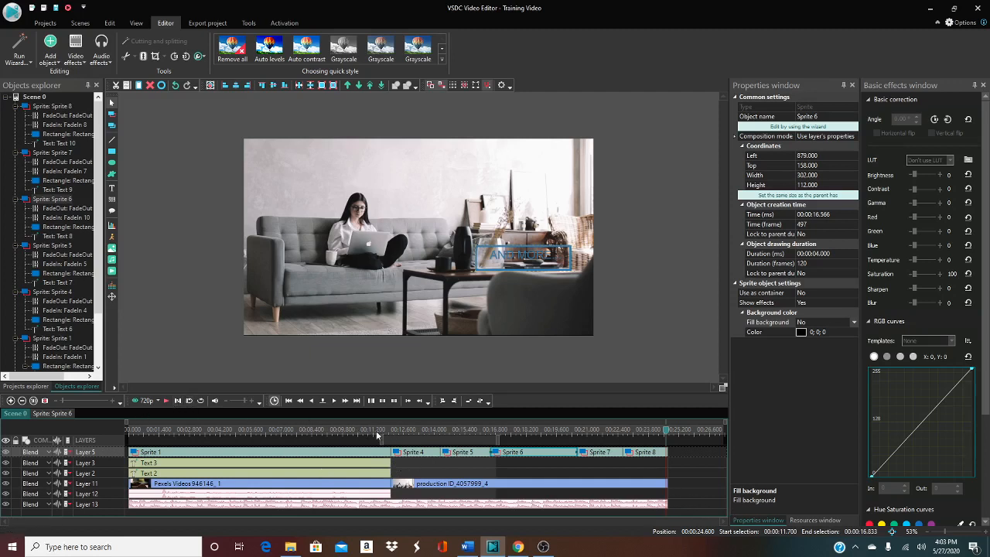
pyautogui.moveTo(666, 433); pyautogui.dragTo(369, 443)
pyautogui.click(166, 400)
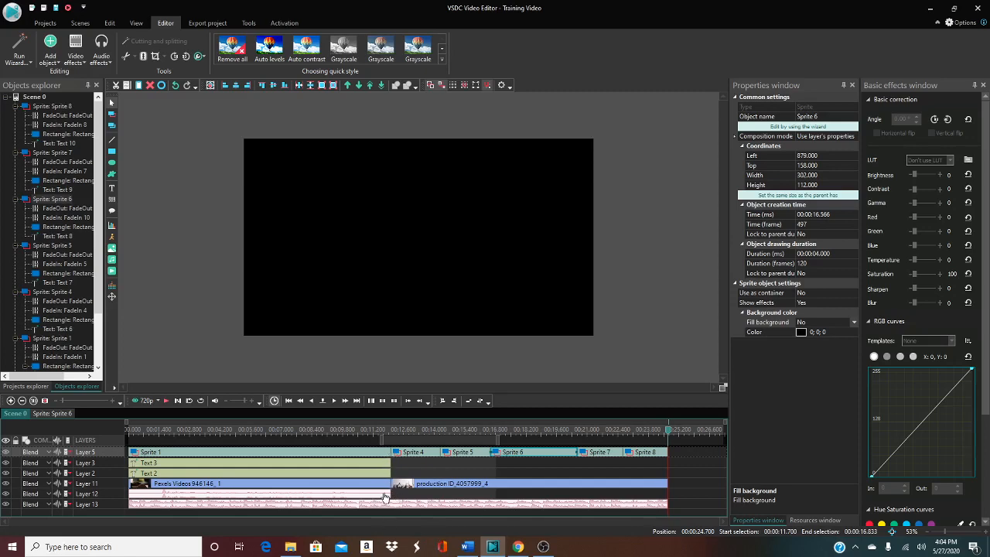
pyautogui.click(543, 546)
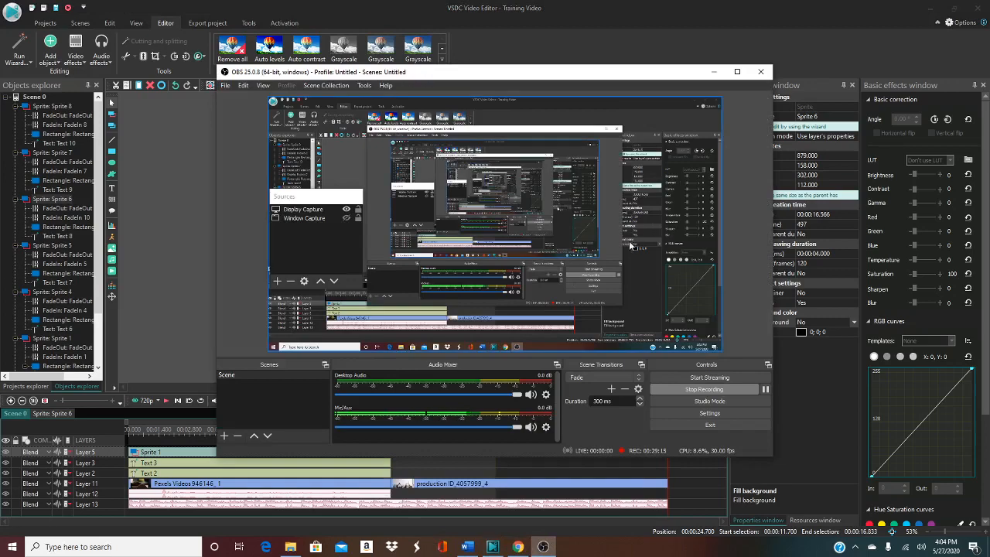